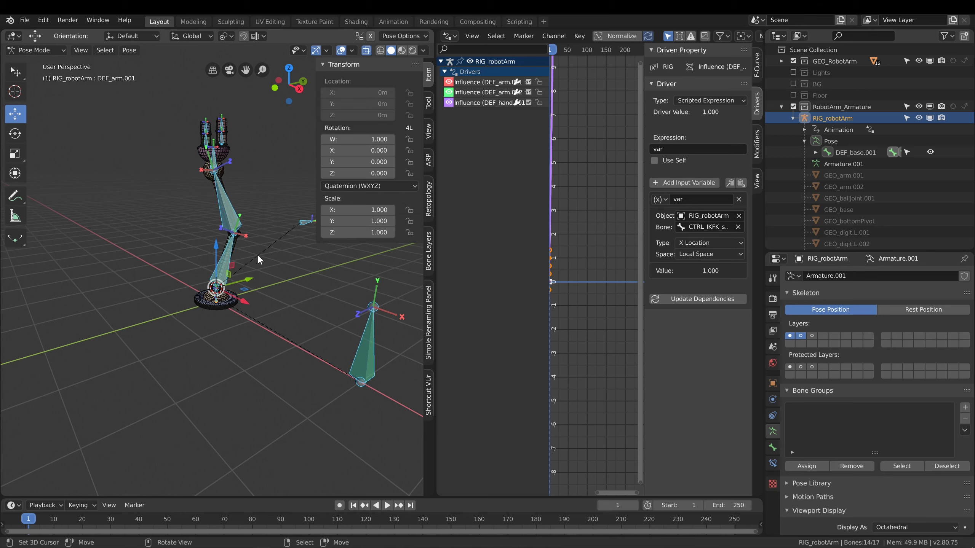
Try to rotate the DEF_arm.002 bone around its local X axis.
{"action": "scroll", "coordinate": [191, 240], "scroll_direction": "up", "scroll_amount": 2}
{"action": "middle_click_drag", "start_coordinate": [191, 239], "coordinate": [230, 329]}
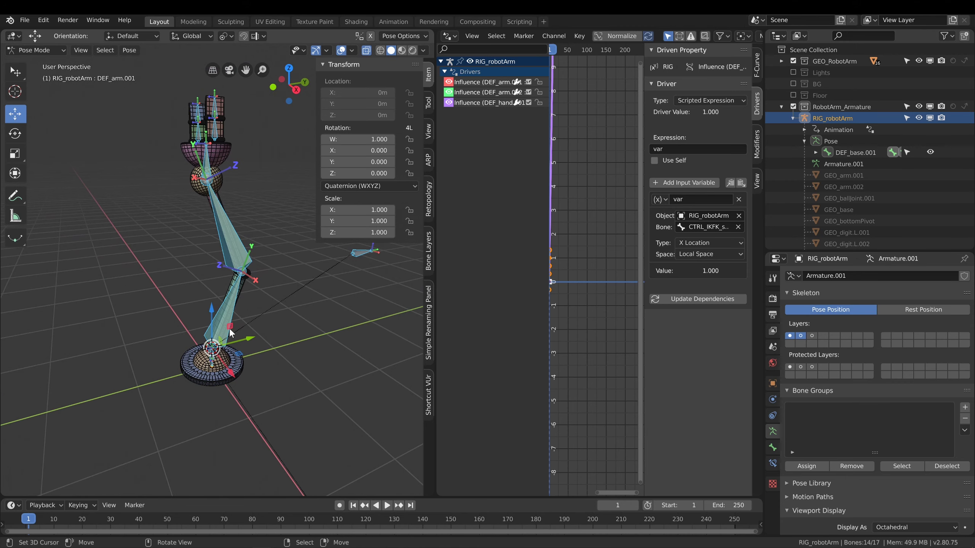
{"action": "right_click", "coordinate": [238, 239]}
{"action": "key", "text": "r"}
{"action": "key", "text": "x"}
{"action": "key", "text": "x"}
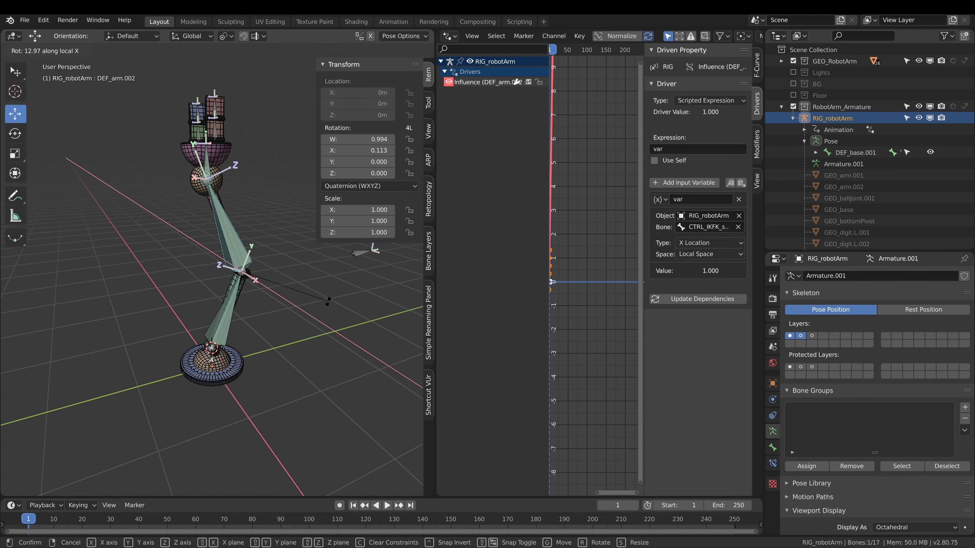
{"action": "left_click", "coordinate": [323, 299]}
Rotate the CTRL_FK_arm.002 bone about 44° around the global X axis.
{"action": "right_click", "coordinate": [233, 218]}
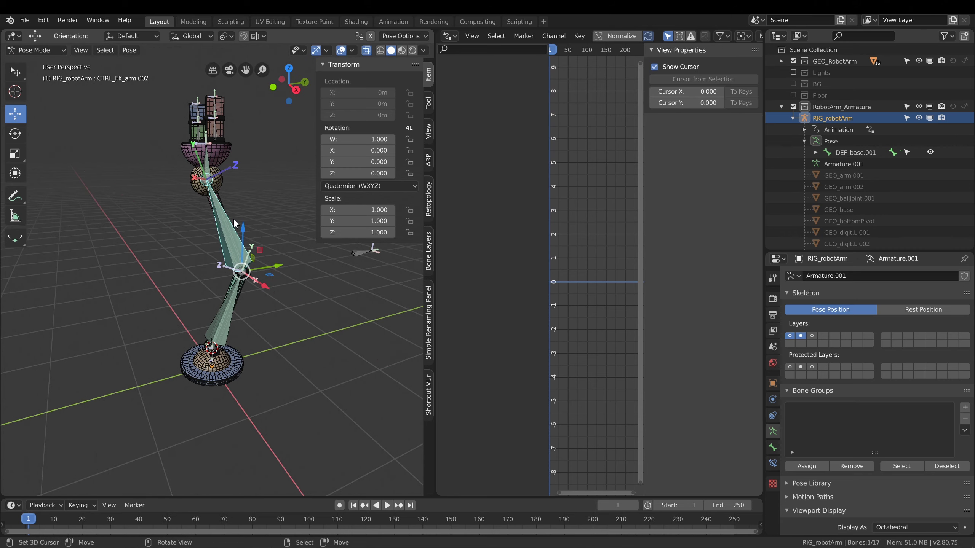
{"action": "key", "text": "r"}
{"action": "key", "text": "x"}
{"action": "left_click", "coordinate": [250, 299]}
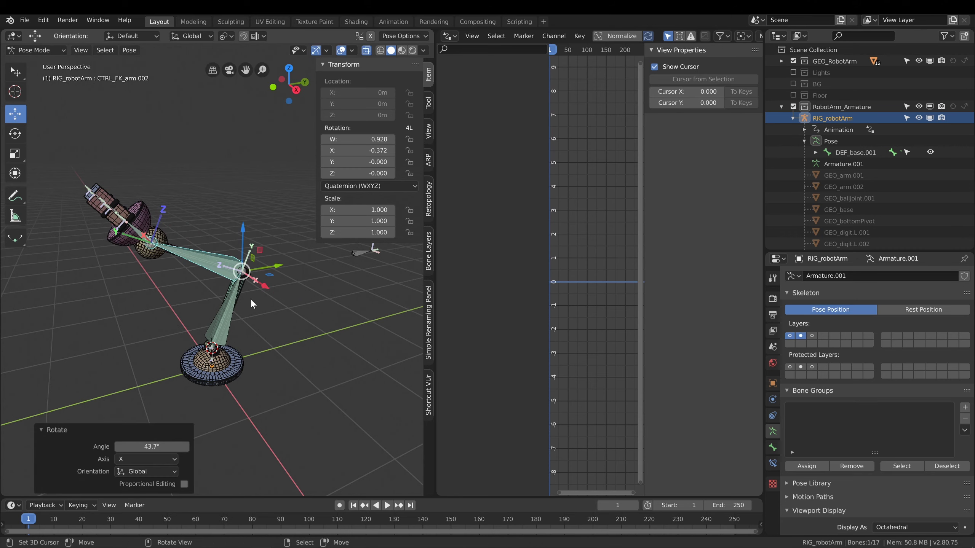
Rotate the CTRL_FK_arm.001 bone about 31° around the global X axis.
{"action": "right_click", "coordinate": [236, 312]}
{"action": "key", "text": "r"}
{"action": "left_click", "coordinate": [277, 337]}
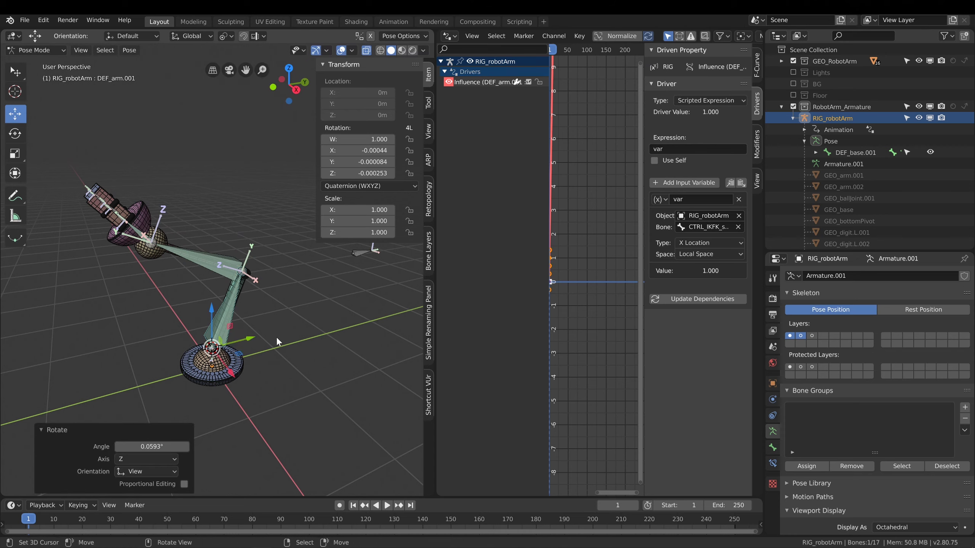
{"action": "right_click", "coordinate": [234, 302]}
{"action": "key", "text": "r"}
{"action": "key", "text": "x"}
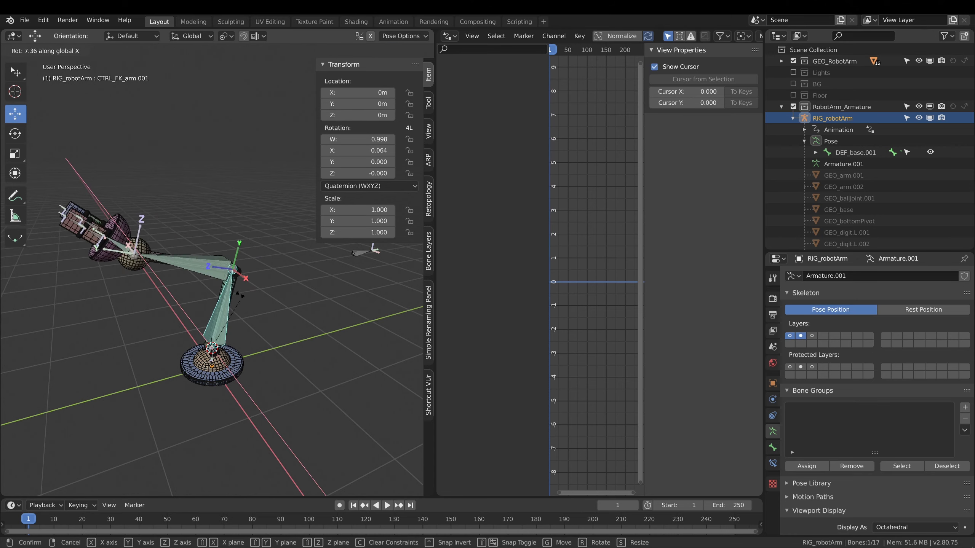
{"action": "left_click", "coordinate": [231, 305]}
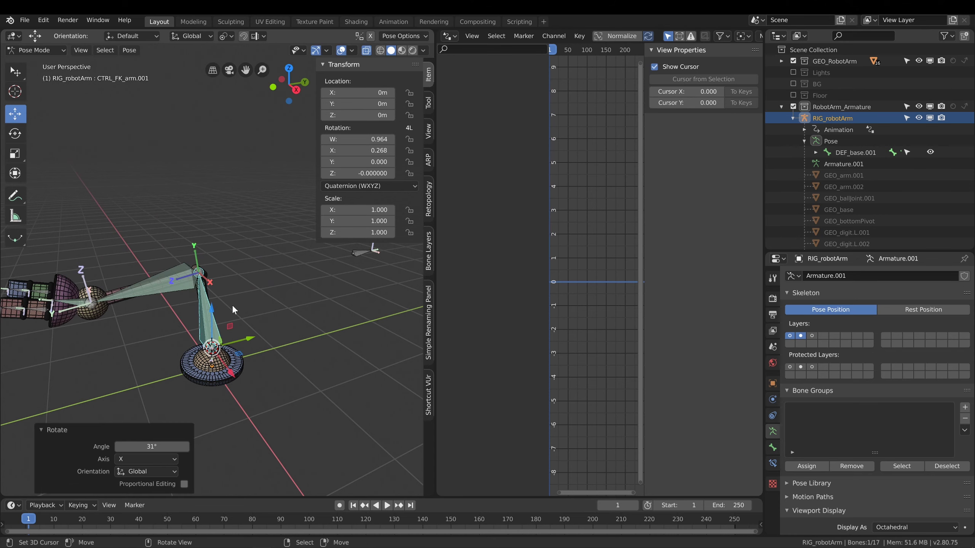
Show the third bone layer as well and move the CTRL_IKFK_switch.001 bone about -2.44 m along X to its 0 m location.
{"action": "left_click", "coordinate": [812, 335], "text": "shift"}
{"action": "middle_click_drag", "start_coordinate": [326, 319], "coordinate": [350, 381]}
{"action": "left_click", "coordinate": [288, 344]}
{"action": "key", "text": "g"}
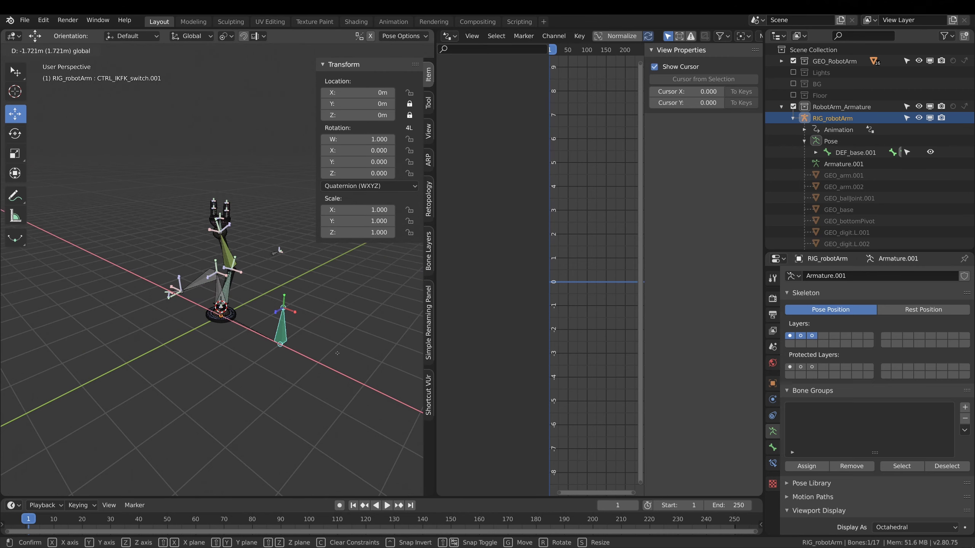
{"action": "left_click", "coordinate": [229, 301]}
{"action": "scroll", "coordinate": [228, 306], "scroll_direction": "up", "scroll_amount": 4}
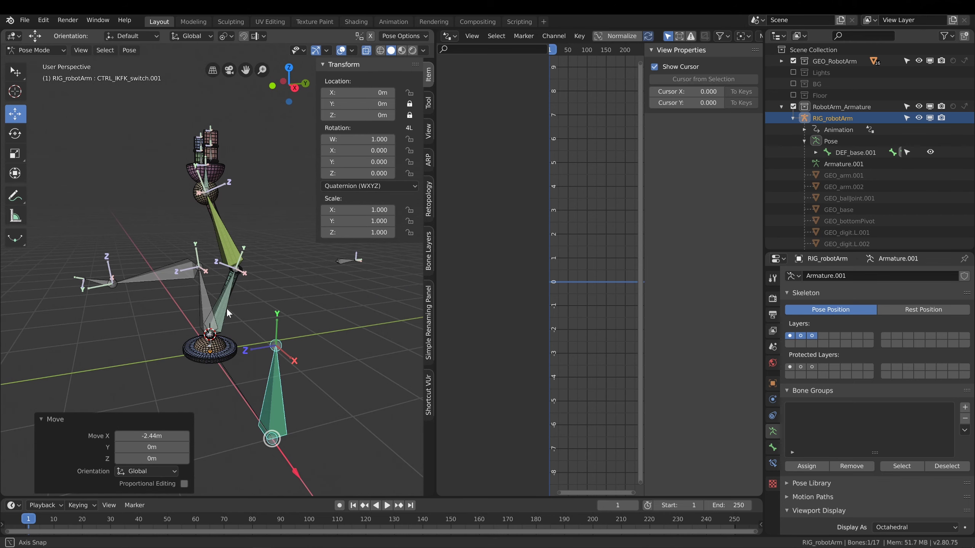
Select all visible bones of the armature and clear their rotation.
{"action": "middle_click_drag", "start_coordinate": [227, 309], "coordinate": [295, 318]}
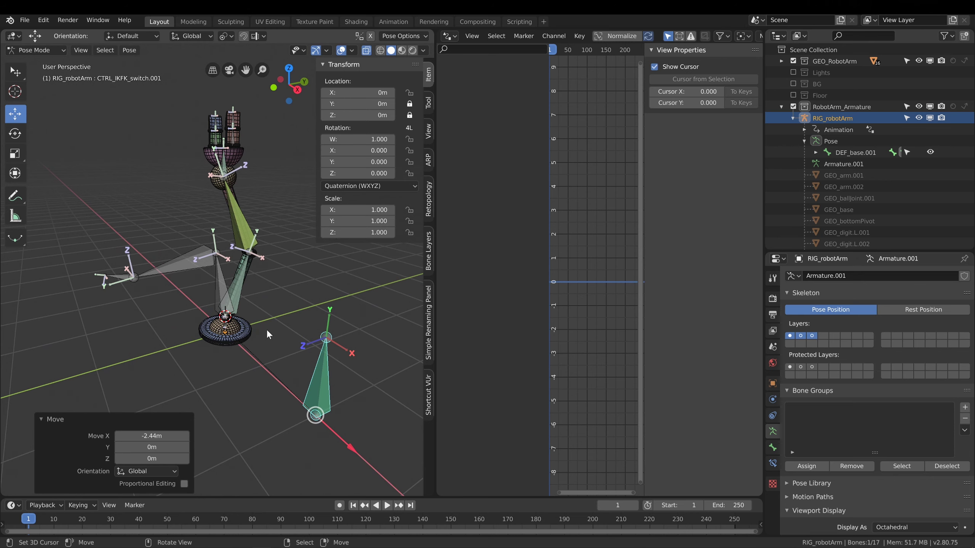
{"action": "key", "text": "a"}
{"action": "key", "text": "alt+r"}
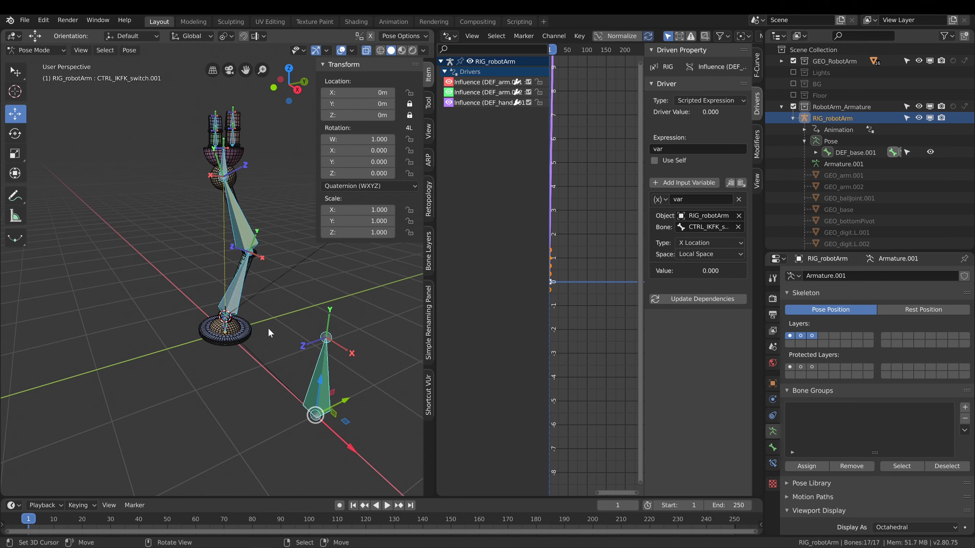
{"action": "middle_click_drag", "start_coordinate": [268, 327], "coordinate": [222, 260]}
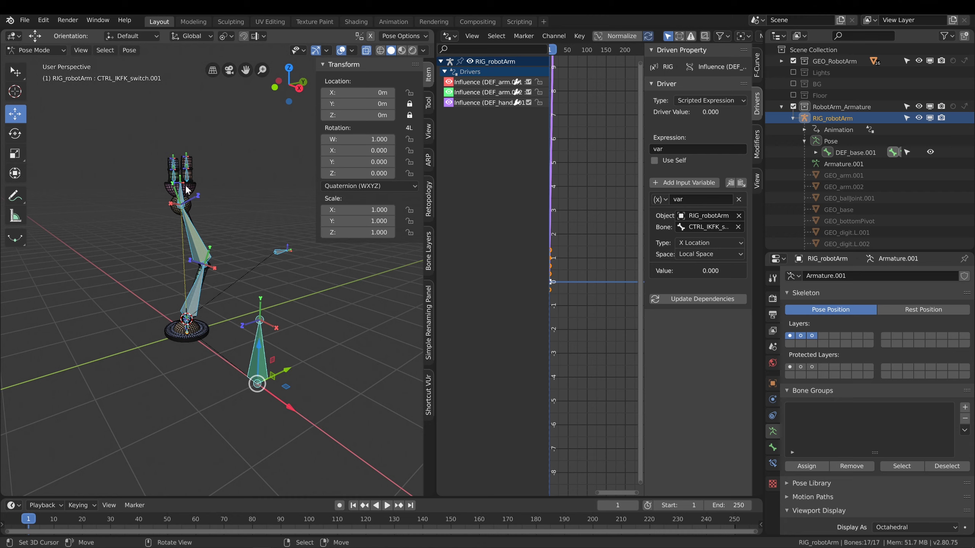
Examine the overlapping bones of the robot arm from the base joint up to the hand, and the switch bone beside it.
{"action": "middle_click_drag", "start_coordinate": [174, 196], "coordinate": [234, 229], "text": "shift"}
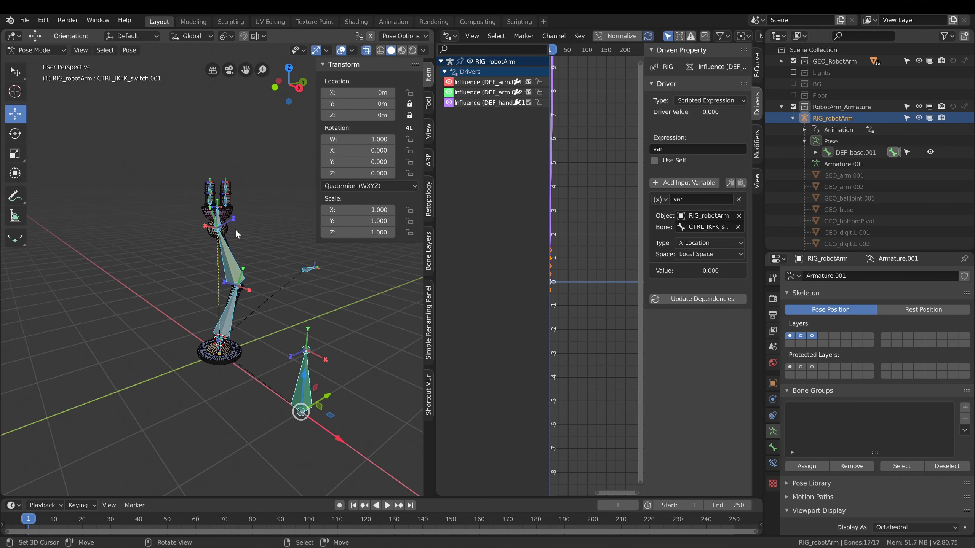
{"action": "scroll", "coordinate": [206, 239], "scroll_direction": "up", "scroll_amount": 6}
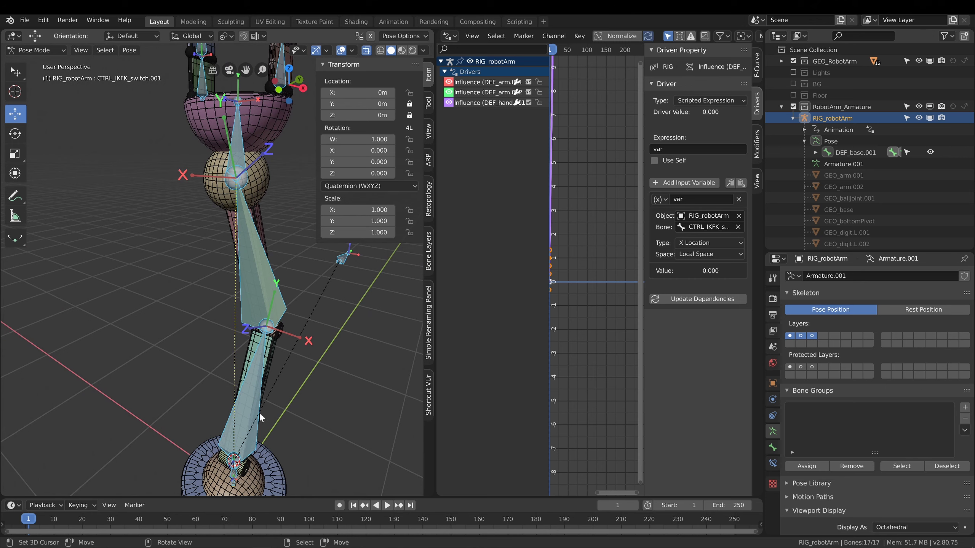
{"action": "middle_click_drag", "start_coordinate": [261, 399], "coordinate": [238, 335]}
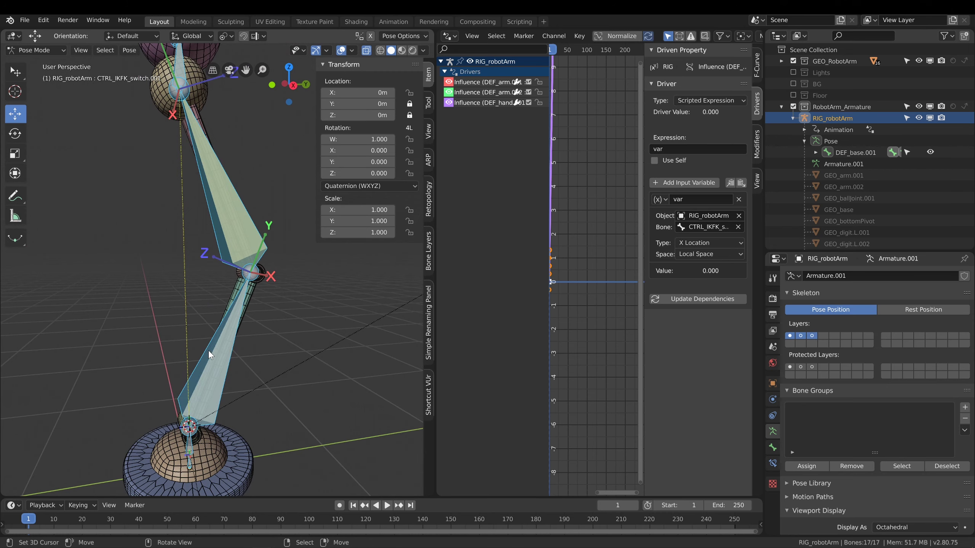
{"action": "middle_click_drag", "start_coordinate": [206, 364], "coordinate": [220, 234]}
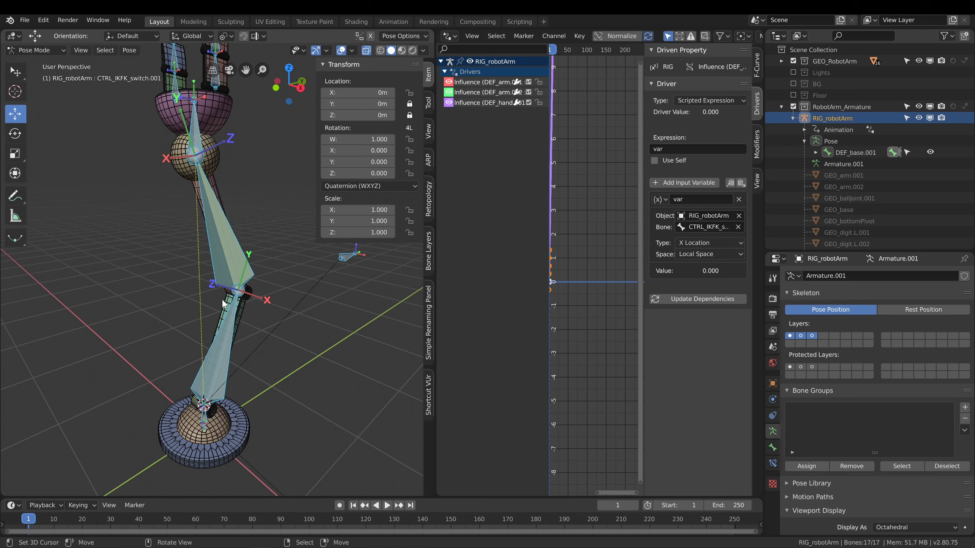
{"action": "scroll", "coordinate": [222, 300], "scroll_direction": "down", "scroll_amount": 5}
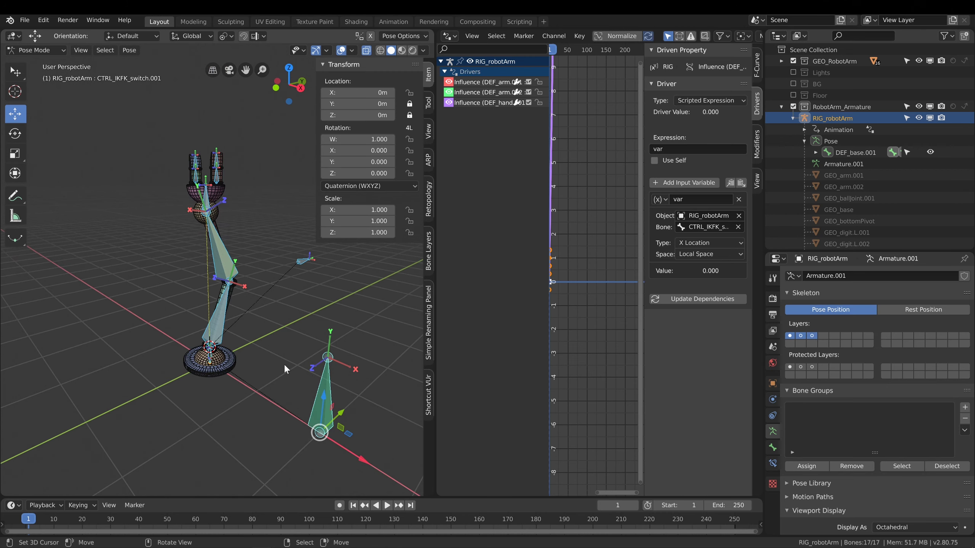
{"action": "scroll", "coordinate": [284, 364], "scroll_direction": "up", "scroll_amount": 1}
{"action": "scroll", "coordinate": [305, 362], "scroll_direction": "up", "scroll_amount": 2}
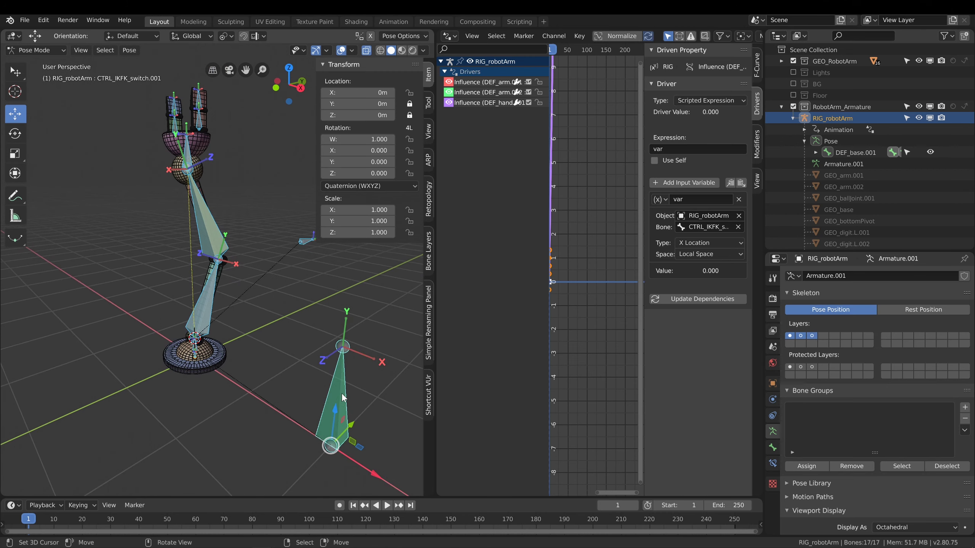
Move the CTRL_IKFK_switch.001 bone along X to its 1 m location.
{"action": "middle_click_drag", "start_coordinate": [349, 431], "coordinate": [336, 405], "text": "shift"}
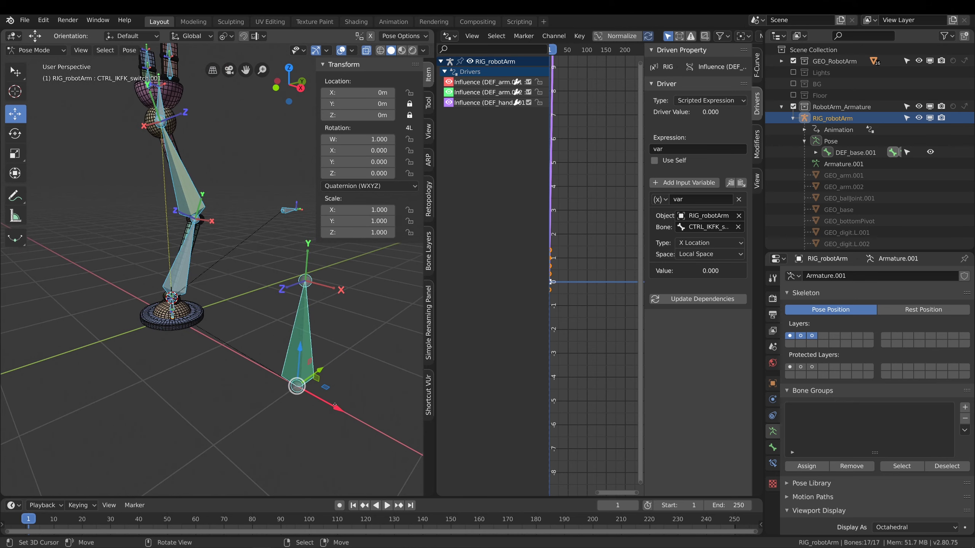
{"action": "left_click_drag", "start_coordinate": [335, 406], "coordinate": [370, 414]}
{"action": "key", "text": "ctrl+z"}
{"action": "left_click", "coordinate": [309, 356]}
{"action": "key", "text": "g"}
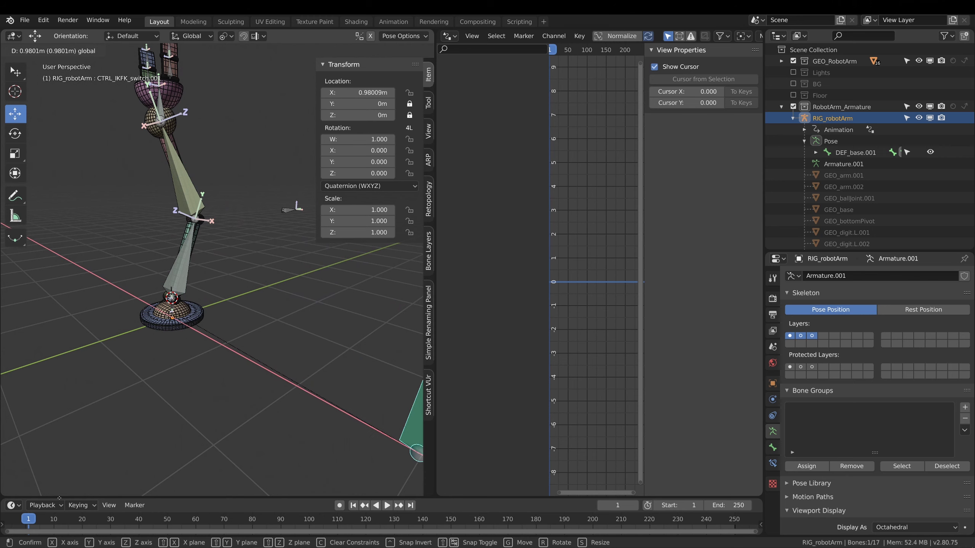
{"action": "left_click", "coordinate": [138, 101]}
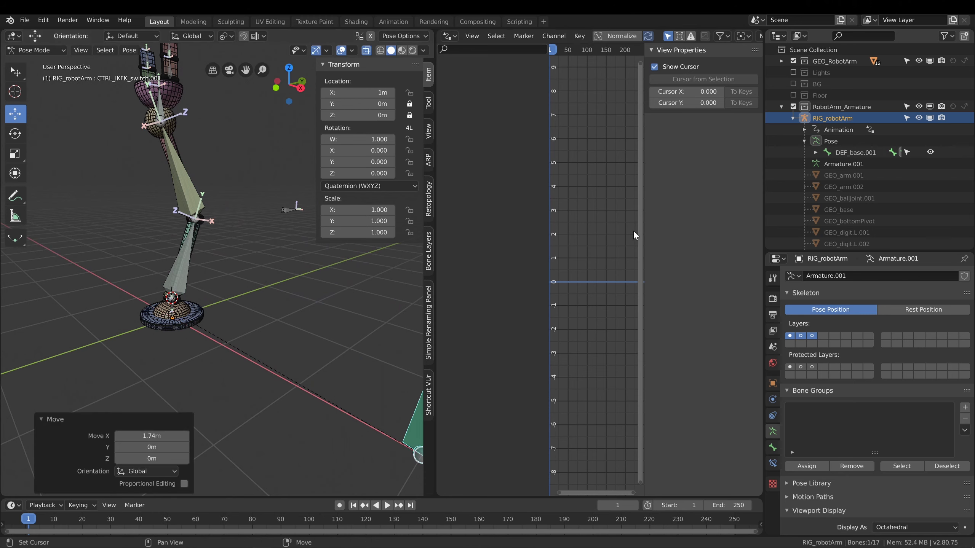
Show only the second bone layer and select CTRL_FK_arm.001, the upper FK arm bone and CTRL_FK_hand.001.
{"action": "left_click", "coordinate": [801, 336]}
{"action": "scroll", "coordinate": [234, 195], "scroll_direction": "up", "scroll_amount": 3}
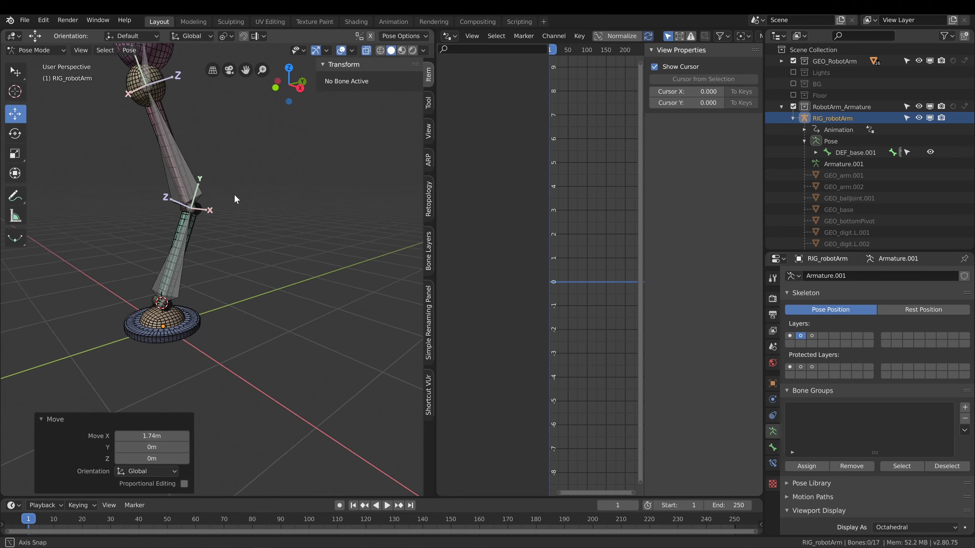
{"action": "middle_click_drag", "start_coordinate": [217, 188], "coordinate": [215, 250]}
{"action": "left_click", "coordinate": [214, 298]}
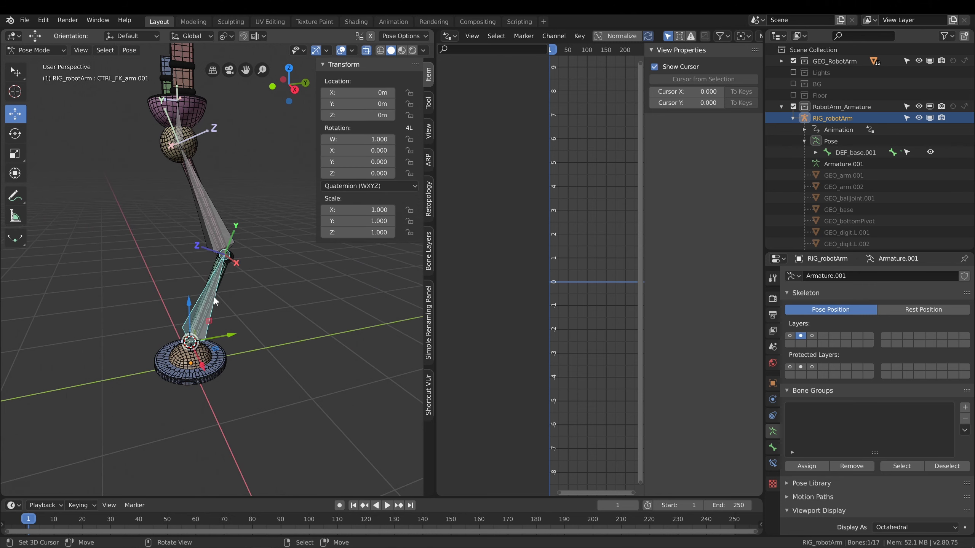
{"action": "left_click", "coordinate": [217, 212], "text": "shift"}
{"action": "left_click", "coordinate": [183, 113], "text": "shift"}
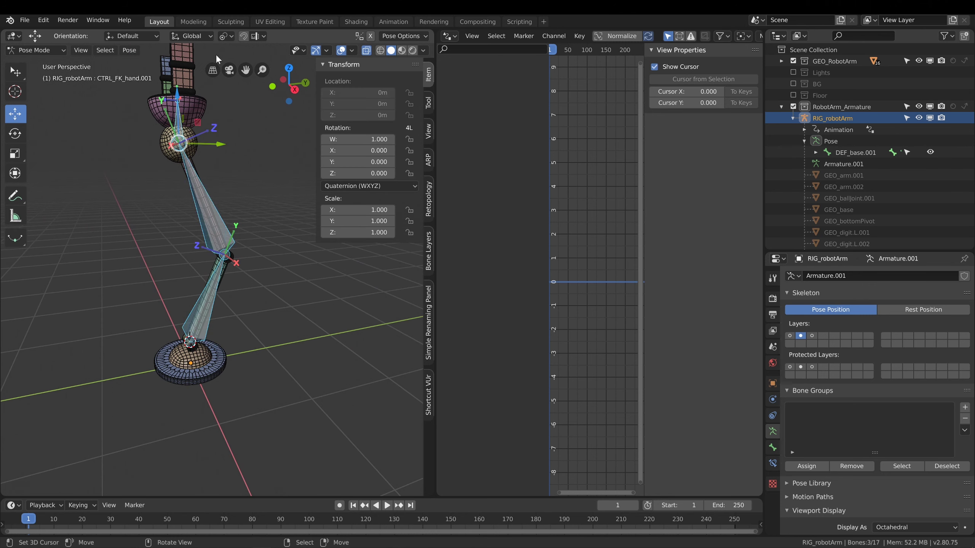
Change the transform pivot point and set the transform orientation to Local.
{"action": "left_click", "coordinate": [226, 36]}
{"action": "left_click", "coordinate": [208, 81]}
{"action": "left_click", "coordinate": [197, 37]}
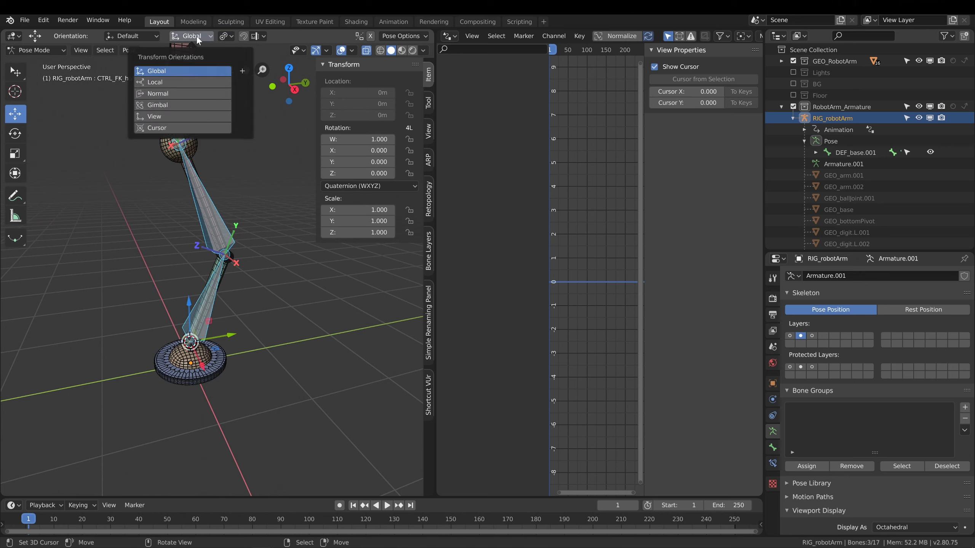
{"action": "left_click", "coordinate": [196, 36]}
{"action": "left_click", "coordinate": [196, 36]}
{"action": "left_click", "coordinate": [185, 93]}
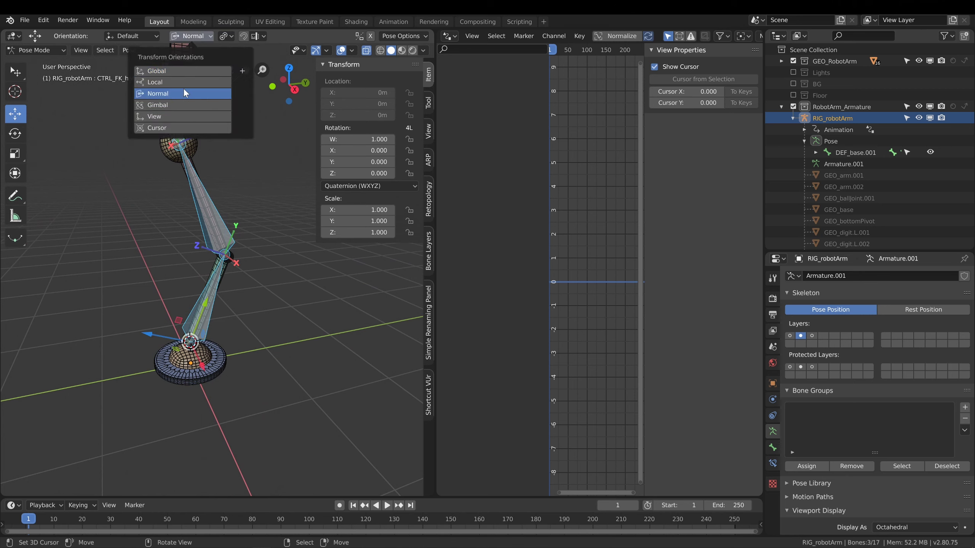
{"action": "left_click", "coordinate": [178, 81]}
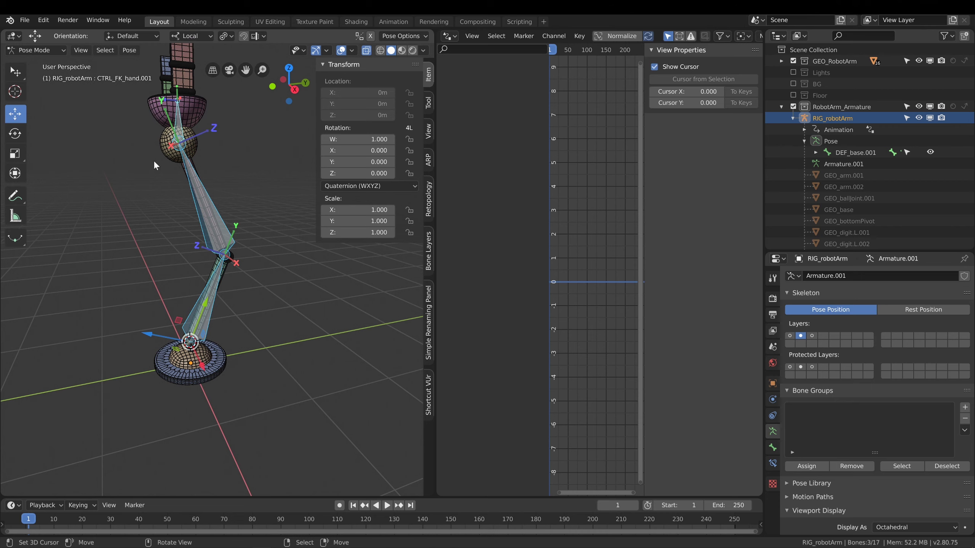
Rotate the three selected FK bones about 53° around local X and clear their rotation again.
{"action": "middle_click_drag", "start_coordinate": [175, 183], "coordinate": [214, 207]}
{"action": "key", "text": "r"}
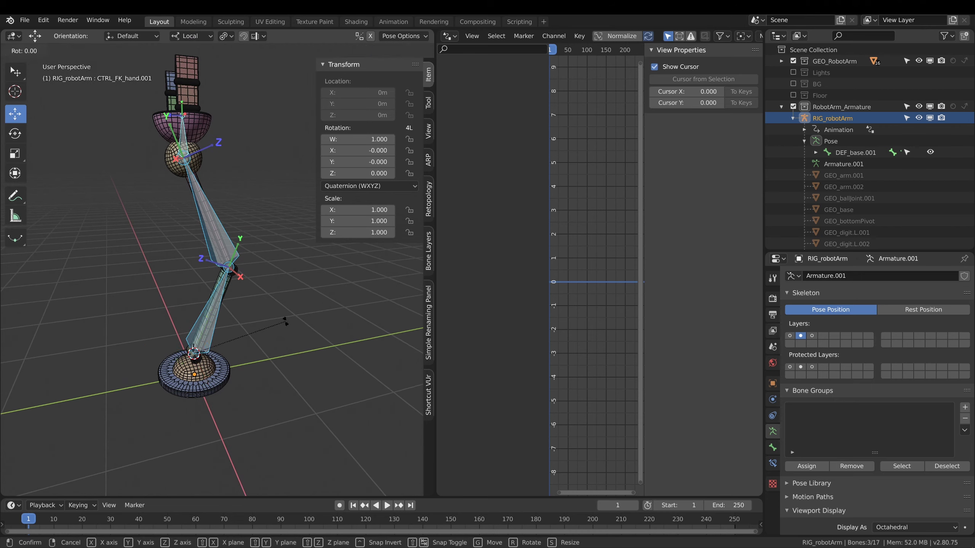
{"action": "key", "text": "x"}
{"action": "key", "text": "x"}
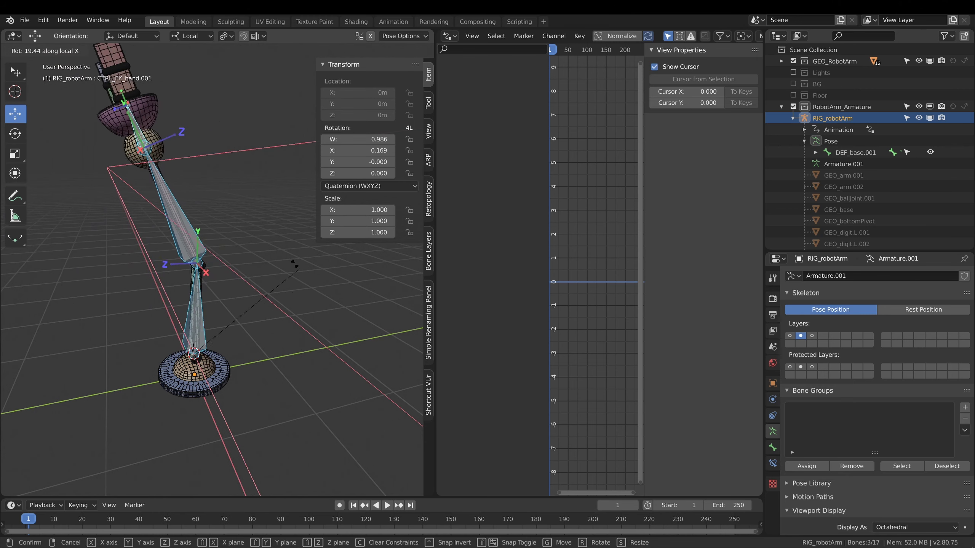
{"action": "left_click", "coordinate": [220, 264]}
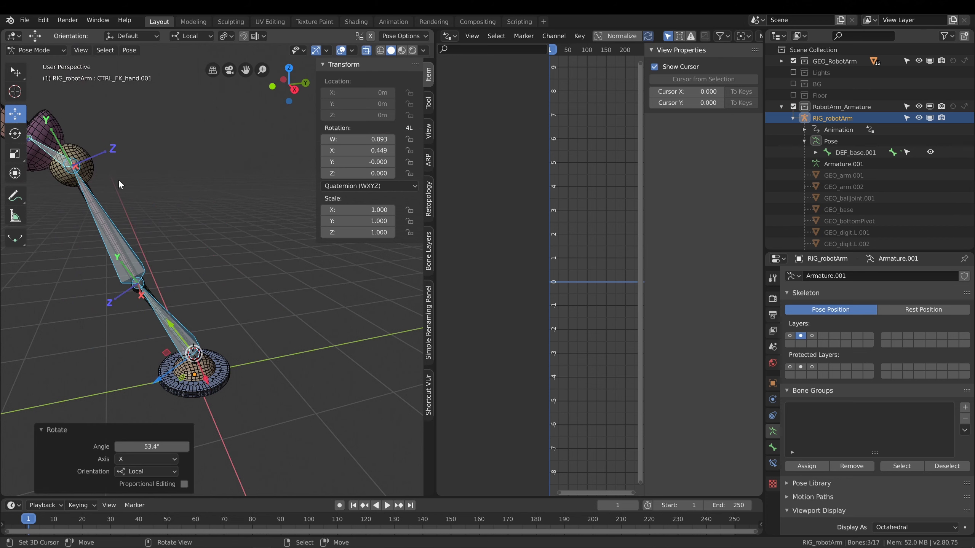
{"action": "middle_click_drag", "start_coordinate": [152, 265], "coordinate": [227, 221], "text": "shift"}
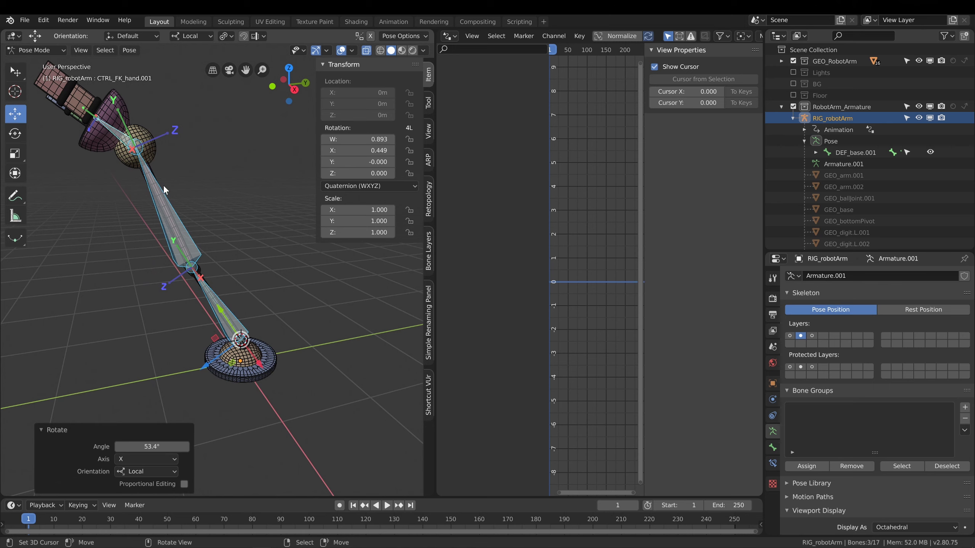
{"action": "key", "text": "alt+r"}
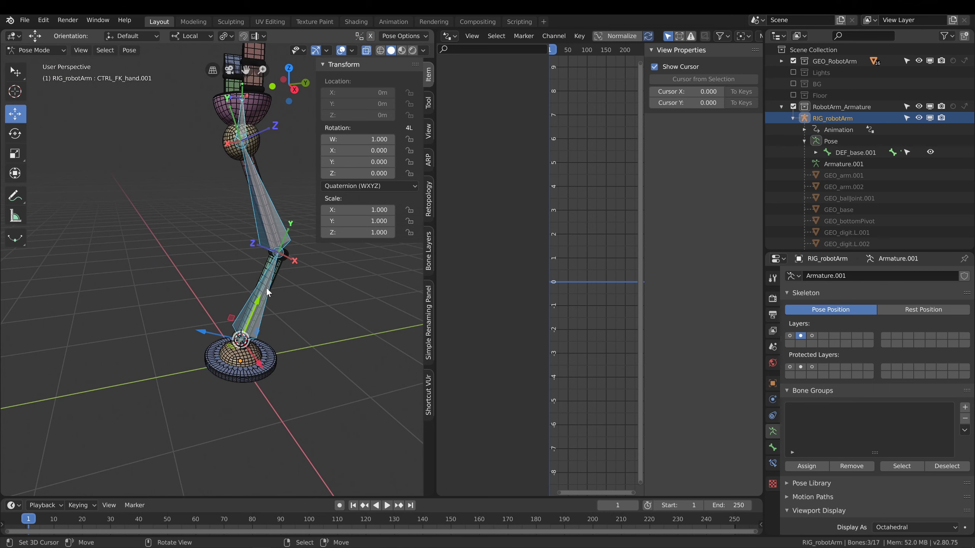
{"action": "middle_click_drag", "start_coordinate": [277, 257], "coordinate": [183, 219]}
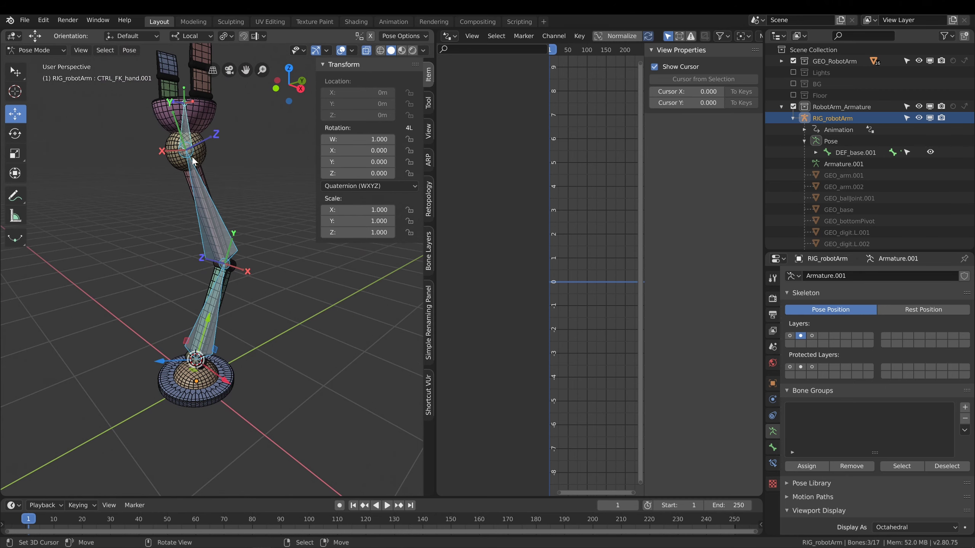
Show the first, second and third bone layers together and select the DEF_arm.002 bone in Edit Mode.
{"action": "left_click", "coordinate": [790, 335], "text": "shift"}
{"action": "left_click", "coordinate": [809, 336], "text": "shift"}
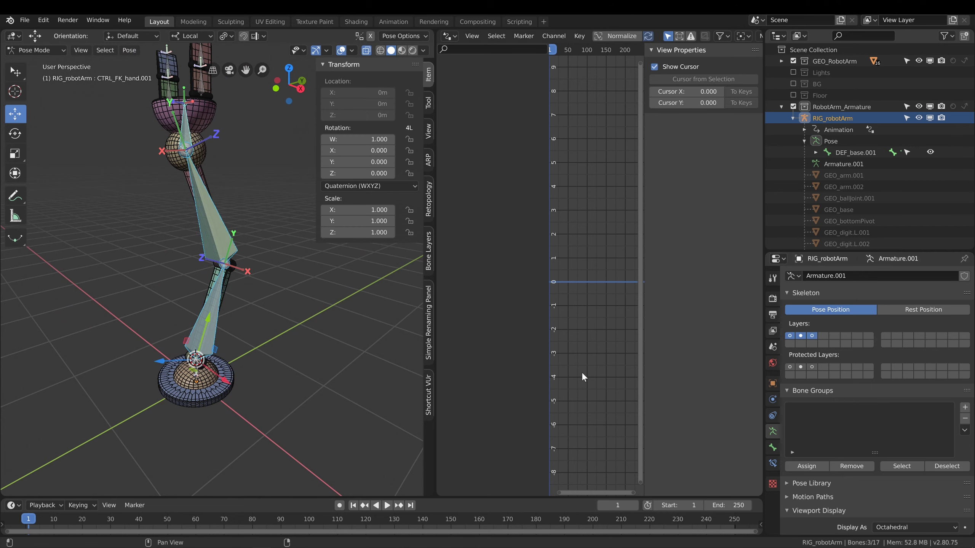
{"action": "middle_click_drag", "start_coordinate": [234, 228], "coordinate": [216, 204]}
{"action": "key", "text": "Tab"}
{"action": "left_click", "coordinate": [212, 206]}
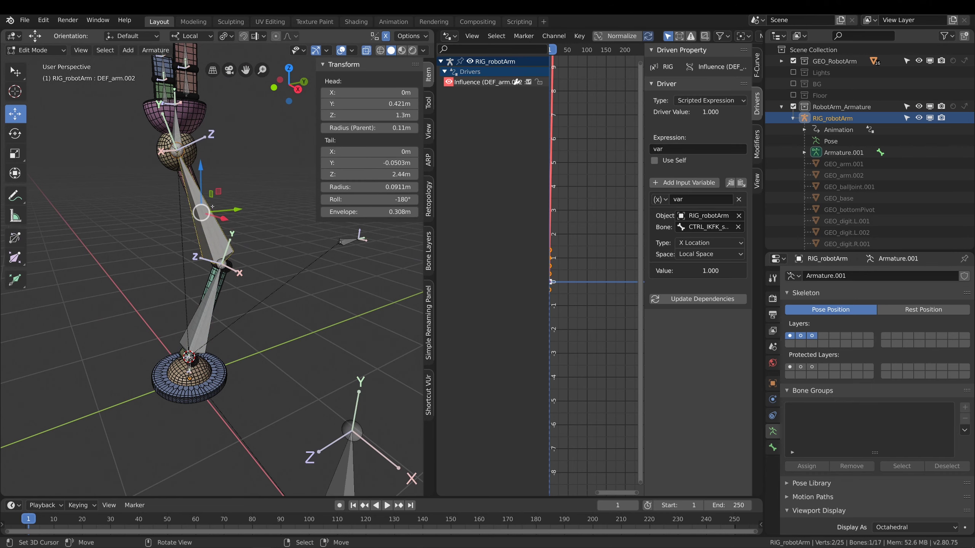
Recalculate the roll of the overlapping upper arm bones to match DEF_arm.001 as the active bone.
{"action": "key", "text": "ctrl+KP_Add"}
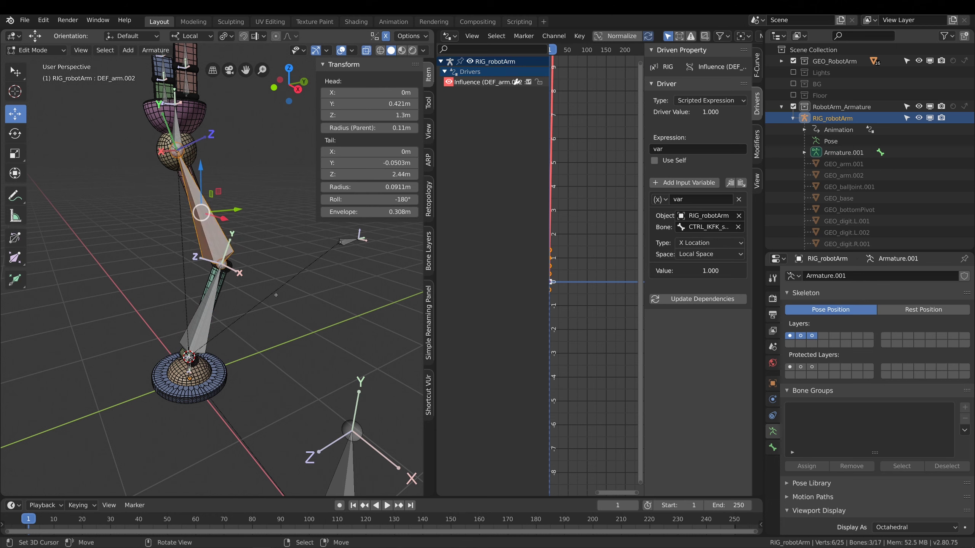
{"action": "left_click", "coordinate": [212, 324], "text": "shift"}
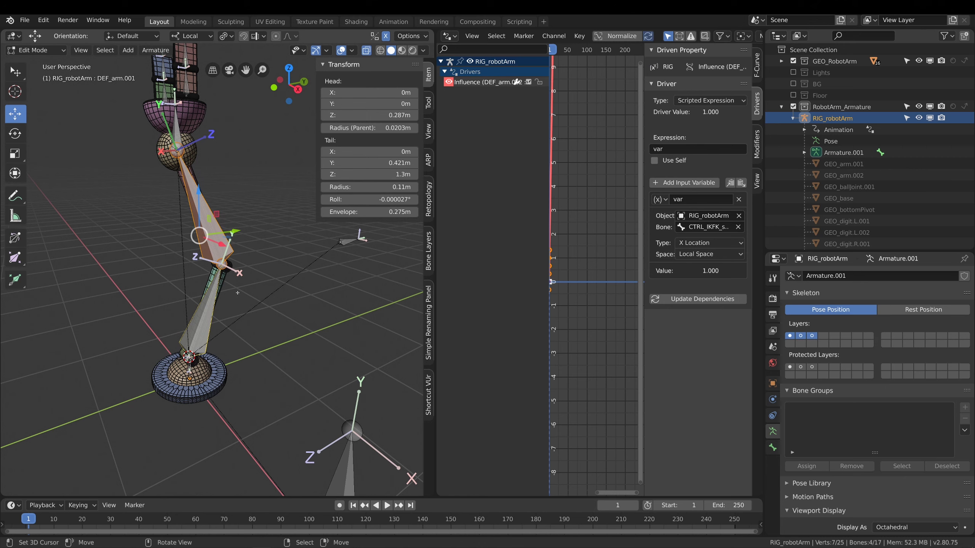
{"action": "key", "text": "shift+n"}
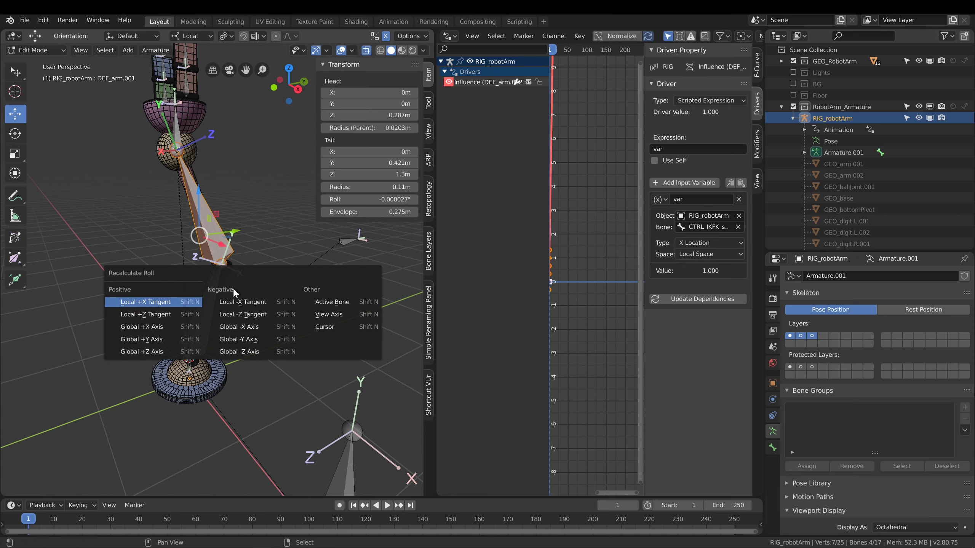
{"action": "left_click", "coordinate": [341, 303]}
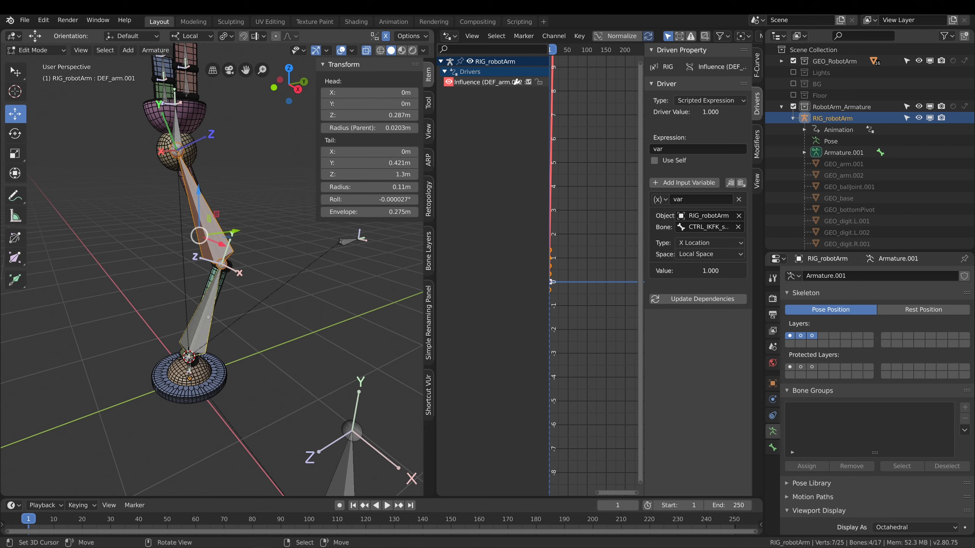
{"action": "key", "text": "shift+n"}
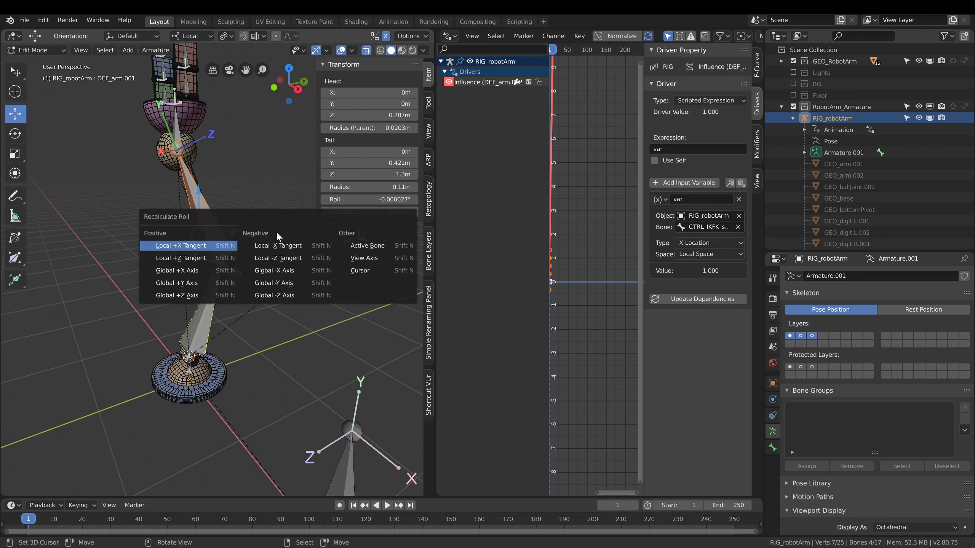
{"action": "left_click", "coordinate": [342, 250]}
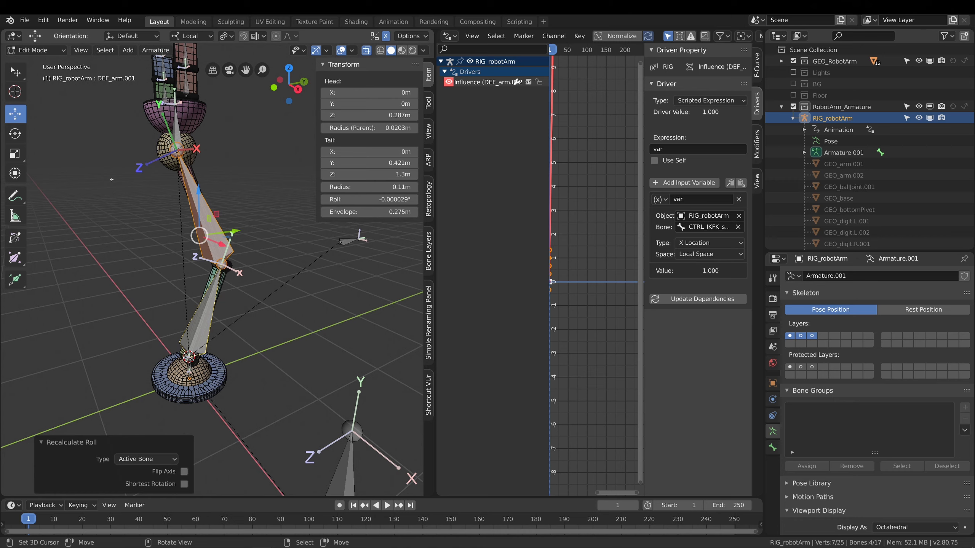
Switch to Pose Mode, show only the second bone layer and select the hand, upper arm and lower arm FK bones.
{"action": "middle_click_drag", "start_coordinate": [193, 193], "coordinate": [207, 212]}
{"action": "key", "text": "ctrl+Tab"}
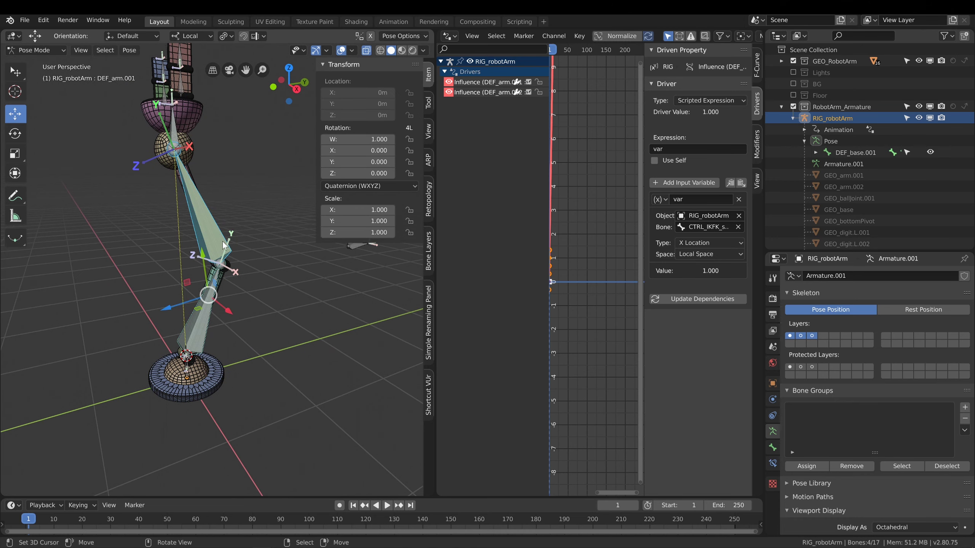
{"action": "left_click", "coordinate": [800, 335]}
{"action": "left_click", "coordinate": [201, 173]}
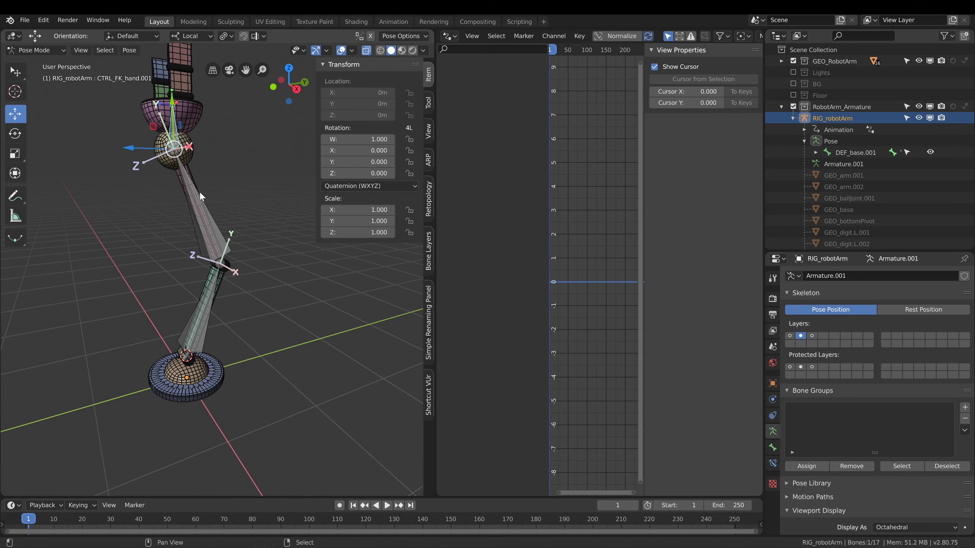
{"action": "left_click", "coordinate": [205, 234], "text": "shift"}
{"action": "left_click", "coordinate": [216, 295], "text": "shift"}
Rotate the three selected FK bones about 14° around local X and clear their rotation again.
{"action": "key", "text": "r"}
{"action": "key", "text": "x"}
{"action": "key", "text": "x"}
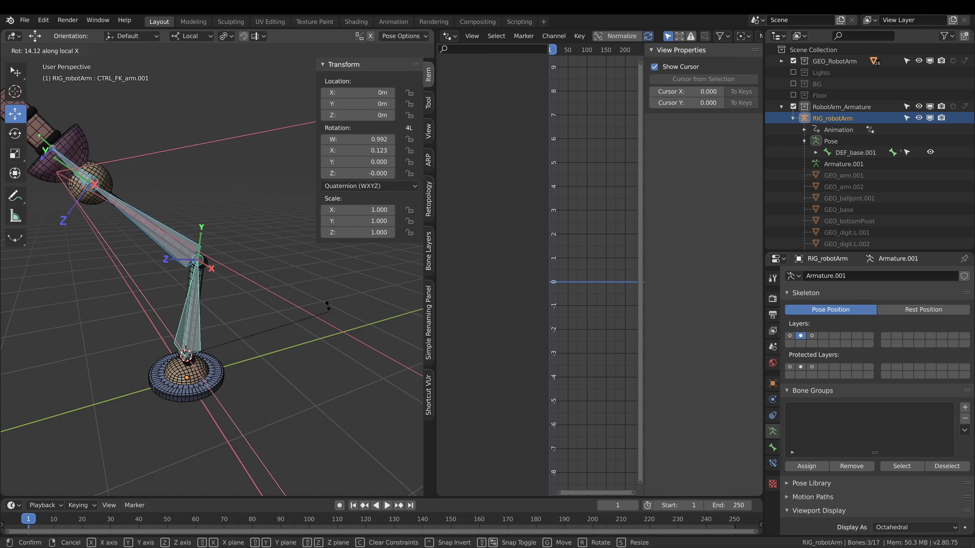
{"action": "left_click", "coordinate": [284, 287]}
{"action": "middle_click_drag", "start_coordinate": [283, 285], "coordinate": [285, 264]}
{"action": "key", "text": "alt+r"}
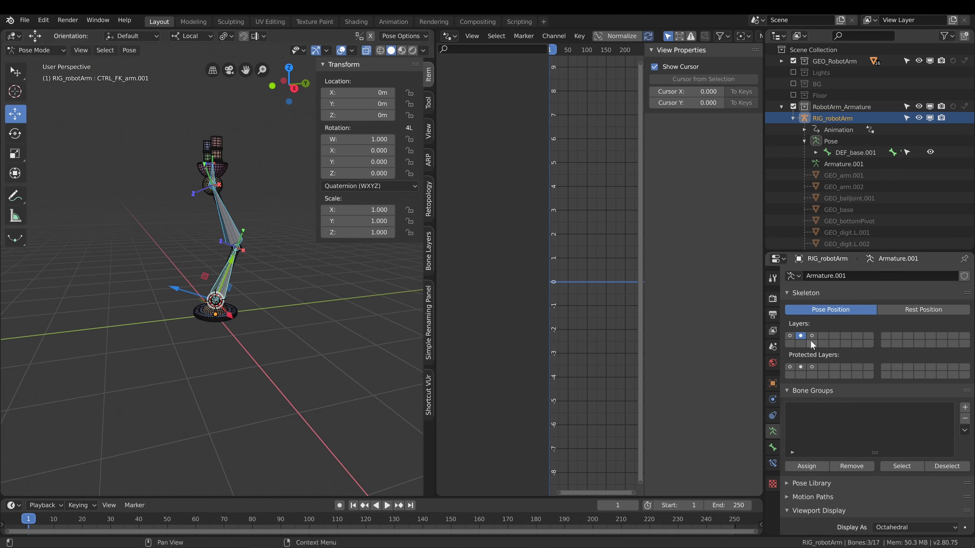
Show the first and third bone layers together and select the CTRL_IK_hand.001 bone.
{"action": "scroll", "coordinate": [247, 206], "scroll_direction": "up", "scroll_amount": 4}
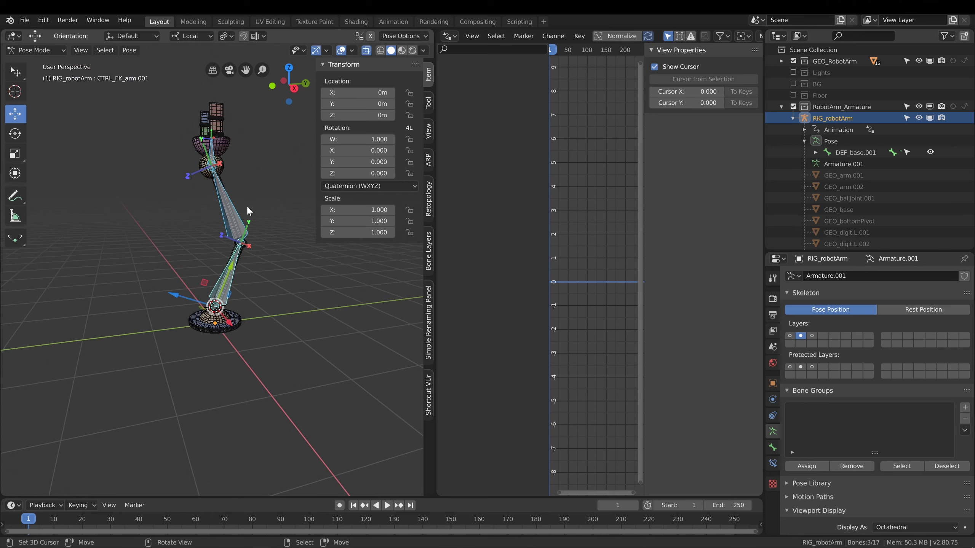
{"action": "middle_click_drag", "start_coordinate": [242, 143], "coordinate": [243, 221], "text": "shift"}
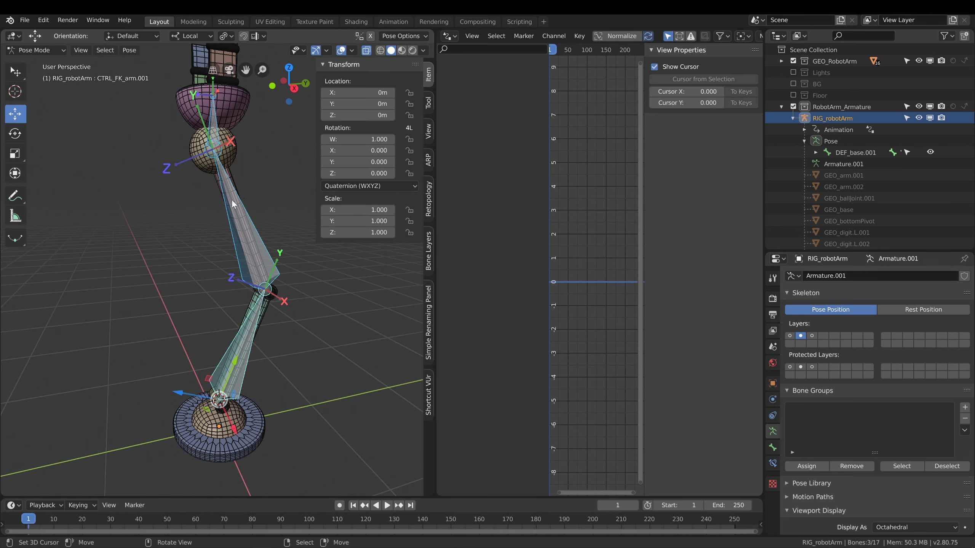
{"action": "left_click", "coordinate": [812, 337]}
{"action": "scroll", "coordinate": [382, 285], "scroll_direction": "down", "scroll_amount": 5}
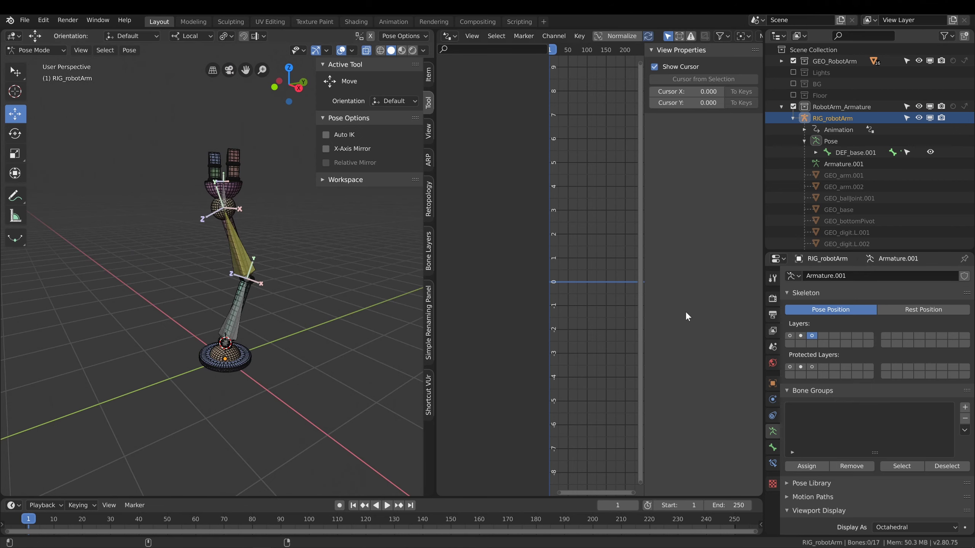
{"action": "left_click", "coordinate": [789, 336], "text": "shift"}
{"action": "middle_click_drag", "start_coordinate": [264, 276], "coordinate": [194, 198], "text": "shift"}
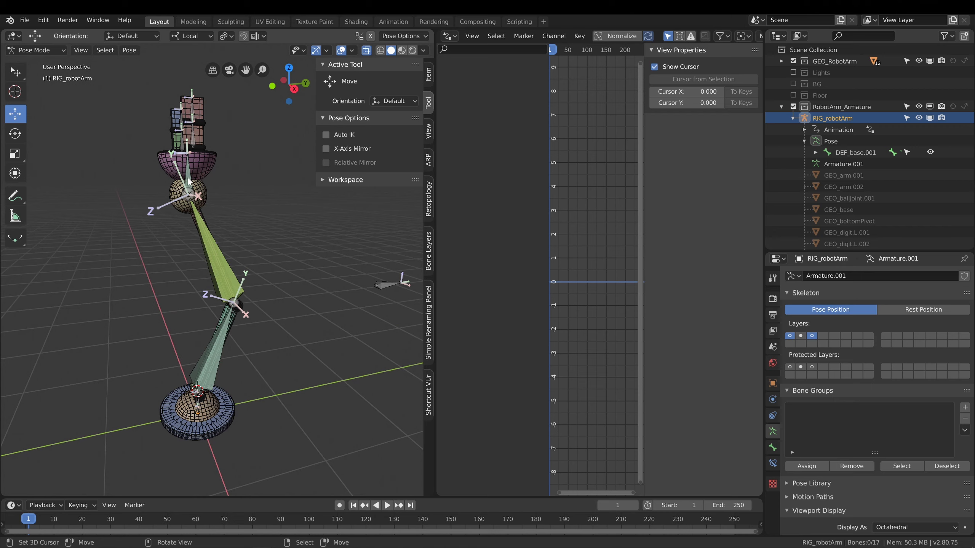
{"action": "left_click", "coordinate": [190, 192]}
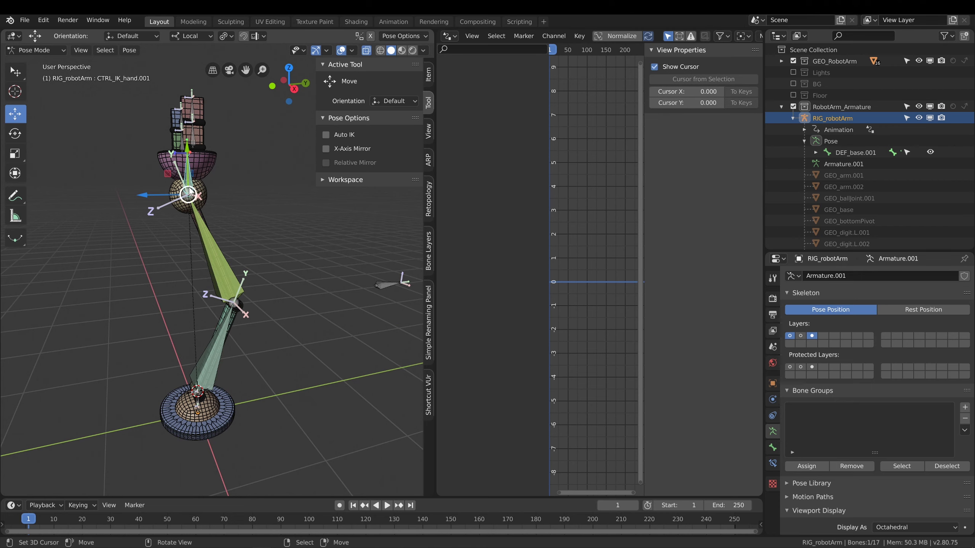
Move the CTRL_IK_hand.001 bone by about -0.309 m in X, 0.047 m in Y and 0.357 m in Z.
{"action": "middle_click_drag", "start_coordinate": [191, 193], "coordinate": [188, 188]}
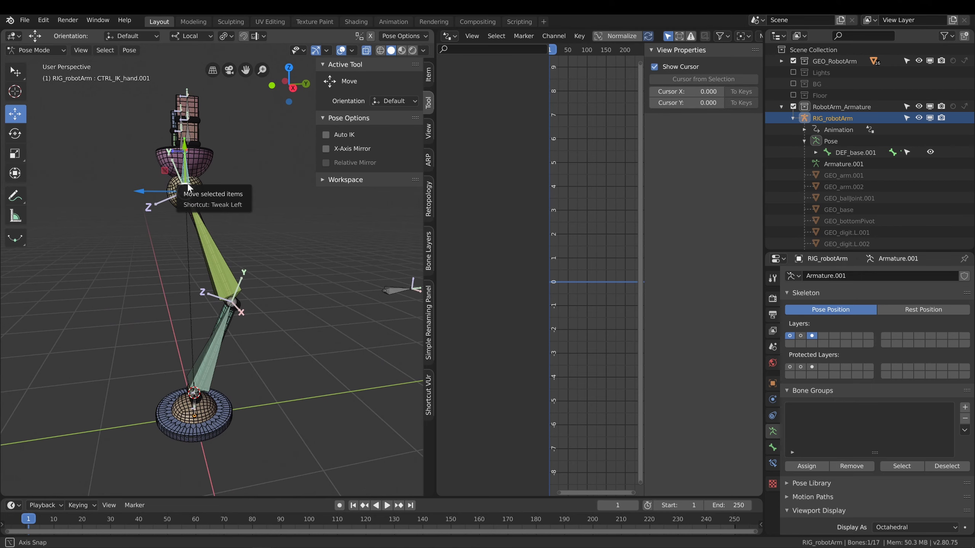
{"action": "middle_click_drag", "start_coordinate": [243, 324], "coordinate": [179, 206]}
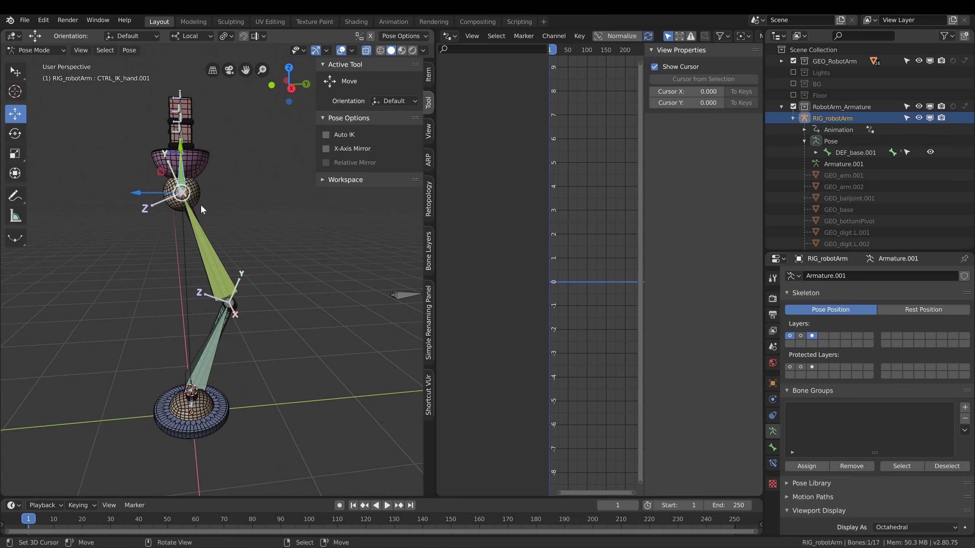
{"action": "left_click_drag", "start_coordinate": [182, 192], "coordinate": [245, 216]}
{"action": "middle_click_drag", "start_coordinate": [246, 265], "coordinate": [269, 245]}
{"action": "key", "text": "g"}
{"action": "left_click", "coordinate": [255, 269]}
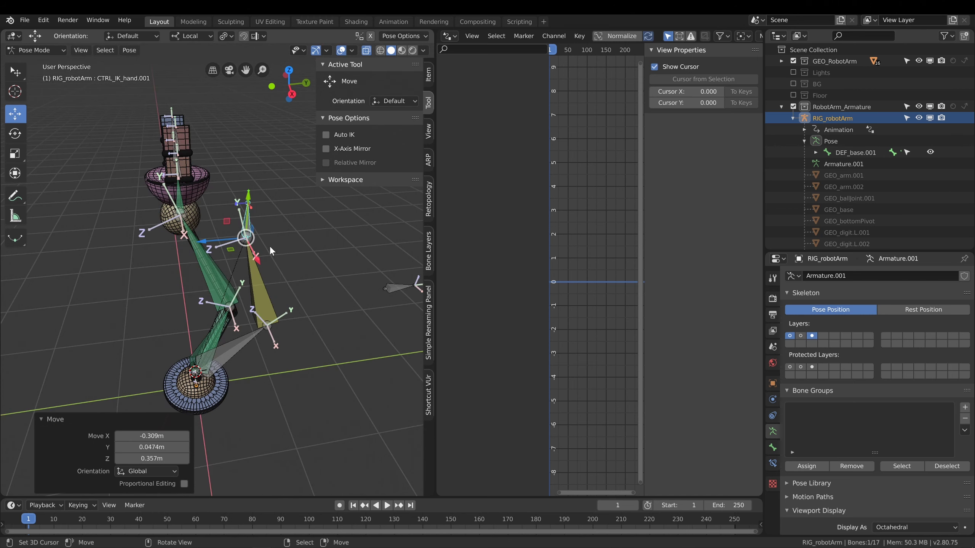
Try moving the CTRL_IK_armPoleVector.001 bone and undo the move.
{"action": "middle_click_drag", "start_coordinate": [252, 201], "coordinate": [345, 275]}
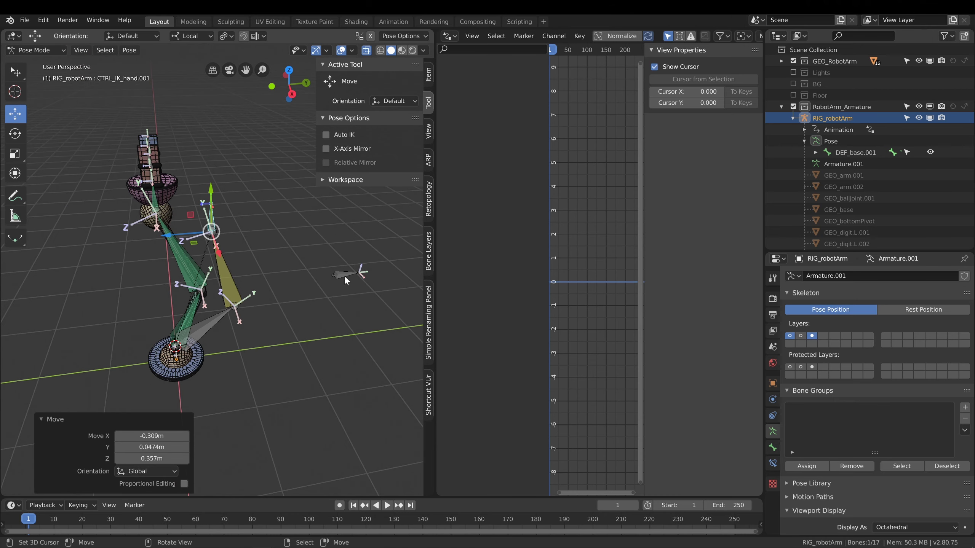
{"action": "left_click", "coordinate": [344, 276]}
{"action": "key", "text": "g"}
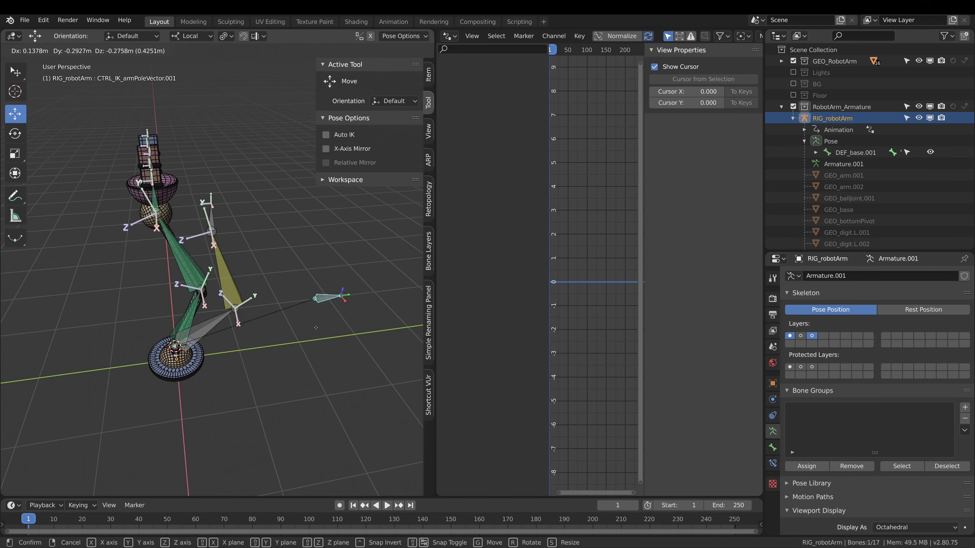
{"action": "left_click", "coordinate": [275, 308]}
{"action": "key", "text": "ctrl+z"}
Select all visible bones and clear their location to return the rig to its rest pose.
{"action": "key", "text": "a"}
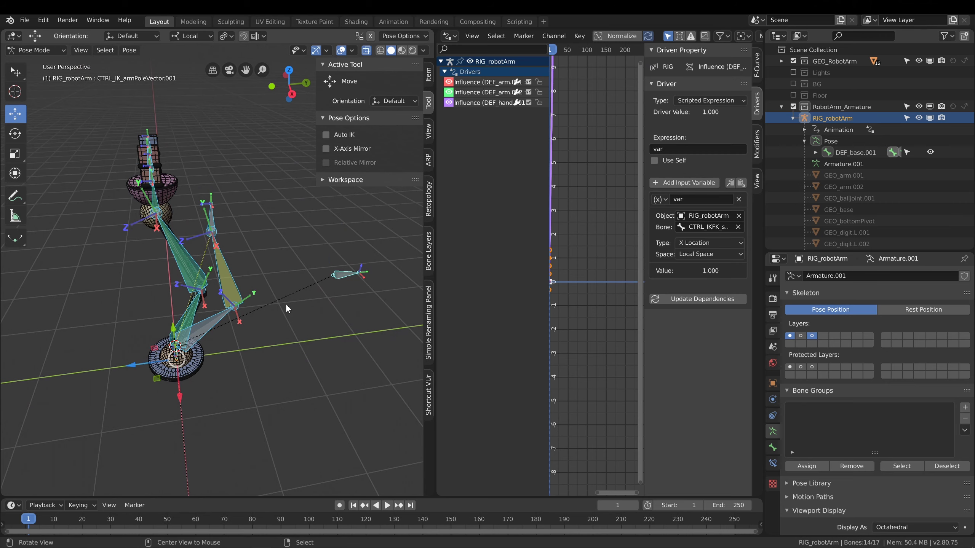
{"action": "middle_click_drag", "start_coordinate": [286, 304], "coordinate": [262, 298]}
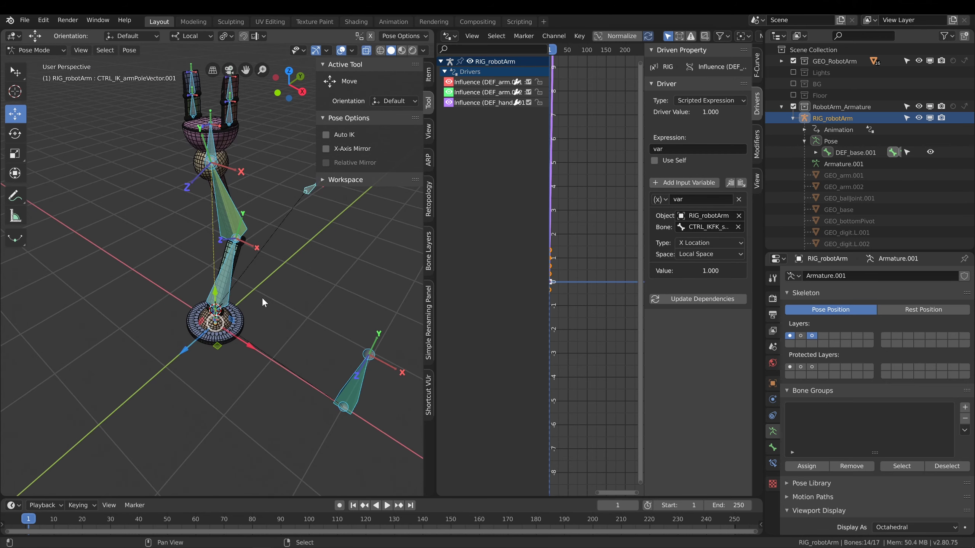
{"action": "middle_click_drag", "start_coordinate": [217, 273], "coordinate": [228, 272], "text": "shift"}
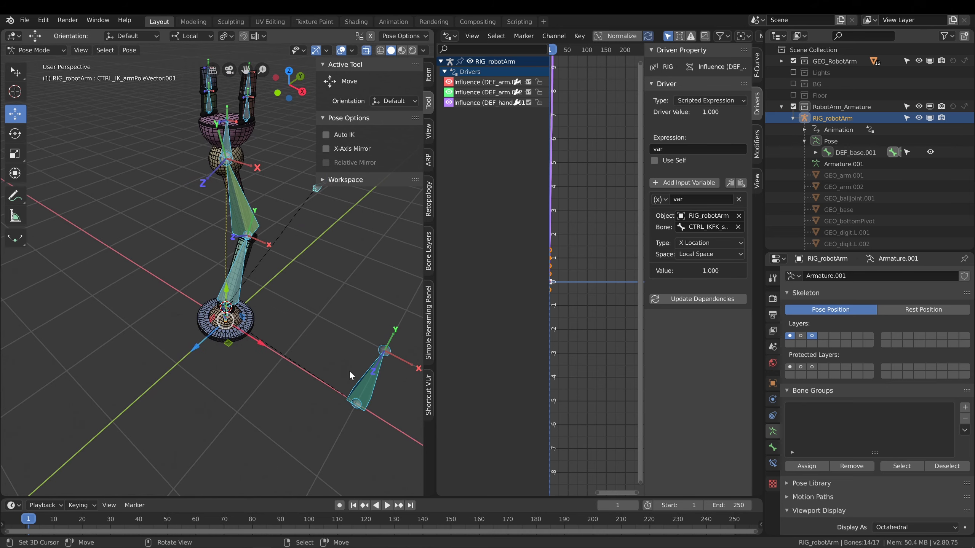
{"action": "middle_click_drag", "start_coordinate": [349, 370], "coordinate": [322, 356], "text": "shift"}
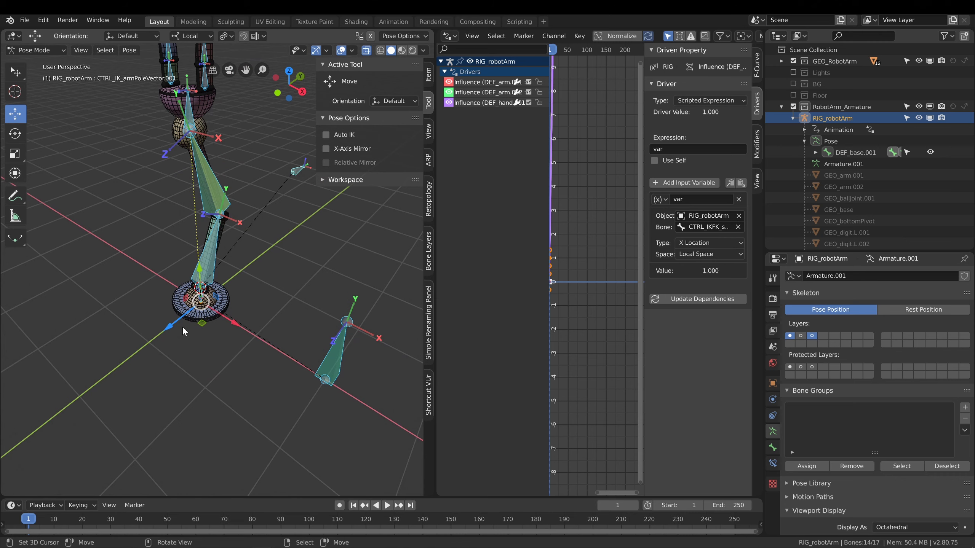
{"action": "middle_click_drag", "start_coordinate": [226, 291], "coordinate": [251, 337], "text": "shift"}
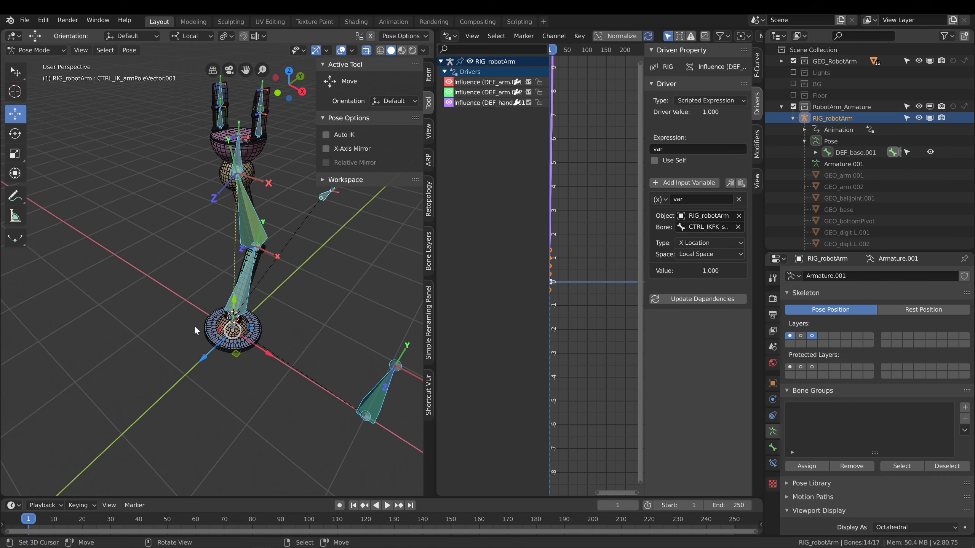
{"action": "middle_click_drag", "start_coordinate": [188, 348], "coordinate": [202, 311], "text": "shift"}
Switch to Object Mode and collapse the RobotArm_Armature collection in the Outliner.
{"action": "left_click", "coordinate": [36, 50]}
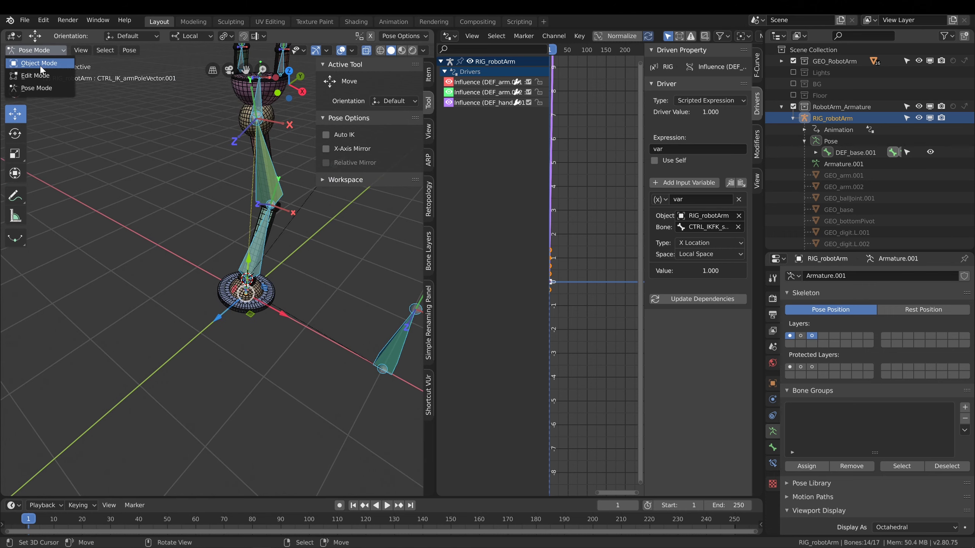
{"action": "left_click", "coordinate": [40, 65]}
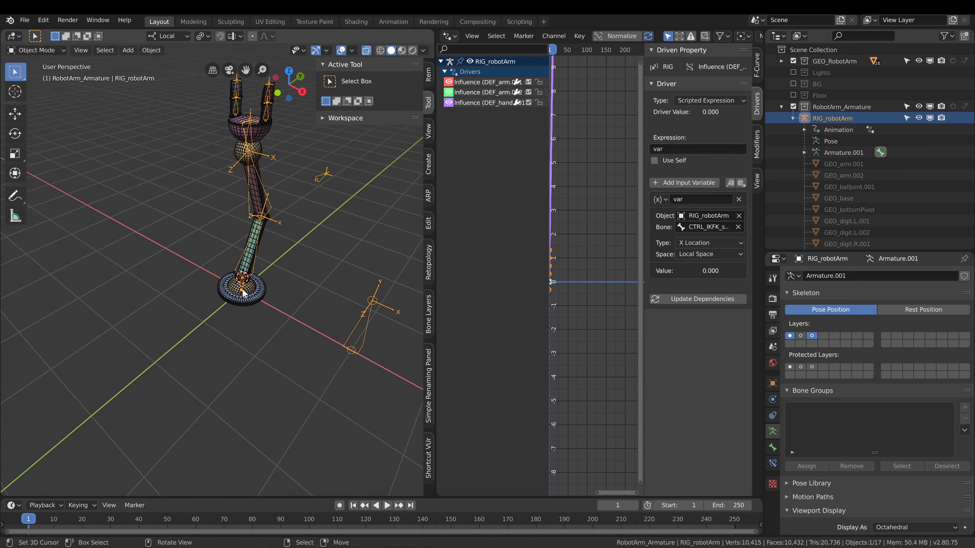
{"action": "middle_click_drag", "start_coordinate": [245, 293], "coordinate": [254, 296]}
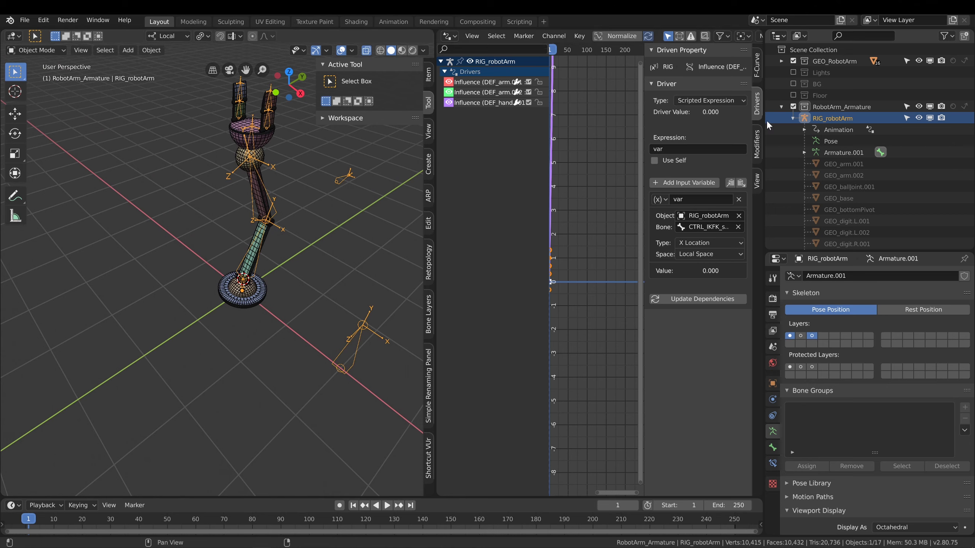
{"action": "left_click", "coordinate": [781, 108]}
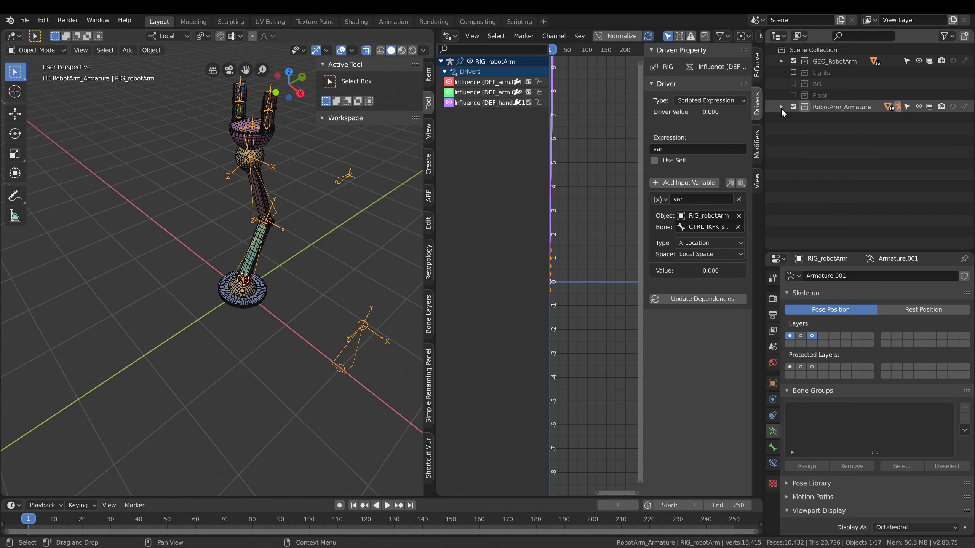
{"action": "left_click", "coordinate": [782, 61]}
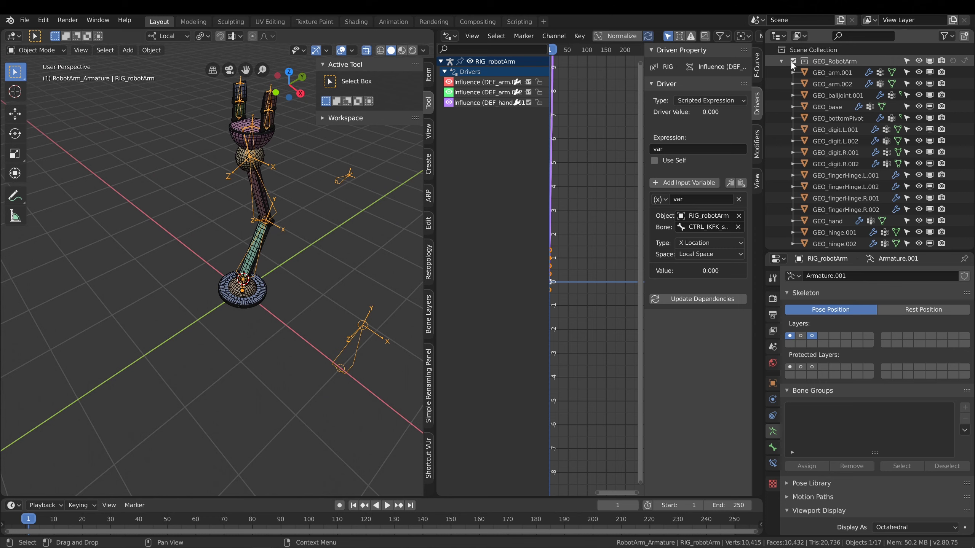
{"action": "left_click", "coordinate": [782, 60]}
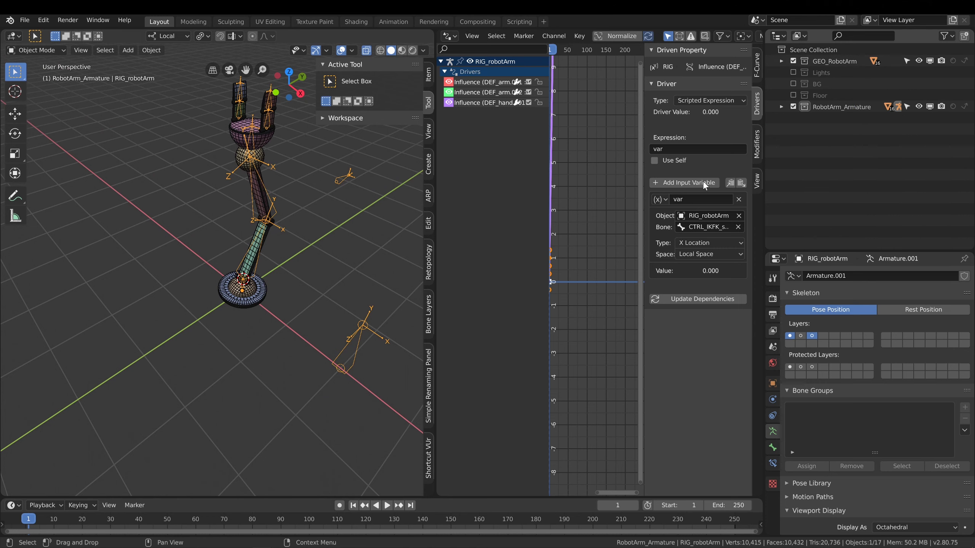
Create a new collection named BoneWidgetShapes and make it the active collection.
{"action": "right_click", "coordinate": [827, 172]}
{"action": "left_click", "coordinate": [825, 174]}
{"action": "double_click", "coordinate": [828, 118]}
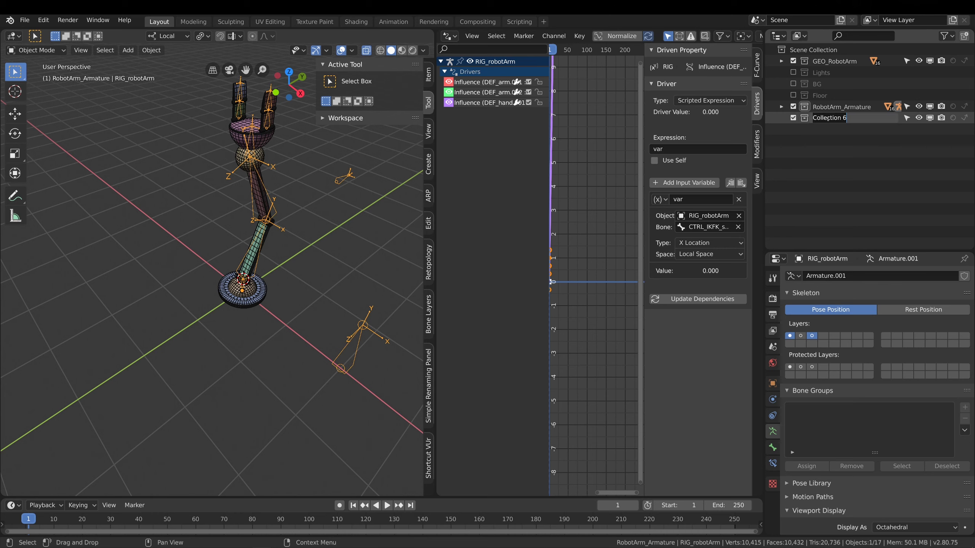
{"action": "type", "text": "BoneWidgetShapes"}
{"action": "key", "text": "Return"}
{"action": "left_click", "coordinate": [829, 119]}
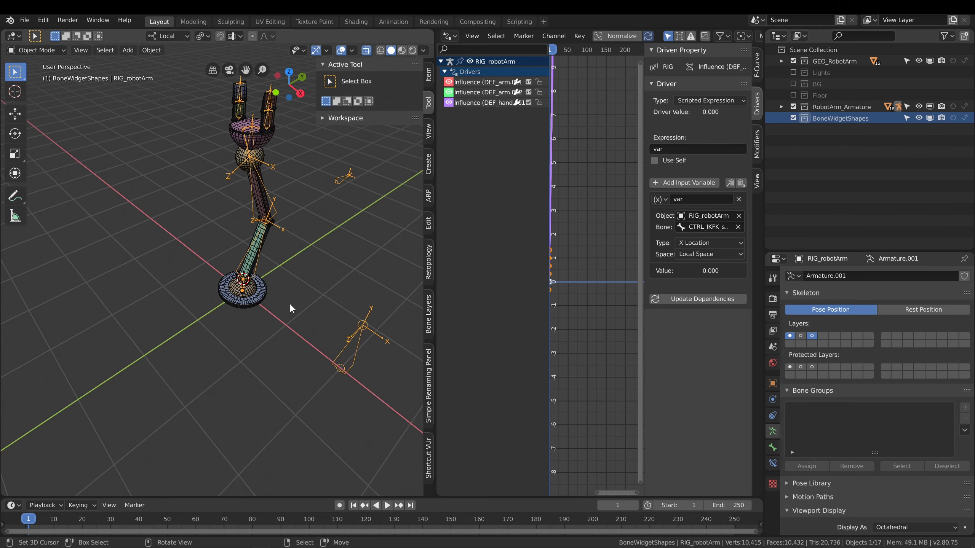
Return the rig to Pose Mode, select the CTRL_IKFK_switch.001 bone and show its bone properties.
{"action": "middle_click_drag", "start_coordinate": [290, 308], "coordinate": [265, 287]}
{"action": "left_click", "coordinate": [36, 50]}
{"action": "left_click", "coordinate": [29, 91]}
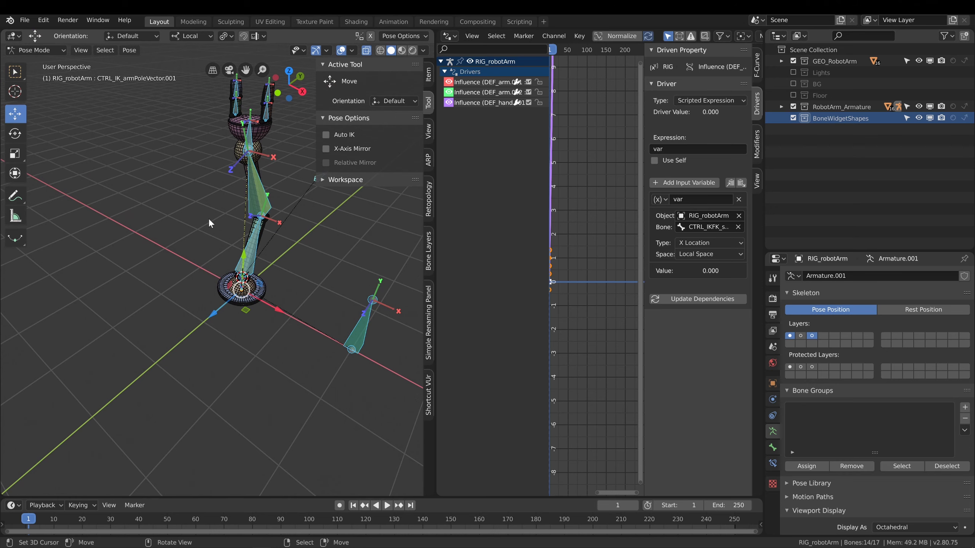
{"action": "left_click", "coordinate": [370, 330]}
{"action": "left_click", "coordinate": [772, 447]}
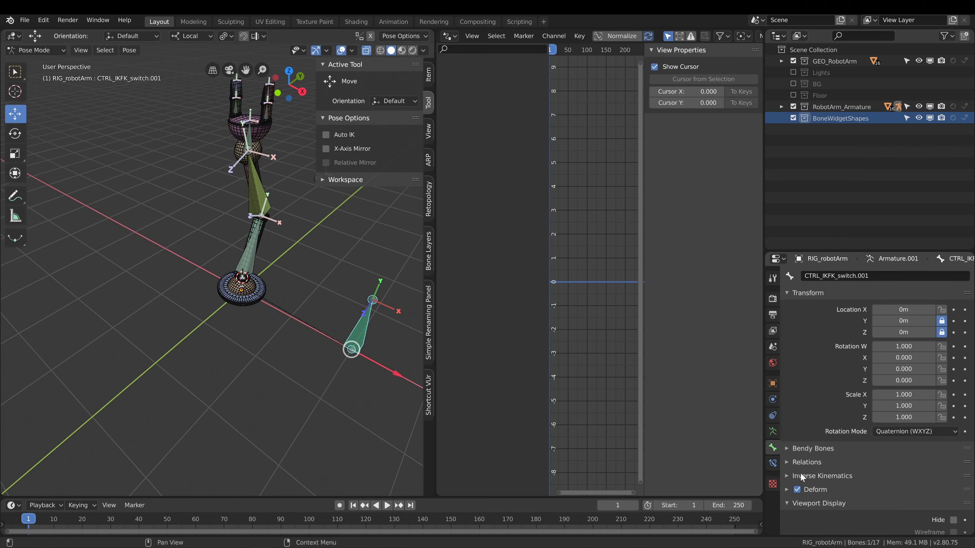
Switch the robot arm rig from Pose Mode to Object Mode.
{"action": "scroll", "coordinate": [825, 472], "scroll_direction": "down", "scroll_amount": 4}
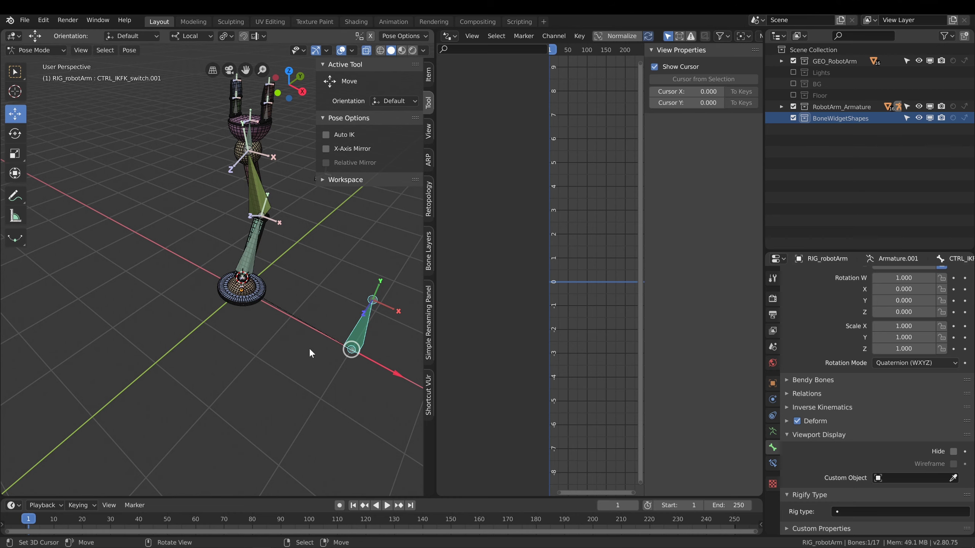
{"action": "middle_click_drag", "start_coordinate": [285, 333], "coordinate": [232, 291]}
{"action": "middle_click_drag", "start_coordinate": [117, 138], "coordinate": [128, 134]}
{"action": "left_click", "coordinate": [36, 50]}
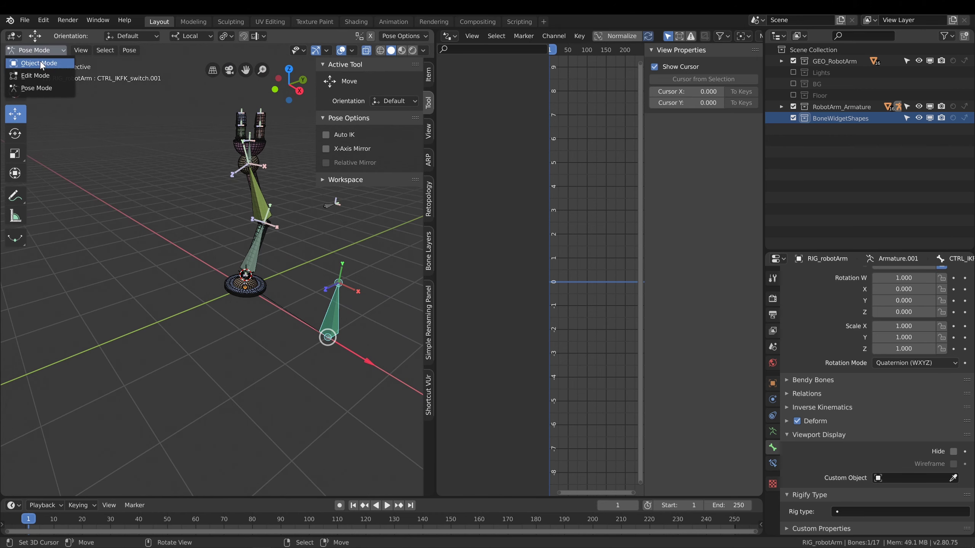
{"action": "left_click", "coordinate": [38, 63]}
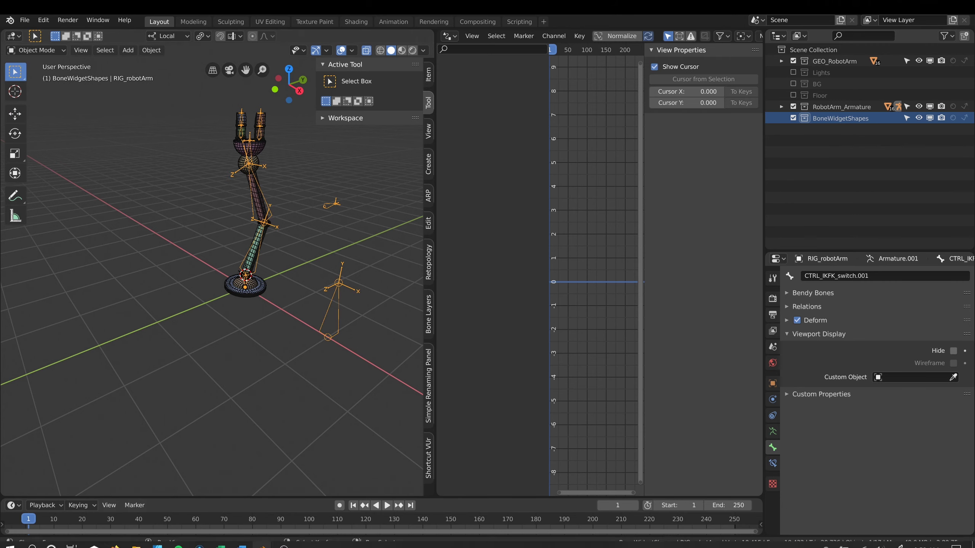
Switch to the second Blender window with the single-bone armature and delete the existing circle there.
{"action": "mouse_move", "coordinate": [263, 539]}
{"action": "left_click", "coordinate": [305, 518]}
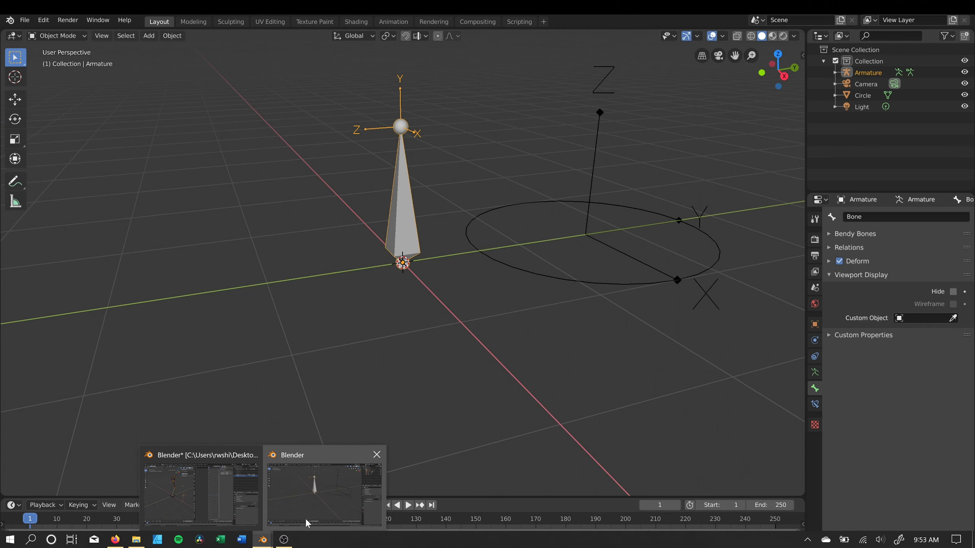
{"action": "middle_click_drag", "start_coordinate": [423, 283], "coordinate": [421, 270]}
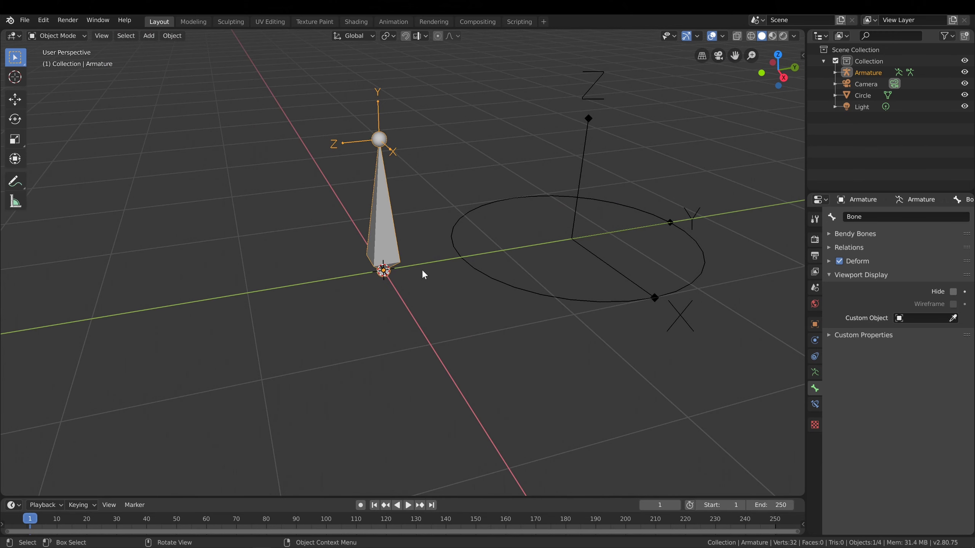
{"action": "right_click", "coordinate": [571, 294]}
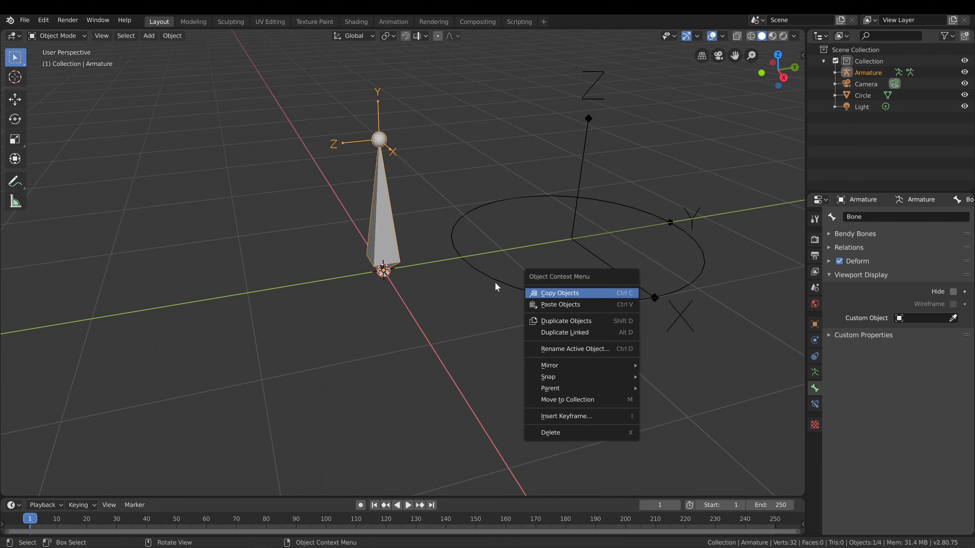
{"action": "left_click", "coordinate": [488, 278]}
{"action": "key", "text": "x"}
{"action": "left_click", "coordinate": [516, 290]}
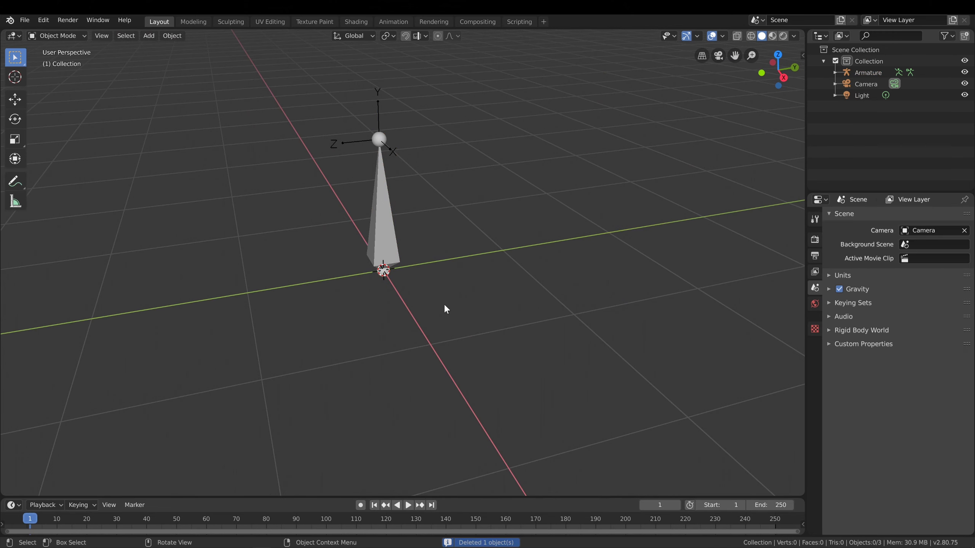
Add a mesh circle and move it 2 m along the Y axis, beside the bone.
{"action": "key", "text": "shift+a"}
{"action": "mouse_move", "coordinate": [437, 231]}
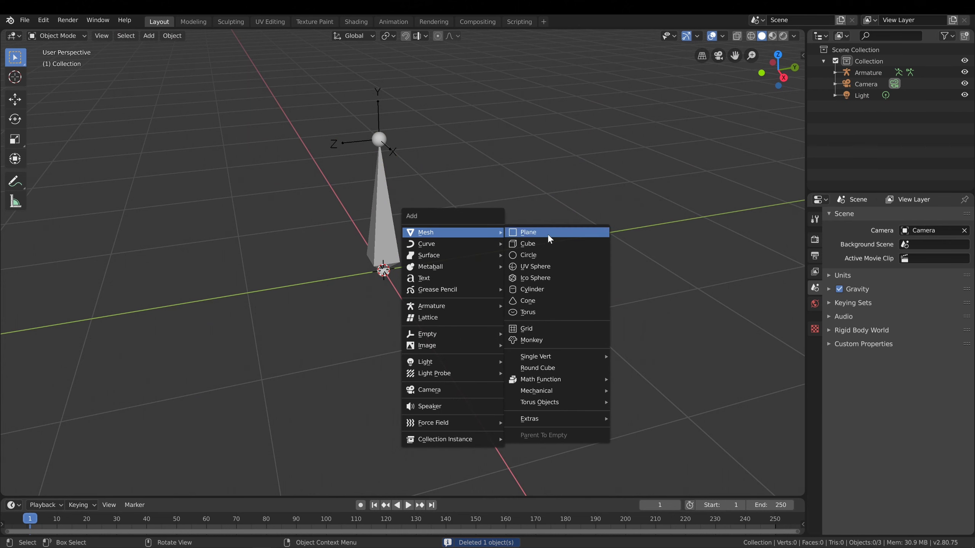
{"action": "left_click", "coordinate": [539, 255]}
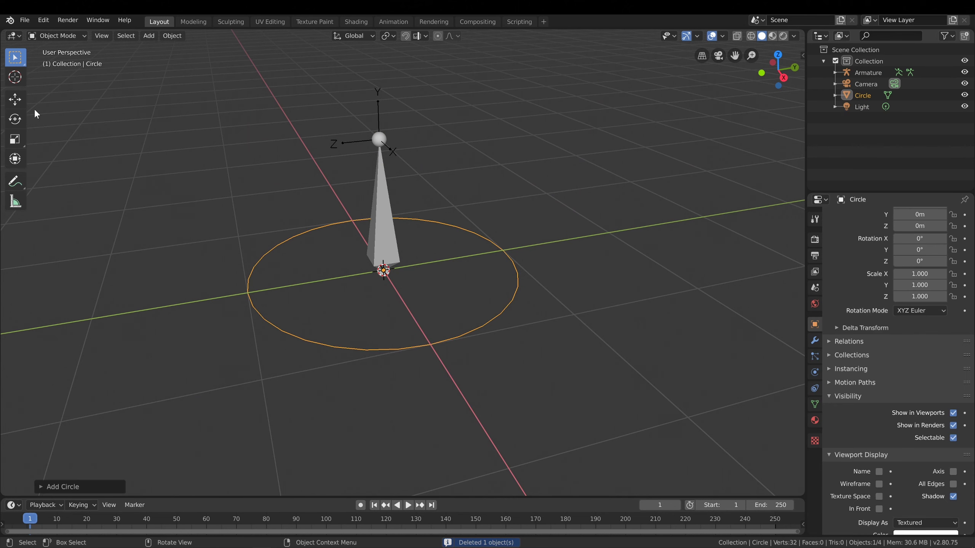
{"action": "left_click", "coordinate": [14, 99]}
{"action": "left_click_drag", "start_coordinate": [426, 271], "coordinate": [667, 247]}
Turn on the Axis display for the circle so its local axes are drawn in the viewport.
{"action": "middle_click_drag", "start_coordinate": [435, 264], "coordinate": [503, 269]}
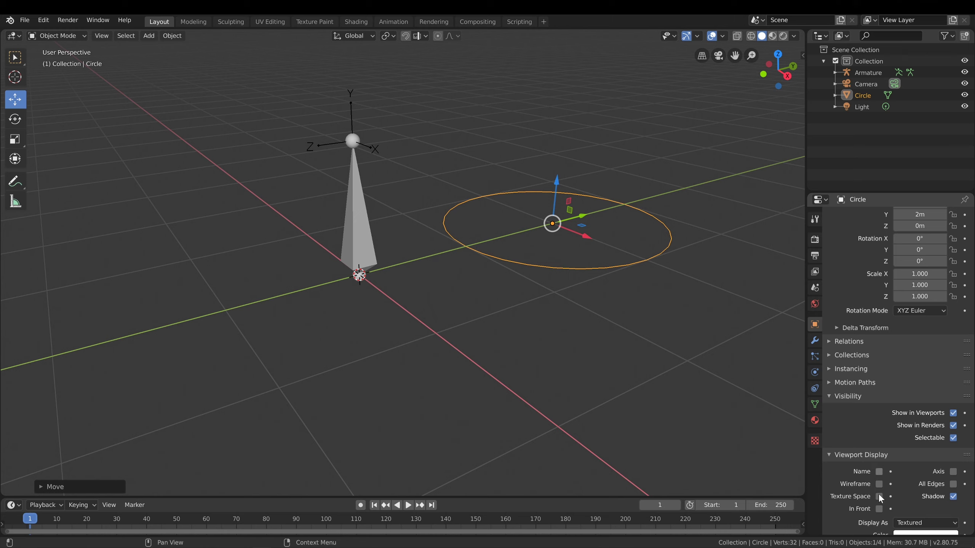
{"action": "left_click", "coordinate": [953, 472]}
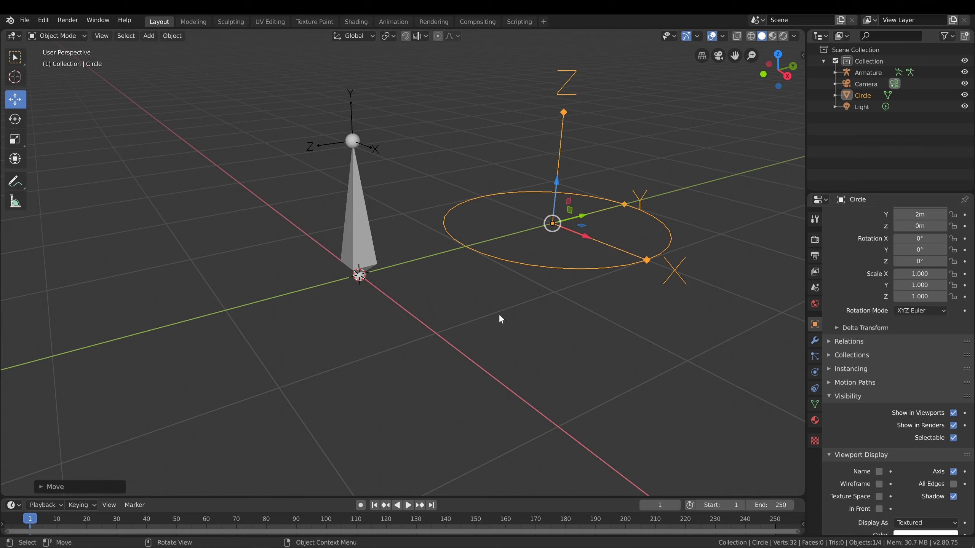
{"action": "middle_click_drag", "start_coordinate": [332, 234], "coordinate": [456, 247]}
Select the armature in place of the circle and switch it to Pose Mode.
{"action": "left_click", "coordinate": [61, 35]}
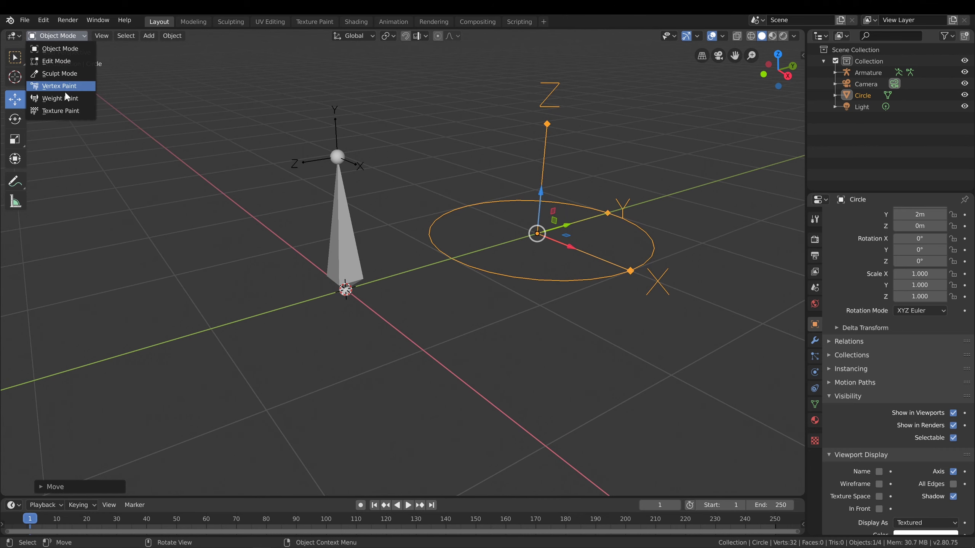
{"action": "right_click", "coordinate": [330, 200]}
{"action": "left_click", "coordinate": [335, 172]}
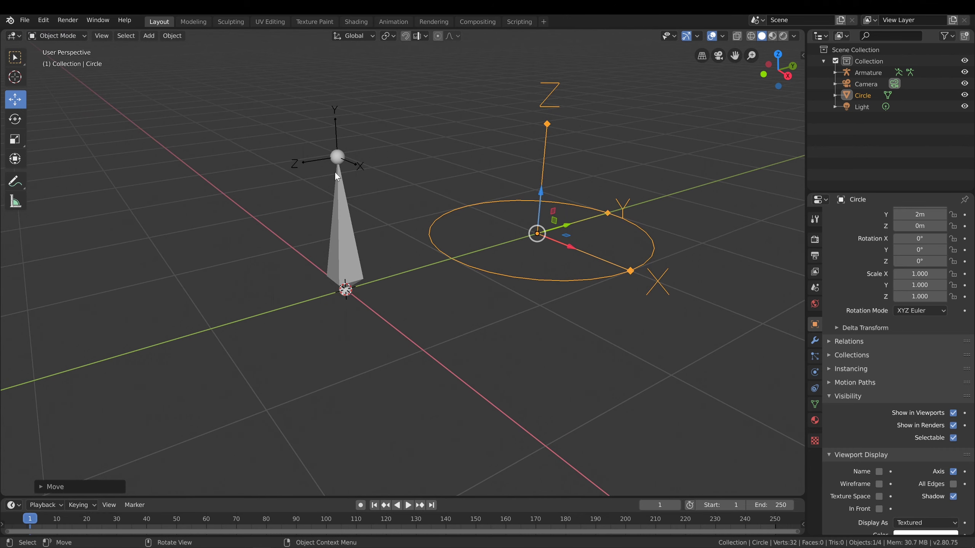
{"action": "left_click", "coordinate": [335, 172]}
{"action": "left_click", "coordinate": [58, 40]}
{"action": "left_click", "coordinate": [59, 74]}
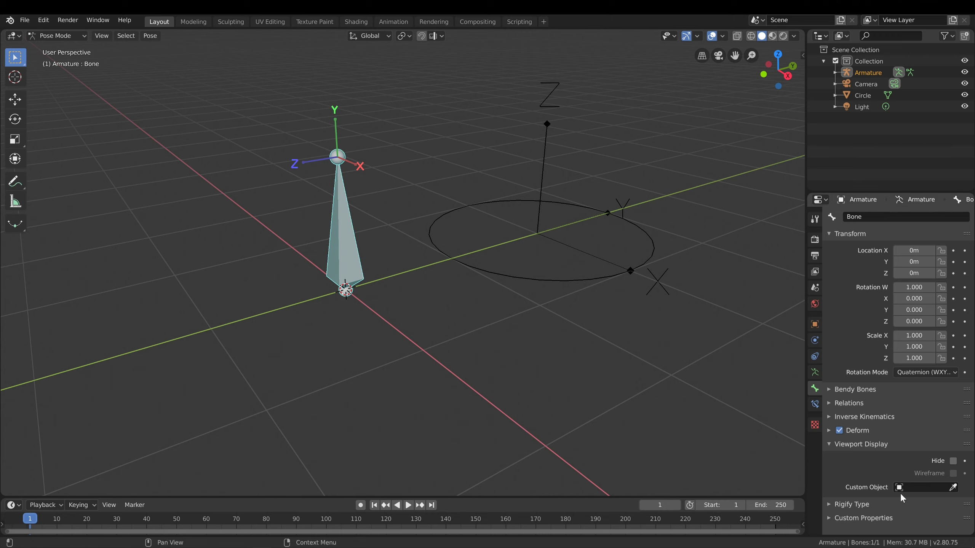
Pick the circle in the viewport as the bone's custom object.
{"action": "left_click", "coordinate": [953, 488]}
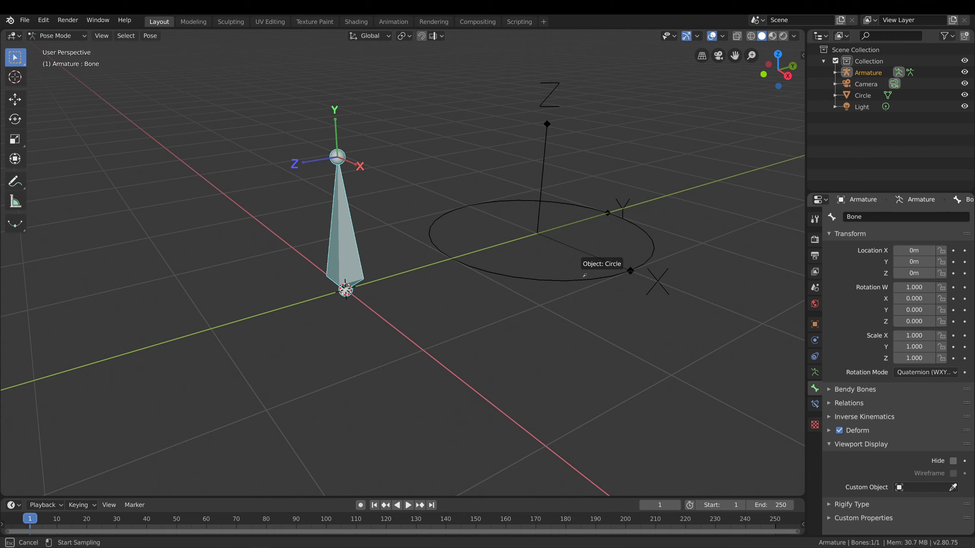
{"action": "left_click", "coordinate": [584, 275]}
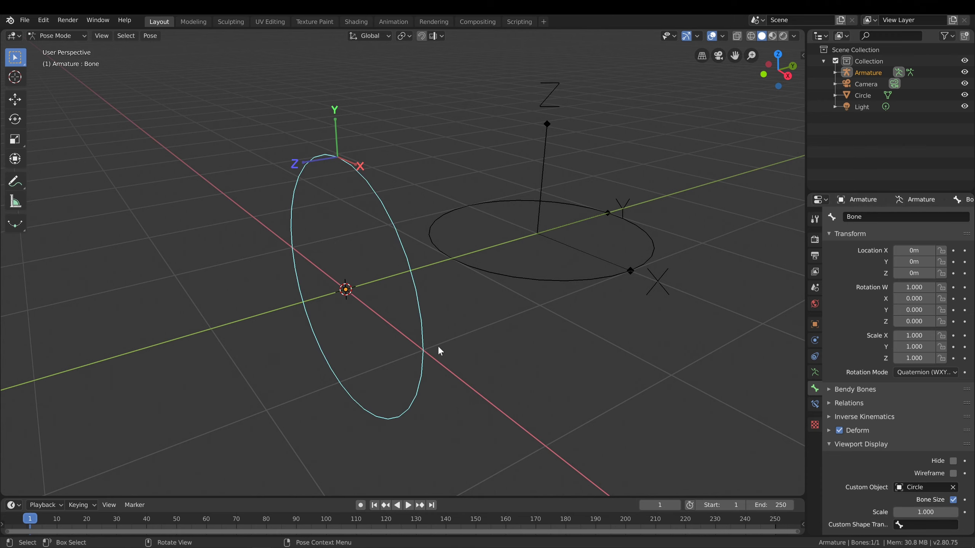
{"action": "middle_click_drag", "start_coordinate": [457, 338], "coordinate": [452, 305]}
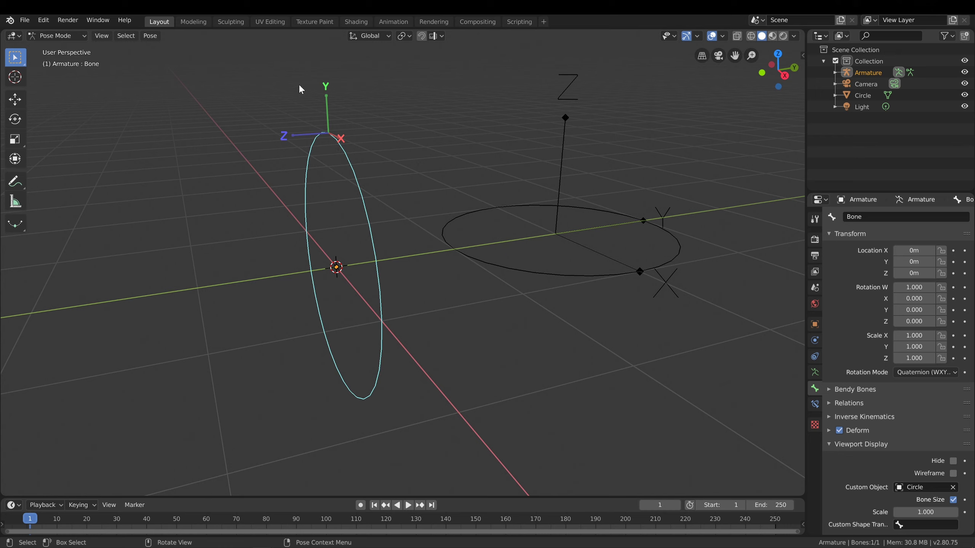
Clear the bone's custom object and deselect the bone.
{"action": "left_click", "coordinate": [953, 488]}
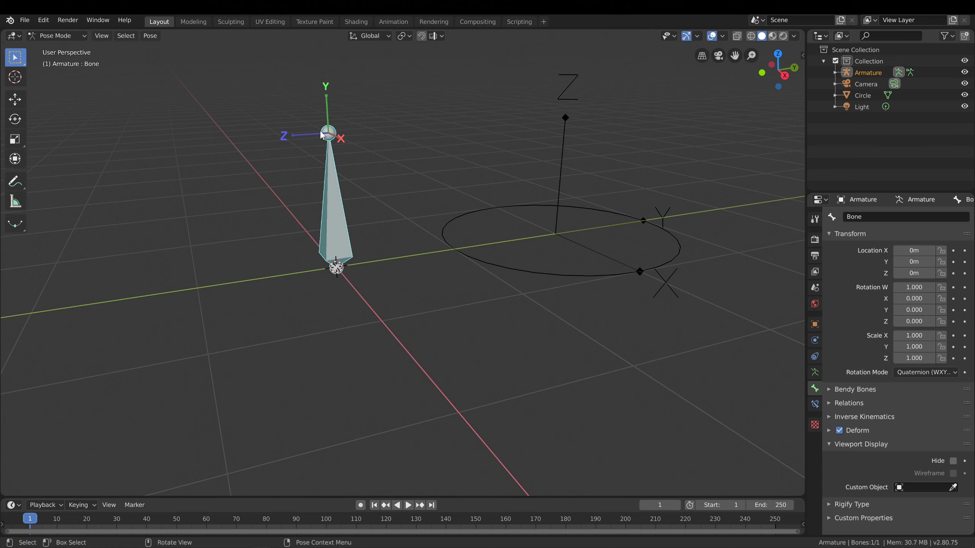
{"action": "middle_click_drag", "start_coordinate": [381, 192], "coordinate": [519, 272]}
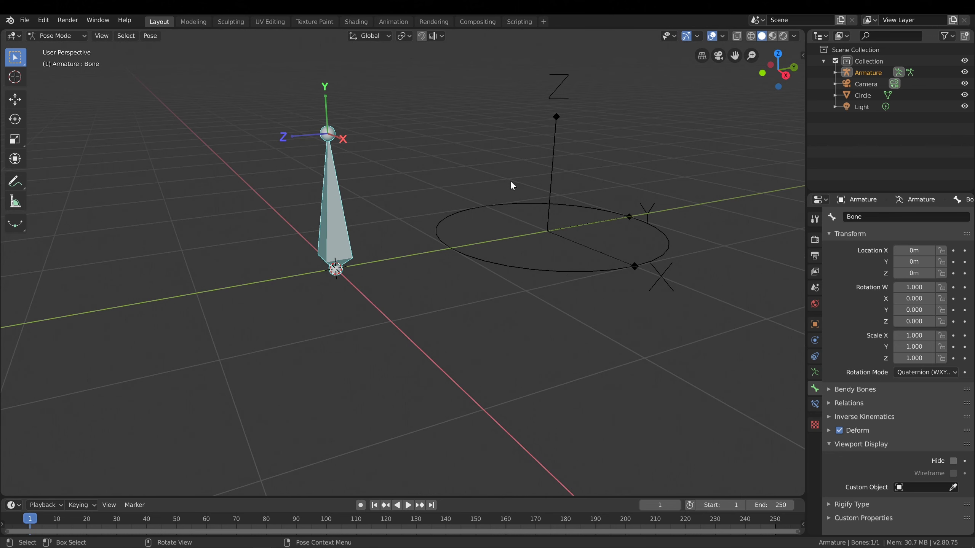
{"action": "right_click", "coordinate": [558, 279]}
{"action": "left_click", "coordinate": [459, 256]}
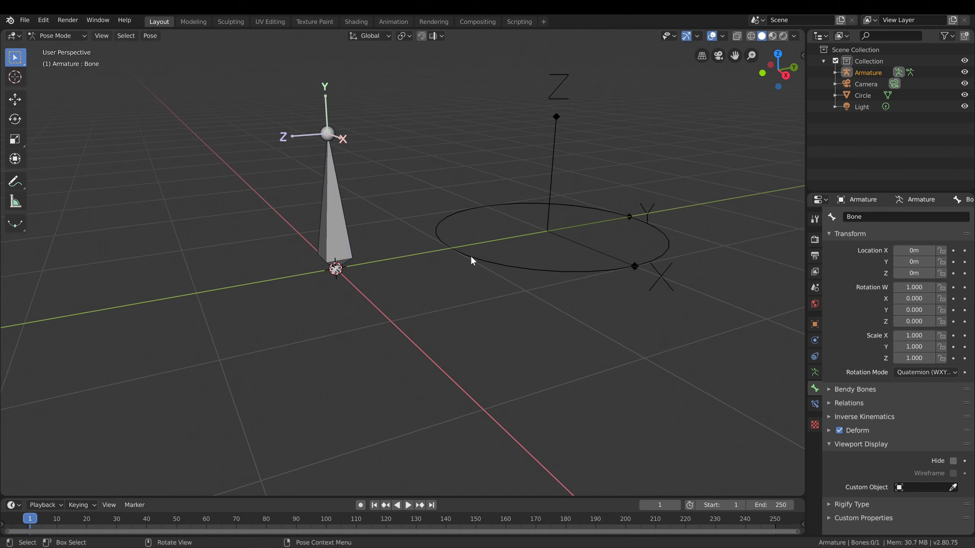
Switch to Object Mode and select the circle.
{"action": "left_click", "coordinate": [57, 36]}
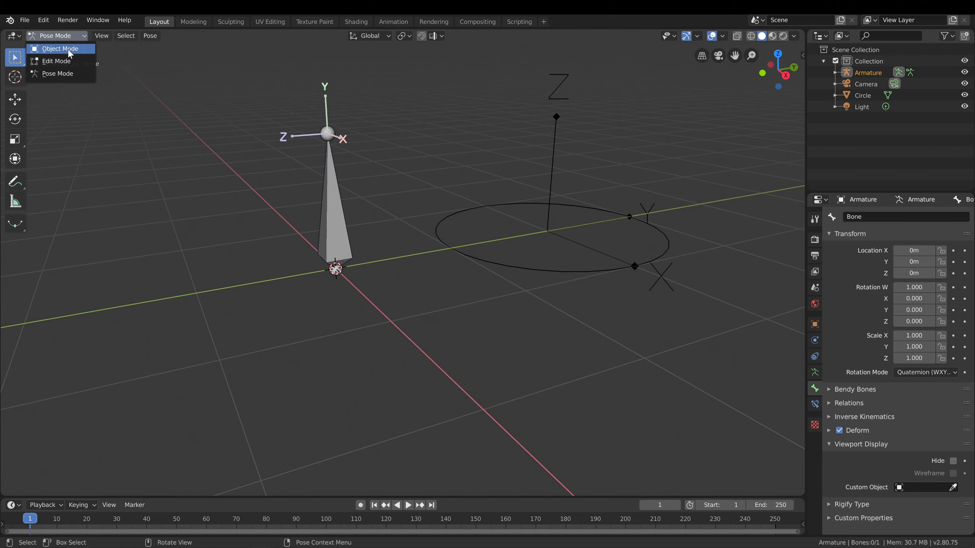
{"action": "left_click", "coordinate": [64, 47]}
{"action": "left_click", "coordinate": [501, 267]}
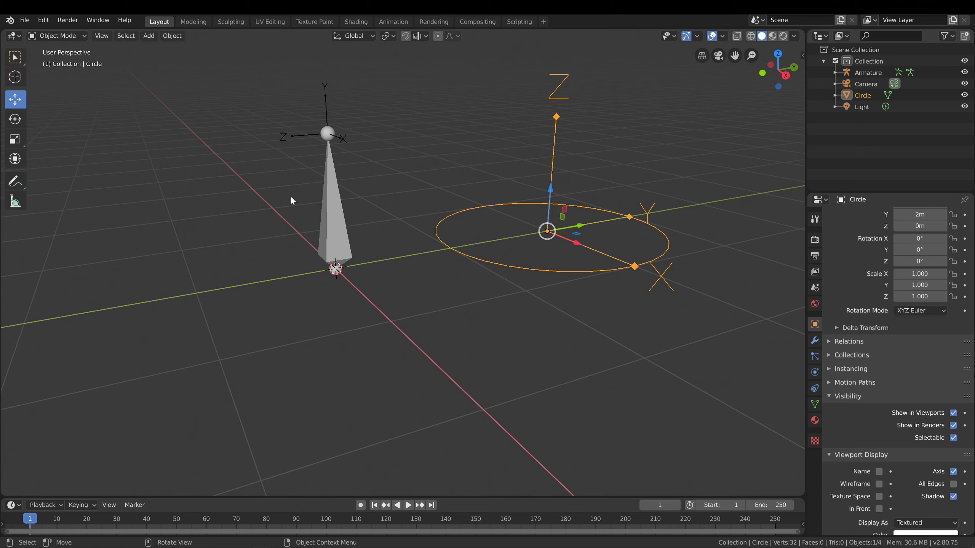
{"action": "right_click", "coordinate": [530, 272]}
{"action": "left_click", "coordinate": [479, 257]}
{"action": "right_click", "coordinate": [479, 258]}
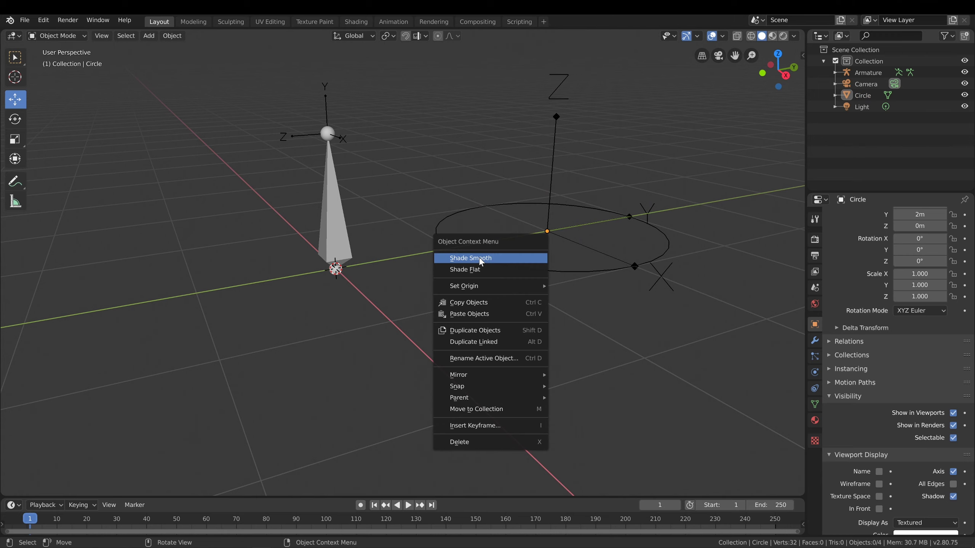
{"action": "left_click", "coordinate": [600, 270]}
{"action": "key", "text": "r"}
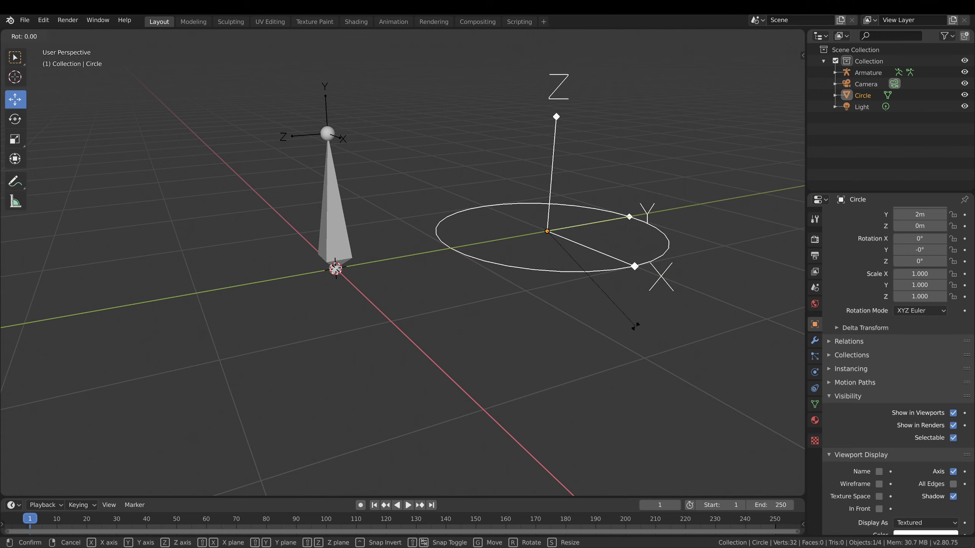
{"action": "key", "text": "x"}
{"action": "key", "text": "Escape"}
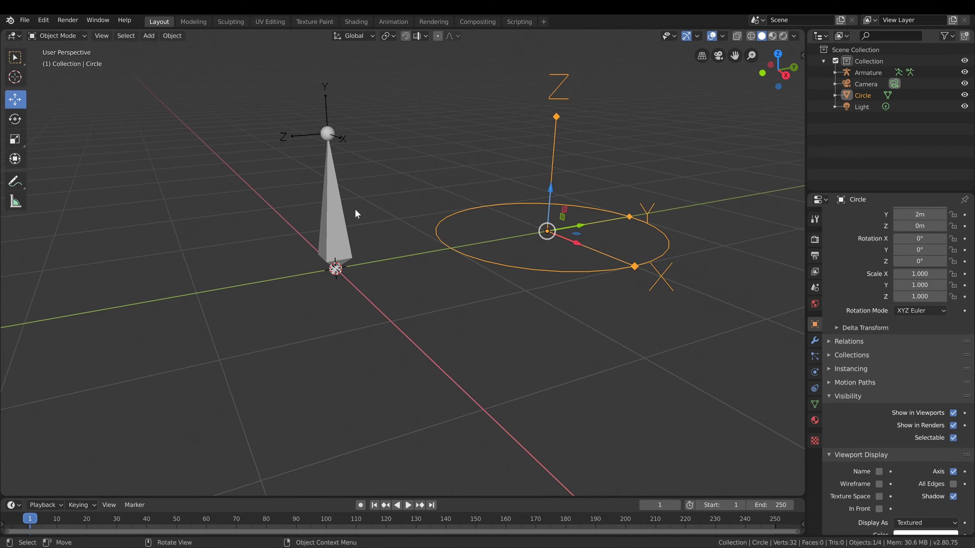
{"action": "left_click", "coordinate": [57, 36]}
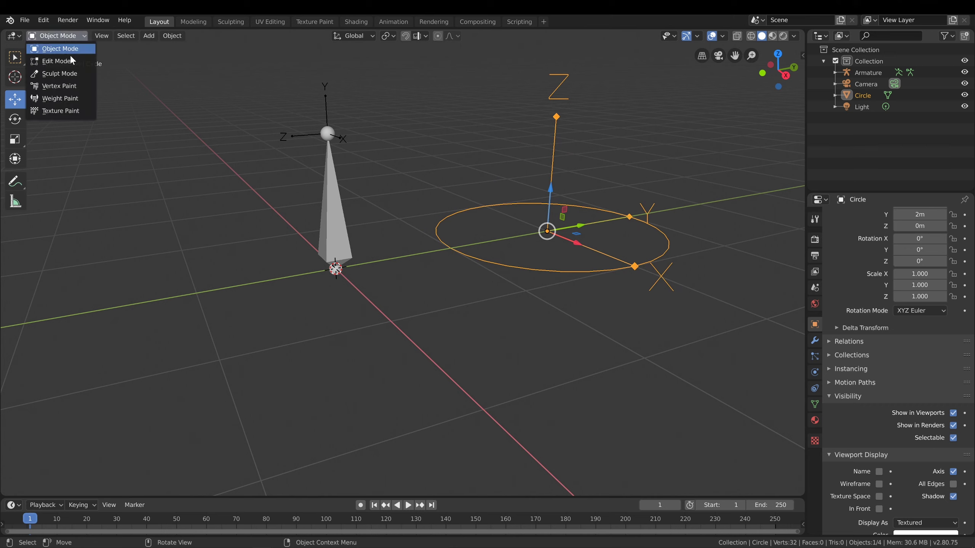
{"action": "key", "text": "g"}
{"action": "left_click", "coordinate": [339, 187]}
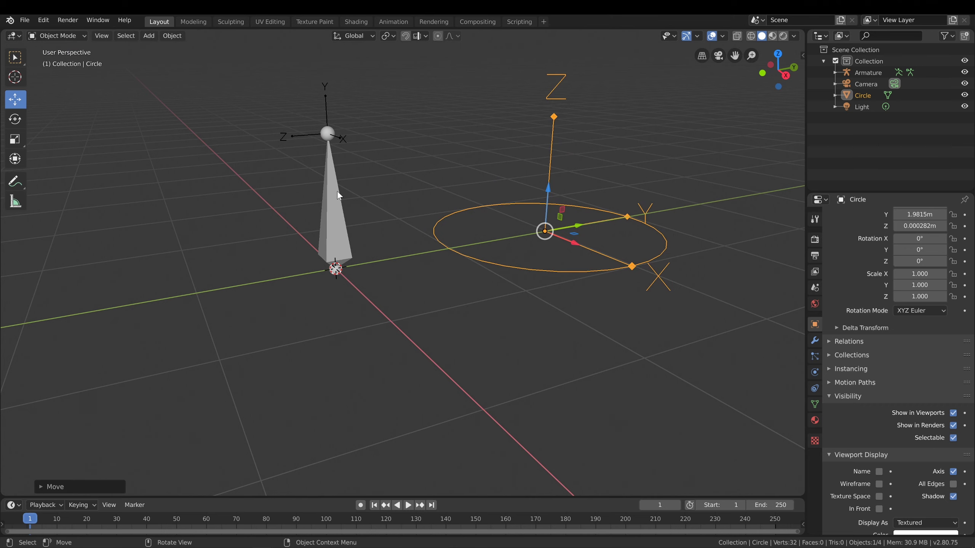
{"action": "key", "text": "ctrl+z"}
Put the armature in Pose Mode and assign the circle as the bone's custom object.
{"action": "left_click", "coordinate": [337, 190]}
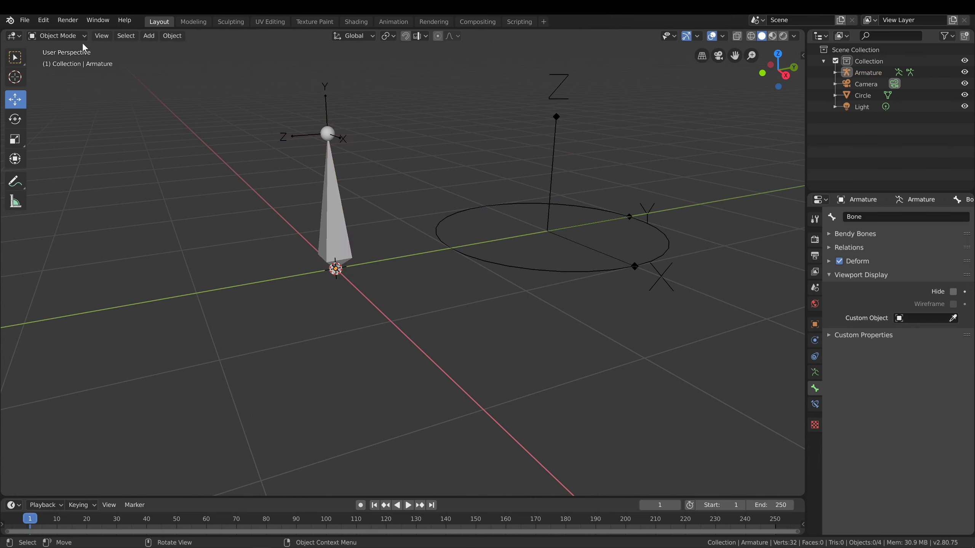
{"action": "left_click", "coordinate": [72, 36]}
{"action": "left_click", "coordinate": [58, 74]}
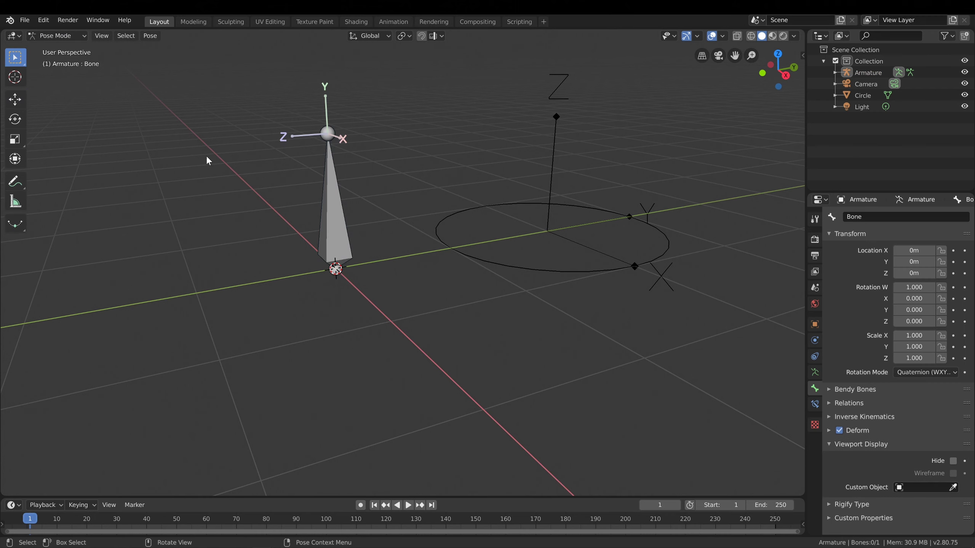
{"action": "left_click", "coordinate": [325, 190]}
{"action": "left_click", "coordinate": [953, 488]}
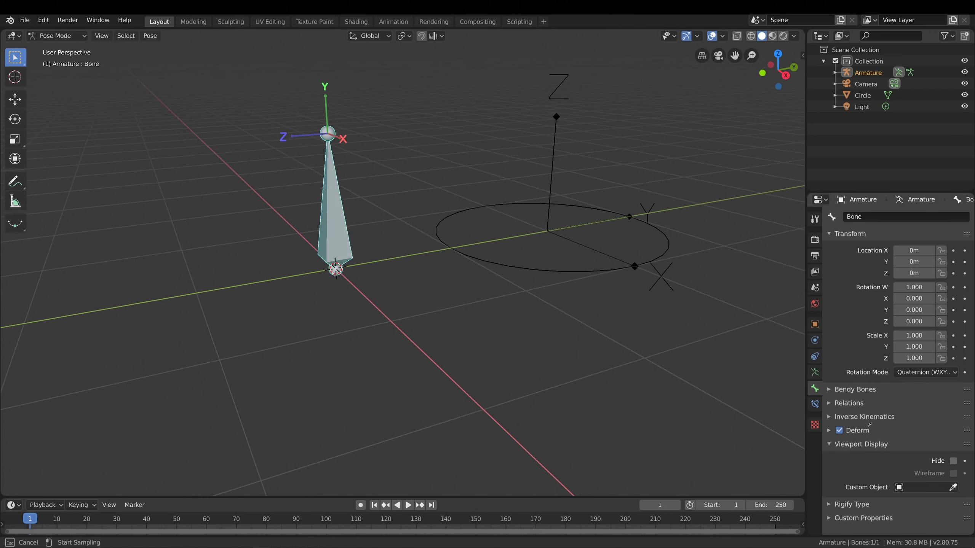
{"action": "left_click", "coordinate": [572, 267]}
Return to Object Mode and select the circle.
{"action": "left_click", "coordinate": [57, 35]}
{"action": "left_click", "coordinate": [58, 49]}
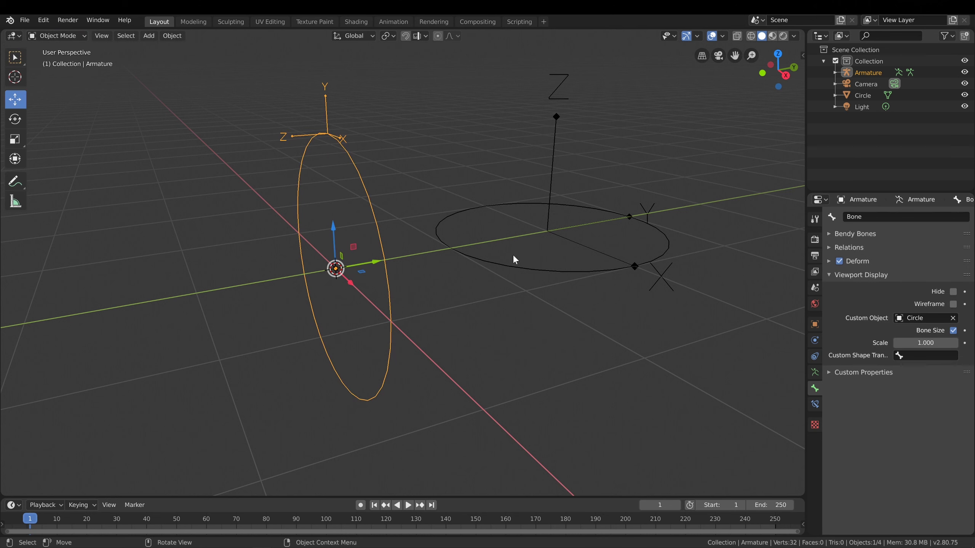
{"action": "left_click", "coordinate": [563, 275]}
Try rotating the circle object 90 degrees about the X axis, and undo the rotation.
{"action": "type", "text": "rx"}
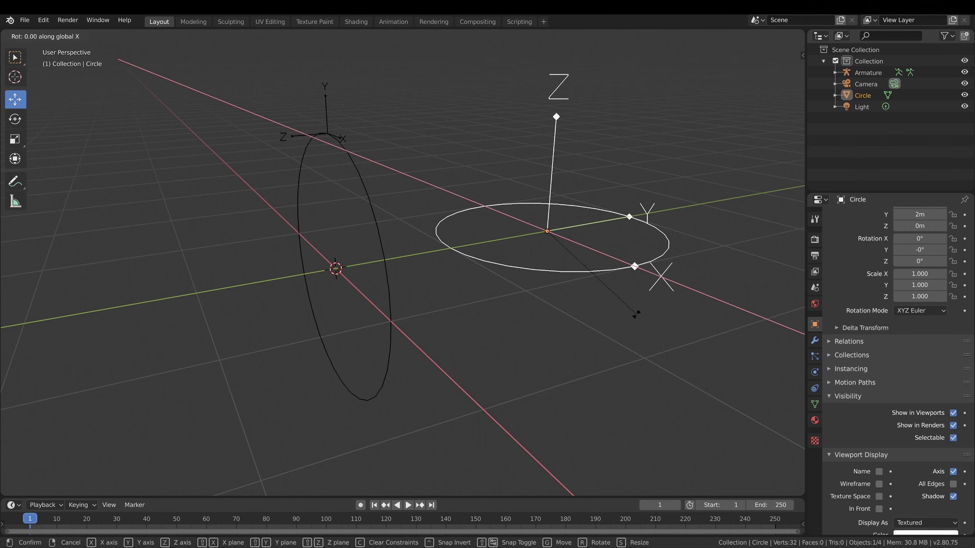
{"action": "type", "text": "90"}
{"action": "key", "text": "Return"}
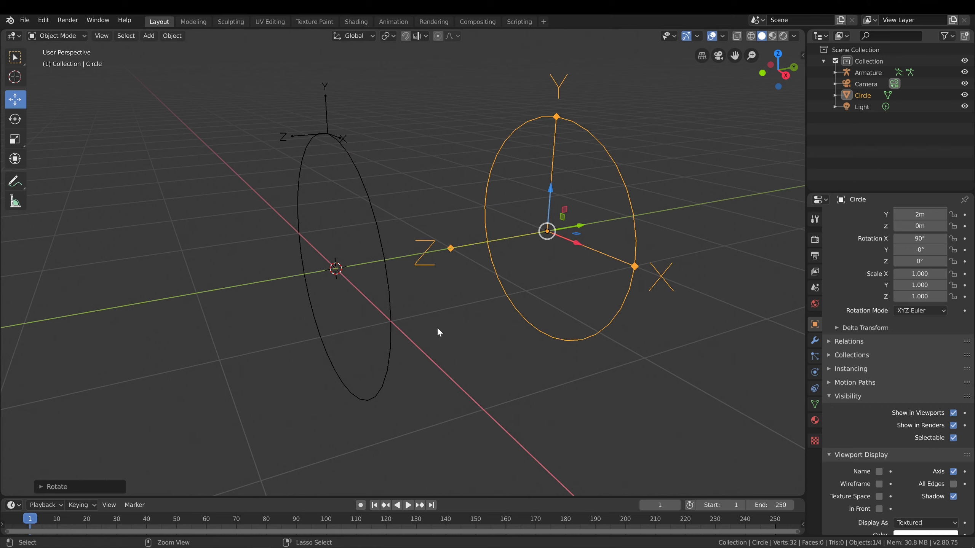
{"action": "key", "text": "ctrl+z"}
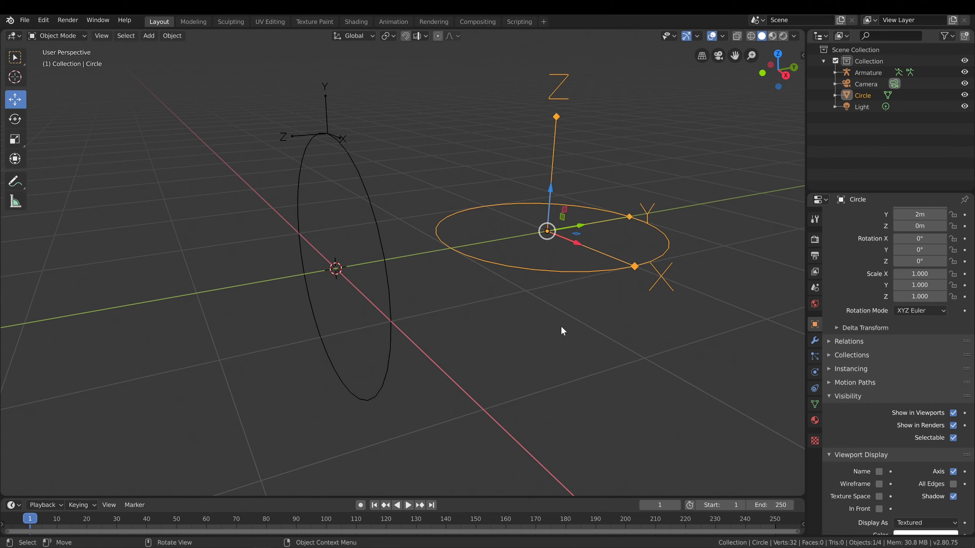
Try rotating the circle's mesh about the global X axis in Edit Mode, cancel it and return to Object Mode.
{"action": "key", "text": "Tab"}
{"action": "key", "text": "r"}
{"action": "key", "text": "x"}
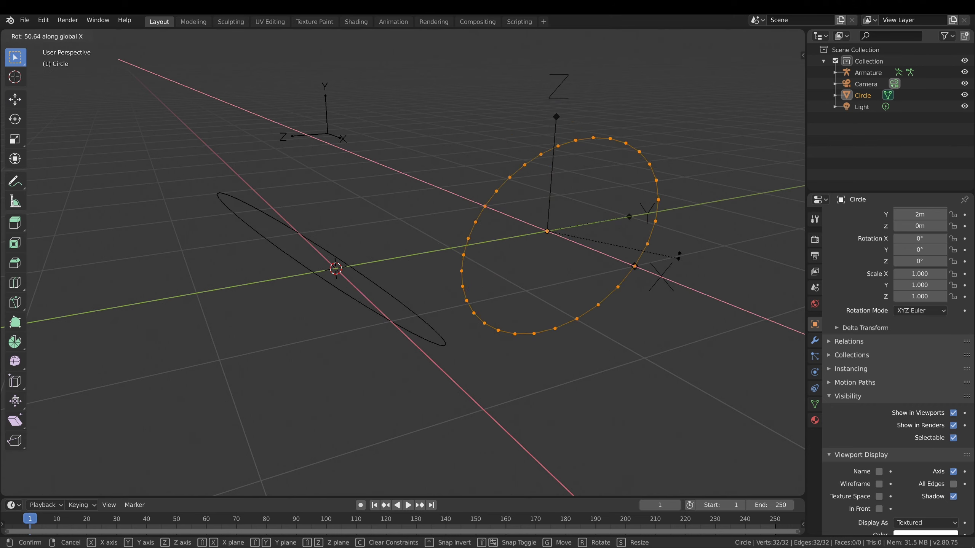
{"action": "key", "text": "Escape"}
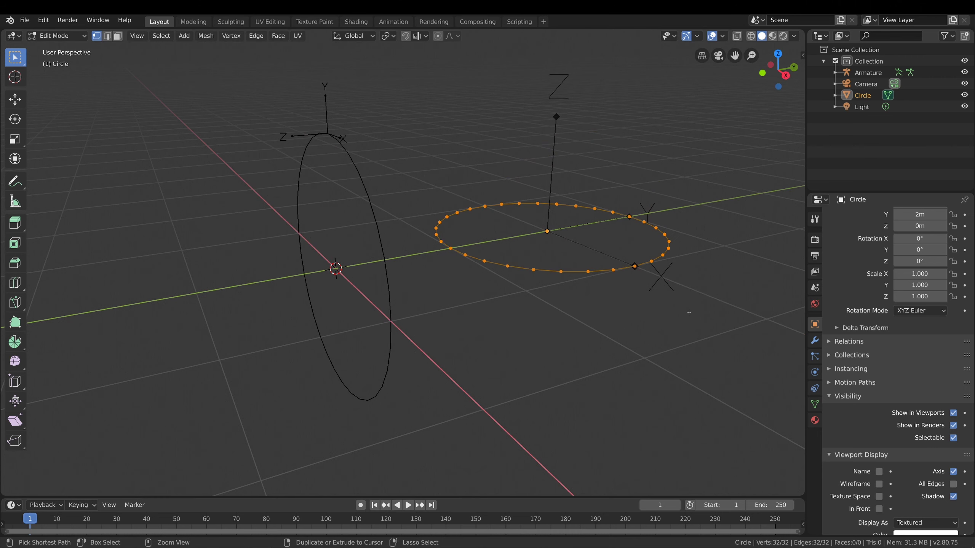
{"action": "key", "text": "Tab"}
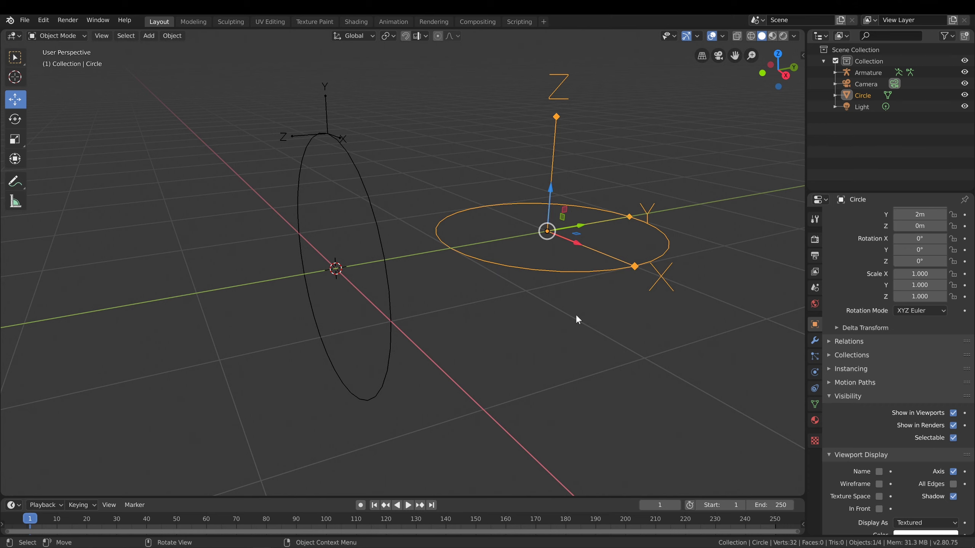
Try rotating the circle object 90 degrees about the X axis, and clear its rotation.
{"action": "type", "text": "rx90"}
{"action": "key", "text": "Return"}
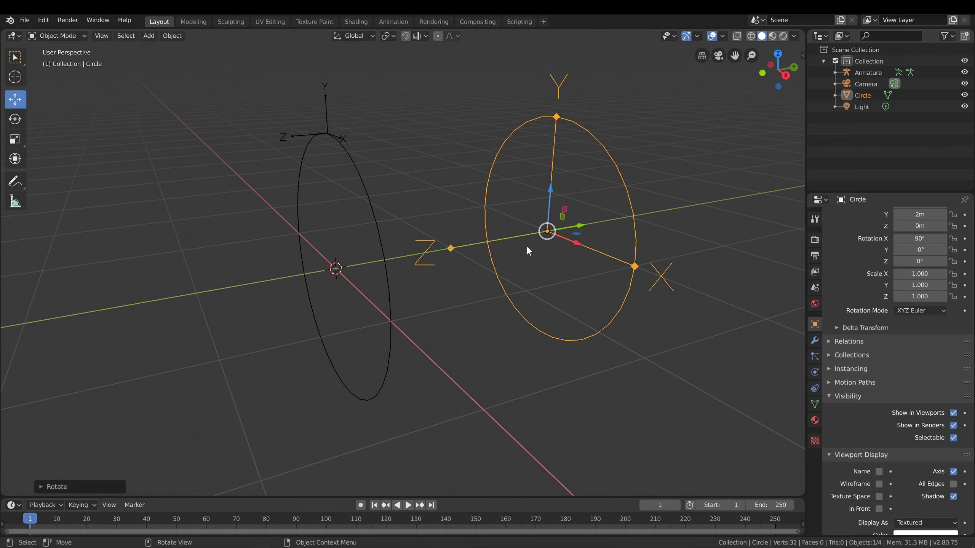
{"action": "key", "text": "alt+r"}
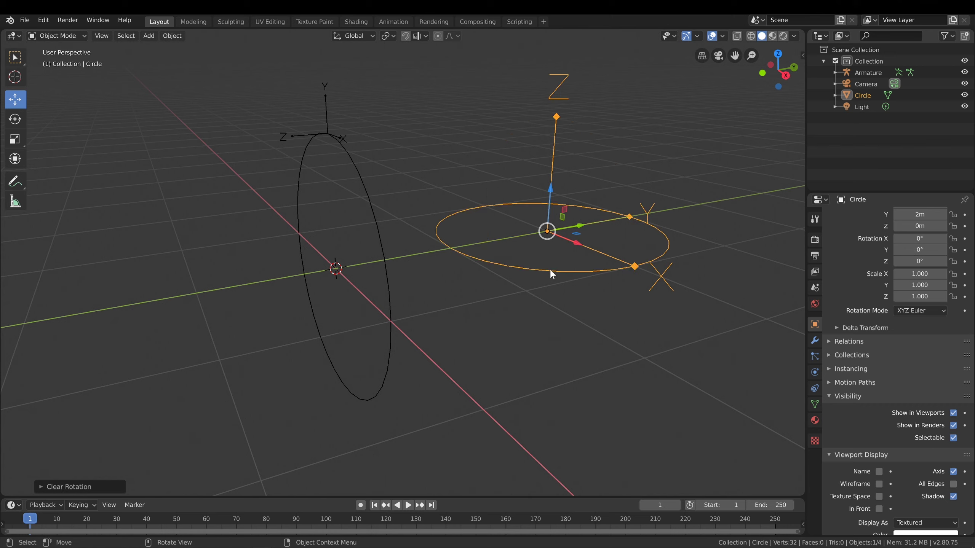
Rotate the circle object 90 degrees about X, and rotate its mesh another 90 degrees about X in Edit Mode.
{"action": "type", "text": "rx90"}
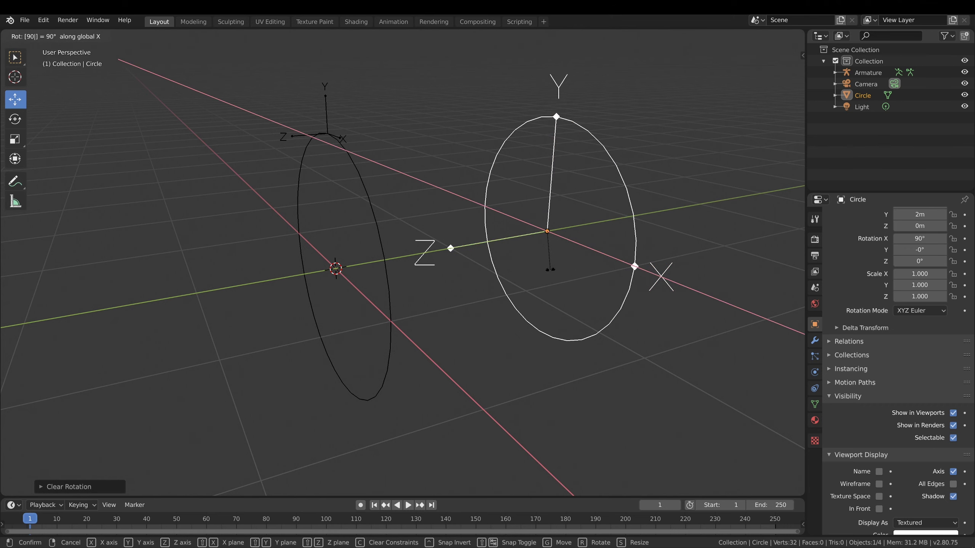
{"action": "key", "text": "Return"}
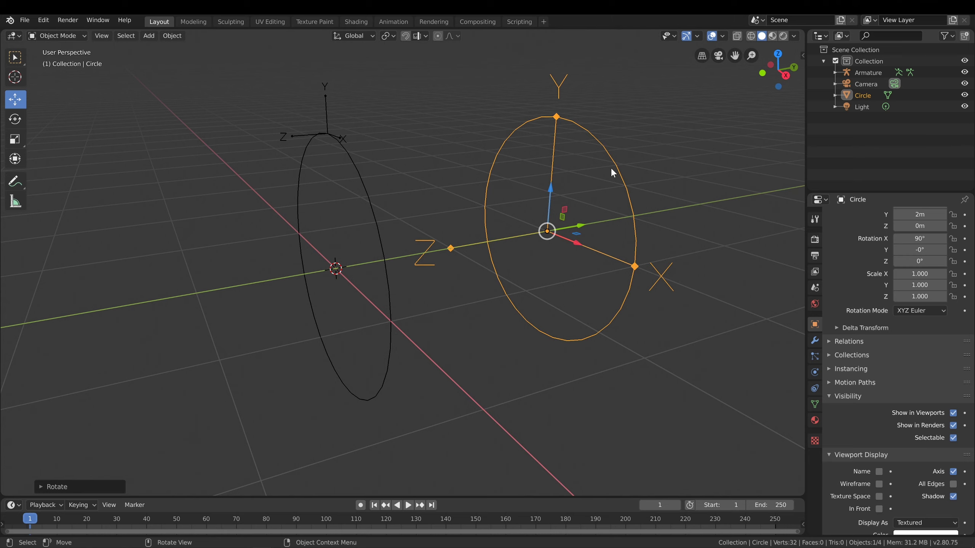
{"action": "key", "text": "Tab"}
{"action": "key", "text": "r"}
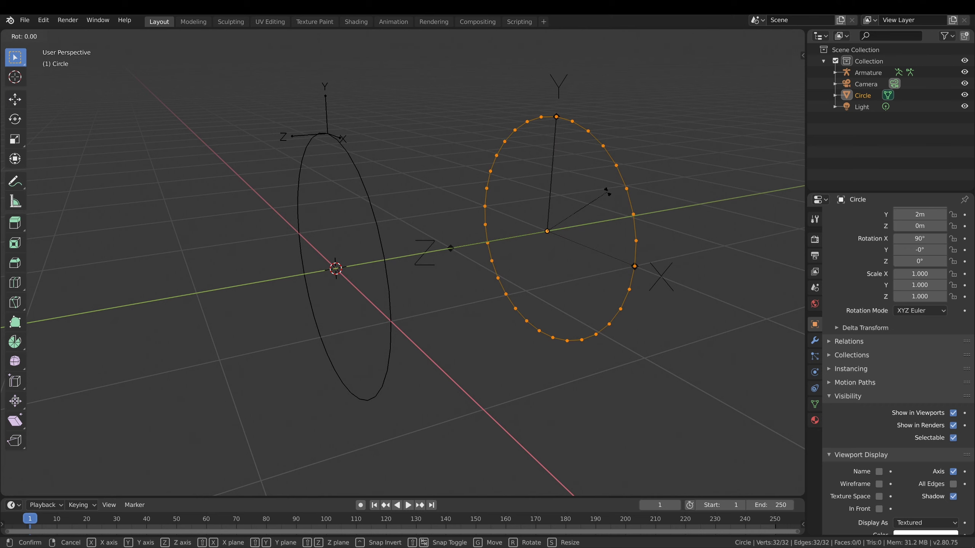
{"action": "key", "text": "x"}
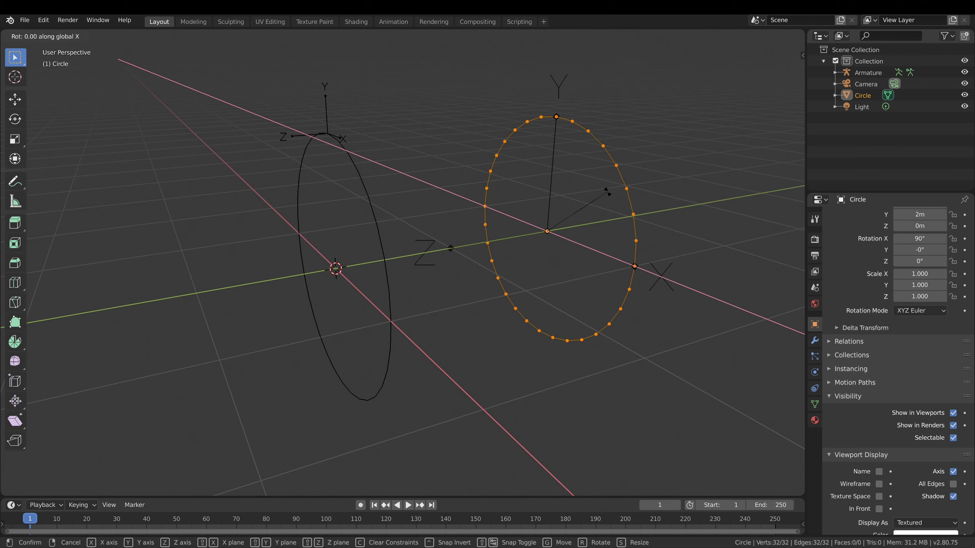
{"action": "type", "text": "90"}
{"action": "key", "text": "Return"}
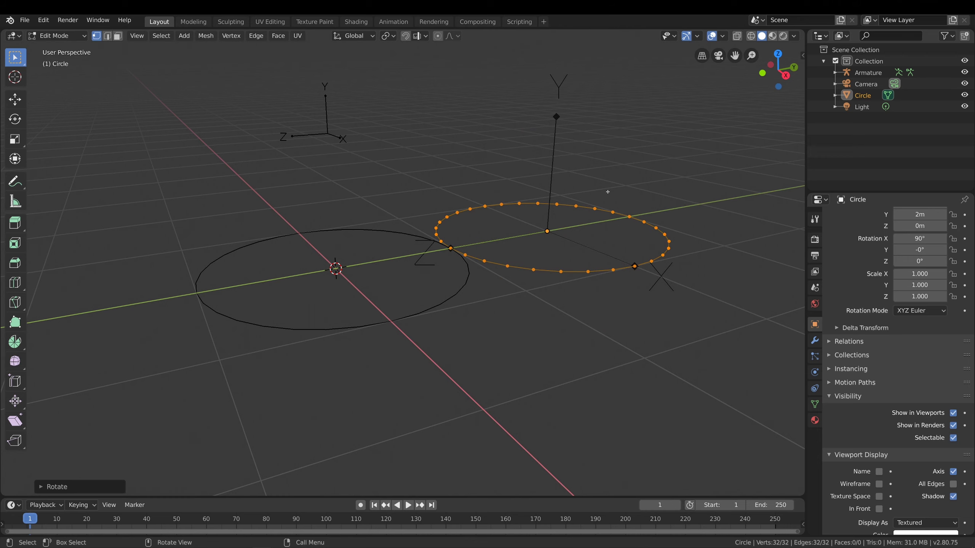
{"action": "key", "text": "Tab"}
In Edit Mode, pull the circle's vertex on the positive Y side outward to form a spike.
{"action": "middle_click_drag", "start_coordinate": [523, 276], "coordinate": [521, 255]}
{"action": "scroll", "coordinate": [515, 254], "scroll_direction": "down", "scroll_amount": 2}
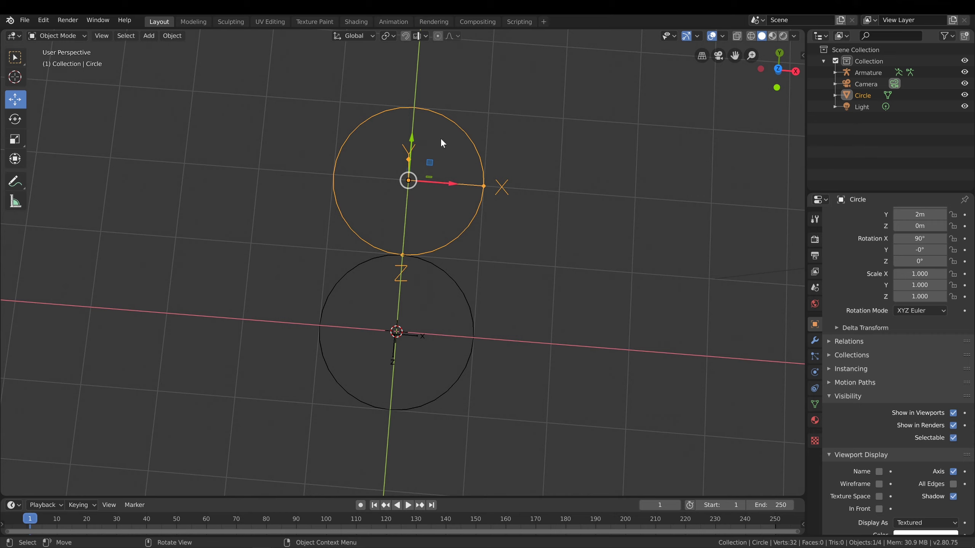
{"action": "key", "text": "Tab"}
{"action": "right_click", "coordinate": [423, 112]}
{"action": "key", "text": "Escape"}
{"action": "left_click", "coordinate": [413, 107]}
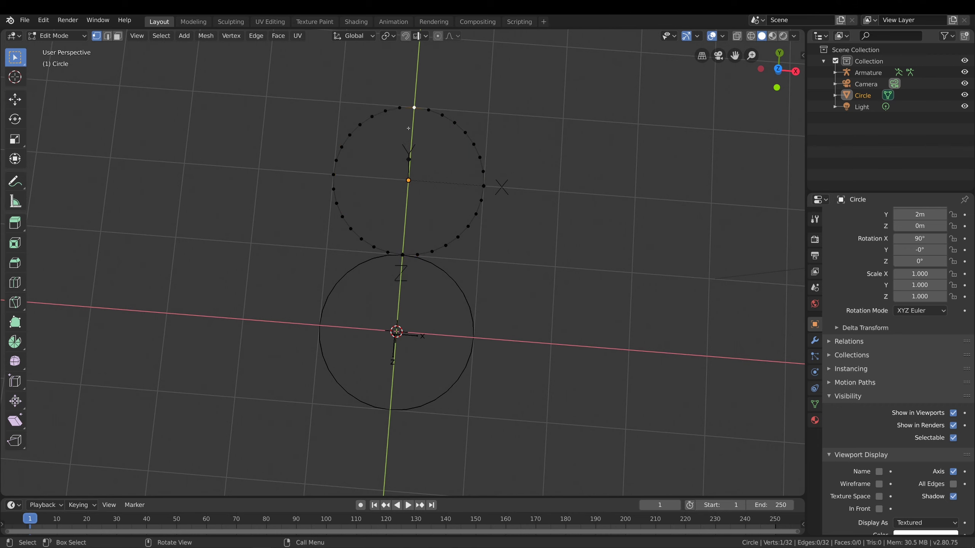
{"action": "key", "text": "g"}
{"action": "left_click", "coordinate": [449, 111]}
Pull the circle's vertices on both X sides and on the negative Y side outward to form three more spikes.
{"action": "left_click", "coordinate": [484, 186]}
{"action": "key", "text": "e"}
{"action": "left_click", "coordinate": [563, 192]}
{"action": "left_click", "coordinate": [334, 175]}
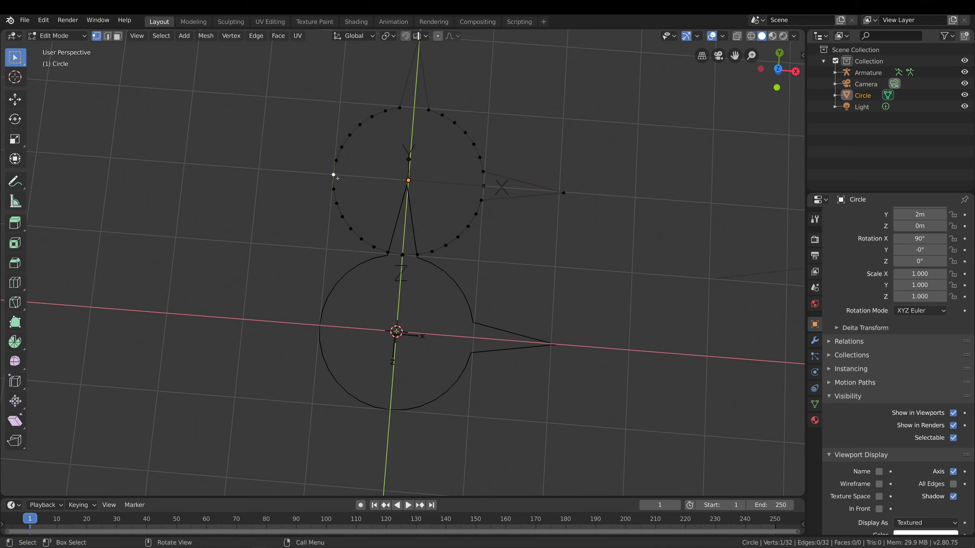
{"action": "key", "text": "e"}
{"action": "left_click", "coordinate": [262, 169]}
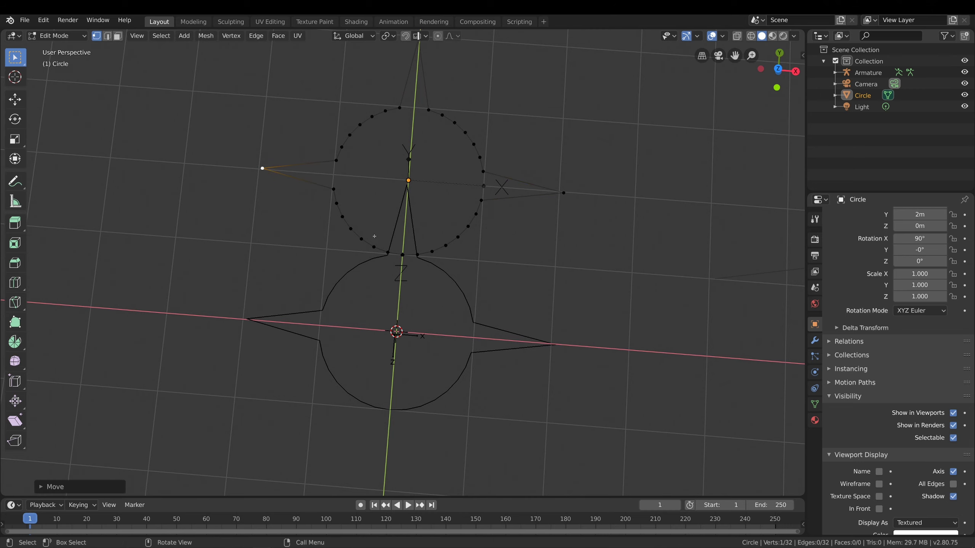
{"action": "left_click", "coordinate": [402, 255]}
{"action": "key", "text": "e"}
{"action": "left_click", "coordinate": [398, 329]}
Return to Object Mode and compare the spiked circle's orientation with the bone's custom shape.
{"action": "left_click", "coordinate": [57, 35]}
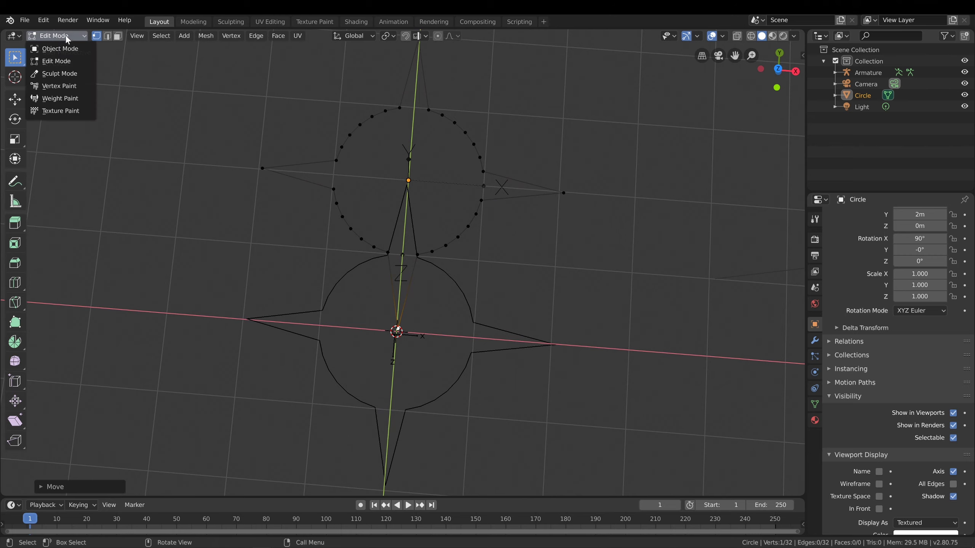
{"action": "left_click", "coordinate": [57, 47]}
{"action": "middle_click_drag", "start_coordinate": [408, 231], "coordinate": [413, 337]}
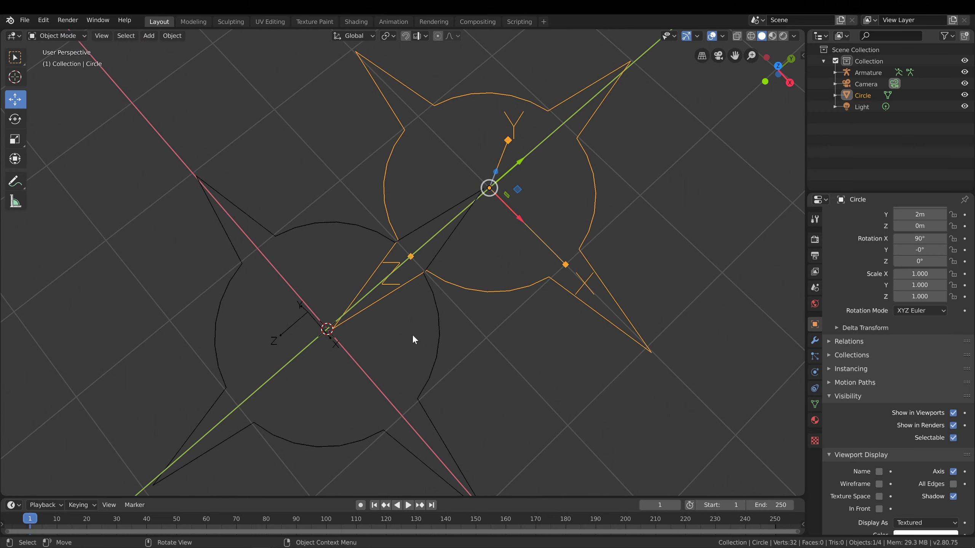
{"action": "scroll", "coordinate": [413, 337], "scroll_direction": "down", "scroll_amount": 2}
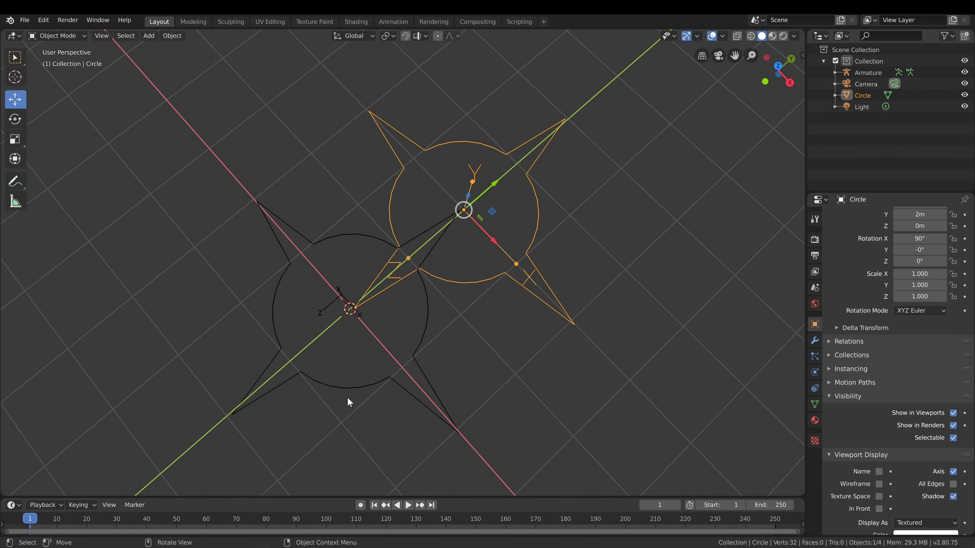
{"action": "left_click", "coordinate": [423, 327], "text": "shift"}
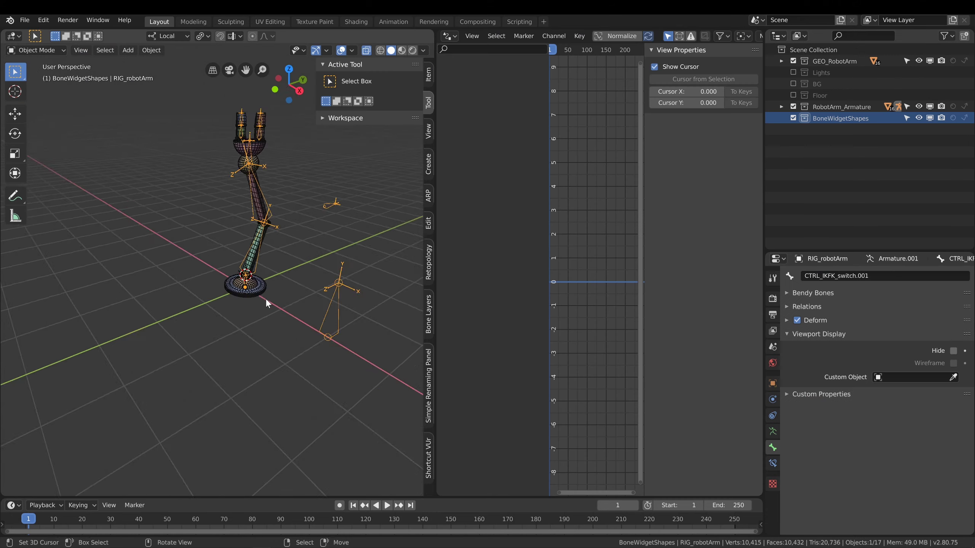
Switch to the robot arm scene and examine the rig and its control bones from several angles.
{"action": "middle_click_drag", "start_coordinate": [265, 298], "coordinate": [311, 316]}
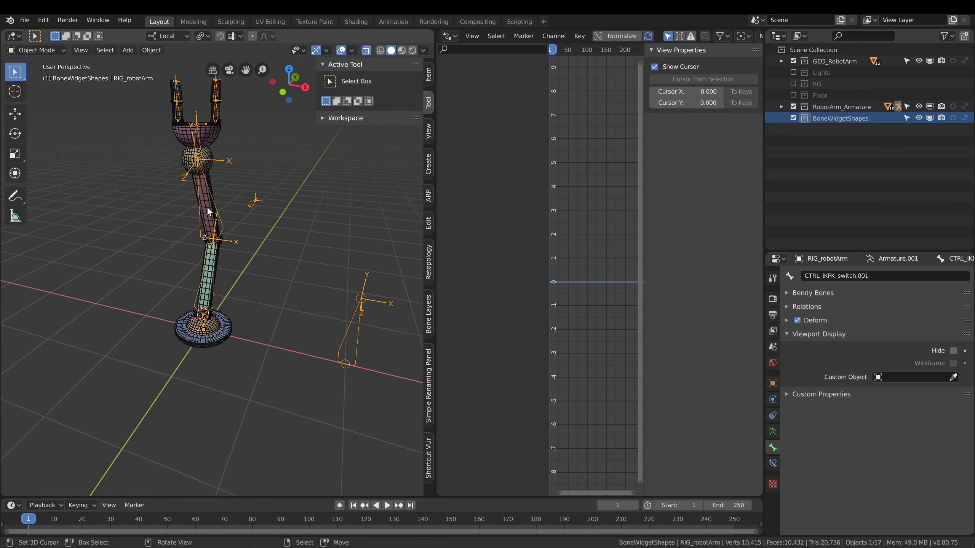
{"action": "middle_click_drag", "start_coordinate": [210, 148], "coordinate": [232, 153]}
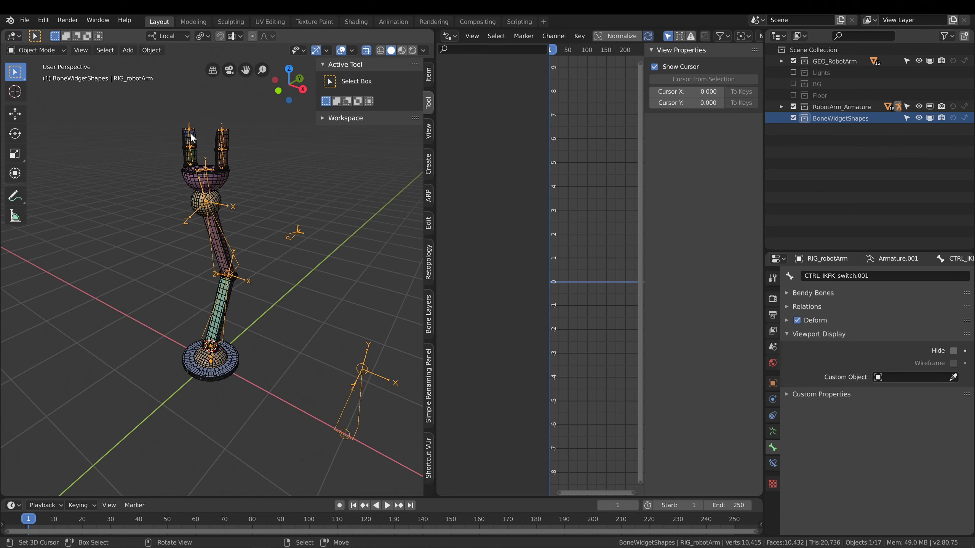
{"action": "middle_click_drag", "start_coordinate": [269, 235], "coordinate": [329, 273]}
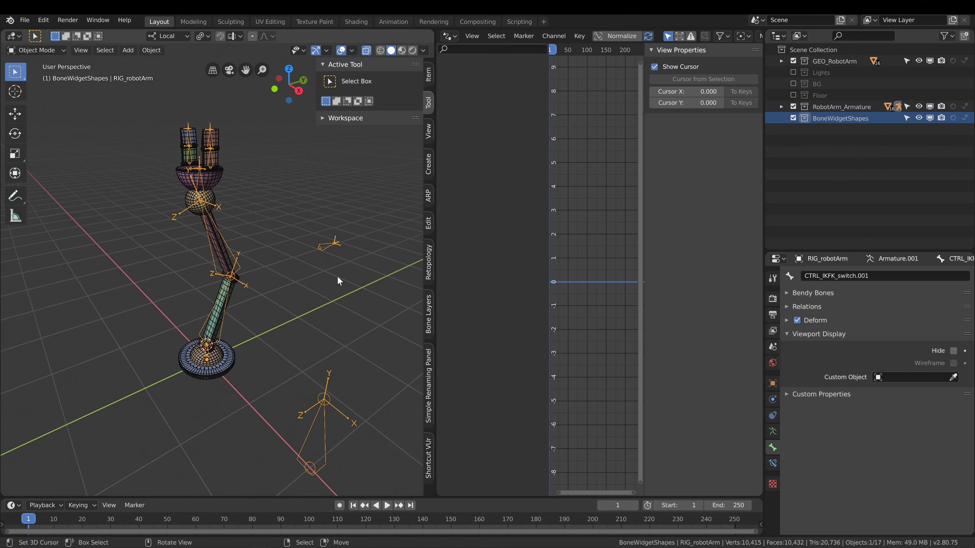
{"action": "mouse_move", "coordinate": [329, 335]}
{"action": "middle_mouse_down", "text": "shift"}
{"action": "mouse_move", "coordinate": [309, 305]}
{"action": "mouse_move", "coordinate": [317, 322]}
{"action": "middle_mouse_up", "text": "shift"}
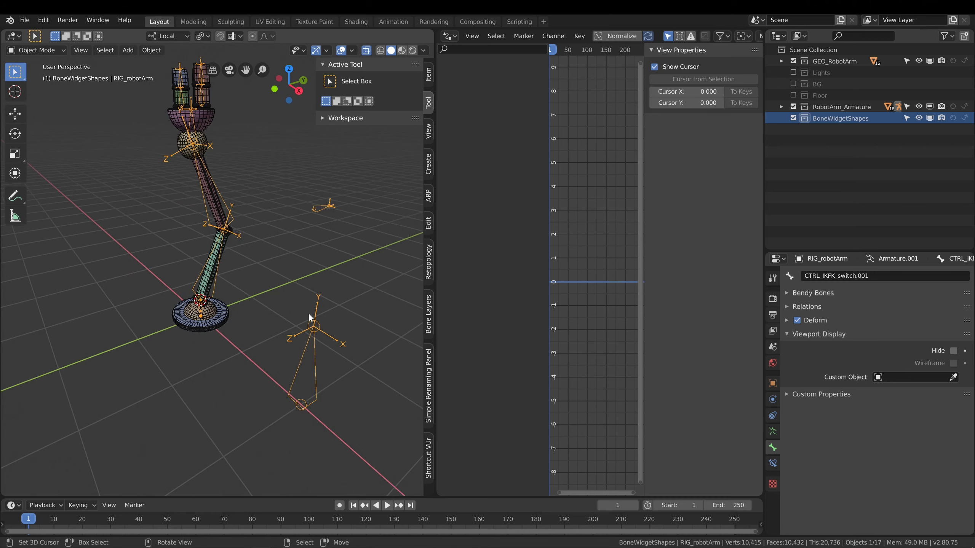
{"action": "middle_click_drag", "start_coordinate": [188, 357], "coordinate": [262, 320]}
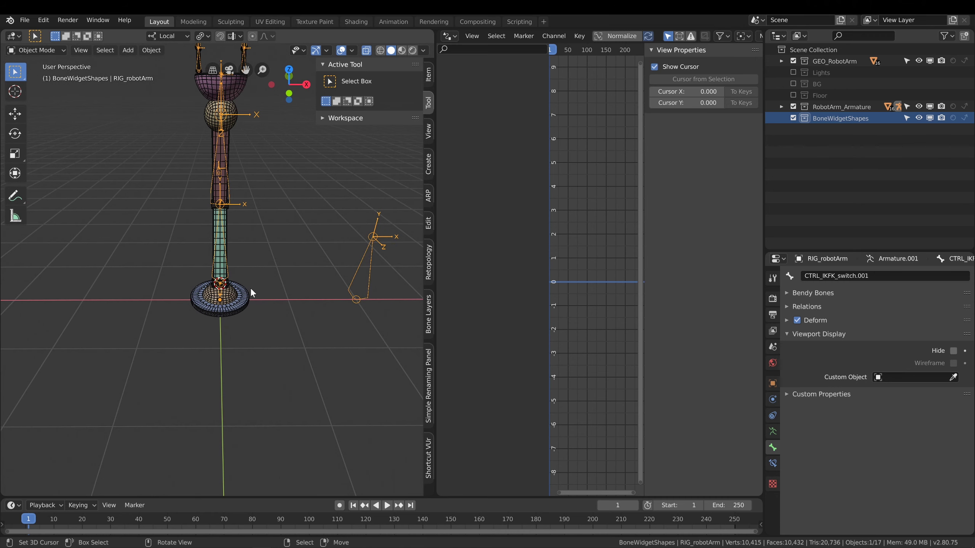
{"action": "middle_click_drag", "start_coordinate": [201, 351], "coordinate": [296, 240]}
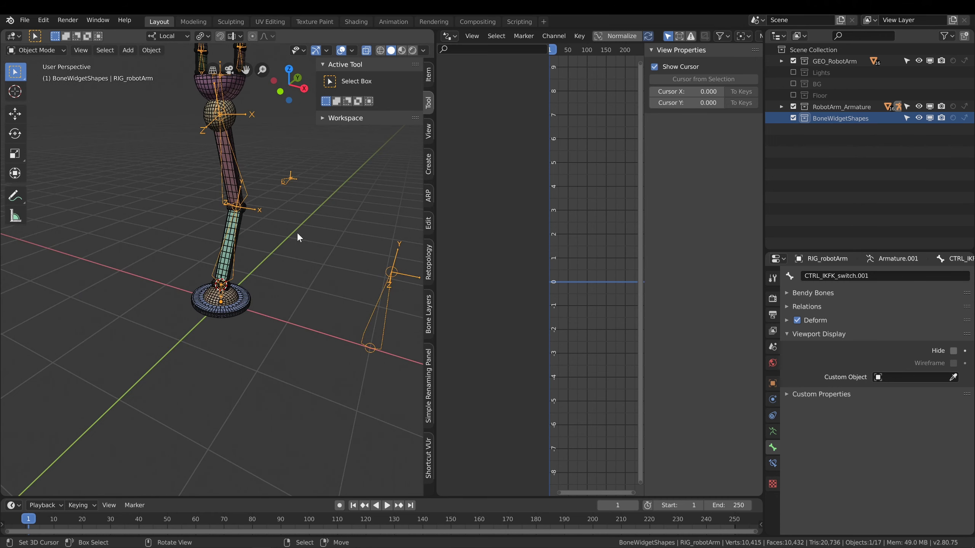
{"action": "key", "text": "shift"}
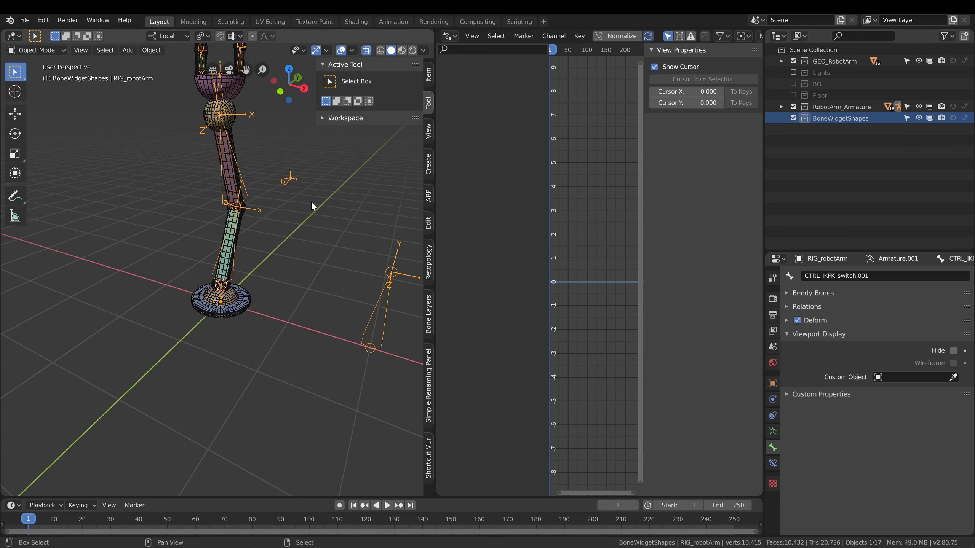
{"action": "middle_click_drag", "start_coordinate": [311, 202], "coordinate": [251, 247], "text": "shift"}
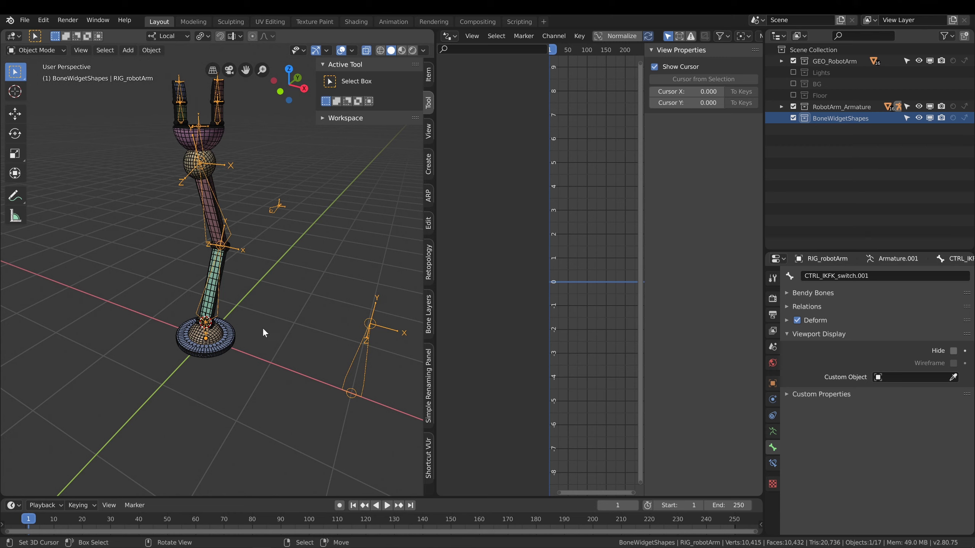
{"action": "middle_click_drag", "start_coordinate": [255, 336], "coordinate": [244, 355]}
Add a mesh circle around the robot arm's base in the BoneWidgetShapes collection.
{"action": "key", "text": "shift+a"}
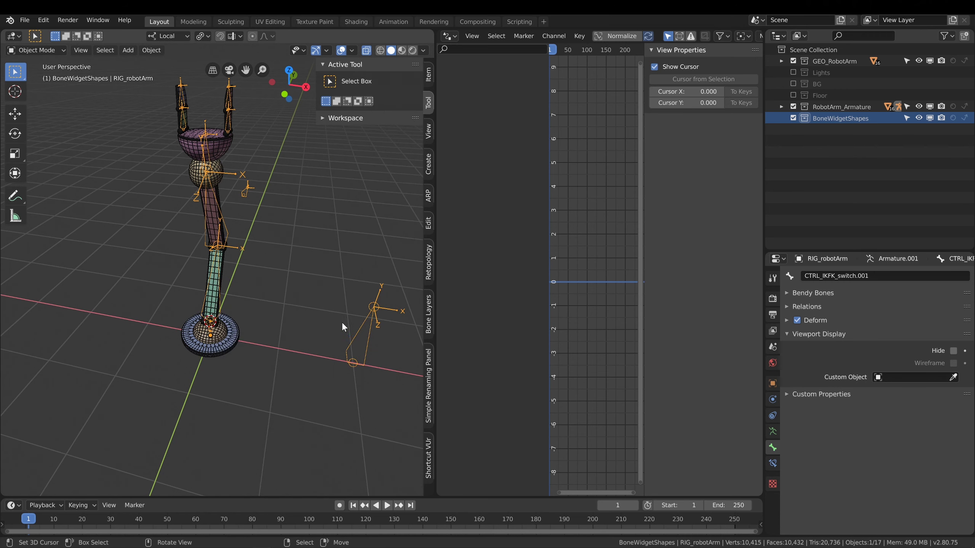
{"action": "key", "text": "shift+a"}
{"action": "mouse_move", "coordinate": [244, 330]}
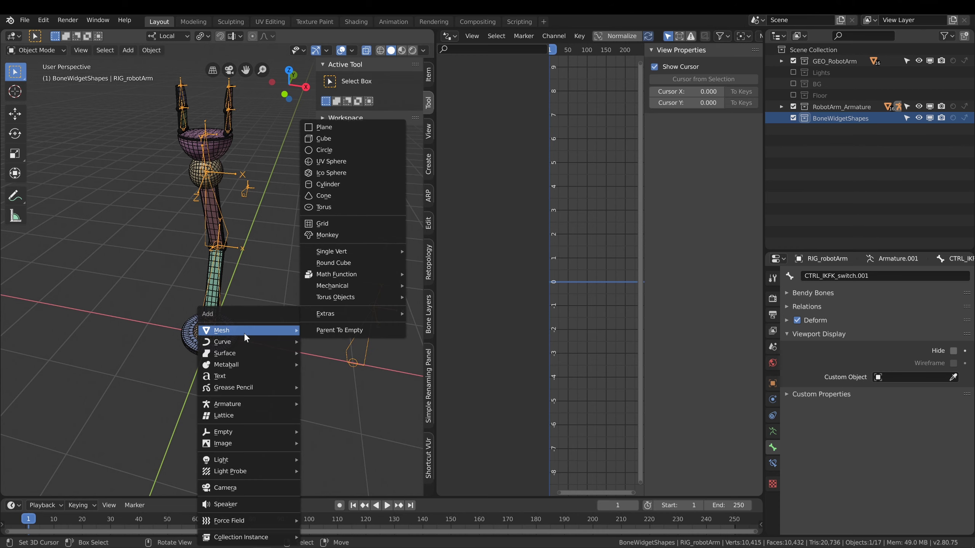
{"action": "left_click", "coordinate": [340, 151]}
{"action": "mouse_move", "coordinate": [258, 311]}
{"action": "middle_mouse_down"}
{"action": "mouse_move", "coordinate": [238, 331]}
{"action": "mouse_move", "coordinate": [261, 305]}
{"action": "mouse_move", "coordinate": [261, 254]}
{"action": "mouse_move", "coordinate": [259, 316]}
{"action": "mouse_move", "coordinate": [258, 305]}
{"action": "middle_mouse_up"}
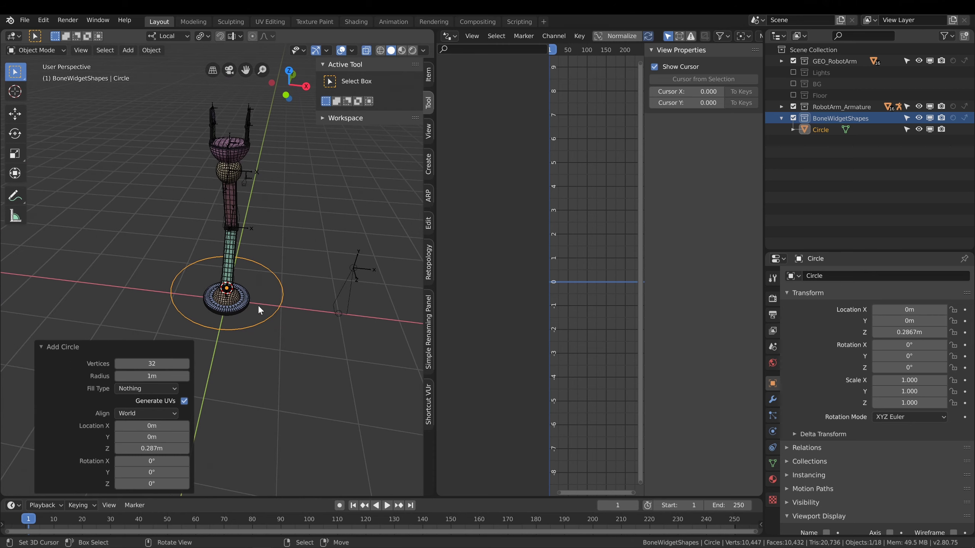
Move the new circle along the X axis, clear of the rig, to an X location of about 3.4 m.
{"action": "key", "text": "g"}
{"action": "key", "text": "x"}
{"action": "left_click", "coordinate": [381, 320]}
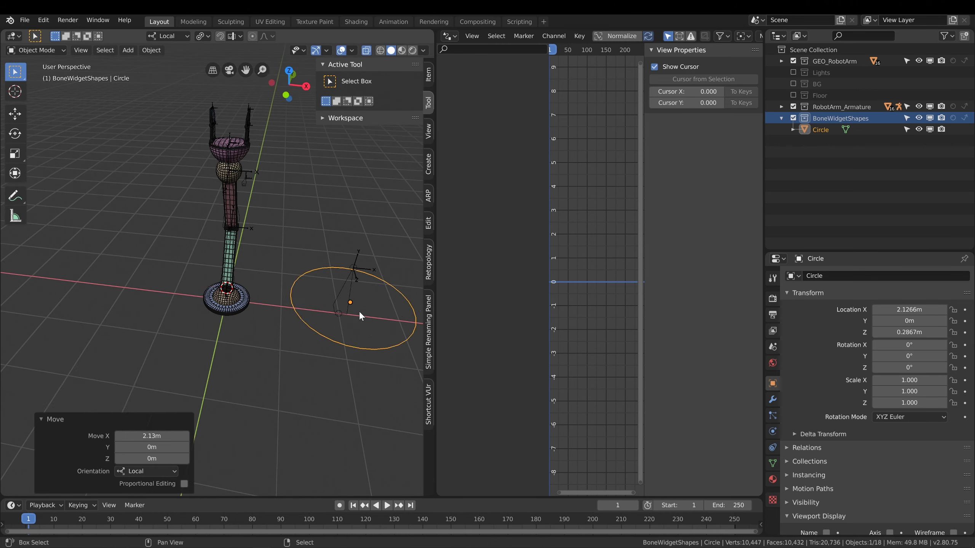
{"action": "middle_click_drag", "start_coordinate": [360, 312], "coordinate": [287, 289]}
{"action": "key", "text": "g"}
{"action": "key", "text": "x"}
{"action": "left_click", "coordinate": [363, 322]}
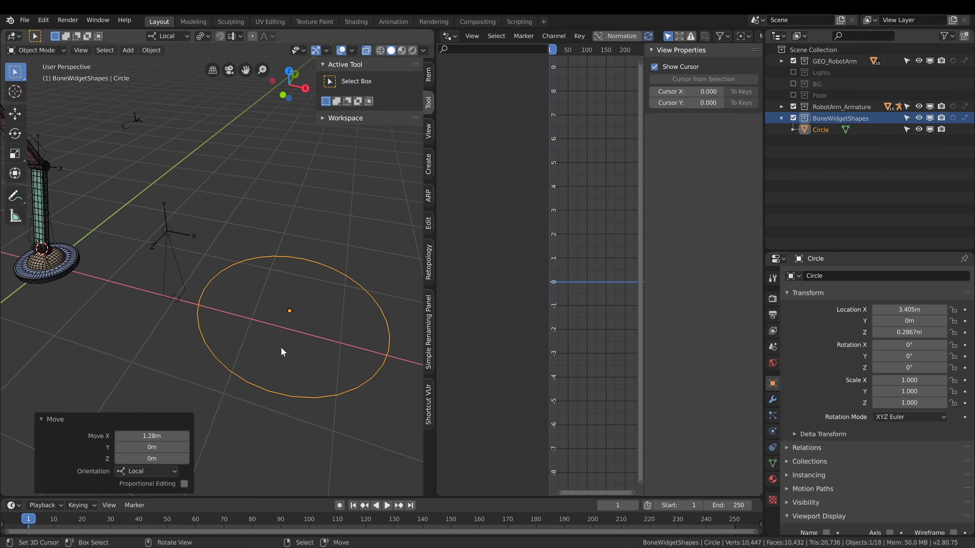
{"action": "key", "text": "Tab"}
{"action": "middle_click_drag", "start_coordinate": [269, 391], "coordinate": [281, 370]}
{"action": "key", "text": "Tab"}
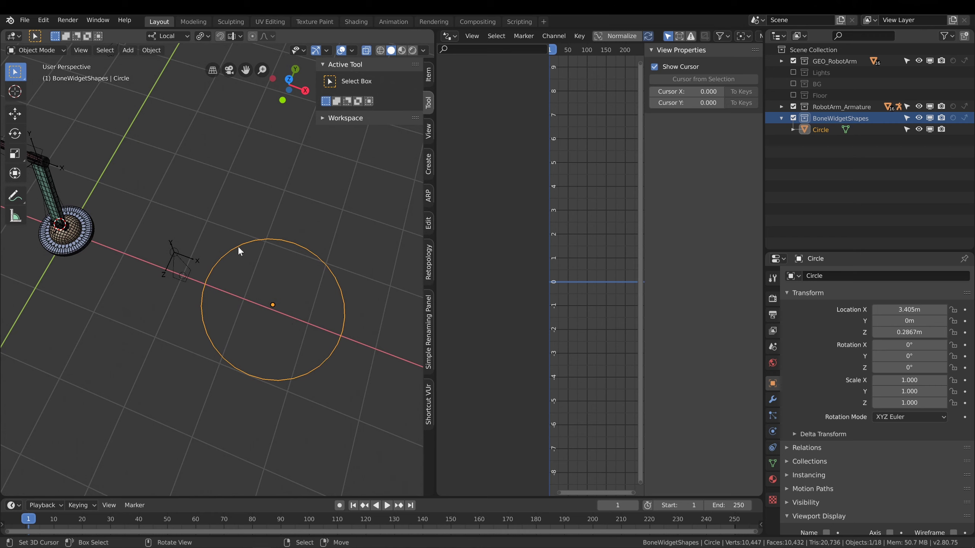
{"action": "middle_click_drag", "start_coordinate": [276, 306], "coordinate": [276, 300]}
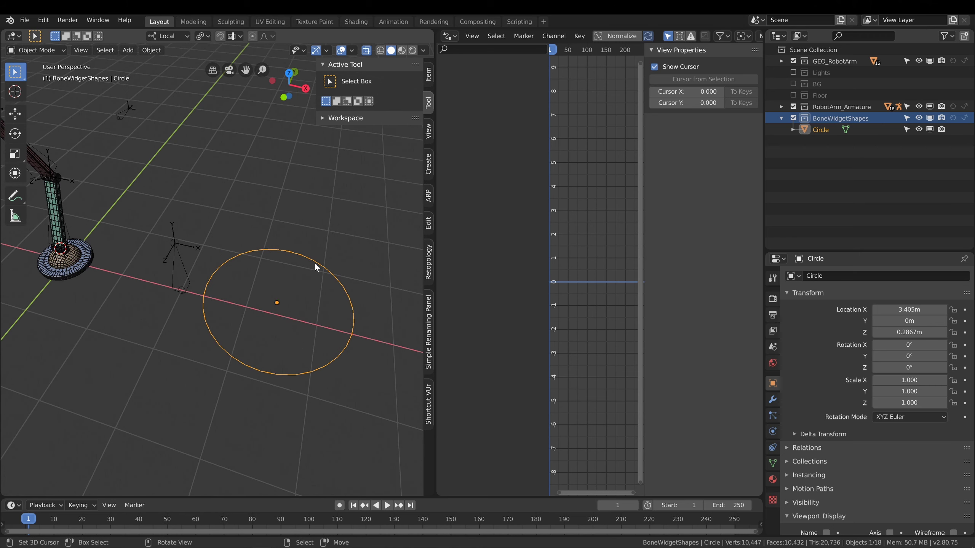
In Edit Mode, connect the circle's two opposite vertices along the Y axis with an edge, and return to Object Mode.
{"action": "key", "text": "Tab"}
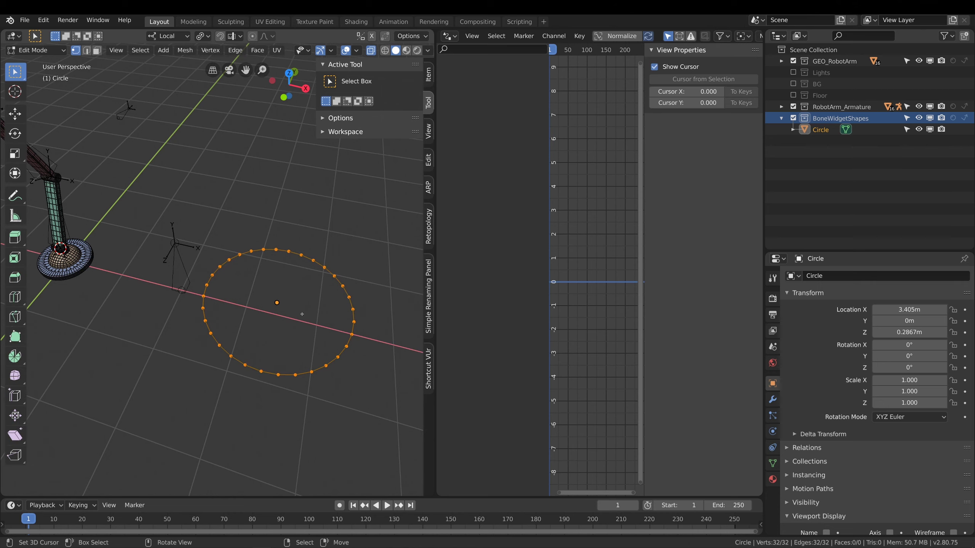
{"action": "left_click", "coordinate": [261, 372]}
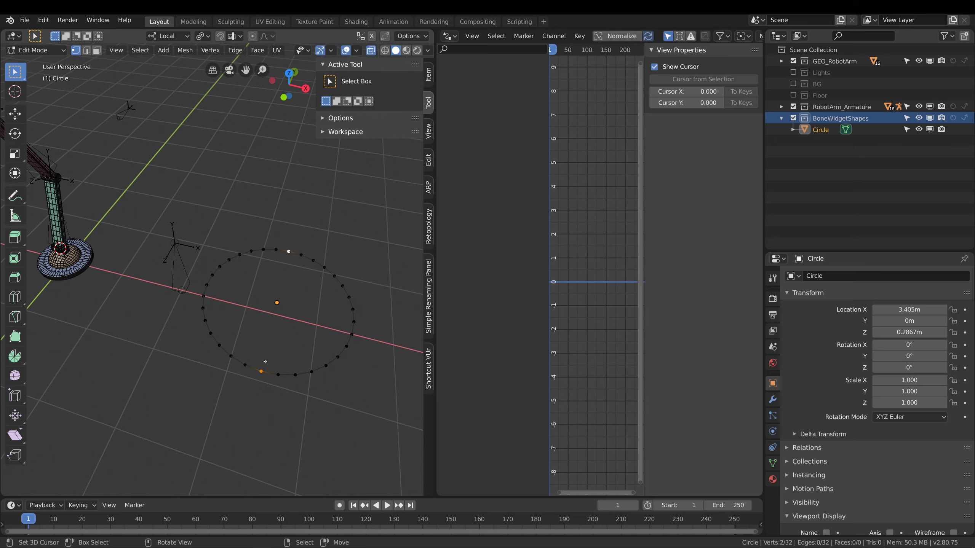
{"action": "key", "text": "f"}
{"action": "middle_click_drag", "start_coordinate": [263, 333], "coordinate": [259, 358]}
{"action": "key", "text": "Tab"}
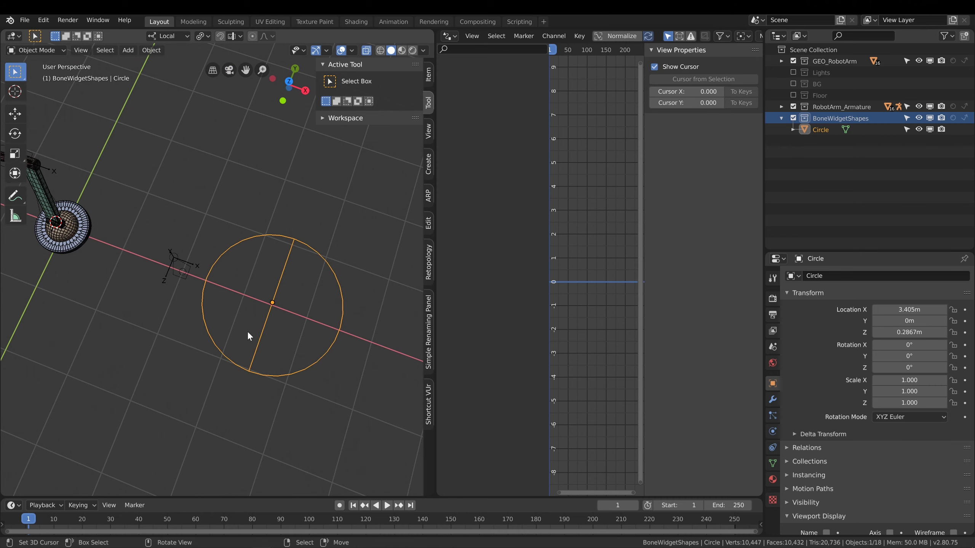
Rename the circle object in the BoneWidgetShapes collection as WGT_FKControl.001.
{"action": "middle_click_drag", "start_coordinate": [252, 323], "coordinate": [256, 315]}
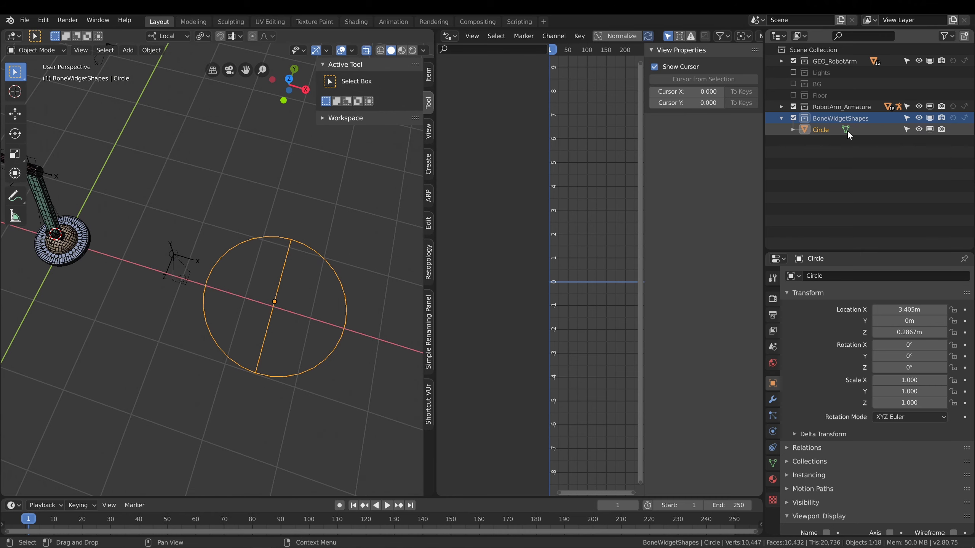
{"action": "double_click", "coordinate": [818, 129]}
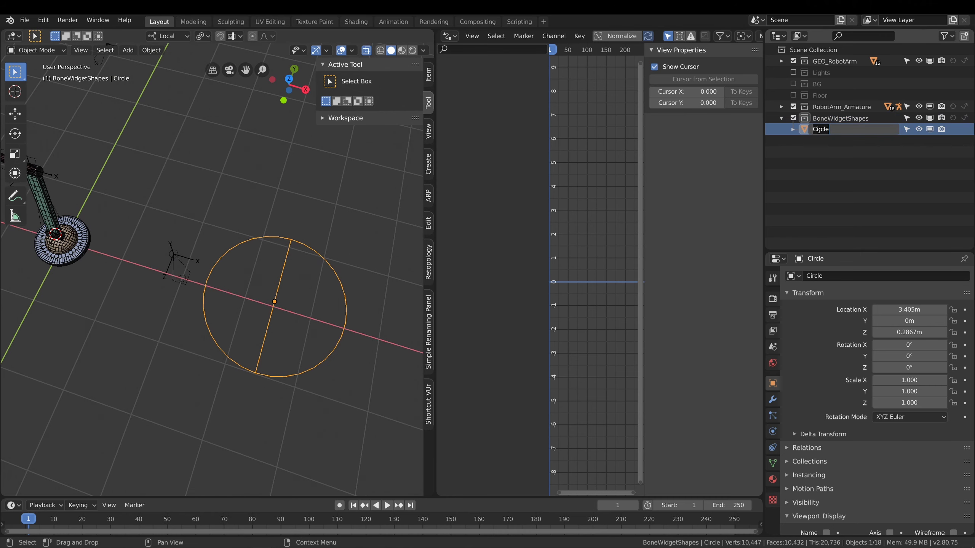
{"action": "type", "text": "WGT_FKControl.001"}
{"action": "key", "text": "Return"}
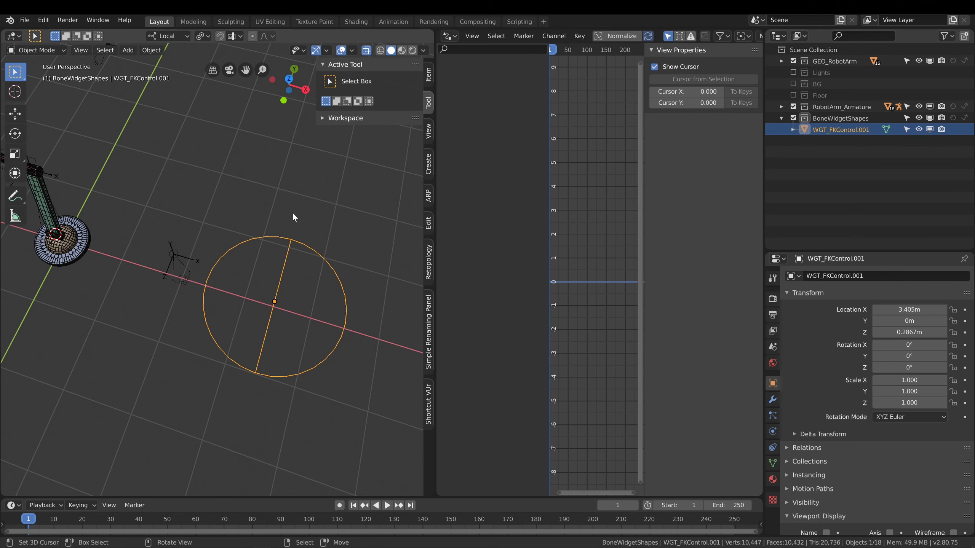
Enable the viewport display of the axes for WGT_FKControl.001.
{"action": "middle_click_drag", "start_coordinate": [148, 221], "coordinate": [188, 213]}
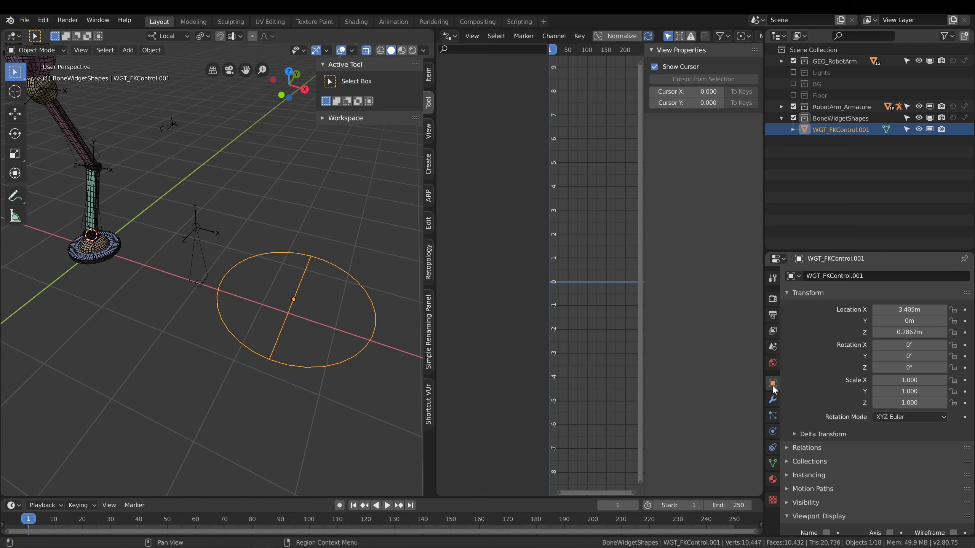
{"action": "scroll", "coordinate": [791, 414], "scroll_direction": "down", "scroll_amount": 5}
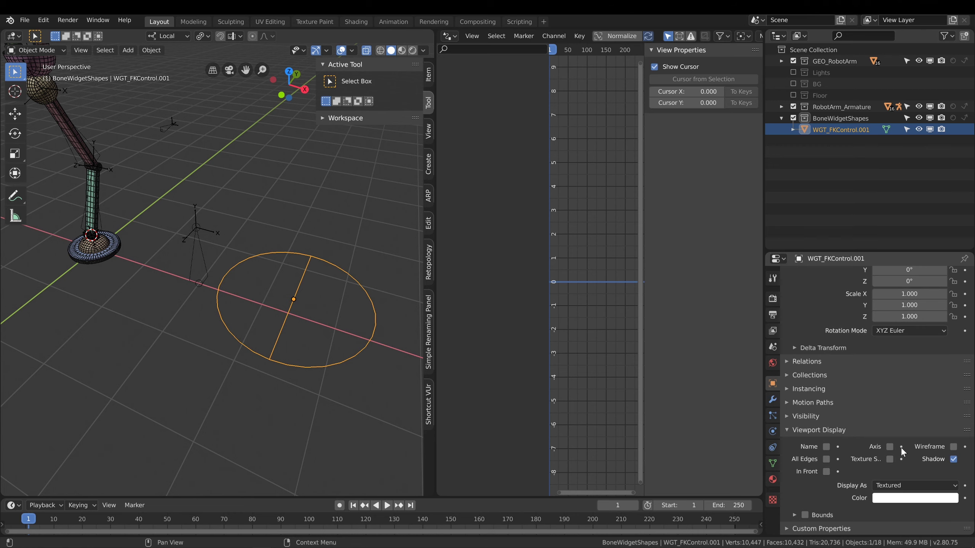
{"action": "left_click", "coordinate": [889, 447]}
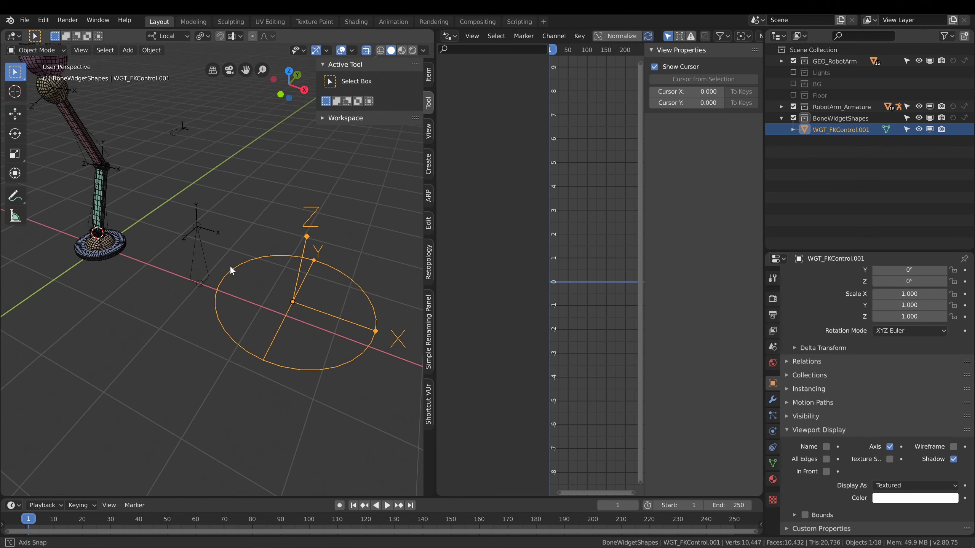
Select the robot arm's rig and show only its third armature layer.
{"action": "middle_click_drag", "start_coordinate": [230, 265], "coordinate": [281, 293], "text": "shift"}
{"action": "middle_click_drag", "start_coordinate": [210, 260], "coordinate": [234, 282]}
{"action": "scroll", "coordinate": [213, 282], "scroll_direction": "up", "scroll_amount": 5}
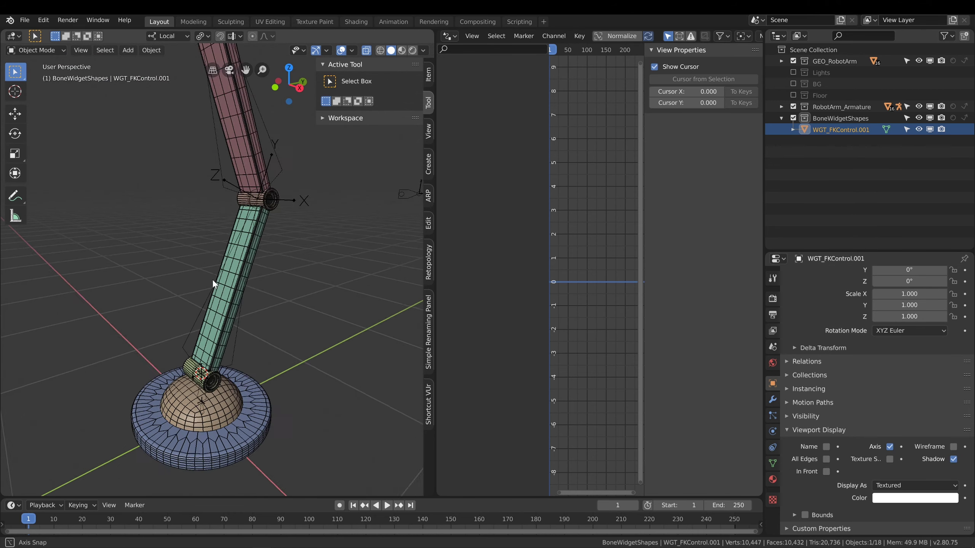
{"action": "left_click", "coordinate": [234, 331]}
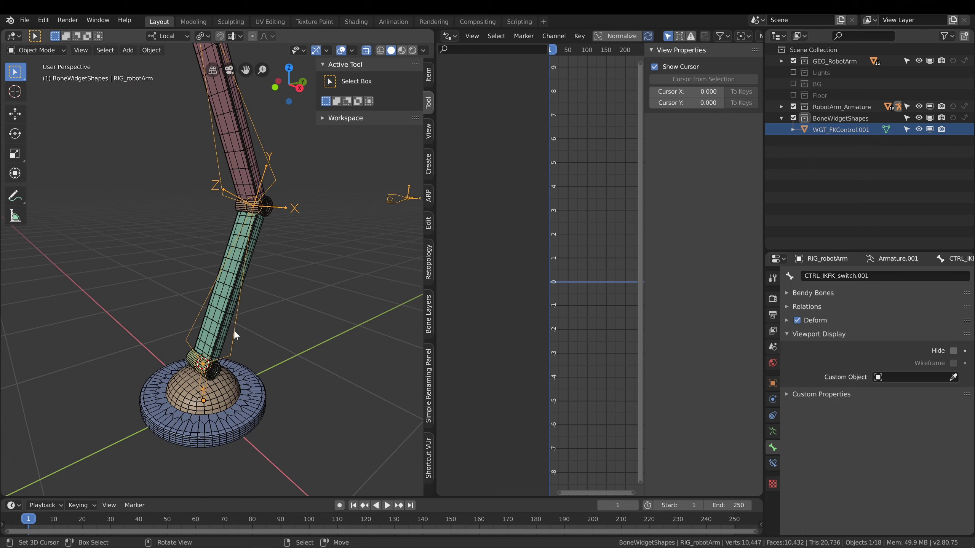
{"action": "left_click", "coordinate": [773, 432]}
{"action": "left_click", "coordinate": [813, 336]}
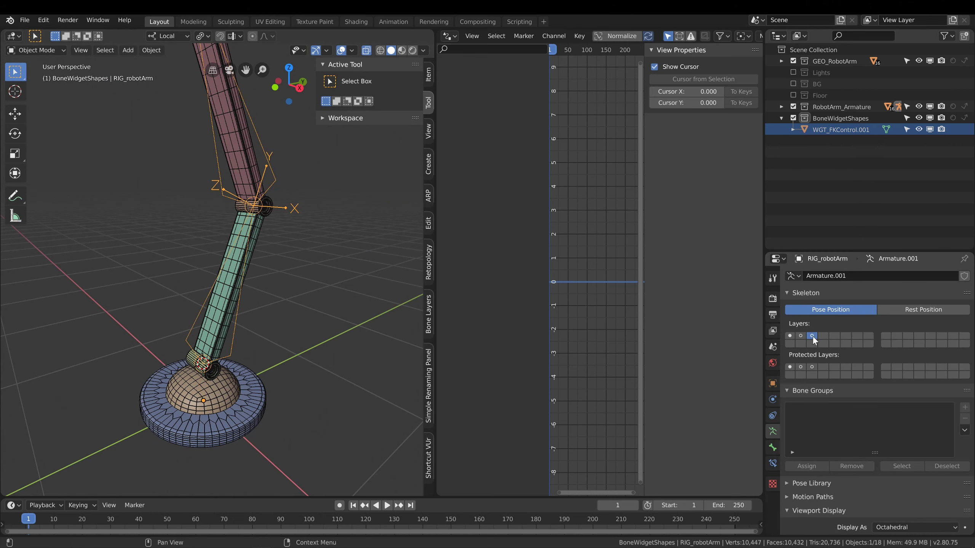
Move the WGT_FKControl.001 circle along the X axis, closer to the robot arm's base.
{"action": "middle_click_drag", "start_coordinate": [291, 247], "coordinate": [252, 180]}
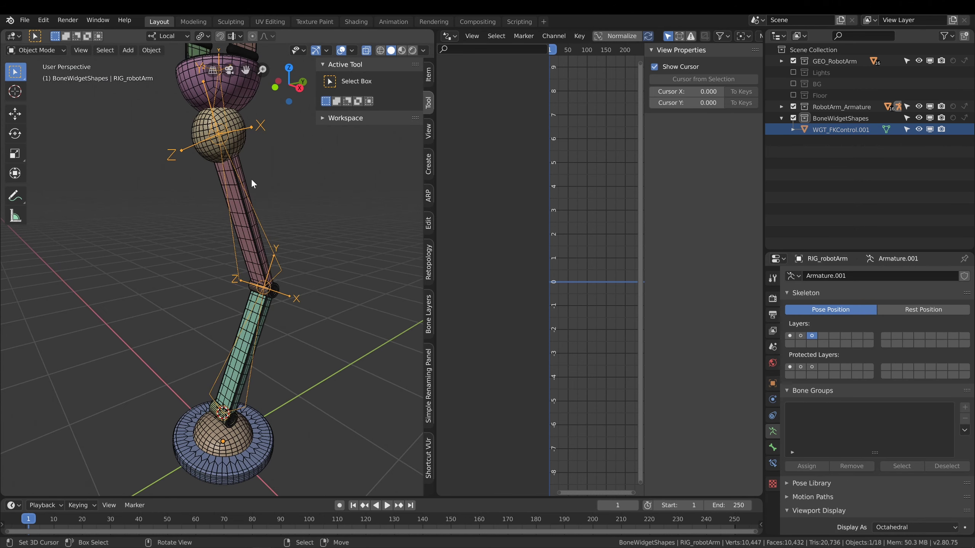
{"action": "scroll", "coordinate": [253, 271], "scroll_direction": "down", "scroll_amount": 3}
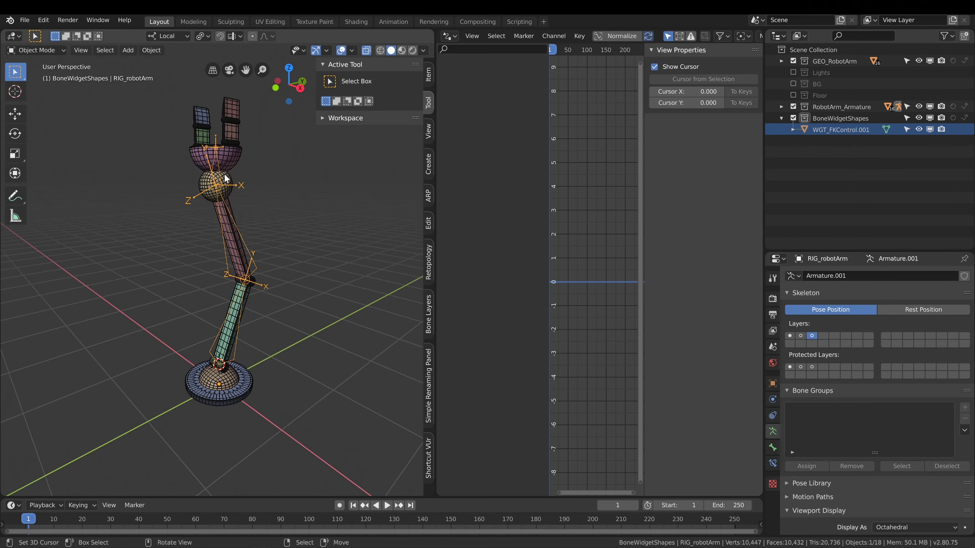
{"action": "middle_click_drag", "start_coordinate": [251, 333], "coordinate": [229, 281]}
{"action": "scroll", "coordinate": [228, 282], "scroll_direction": "down", "scroll_amount": 4}
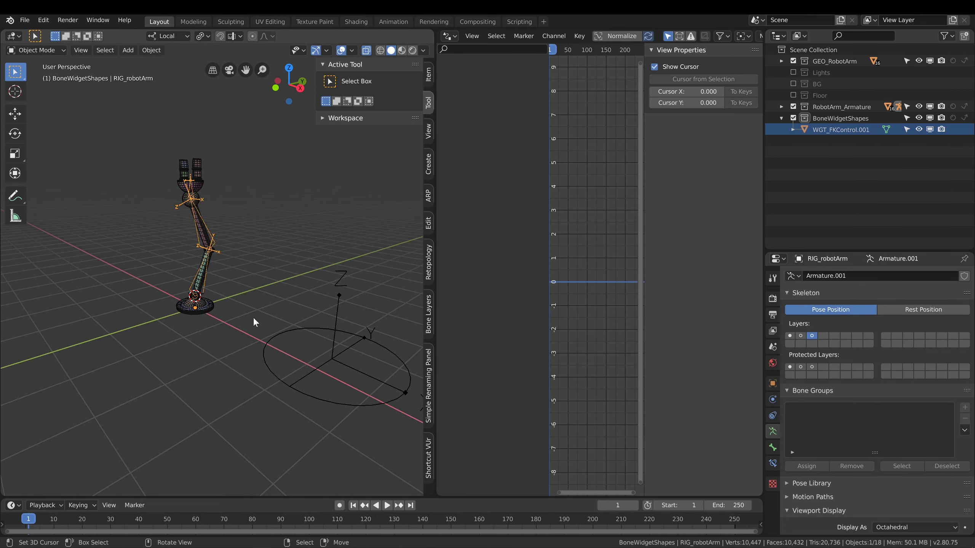
{"action": "mouse_move", "coordinate": [253, 318]}
{"action": "middle_mouse_down"}
{"action": "mouse_move", "coordinate": [265, 315]}
{"action": "mouse_move", "coordinate": [248, 310]}
{"action": "middle_mouse_up"}
{"action": "scroll", "coordinate": [249, 310], "scroll_direction": "up", "scroll_amount": 3}
{"action": "left_click", "coordinate": [15, 114]}
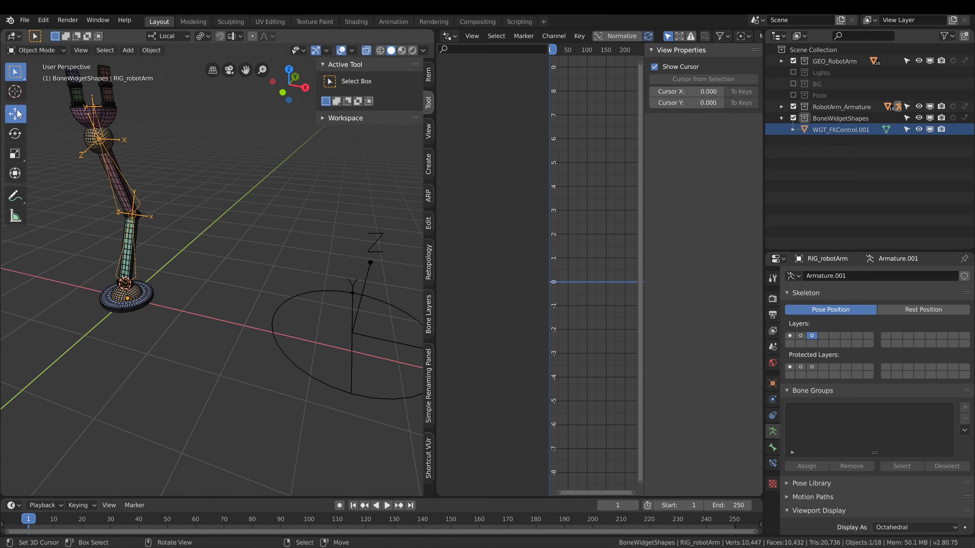
{"action": "left_click", "coordinate": [291, 359]}
{"action": "middle_click_drag", "start_coordinate": [291, 359], "coordinate": [317, 347]}
{"action": "left_click_drag", "start_coordinate": [367, 347], "coordinate": [242, 316]}
Compare the rig's bone axes with the circle's and rotate the WGT_FKControl.001 object 90° about its local X axis.
{"action": "middle_click_drag", "start_coordinate": [242, 317], "coordinate": [181, 292]}
{"action": "scroll", "coordinate": [198, 320], "scroll_direction": "up", "scroll_amount": 3}
{"action": "left_click", "coordinate": [154, 299]}
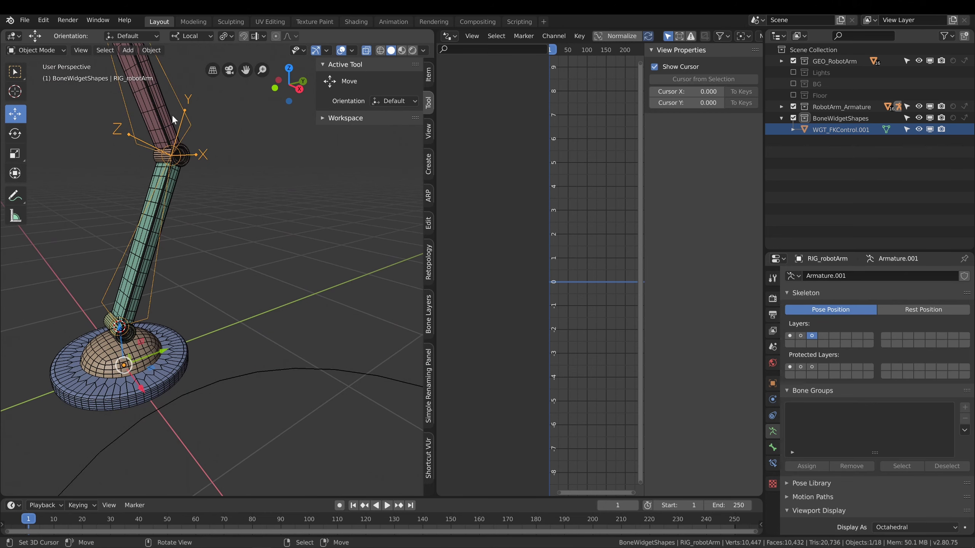
{"action": "scroll", "coordinate": [292, 331], "scroll_direction": "down", "scroll_amount": 2}
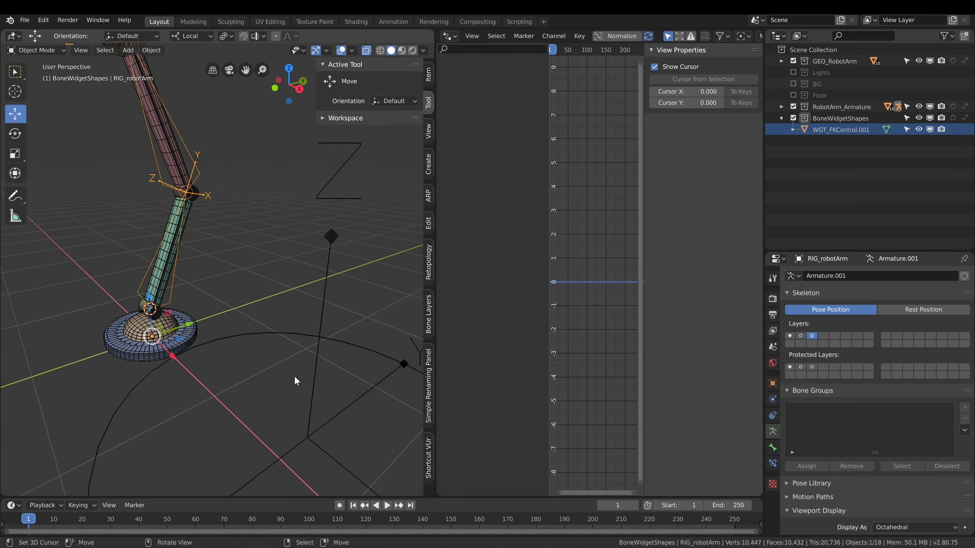
{"action": "scroll", "coordinate": [299, 373], "scroll_direction": "down", "scroll_amount": 4}
{"action": "left_click", "coordinate": [250, 360]}
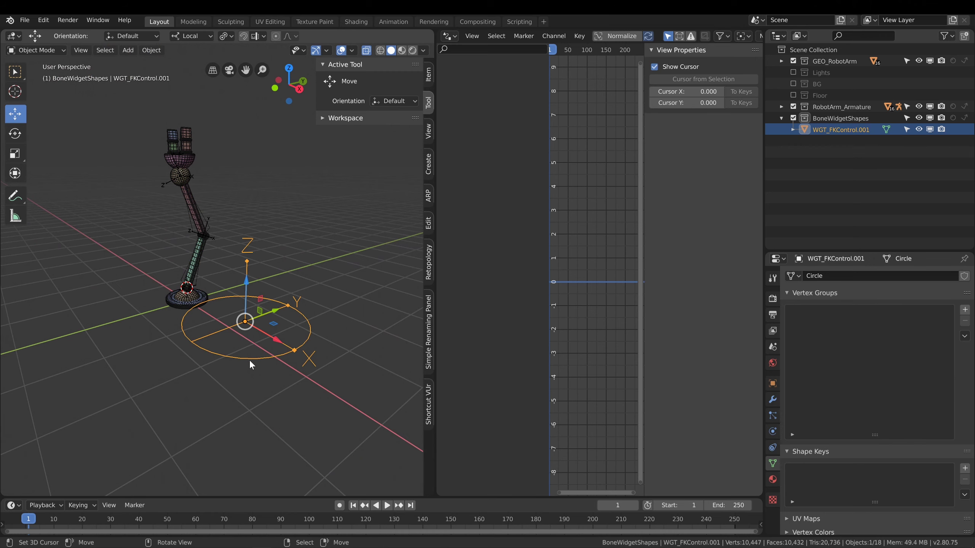
{"action": "type", "text": "rx"}
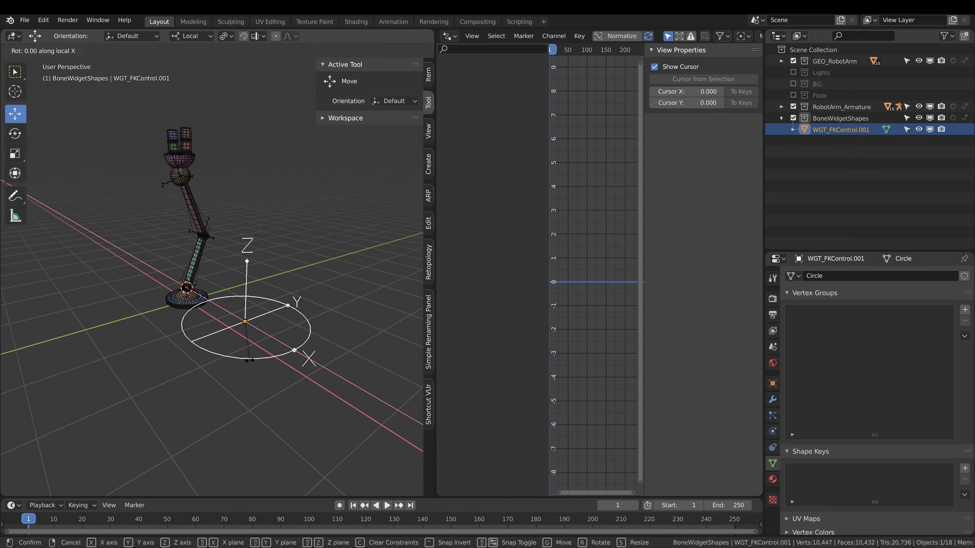
{"action": "type", "text": "90"}
{"action": "key", "text": "Return"}
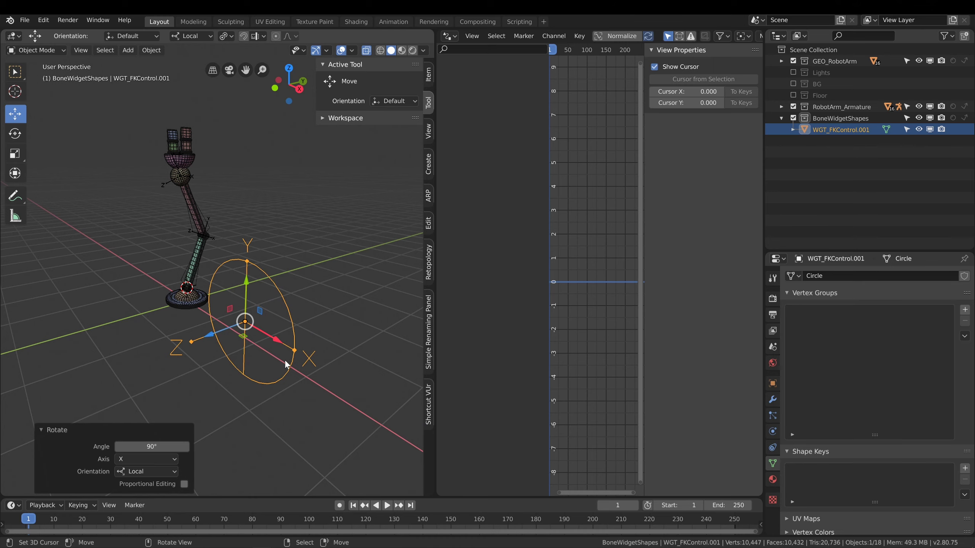
In Edit Mode, rotate the circle's whole mesh 90° about local X to lay it flat, and return to Object Mode.
{"action": "key", "text": "Tab"}
{"action": "type", "text": "arx90"}
{"action": "key", "text": "minus"}
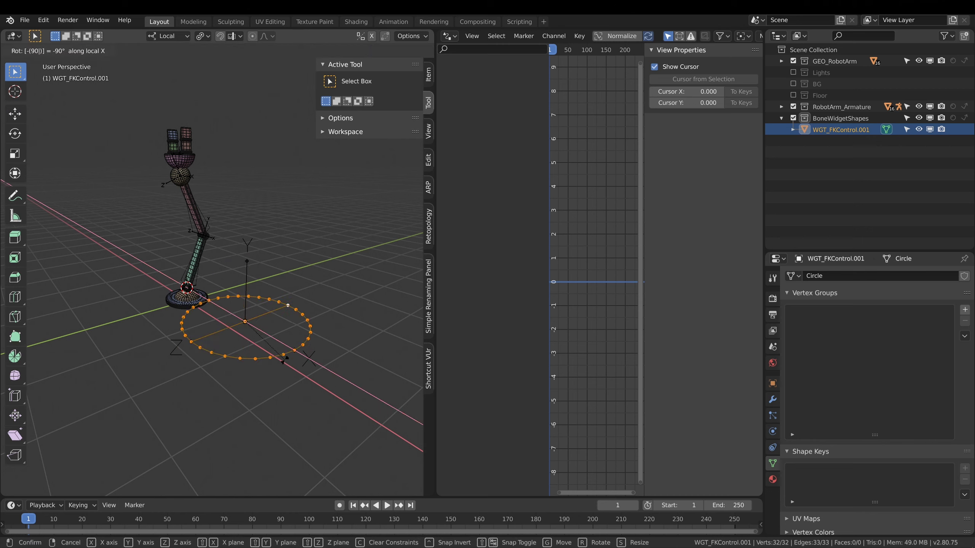
{"action": "type", "text": "-"}
{"action": "key", "text": "Return"}
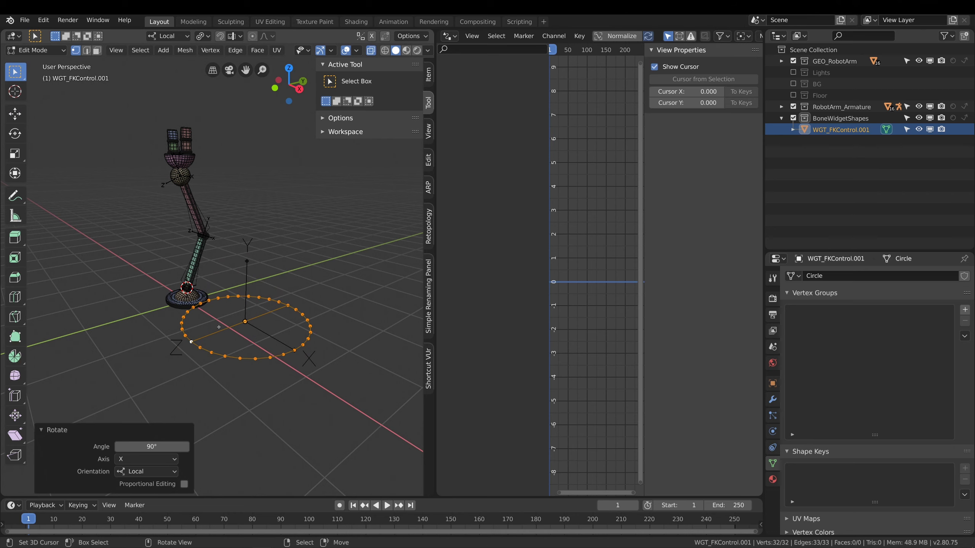
{"action": "scroll", "coordinate": [219, 327], "scroll_direction": "up", "scroll_amount": 3}
{"action": "key", "text": "Tab"}
{"action": "middle_click_drag", "start_coordinate": [245, 358], "coordinate": [276, 361]}
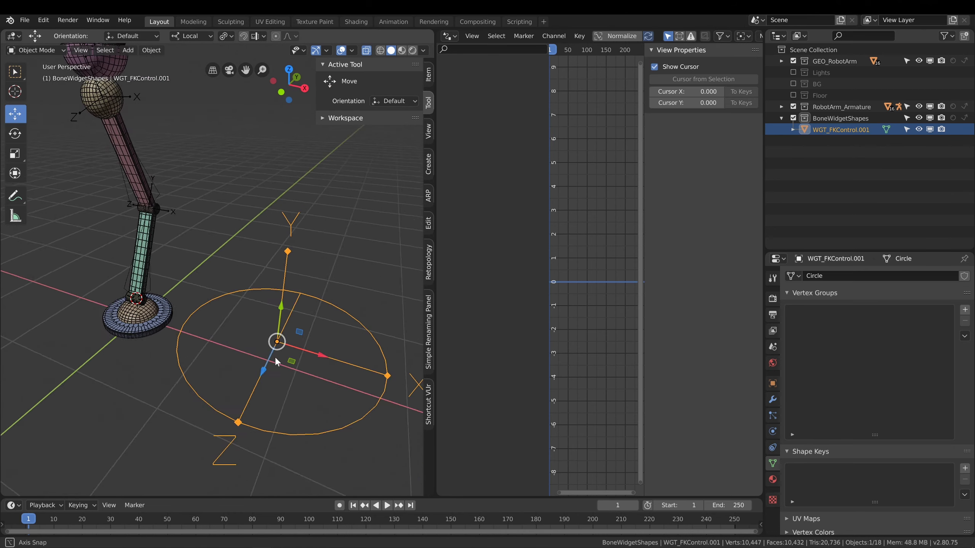
Put the robot arm's rig into Pose Mode and select the lower arm bone MCH_IK_arm.001.
{"action": "left_click", "coordinate": [145, 290]}
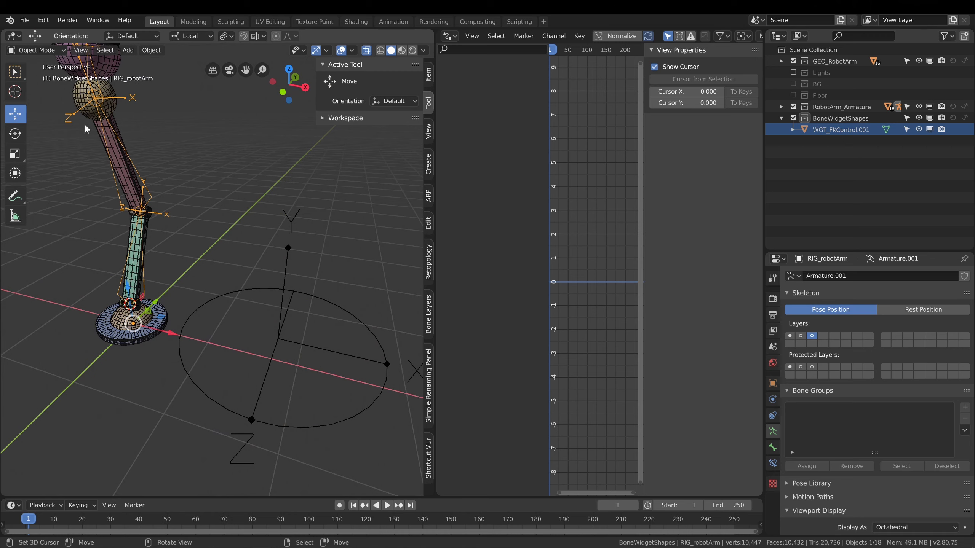
{"action": "left_click", "coordinate": [50, 50]}
{"action": "left_click", "coordinate": [50, 89]}
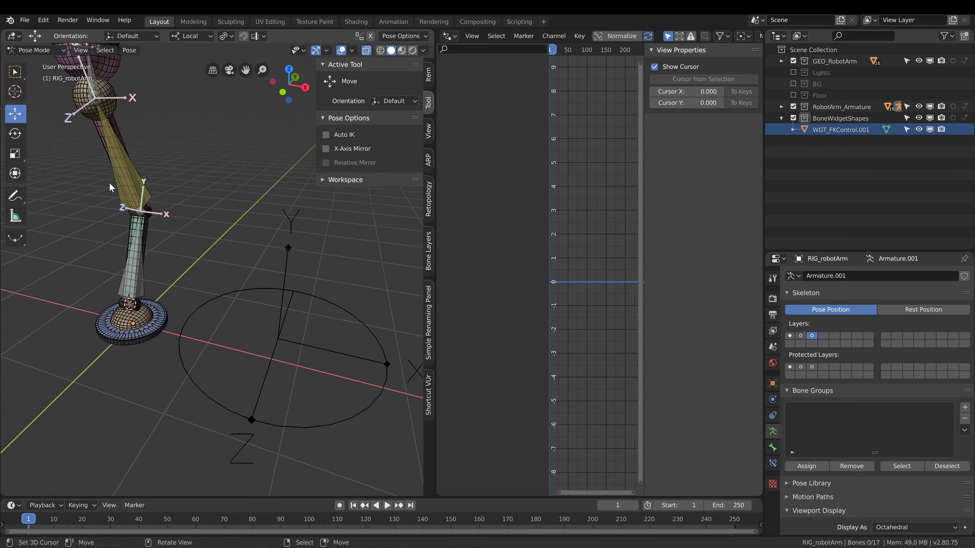
{"action": "left_click", "coordinate": [146, 291]}
Assign WGT_FKControl.001 as the custom object of the lower arm bone MCH_IK_arm.001.
{"action": "left_click", "coordinate": [773, 448]}
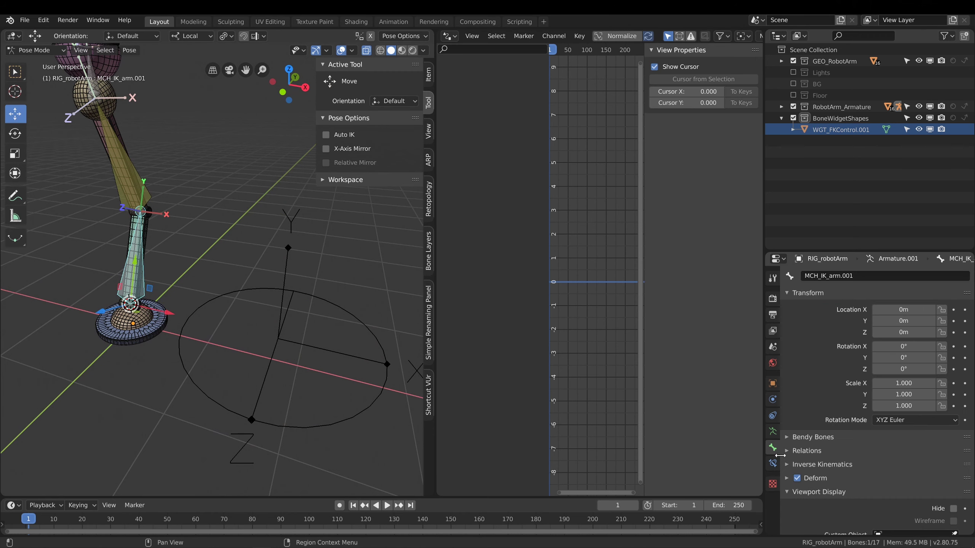
{"action": "scroll", "coordinate": [844, 442], "scroll_direction": "down", "scroll_amount": 4}
{"action": "left_click", "coordinate": [954, 477]}
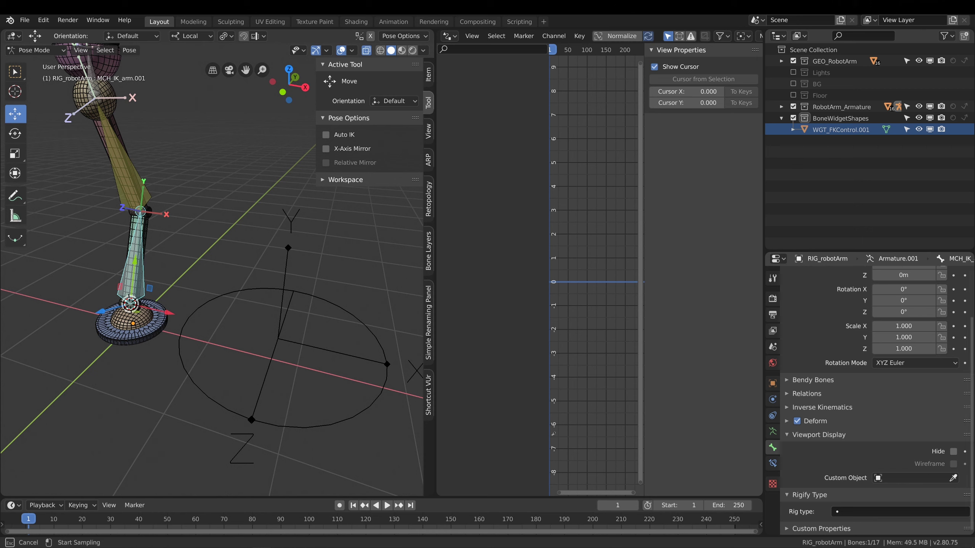
{"action": "left_click", "coordinate": [366, 410]}
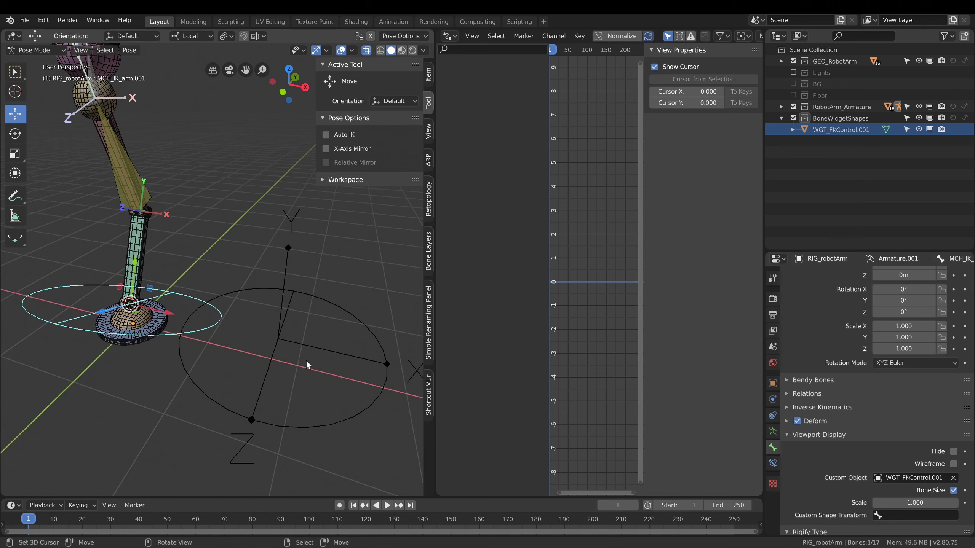
Cancel picking a custom object for the upper arm bone and undo the custom object assignment on the lower arm bone.
{"action": "left_click", "coordinate": [135, 168]}
{"action": "left_click", "coordinate": [953, 489]}
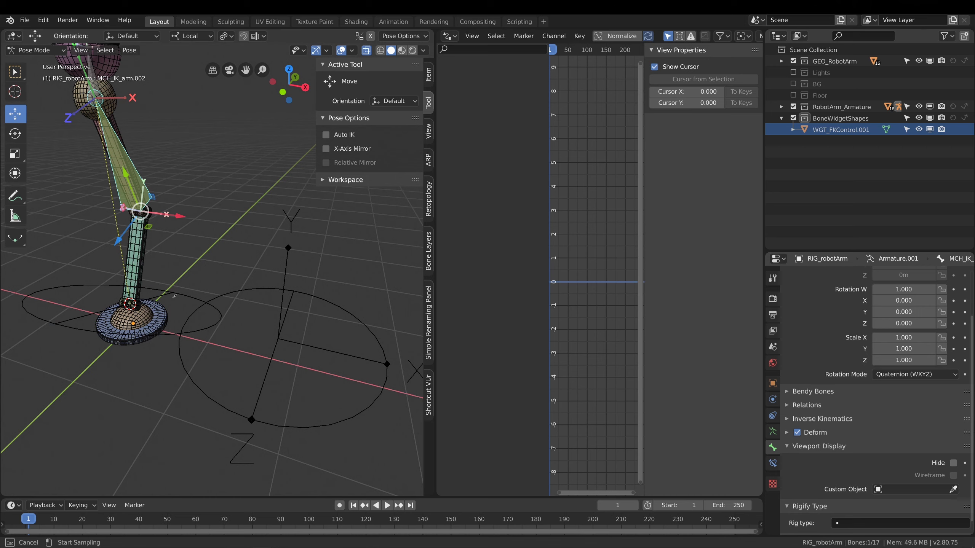
{"action": "key", "text": "Escape"}
{"action": "left_click", "coordinate": [159, 334]}
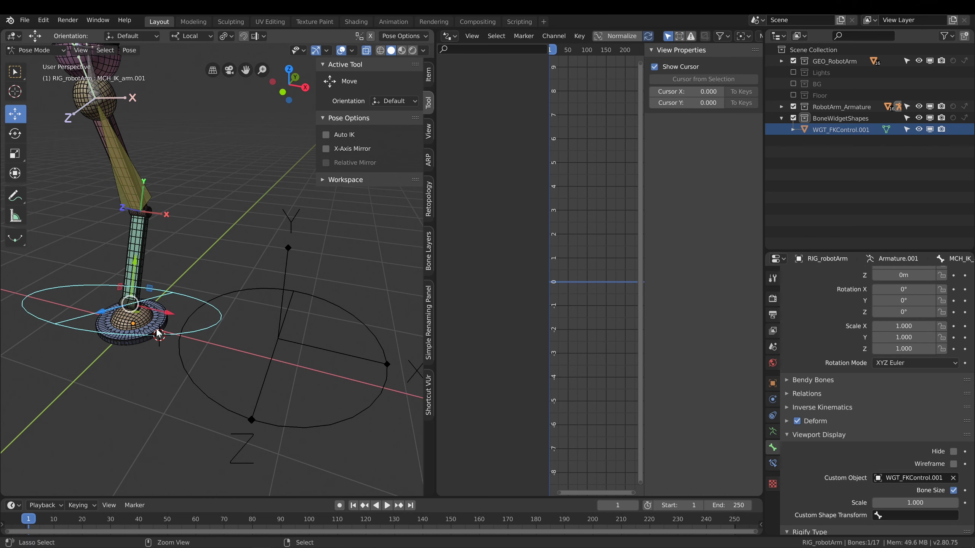
{"action": "key", "text": "ctrl+z"}
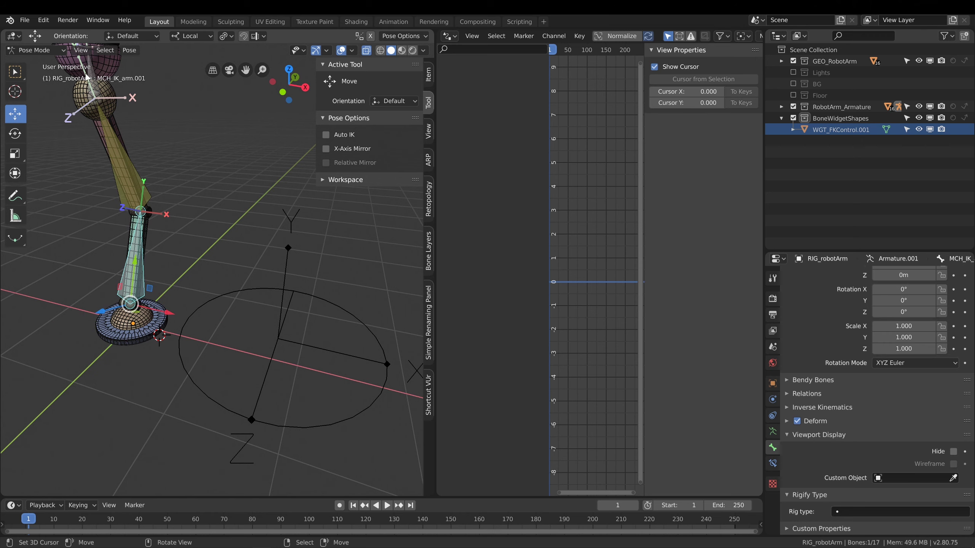
Show only the rig's second armature layer and select the hand control bone CTRL_FK_hand.001.
{"action": "middle_click_drag", "start_coordinate": [133, 237], "coordinate": [156, 123]}
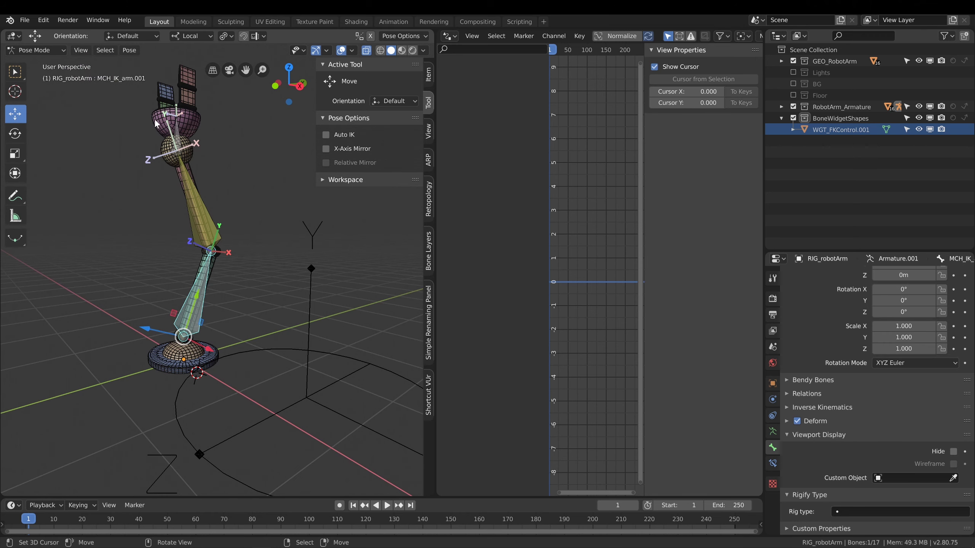
{"action": "left_click", "coordinate": [773, 431]}
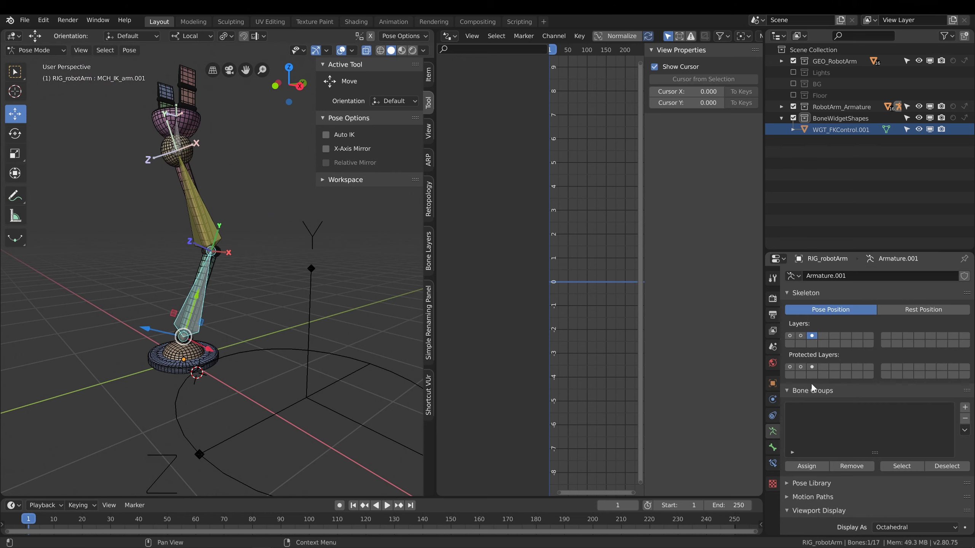
{"action": "left_click", "coordinate": [800, 336]}
{"action": "left_click", "coordinate": [177, 132]}
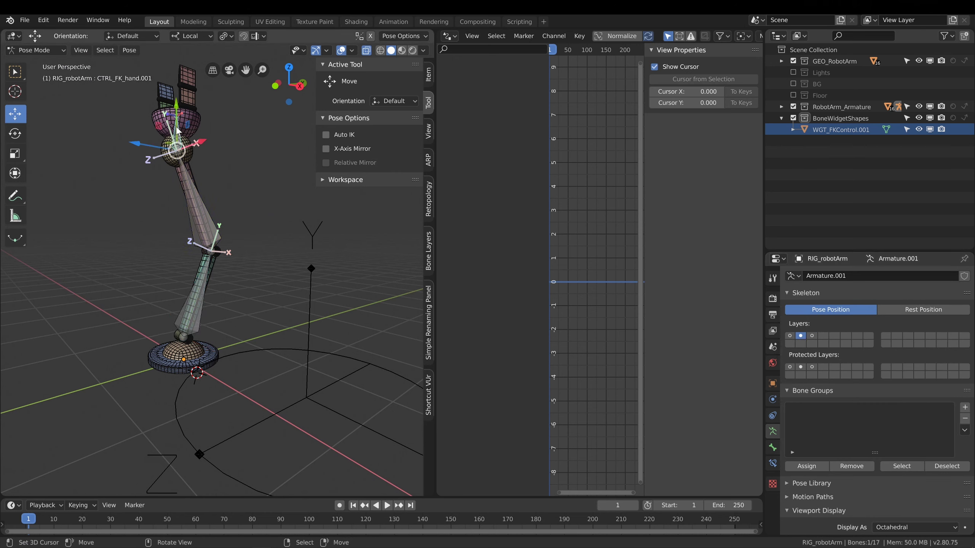
Assign WGT_FKControl.001 as the custom object of the lower arm control bone CTRL_FK_arm.001.
{"action": "left_click", "coordinate": [194, 195]}
{"action": "left_click", "coordinate": [193, 310]}
{"action": "middle_click_drag", "start_coordinate": [193, 310], "coordinate": [276, 338]}
{"action": "left_click", "coordinate": [773, 447]}
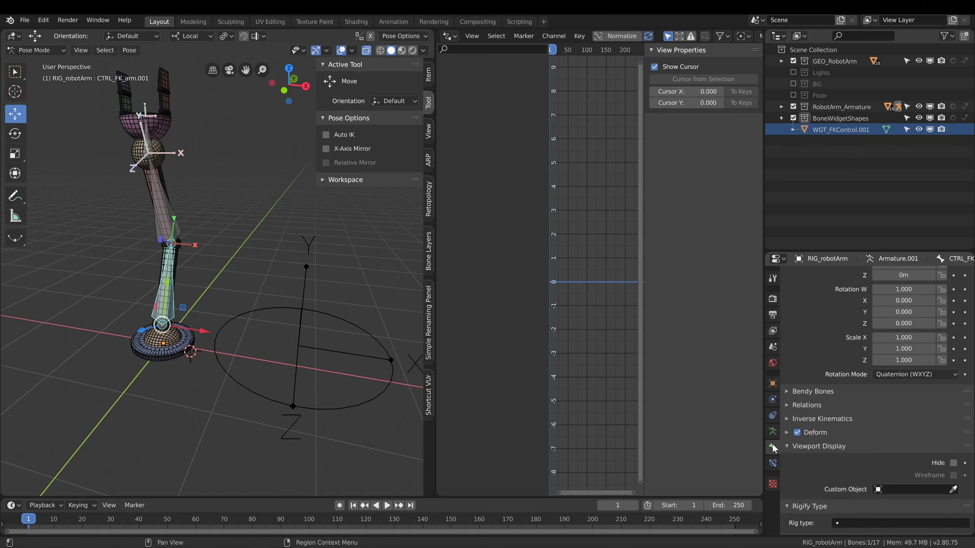
{"action": "left_click", "coordinate": [953, 489]}
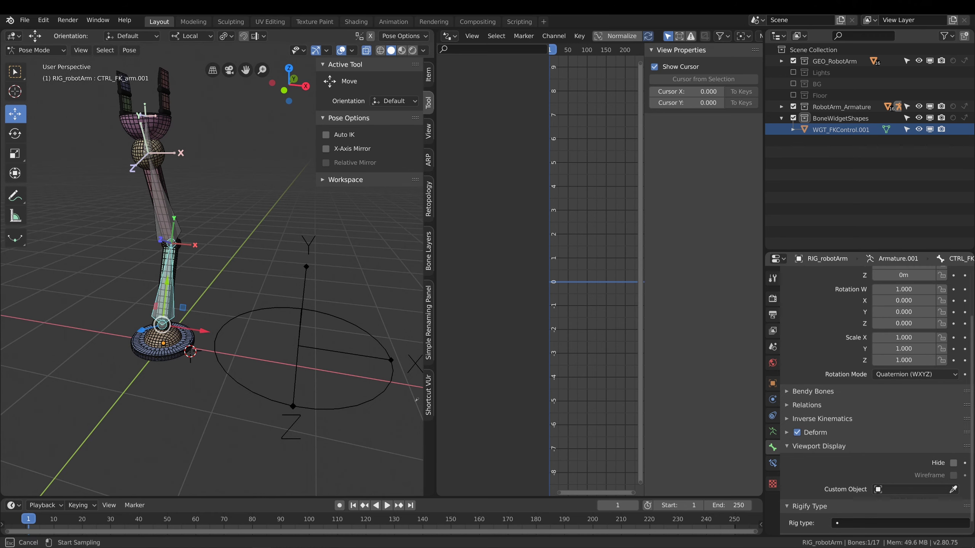
{"action": "left_click", "coordinate": [361, 402]}
Assign WGT_FKControl.001 as the custom object of the upper arm control bone CTRL_FK_arm.002.
{"action": "left_click", "coordinate": [166, 204]}
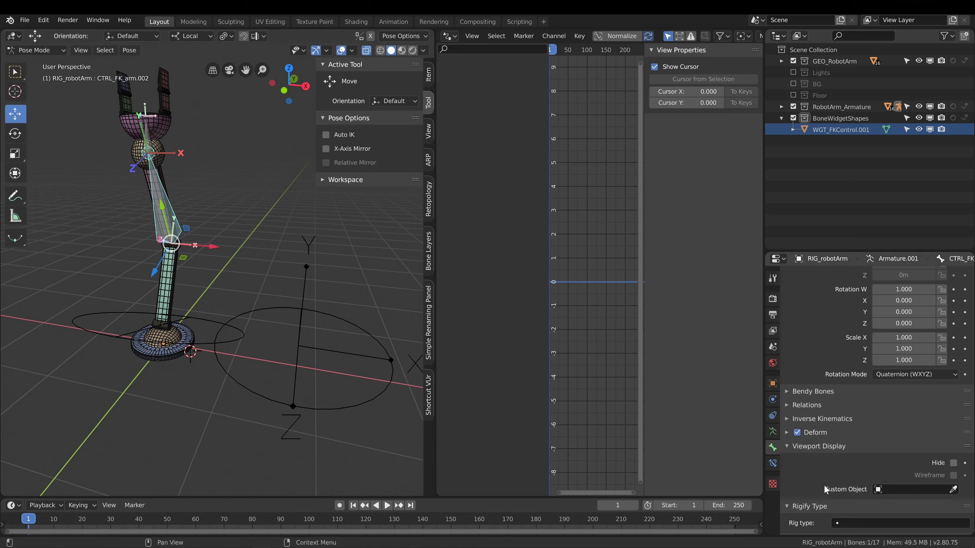
{"action": "left_click", "coordinate": [953, 490]}
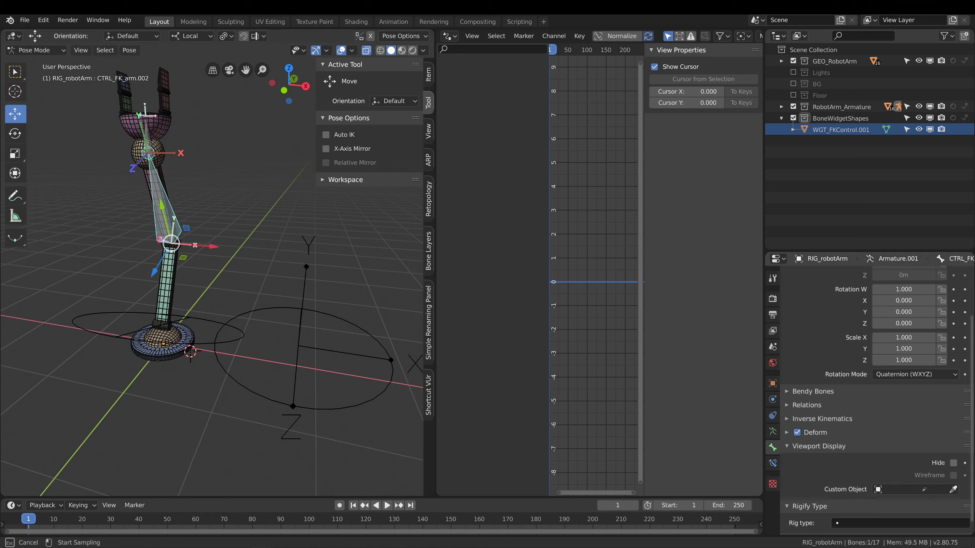
{"action": "left_click", "coordinate": [354, 398]}
Assign WGT_FKControl.001 as the custom object of the hand control bone CTRL_FK_hand.001.
{"action": "middle_click_drag", "start_coordinate": [203, 246], "coordinate": [163, 195]}
{"action": "left_click", "coordinate": [166, 146]}
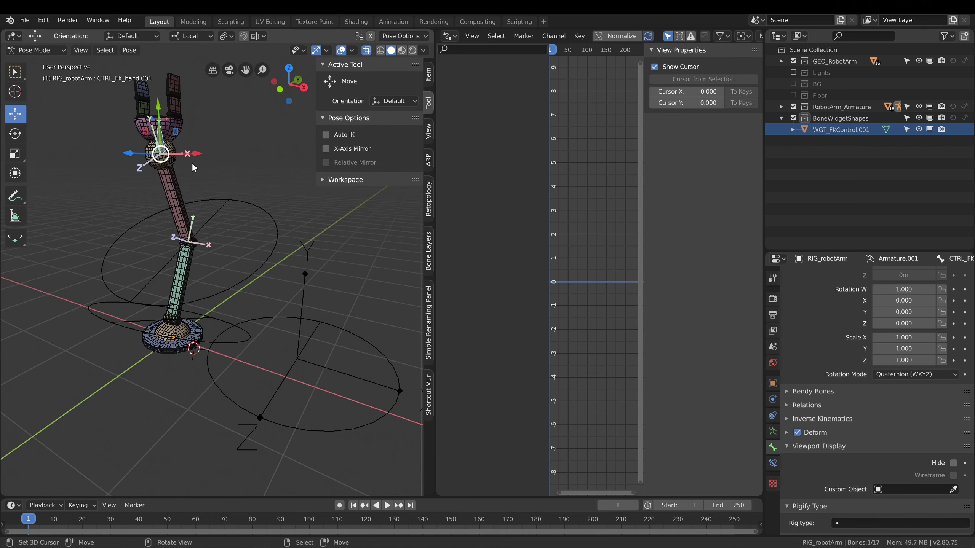
{"action": "left_click", "coordinate": [954, 489]}
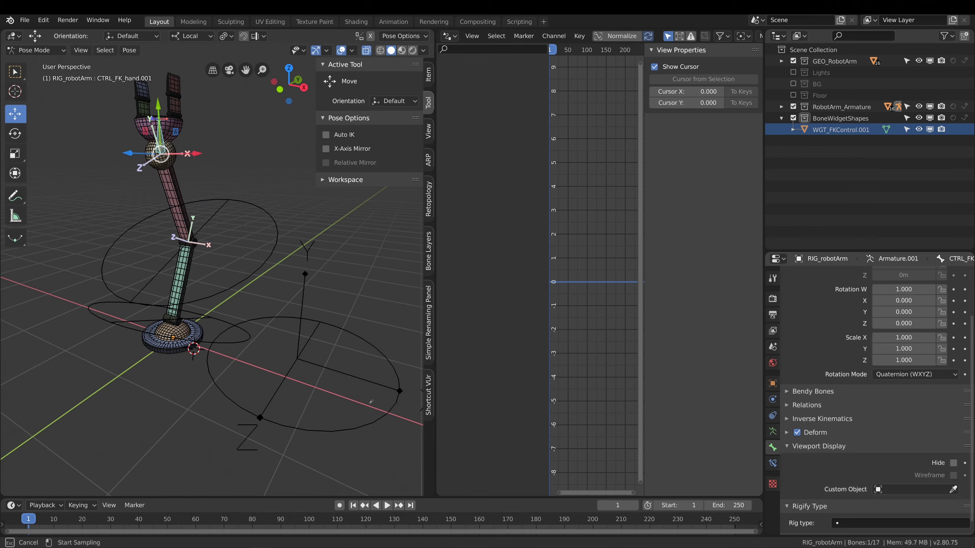
{"action": "left_click", "coordinate": [353, 431]}
{"action": "middle_click_drag", "start_coordinate": [342, 413], "coordinate": [226, 290]}
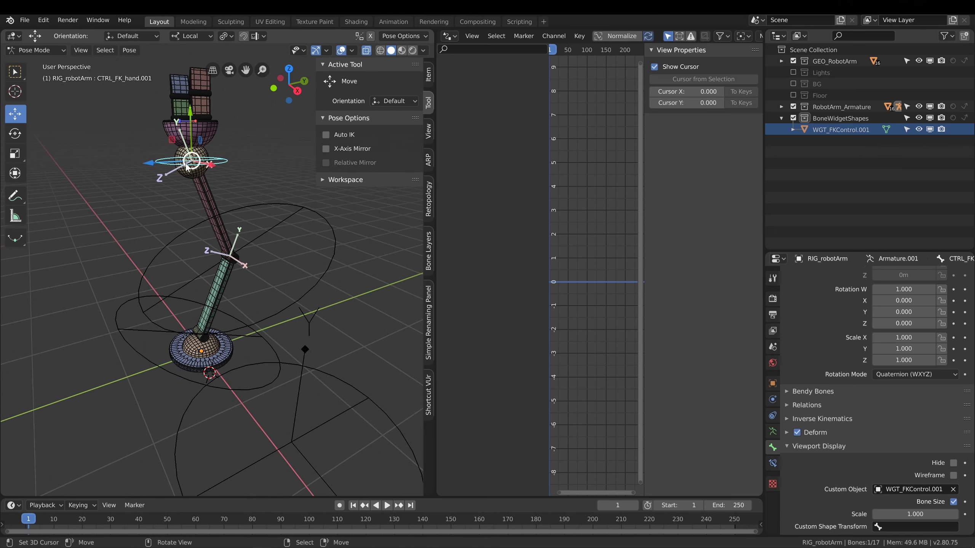
{"action": "middle_click_drag", "start_coordinate": [161, 373], "coordinate": [176, 342]}
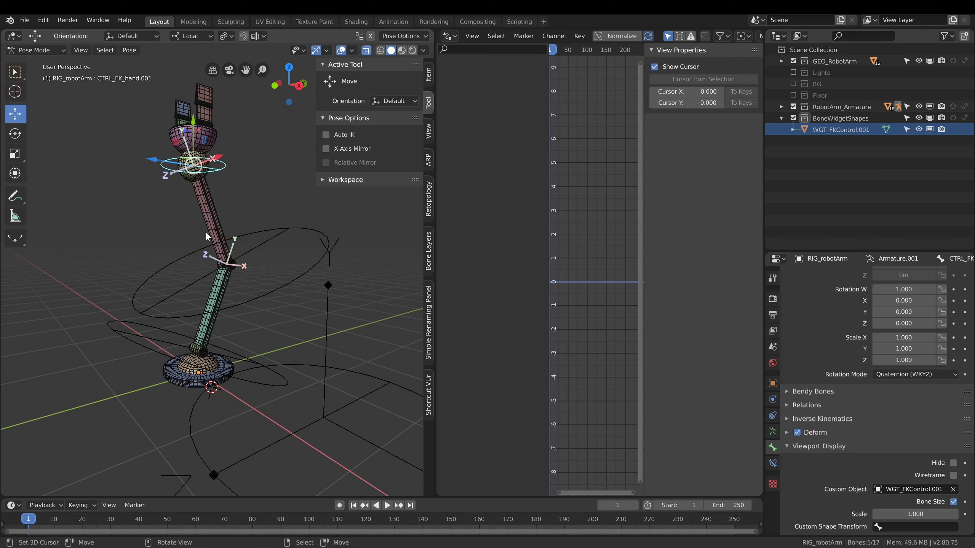
Try scaling down the mesh of WGT_FKControl.001 in Edit Mode, undo the scaling and return to Object Mode.
{"action": "middle_click_drag", "start_coordinate": [204, 231], "coordinate": [271, 399]}
{"action": "left_click", "coordinate": [274, 420]}
{"action": "left_click", "coordinate": [35, 50]}
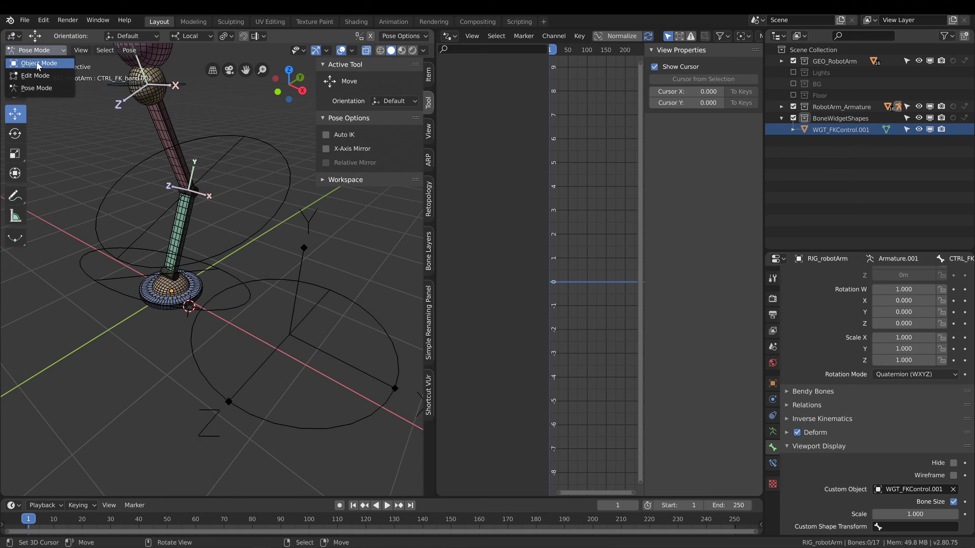
{"action": "left_click", "coordinate": [37, 60]}
{"action": "left_click", "coordinate": [214, 380]}
{"action": "middle_click_drag", "start_coordinate": [216, 383], "coordinate": [283, 395]}
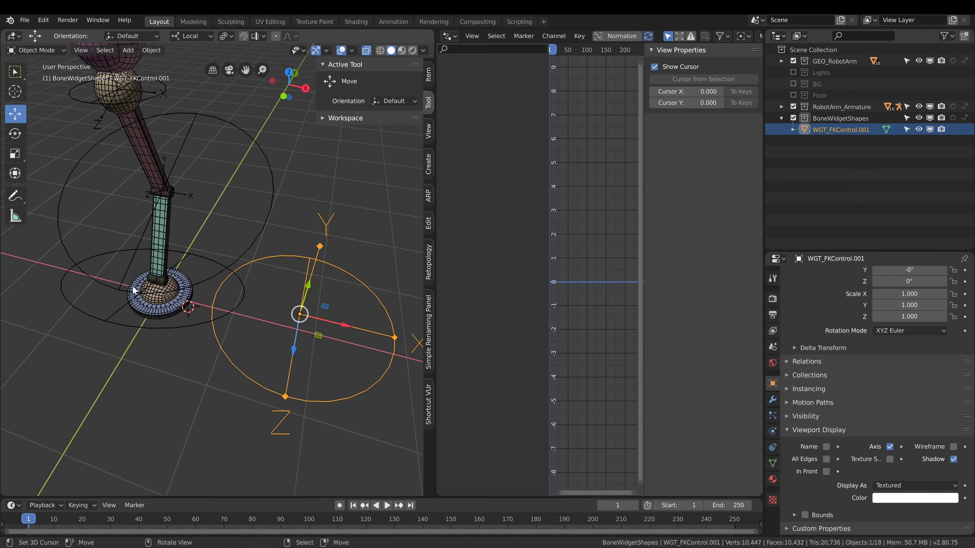
{"action": "scroll", "coordinate": [245, 259], "scroll_direction": "down", "scroll_amount": 3}
{"action": "key", "text": "Tab"}
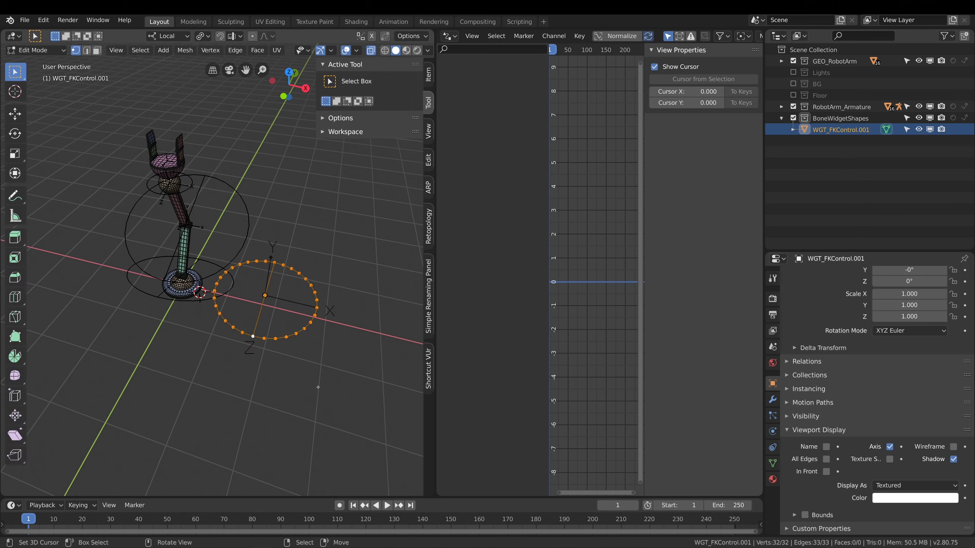
{"action": "key", "text": "s"}
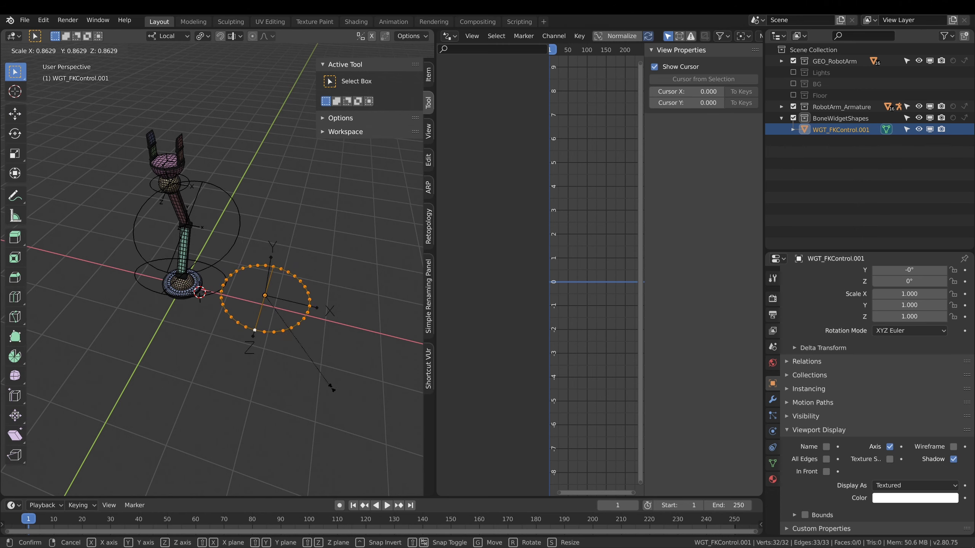
{"action": "left_click", "coordinate": [329, 368]}
{"action": "key", "text": "ctrl+z"}
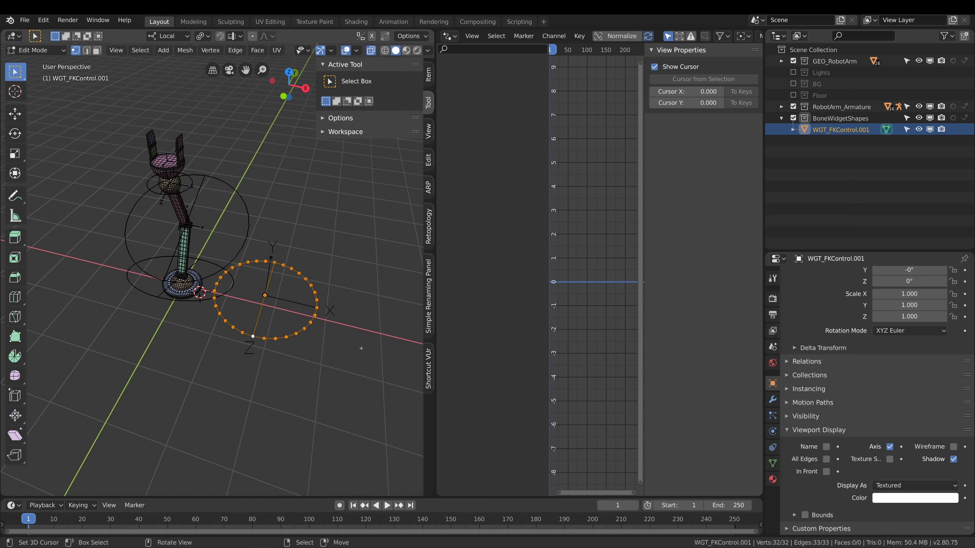
{"action": "key", "text": "Tab"}
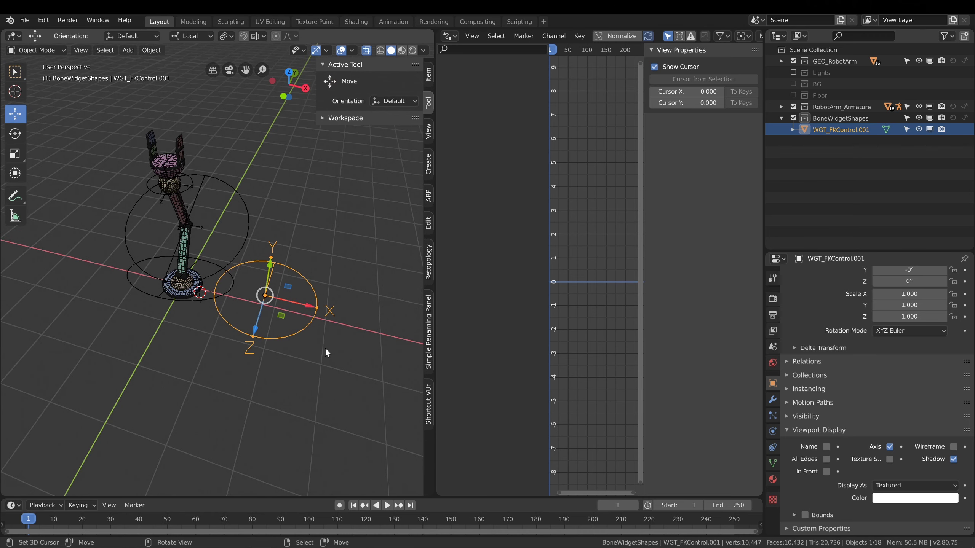
Put the robot arm's rig back into Pose Mode and select the lower arm control bone CTRL_FK_arm.001.
{"action": "left_click", "coordinate": [249, 218]}
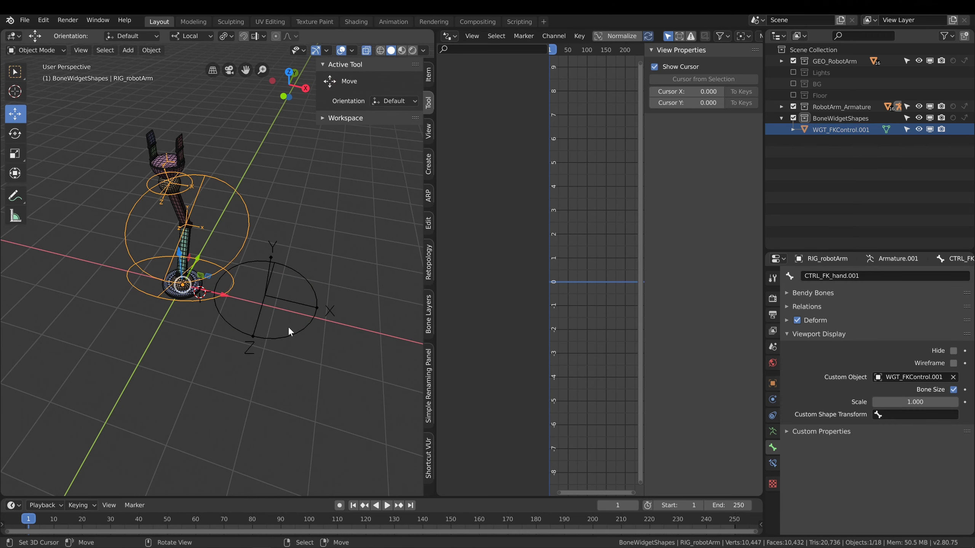
{"action": "middle_click_drag", "start_coordinate": [138, 264], "coordinate": [248, 325]}
{"action": "left_click", "coordinate": [246, 319]}
{"action": "key", "text": "ctrl+z"}
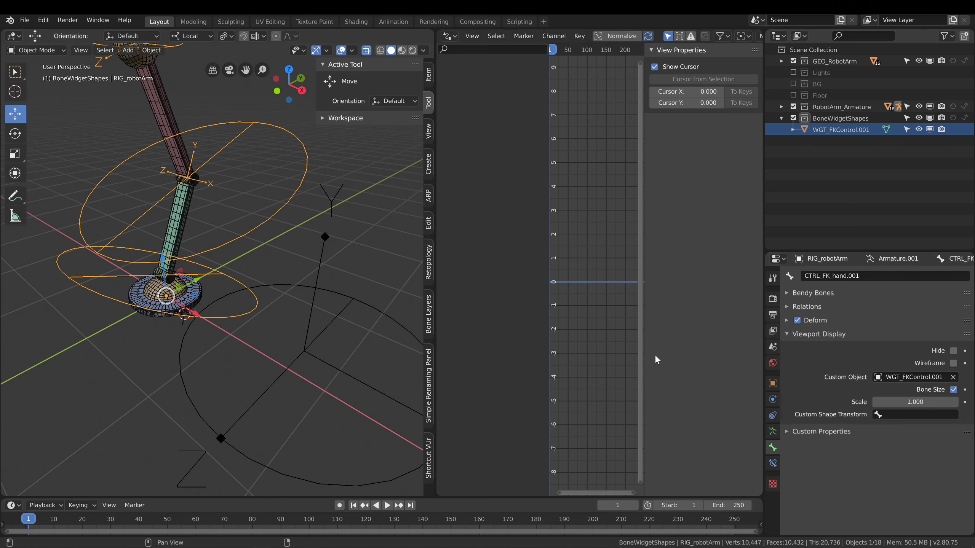
{"action": "left_click", "coordinate": [48, 50]}
{"action": "left_click", "coordinate": [44, 88]}
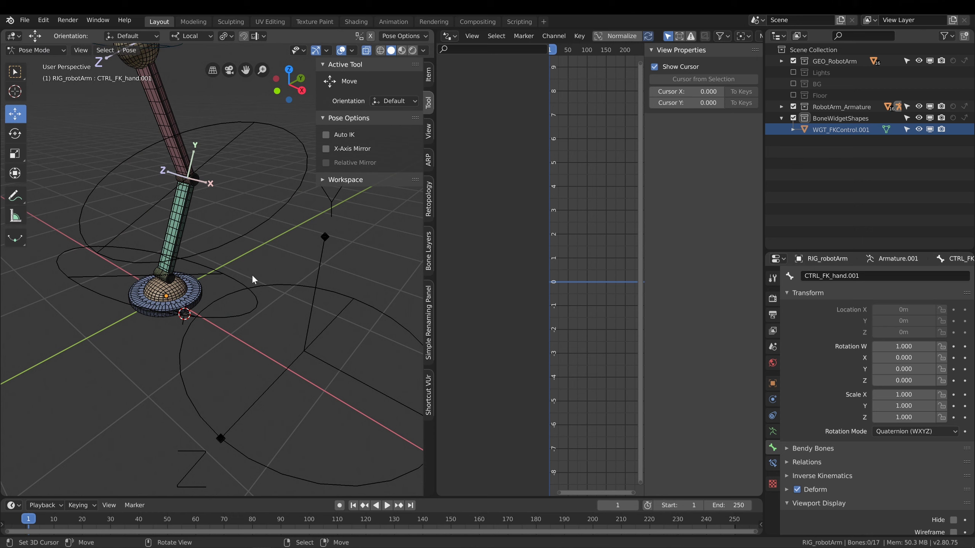
{"action": "left_click", "coordinate": [241, 318]}
{"action": "scroll", "coordinate": [841, 493], "scroll_direction": "down", "scroll_amount": 5}
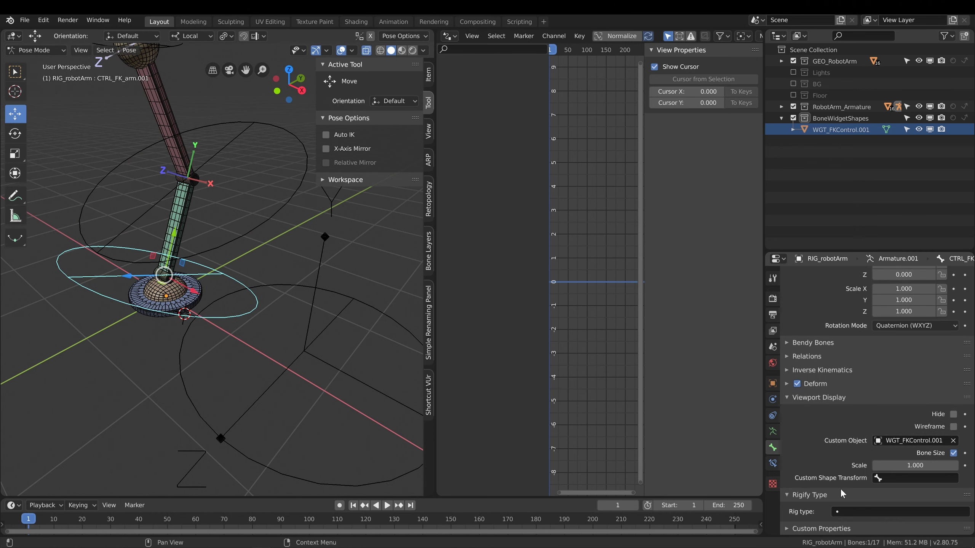
Set the custom shape scale of the lower arm control bone to 0.25.
{"action": "left_click", "coordinate": [906, 466]}
{"action": "type", "text": ".25"}
{"action": "key", "text": "Return"}
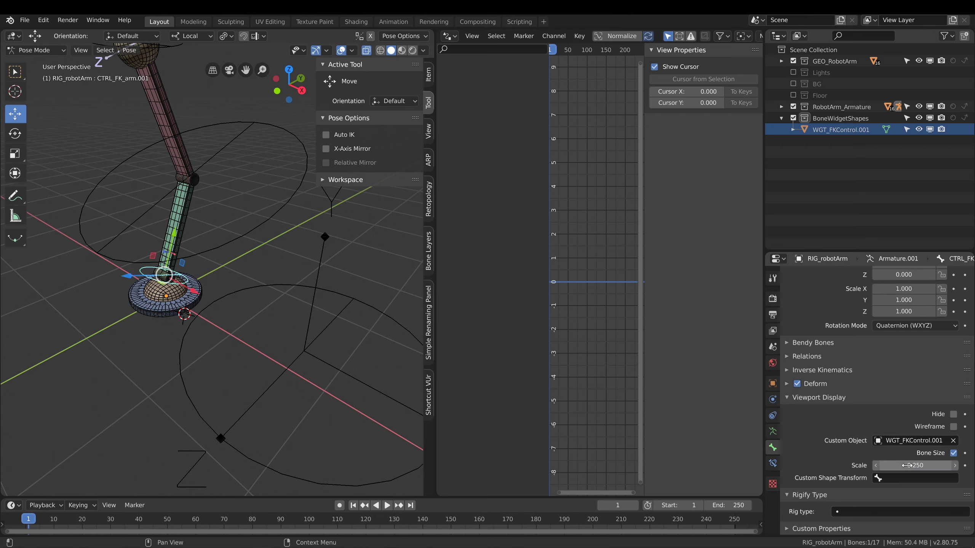
Set the custom shape scale of the lower arm control bone to 0.3.
{"action": "middle_click_drag", "start_coordinate": [300, 343], "coordinate": [265, 338]}
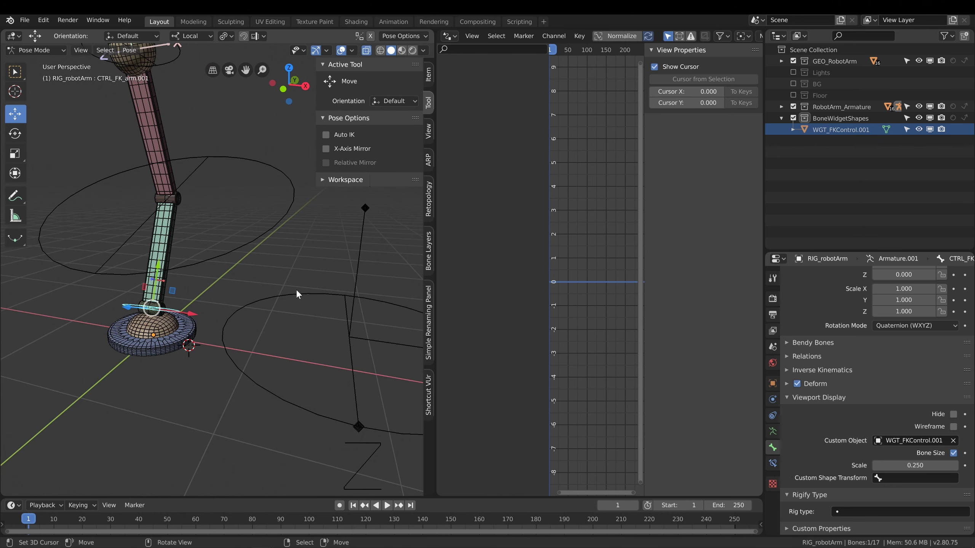
{"action": "key", "text": "BackSpace"}
{"action": "key", "text": "BackSpace"}
{"action": "type", "text": "3"}
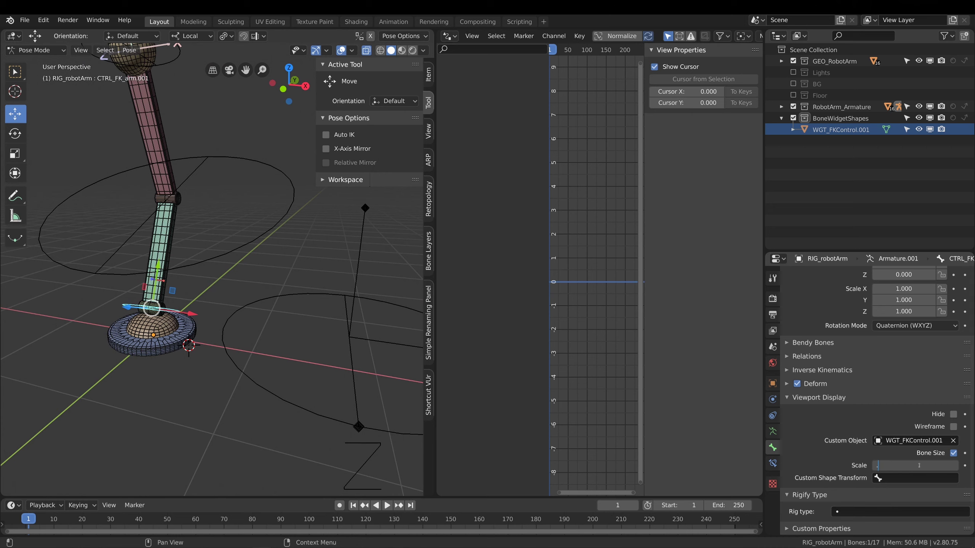
{"action": "key", "text": "Return"}
Try a custom shape scale of 0.5 on the upper arm control bone CTRL_FK_arm.002 and settle on 0.3.
{"action": "left_click", "coordinate": [215, 265]}
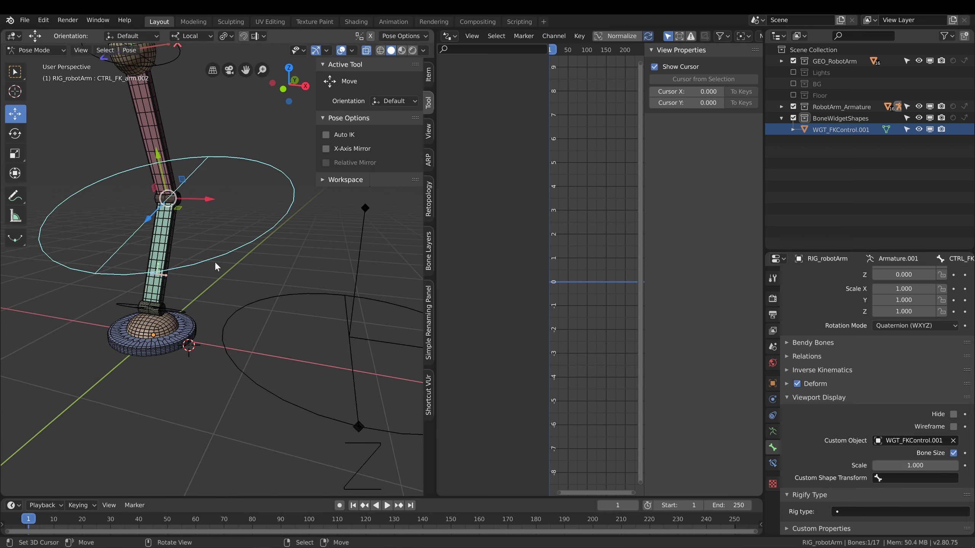
{"action": "left_click", "coordinate": [906, 465]}
{"action": "type", "text": "1.0.5"}
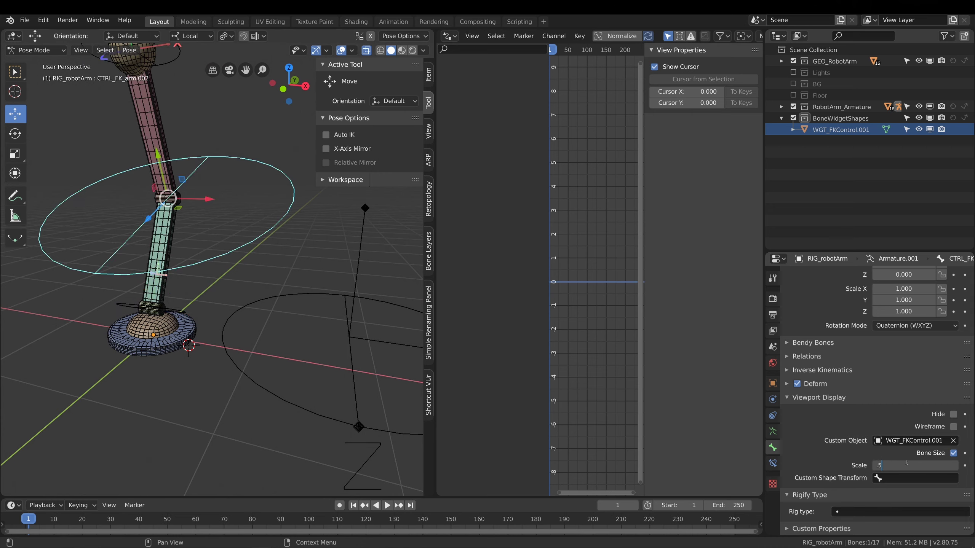
{"action": "key", "text": "Return"}
{"action": "left_click", "coordinate": [906, 465]}
{"action": "type", "text": ".3"}
{"action": "key", "text": "Return"}
Set the custom shape scale of the hand control bone CTRL_FK_hand.001 to 0.8.
{"action": "middle_click_drag", "start_coordinate": [273, 287], "coordinate": [210, 160]}
{"action": "left_click", "coordinate": [221, 160]}
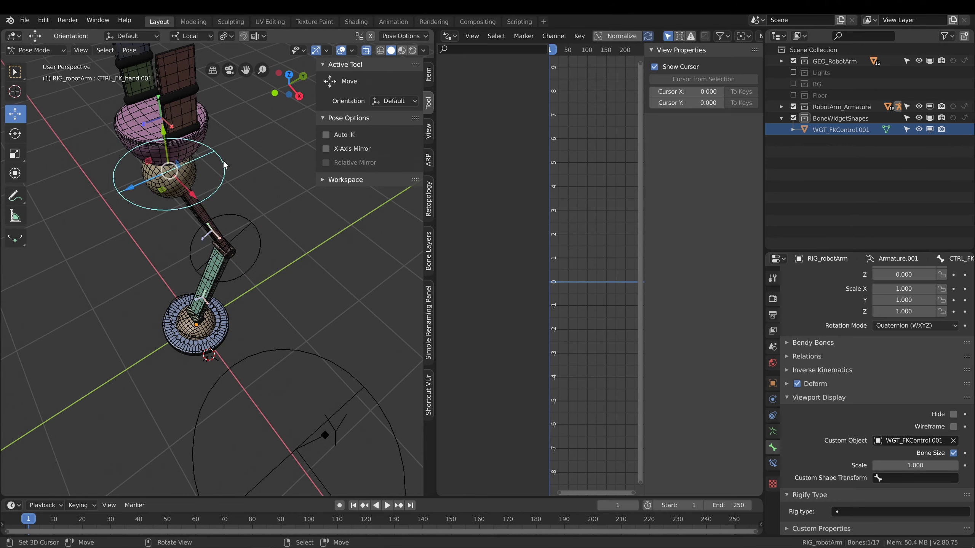
{"action": "left_click", "coordinate": [915, 465]}
{"action": "type", "text": ".8"}
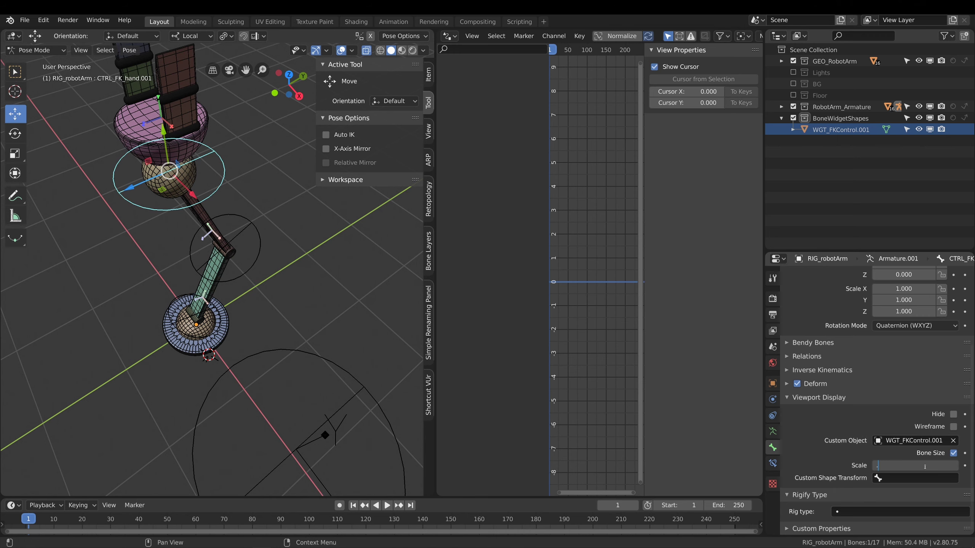
{"action": "key", "text": "Return"}
Examine the size and orientation of the three FK control circles around the arm, selecting each in turn.
{"action": "scroll", "coordinate": [807, 503], "scroll_direction": "up", "scroll_amount": 1}
{"action": "middle_click_drag", "start_coordinate": [223, 380], "coordinate": [217, 403]}
{"action": "scroll", "coordinate": [215, 349], "scroll_direction": "up", "scroll_amount": 2}
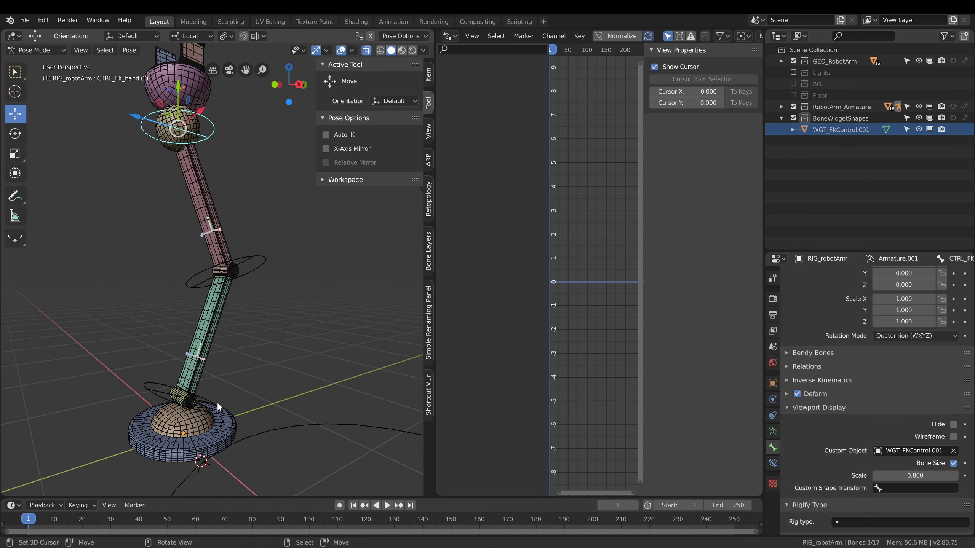
{"action": "left_click", "coordinate": [257, 270]}
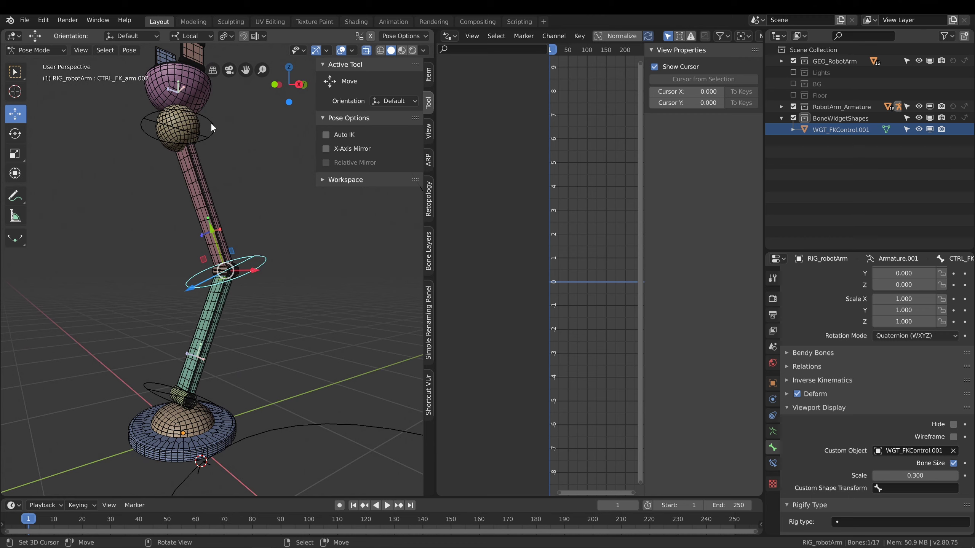
{"action": "left_click", "coordinate": [211, 129]}
{"action": "left_click", "coordinate": [252, 258]}
{"action": "left_click", "coordinate": [146, 396]}
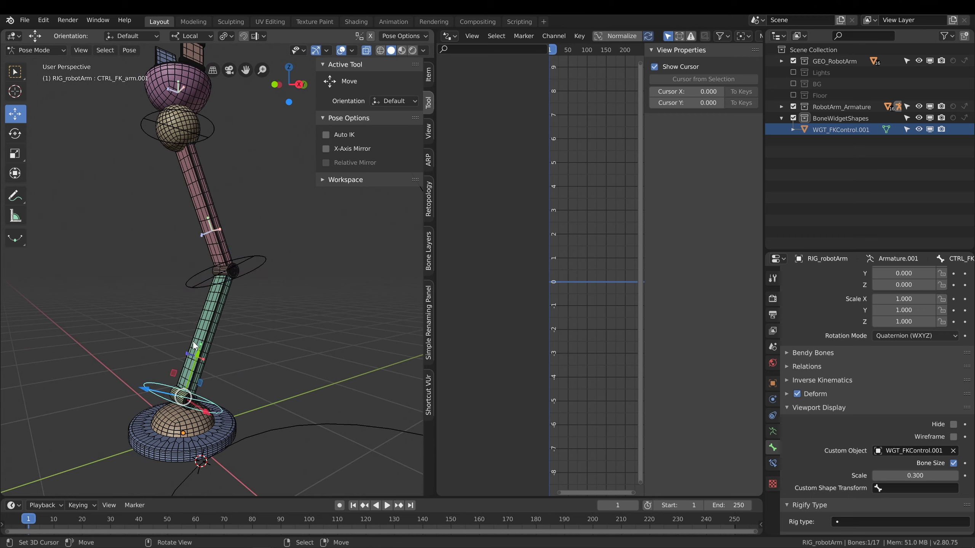
{"action": "middle_click_drag", "start_coordinate": [165, 362], "coordinate": [223, 379]}
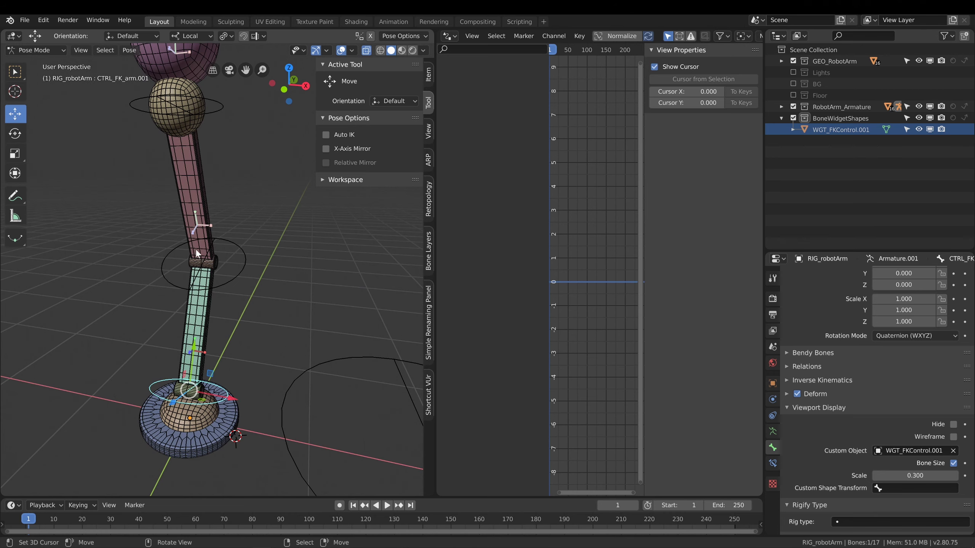
{"action": "middle_click_drag", "start_coordinate": [195, 250], "coordinate": [254, 191]}
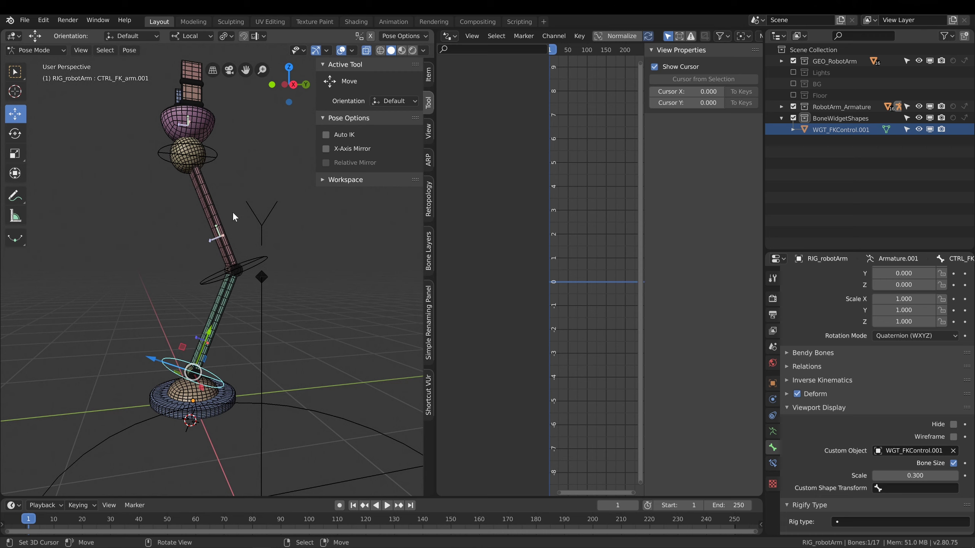
Move the whole circle mesh of WGT_FKControl.001 about 1.26 m up along its local Y axis in Edit Mode.
{"action": "middle_click_drag", "start_coordinate": [184, 303], "coordinate": [30, 61]}
{"action": "left_click", "coordinate": [36, 50]}
{"action": "left_click", "coordinate": [34, 63]}
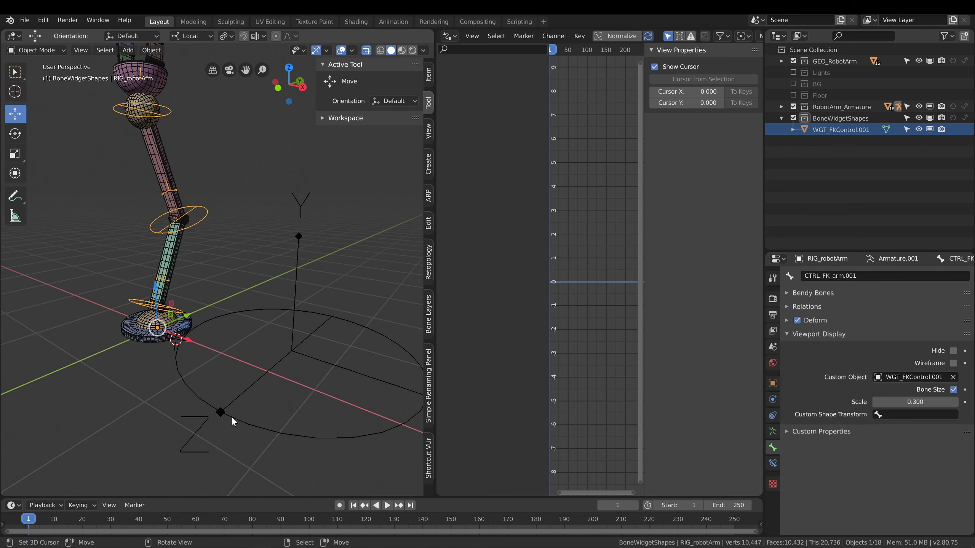
{"action": "left_click", "coordinate": [262, 422]}
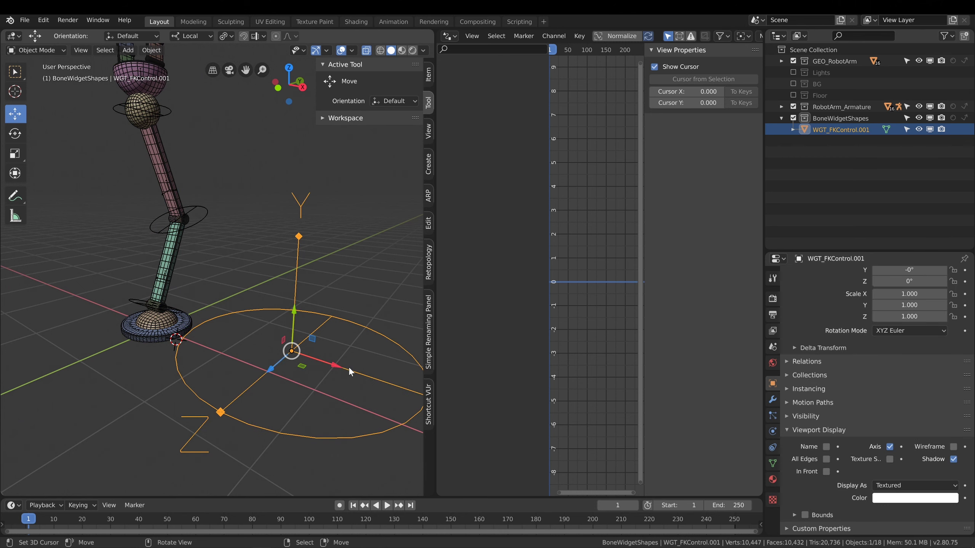
{"action": "middle_click_drag", "start_coordinate": [349, 367], "coordinate": [291, 401], "text": "shift"}
{"action": "key", "text": "Tab"}
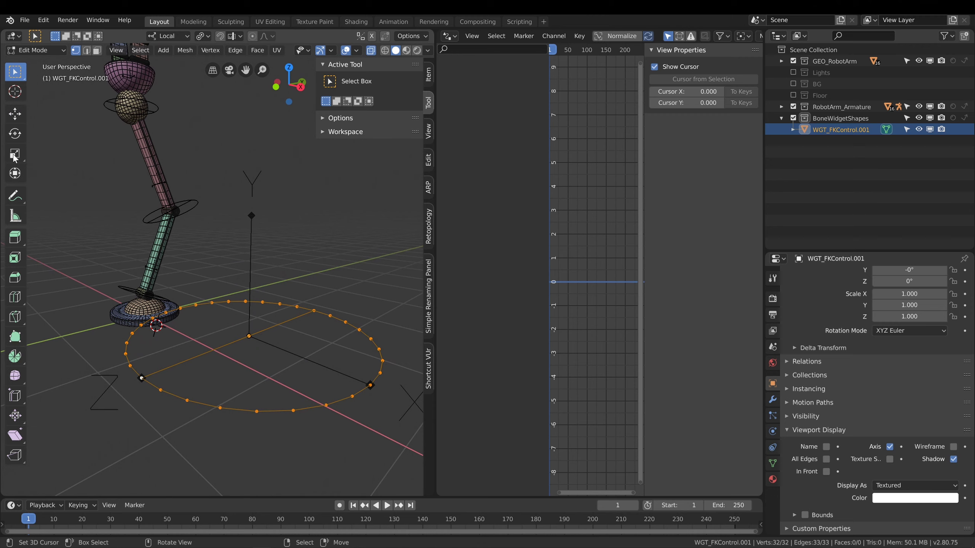
{"action": "left_click", "coordinate": [15, 113]}
{"action": "mouse_move", "coordinate": [248, 303]}
{"action": "left_mouse_down"}
{"action": "mouse_move", "coordinate": [263, 248]}
{"action": "mouse_move", "coordinate": [259, 137]}
{"action": "mouse_move", "coordinate": [254, 306]}
{"action": "left_mouse_up"}
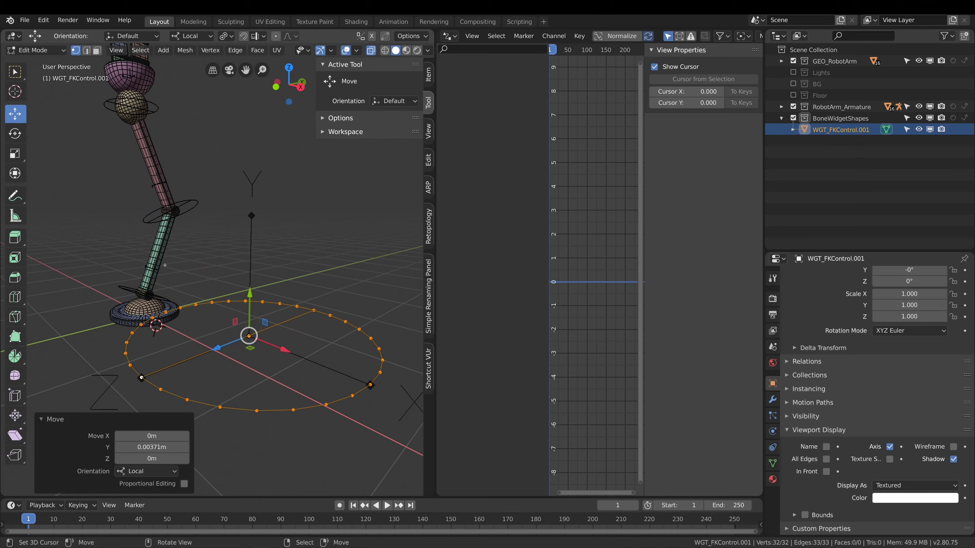
{"action": "left_click_drag", "start_coordinate": [250, 303], "coordinate": [255, 140]}
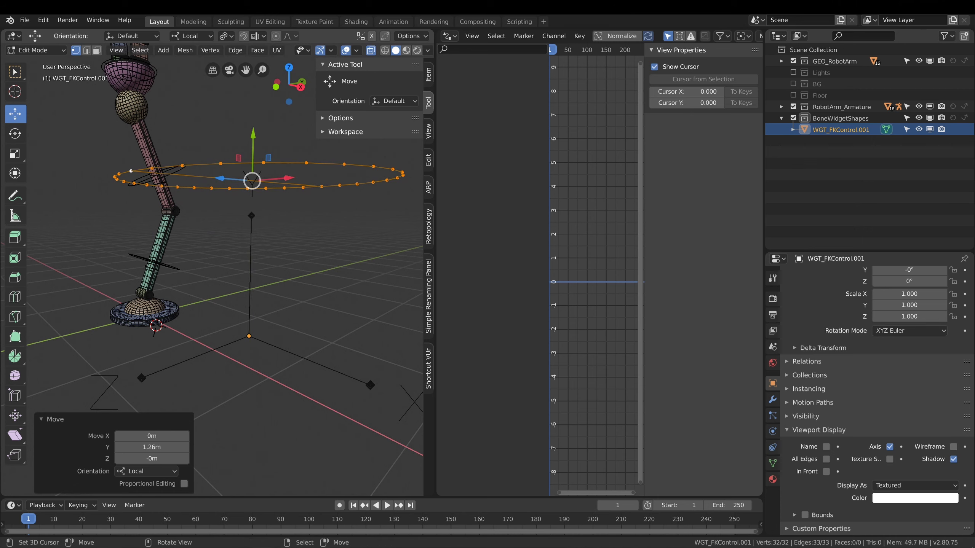
Move the circle mesh of WGT_FKControl.001 about 0.46 m further up its local Y axis and return to Object Mode.
{"action": "middle_click_drag", "start_coordinate": [171, 233], "coordinate": [266, 220]}
{"action": "left_click_drag", "start_coordinate": [265, 220], "coordinate": [263, 152]}
{"action": "middle_click_drag", "start_coordinate": [264, 153], "coordinate": [235, 342]}
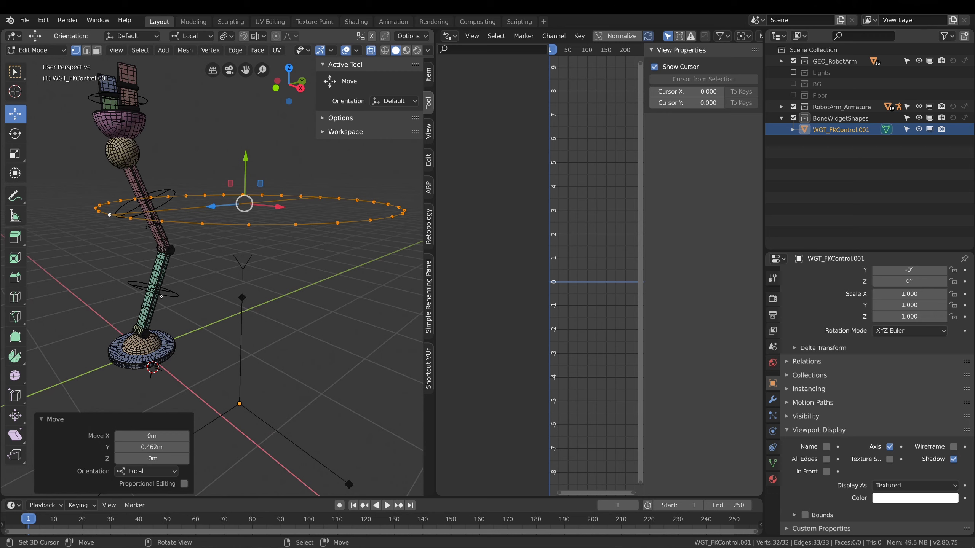
{"action": "middle_click_drag", "start_coordinate": [166, 213], "coordinate": [149, 145]}
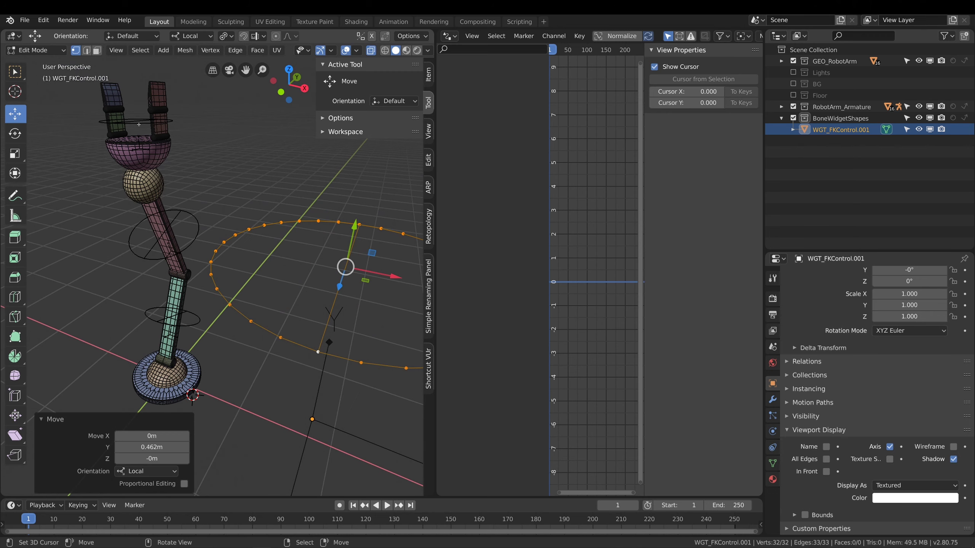
{"action": "left_click", "coordinate": [35, 51]}
{"action": "left_click", "coordinate": [42, 61]}
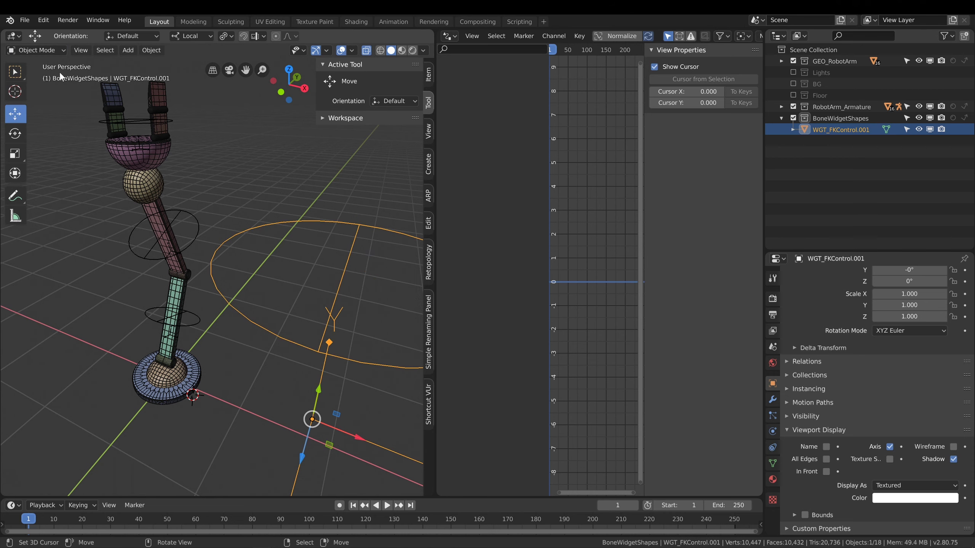
Duplicate the circle widget WGT_FKControl.001 in place and rename the copy WGT_FKControlHand.001.
{"action": "left_click", "coordinate": [140, 121]}
{"action": "middle_click_drag", "start_coordinate": [143, 126], "coordinate": [270, 284]}
{"action": "left_click", "coordinate": [271, 285]}
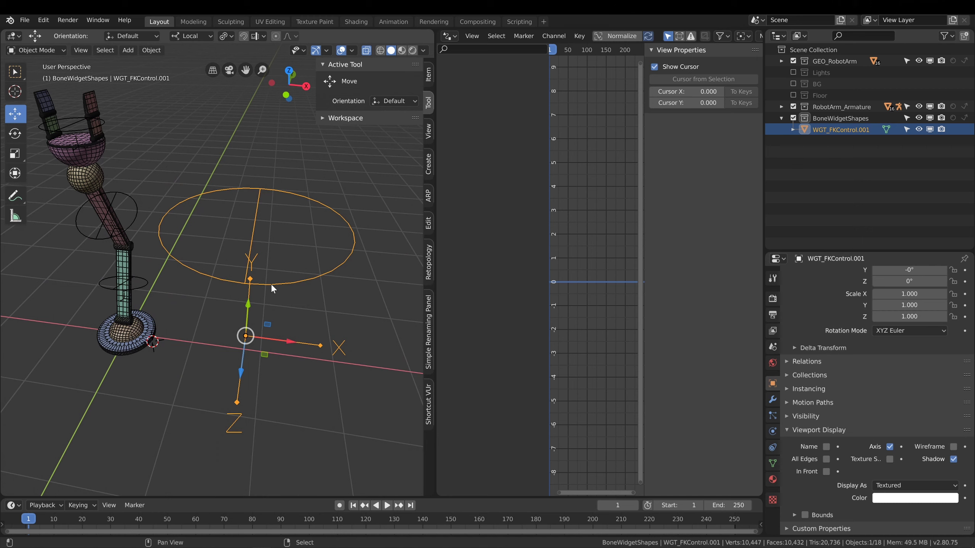
{"action": "key", "text": "shift+d"}
{"action": "right_click", "coordinate": [271, 283]}
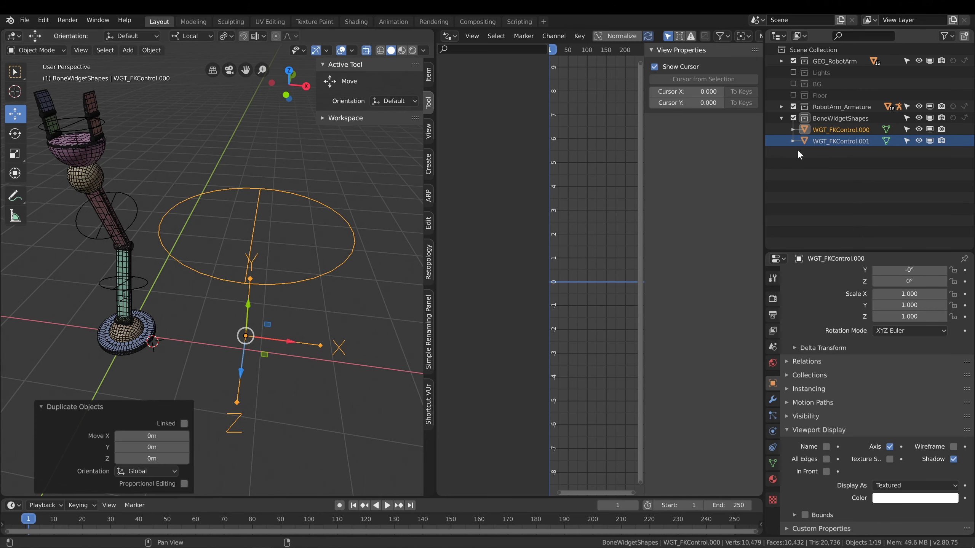
{"action": "left_click", "coordinate": [851, 131]}
{"action": "double_click", "coordinate": [852, 131]}
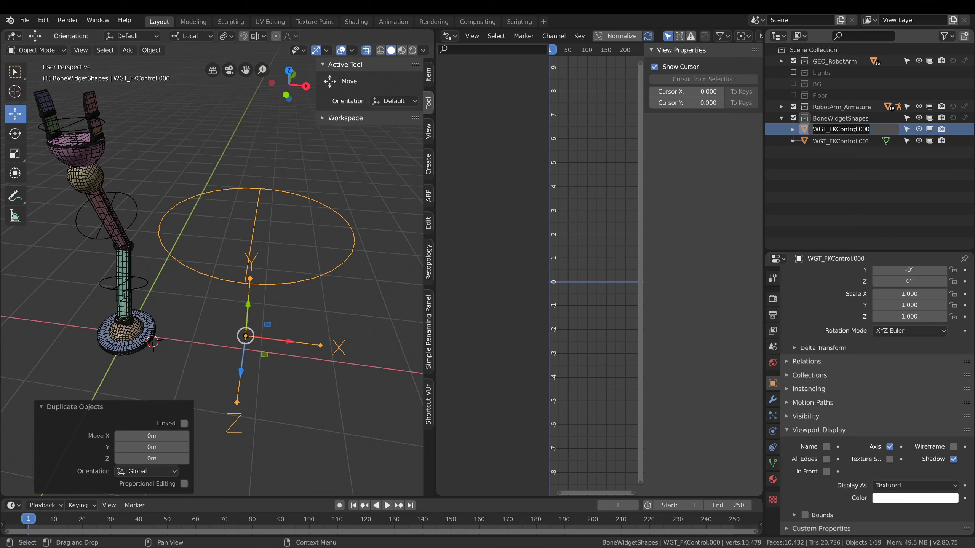
{"action": "left_click", "coordinate": [856, 130]}
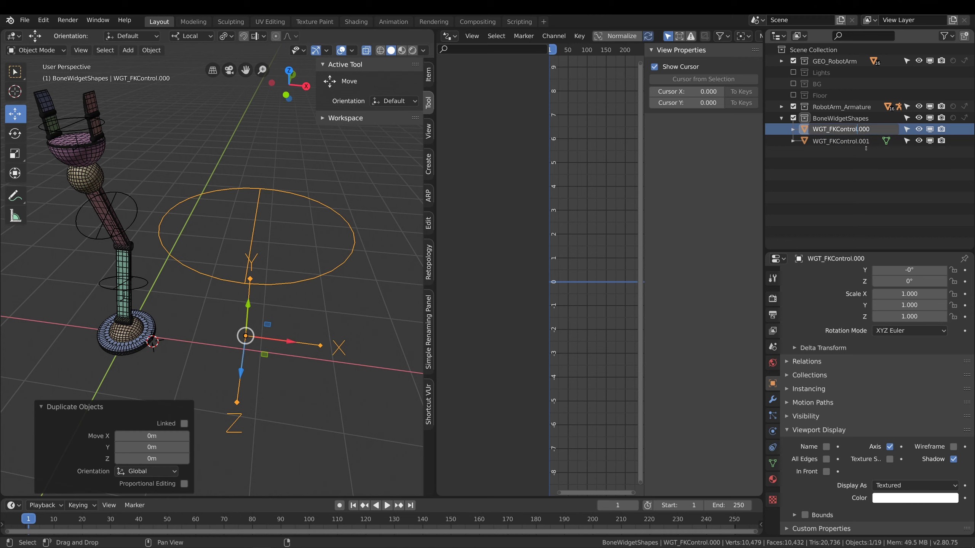
{"action": "type", "text": "Hand"}
{"action": "key", "text": "Return"}
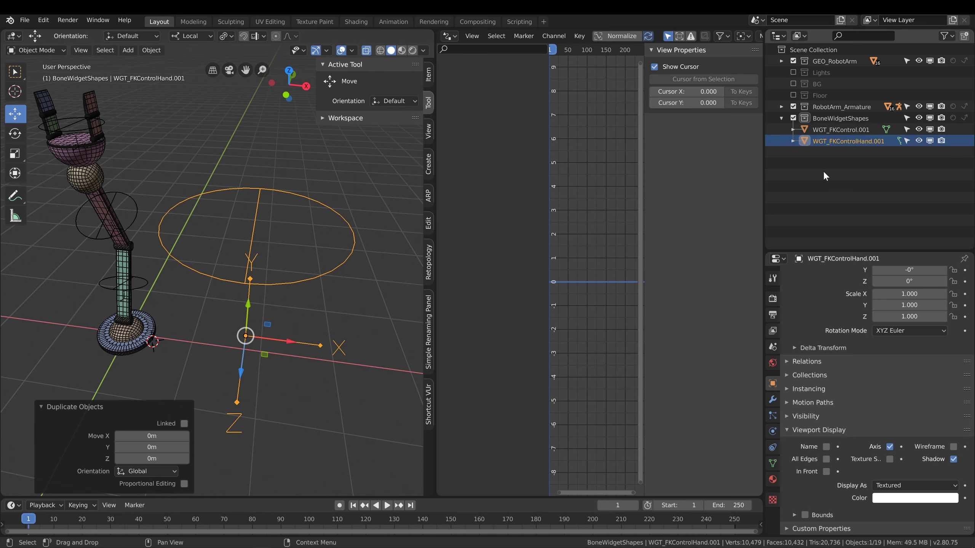
In Pose Mode, clear the custom object from the hand control bone CTRL_FK_hand.001.
{"action": "left_click", "coordinate": [77, 120]}
{"action": "left_click", "coordinate": [31, 49]}
{"action": "left_click", "coordinate": [36, 88]}
{"action": "left_click", "coordinate": [76, 120]}
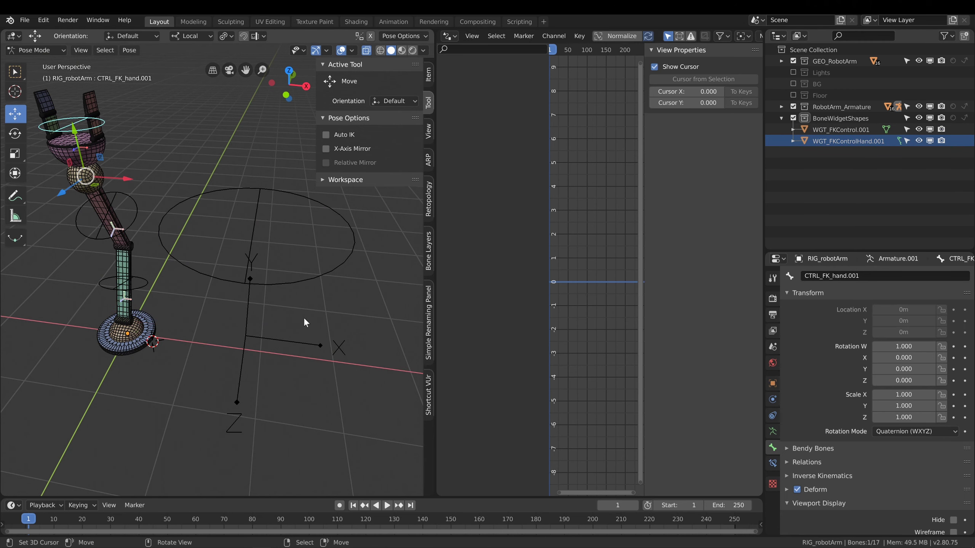
{"action": "left_click", "coordinate": [772, 464]}
{"action": "left_click", "coordinate": [773, 448]}
{"action": "scroll", "coordinate": [806, 461], "scroll_direction": "down", "scroll_amount": 5}
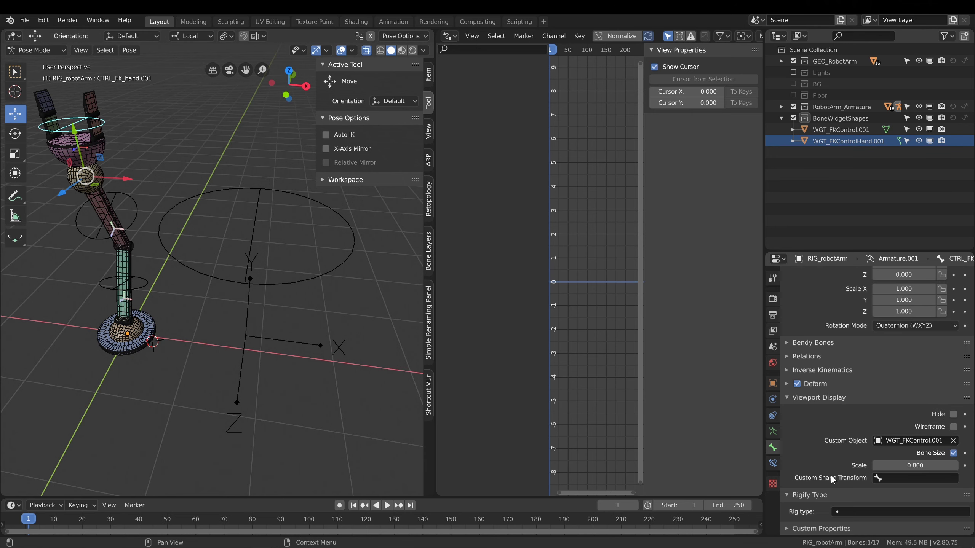
{"action": "left_click", "coordinate": [953, 441]}
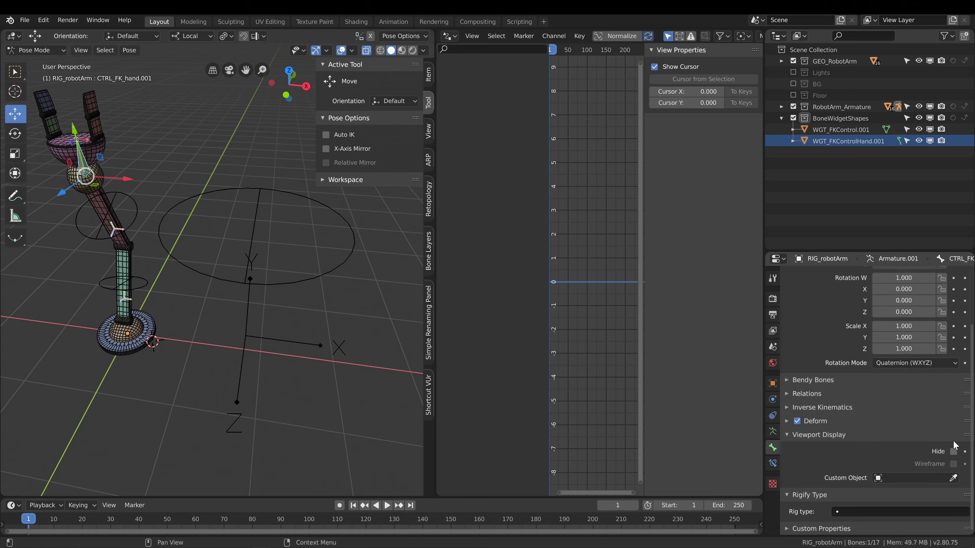
Assign WGT_FKControlHand.001 as the custom object of CTRL_FK_hand.001, searching the object list for "fk".
{"action": "left_click", "coordinate": [954, 478]}
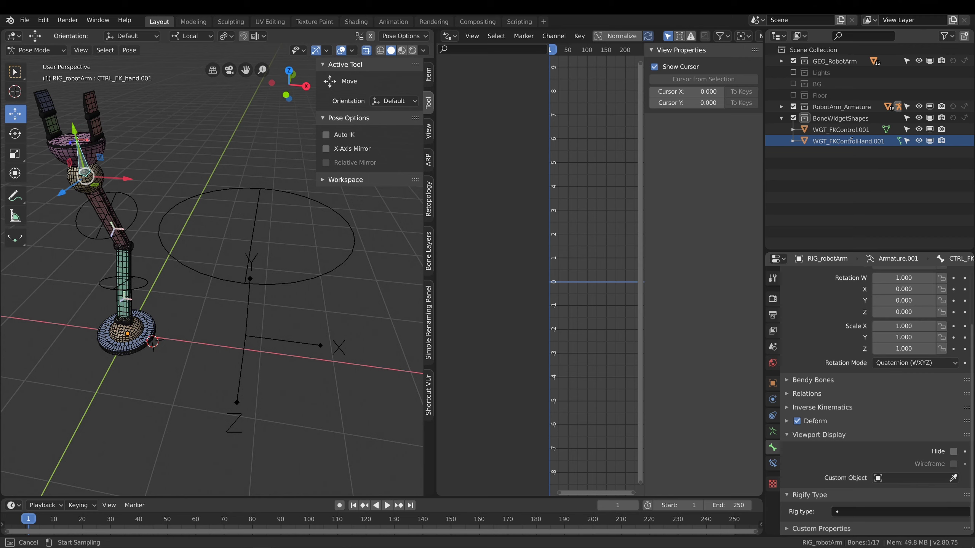
{"action": "left_click", "coordinate": [850, 140]}
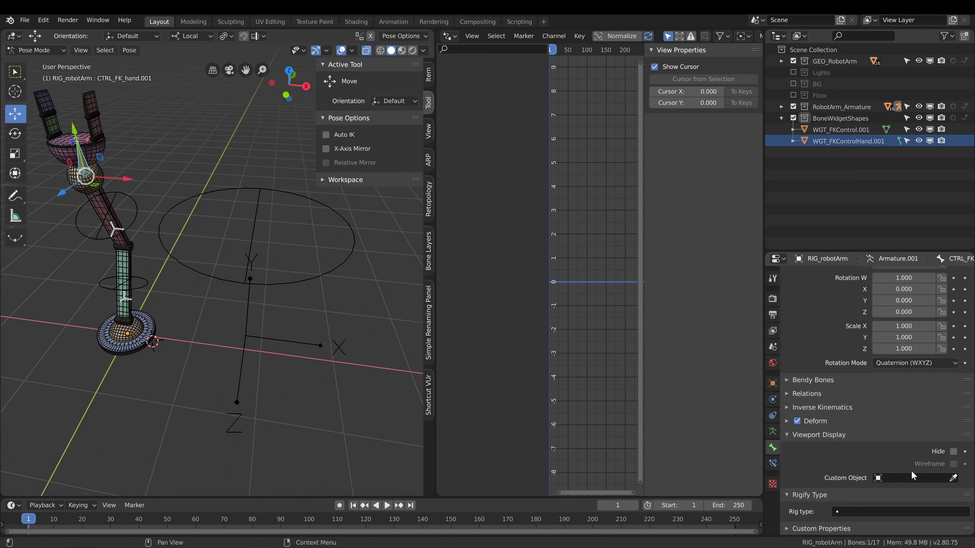
{"action": "left_click", "coordinate": [905, 479]}
{"action": "left_click", "coordinate": [894, 479]}
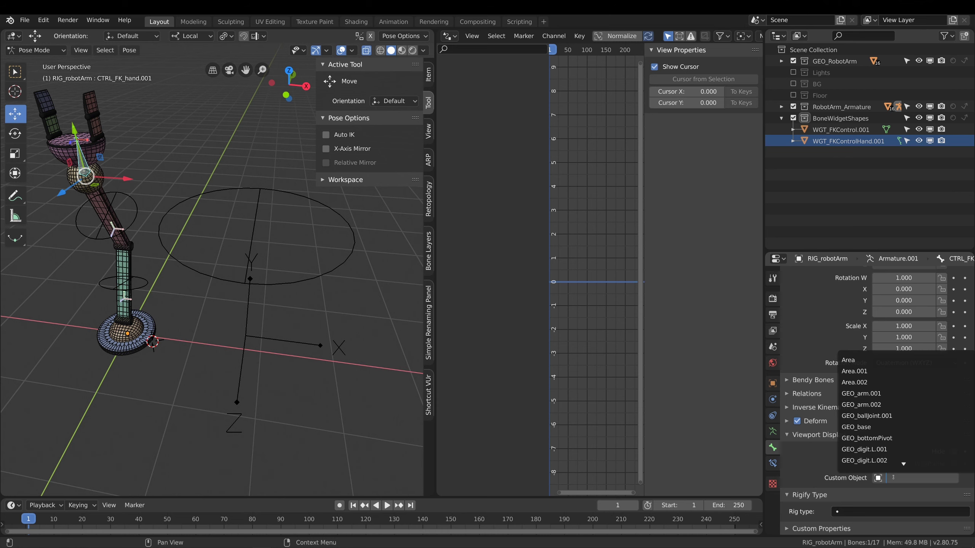
{"action": "type", "text": "fk"}
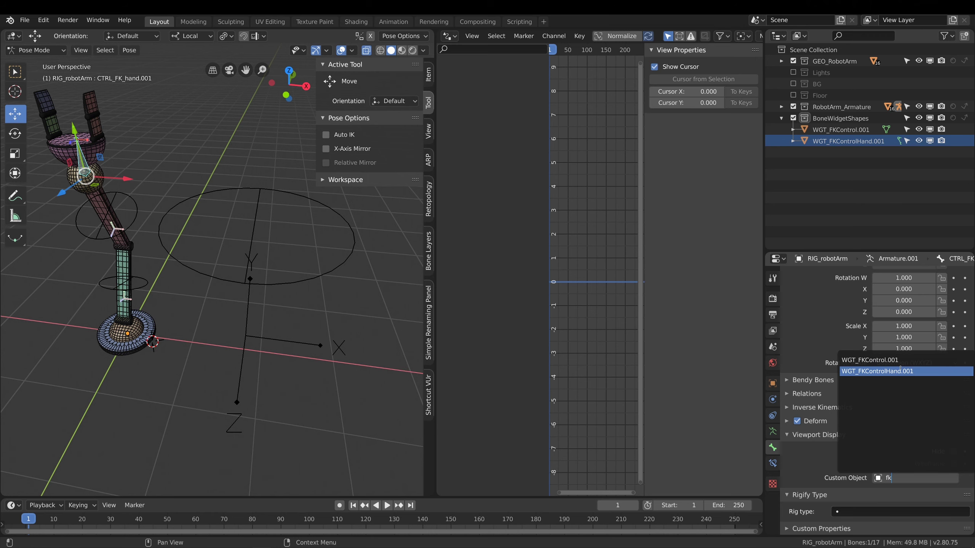
{"action": "left_click", "coordinate": [898, 371]}
Move the circle mesh of WGT_FKControlHand.001 about 1.77 m down its local Y axis in Edit Mode, then return to Object Mode.
{"action": "middle_click_drag", "start_coordinate": [198, 265], "coordinate": [245, 254]}
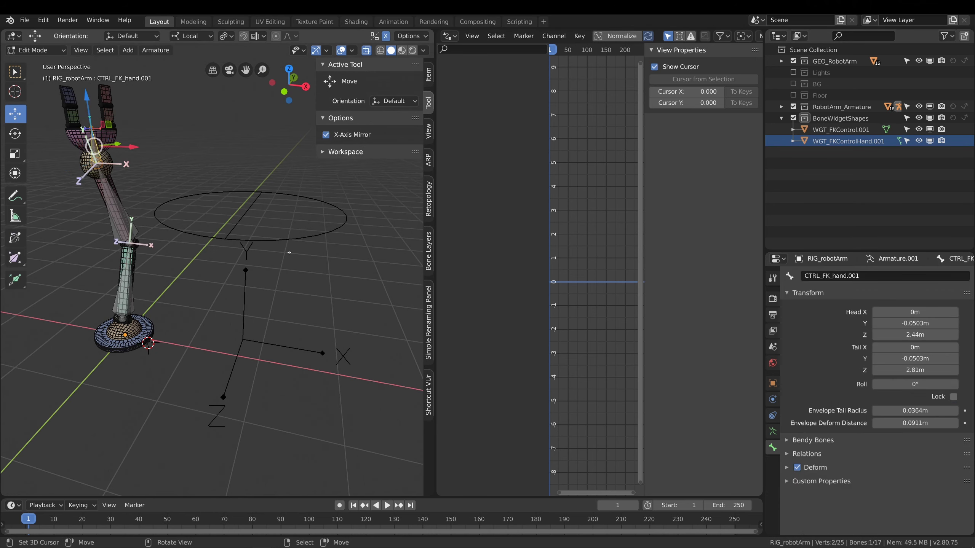
{"action": "left_click", "coordinate": [35, 52]}
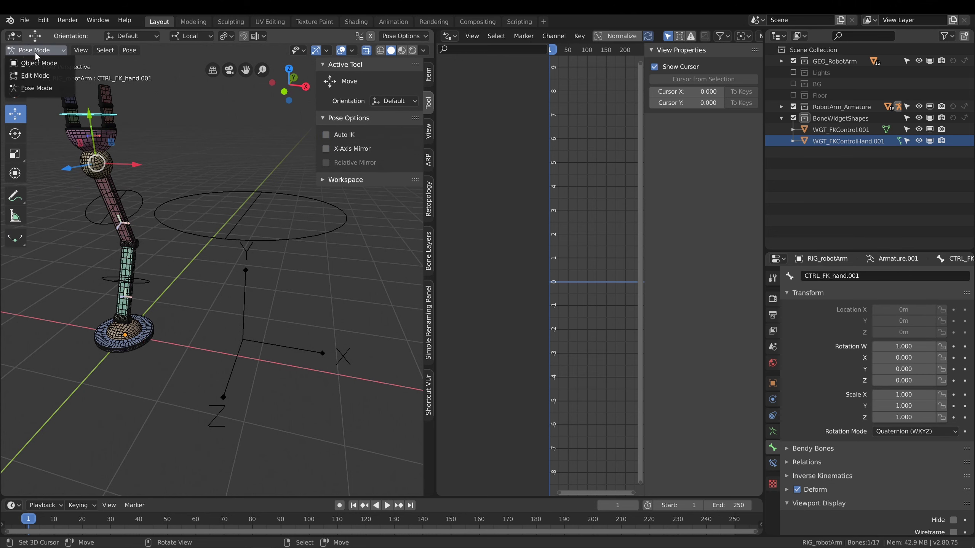
{"action": "left_click", "coordinate": [37, 61]}
{"action": "left_click", "coordinate": [244, 241]}
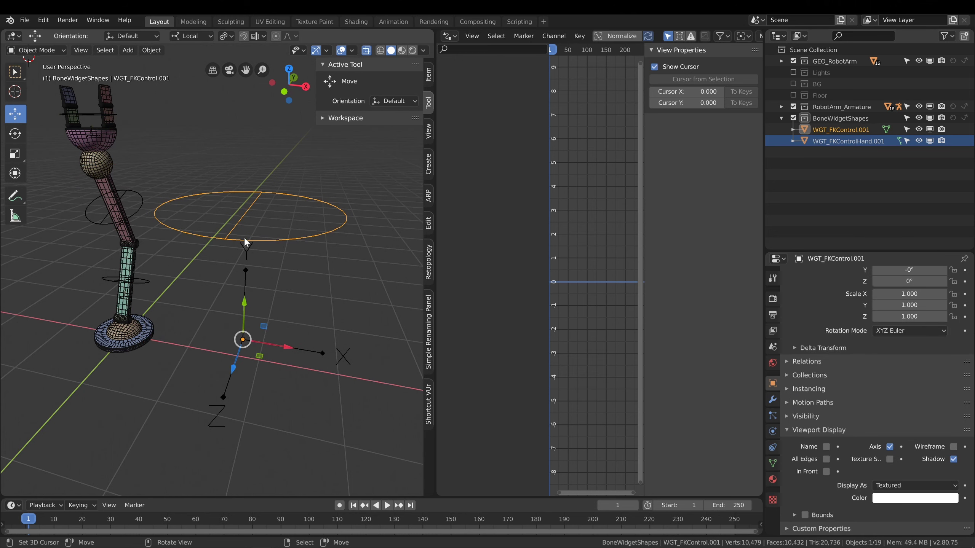
{"action": "key", "text": "Tab"}
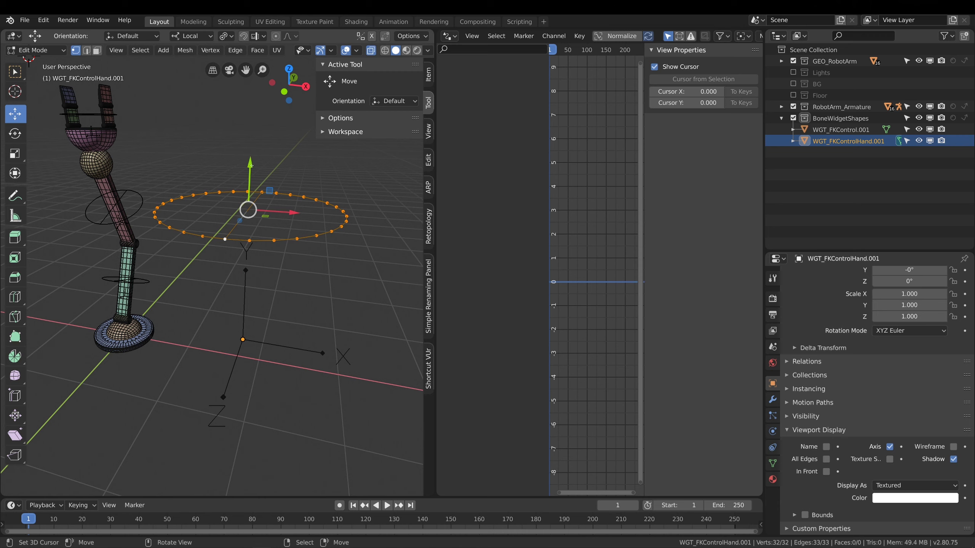
{"action": "left_click_drag", "start_coordinate": [250, 173], "coordinate": [261, 305]}
{"action": "mouse_move", "coordinate": [262, 305]}
{"action": "middle_mouse_down"}
{"action": "mouse_move", "coordinate": [182, 291]}
{"action": "mouse_move", "coordinate": [252, 302]}
{"action": "middle_mouse_up"}
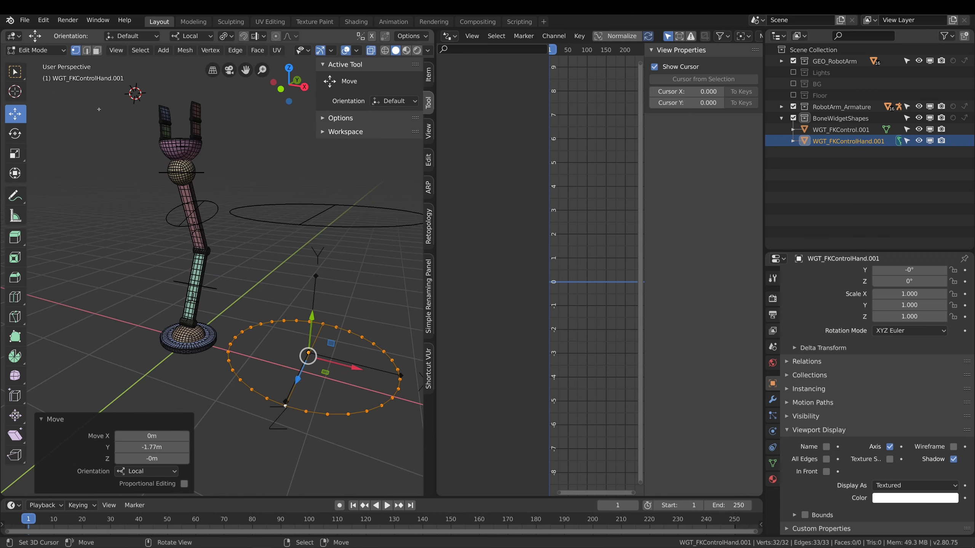
{"action": "left_click", "coordinate": [48, 51]}
{"action": "left_click", "coordinate": [31, 64]}
Hide WGT_FKControl.001 in the viewport and check the hand circle's placement around the ball joint.
{"action": "middle_click_drag", "start_coordinate": [173, 161], "coordinate": [207, 229]}
{"action": "middle_click_drag", "start_coordinate": [308, 246], "coordinate": [397, 263]}
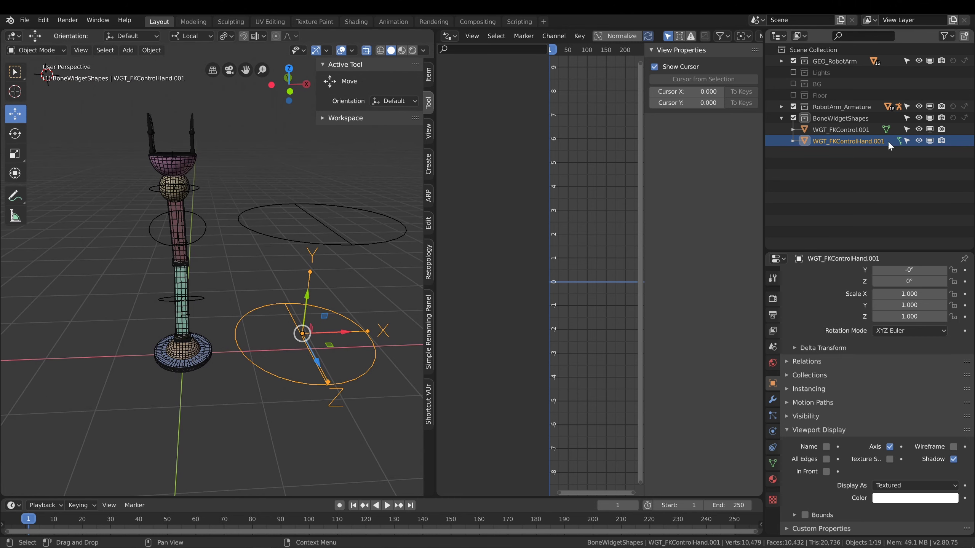
{"action": "left_click", "coordinate": [918, 129]}
{"action": "middle_click_drag", "start_coordinate": [387, 284], "coordinate": [329, 268]}
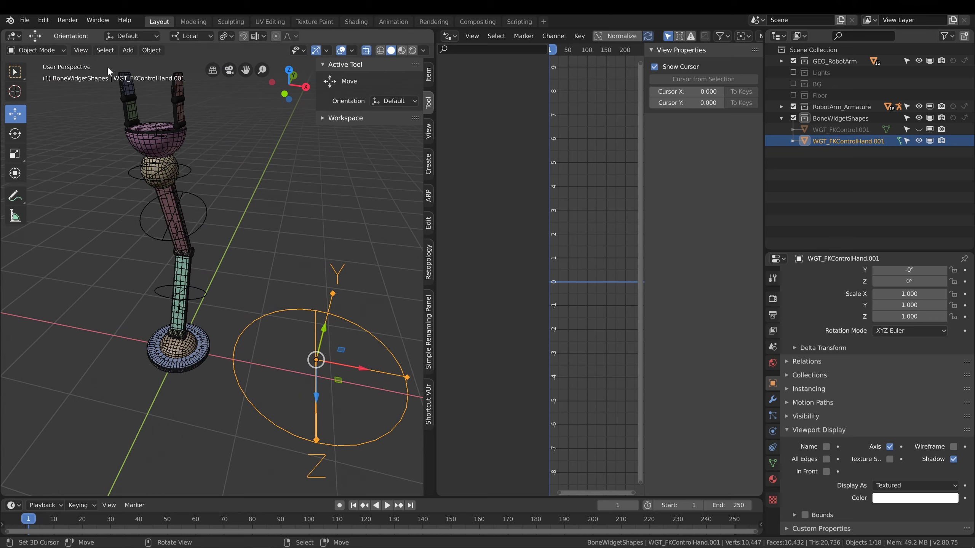
{"action": "middle_click_drag", "start_coordinate": [179, 153], "coordinate": [192, 145]}
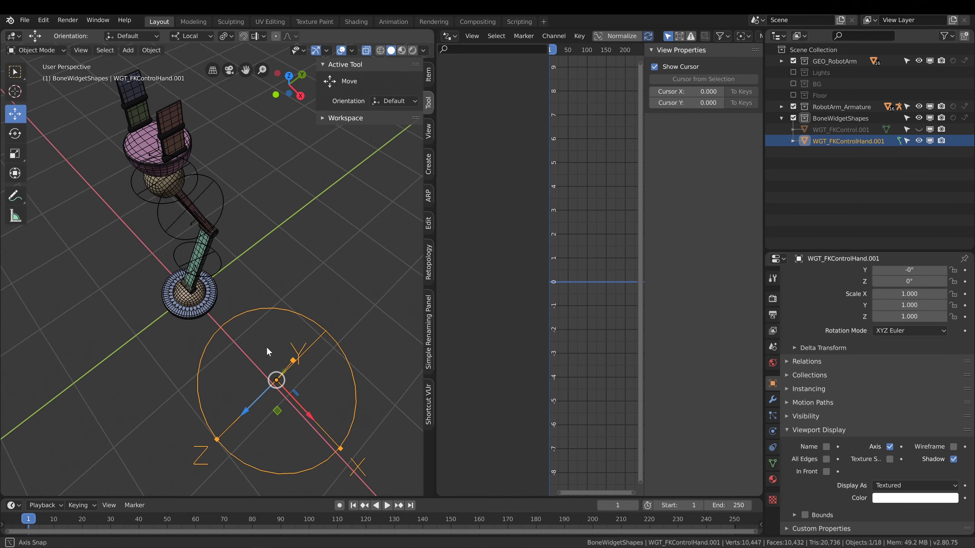
{"action": "middle_click_drag", "start_coordinate": [270, 353], "coordinate": [274, 308]}
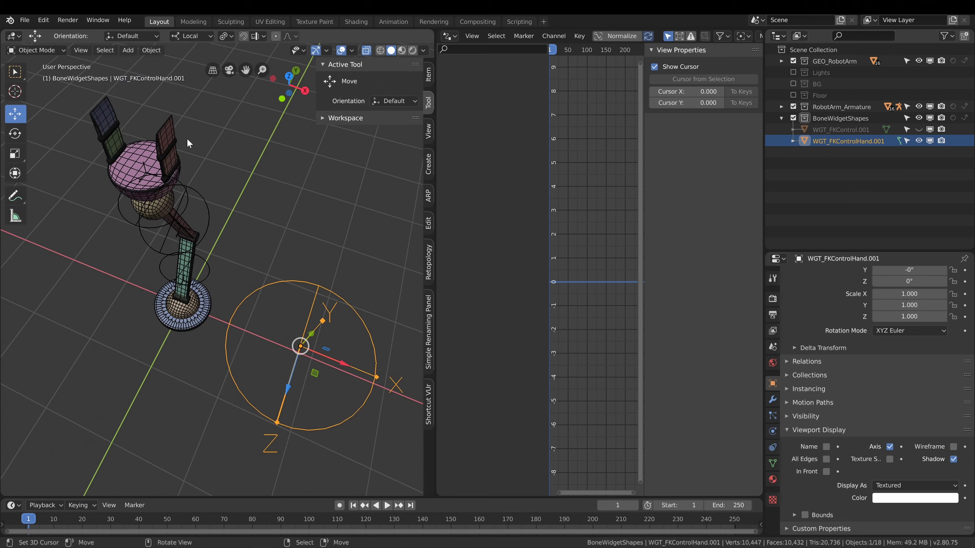
{"action": "middle_click_drag", "start_coordinate": [213, 281], "coordinate": [418, 303]}
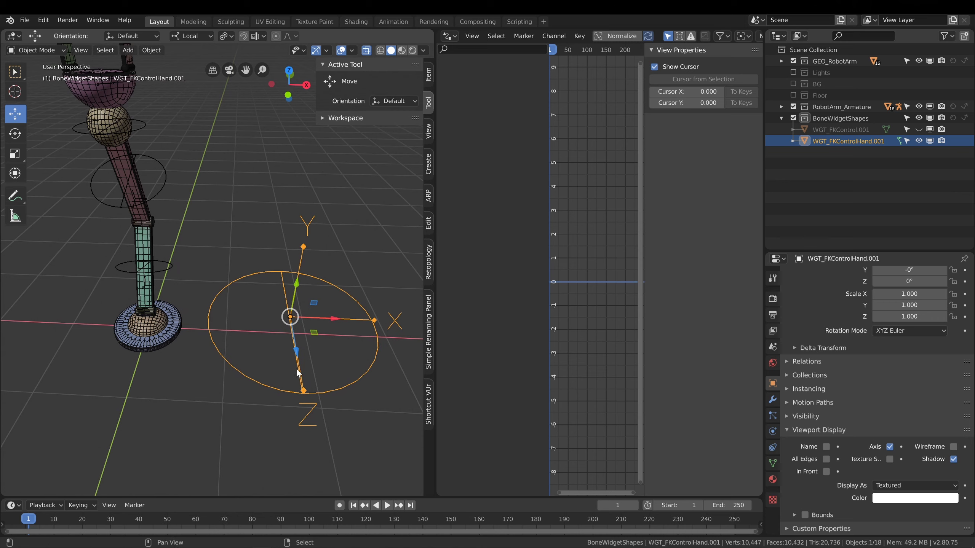
Duplicate WGT_FKControlHand.001 in place and rename the copy WGT_FKControlFingers.001.
{"action": "key", "text": "shift+d"}
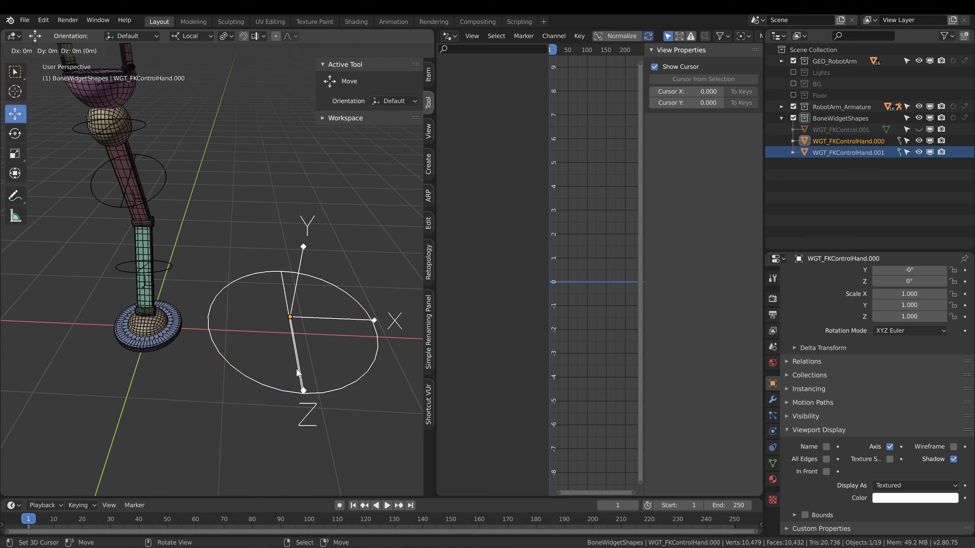
{"action": "key", "text": "Escape"}
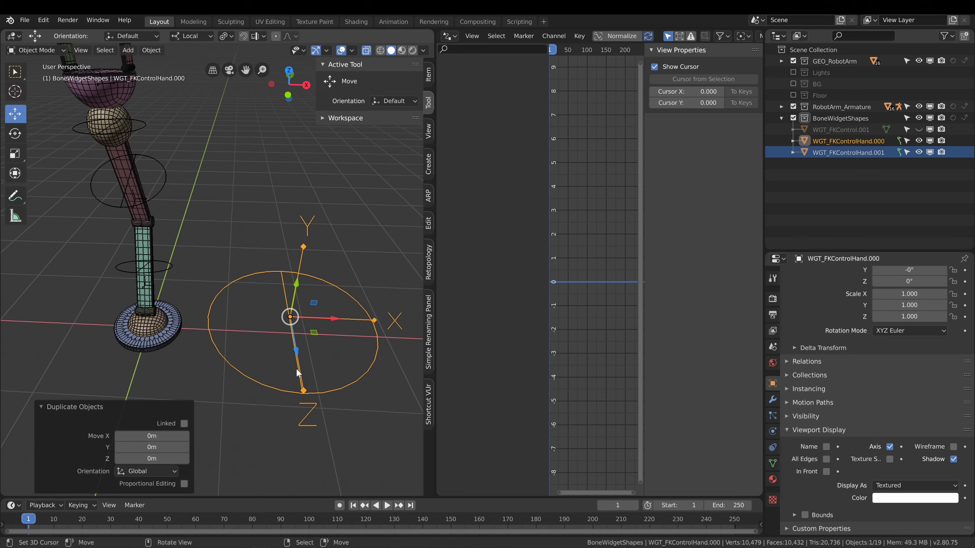
{"action": "double_click", "coordinate": [846, 141]}
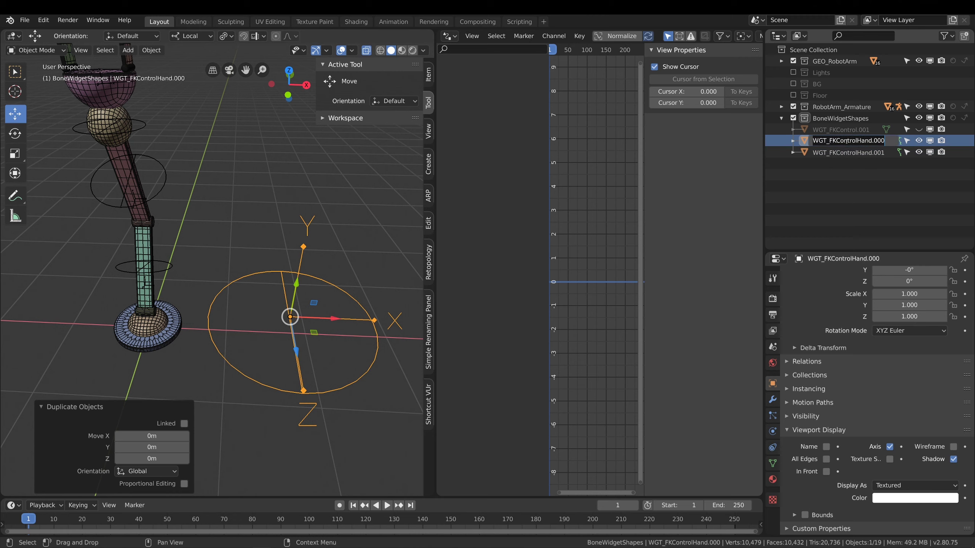
{"action": "left_click_drag", "start_coordinate": [860, 141], "coordinate": [894, 147]}
{"action": "type", "text": "Fingers."}
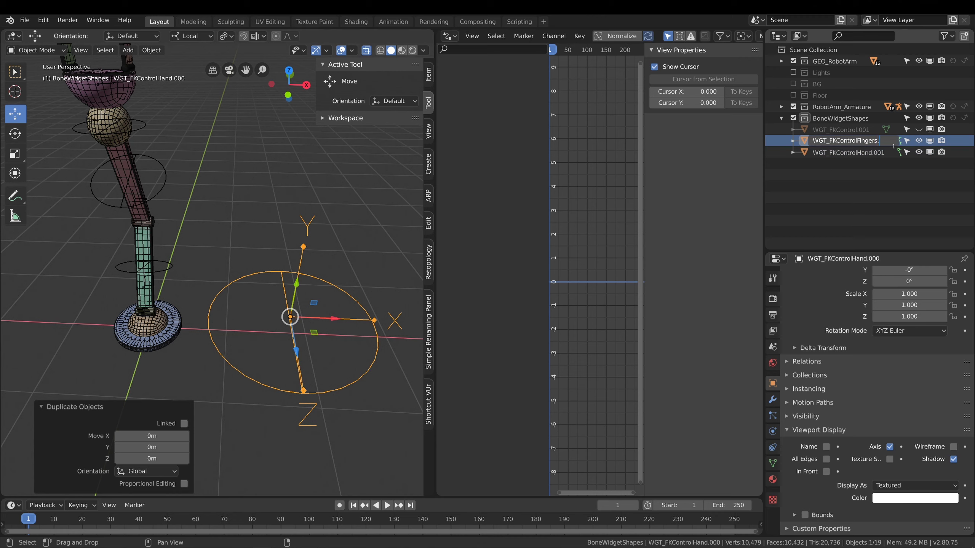
{"action": "type", "text": "001"}
{"action": "key", "text": "Return"}
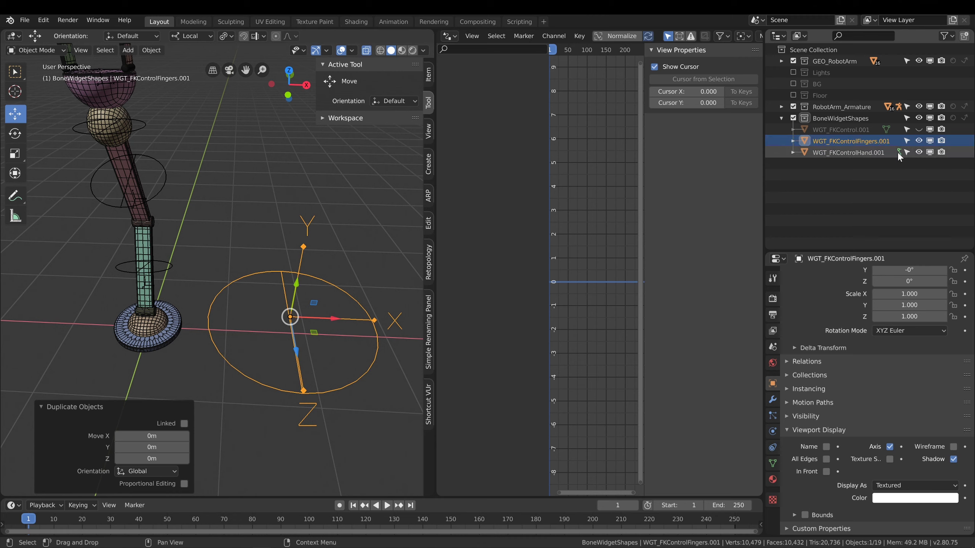
Hide WGT_FKControlHand.001 and show the first armature layer of RIG_robotArm together with the second.
{"action": "left_click", "coordinate": [918, 153]}
{"action": "middle_click_drag", "start_coordinate": [171, 186], "coordinate": [212, 200]}
{"action": "left_click", "coordinate": [199, 194]}
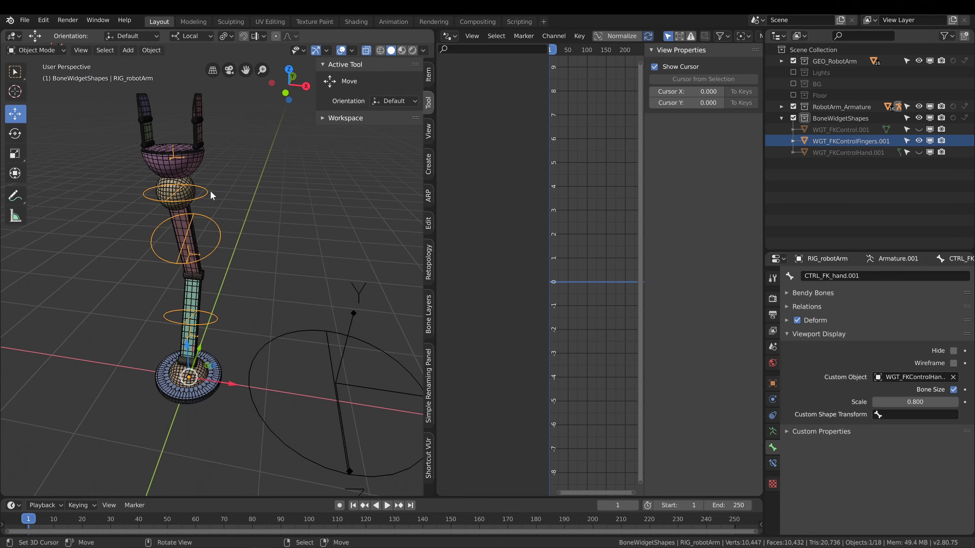
{"action": "left_click", "coordinate": [772, 431]}
{"action": "left_click", "coordinate": [789, 335], "text": "shift"}
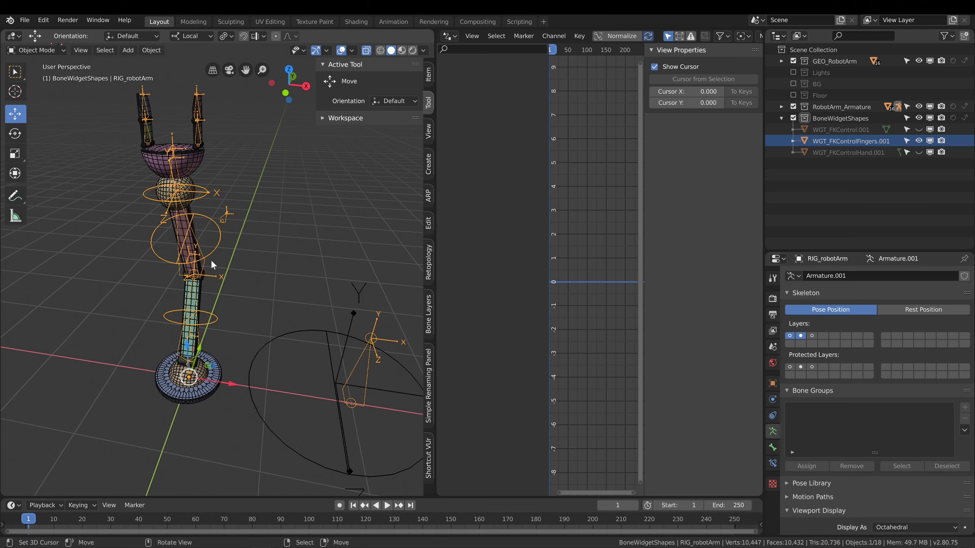
Switch RIG_robotArm to Pose Mode to work on the finger bones.
{"action": "middle_click_drag", "start_coordinate": [198, 223], "coordinate": [261, 252]}
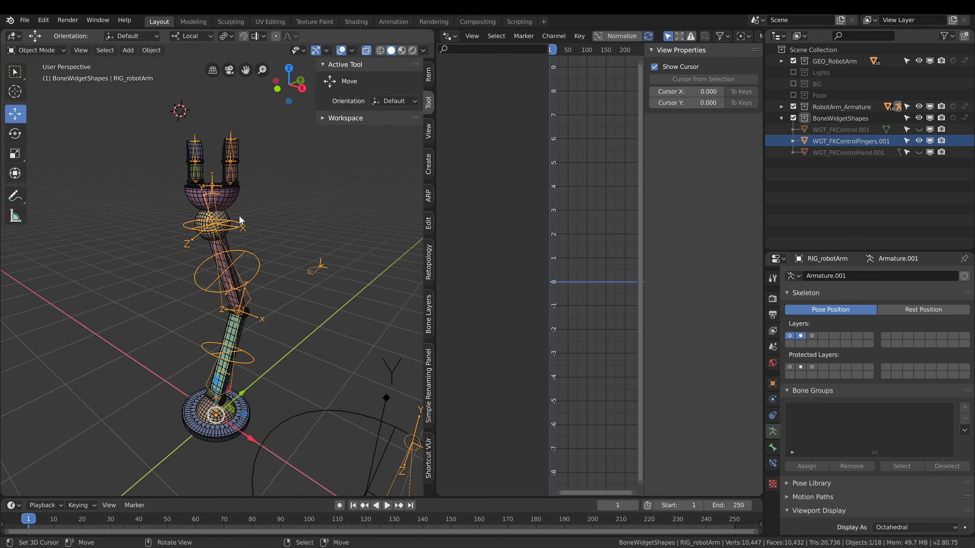
{"action": "middle_click_drag", "start_coordinate": [239, 215], "coordinate": [112, 99], "text": "ctrl"}
{"action": "left_click", "coordinate": [37, 50]}
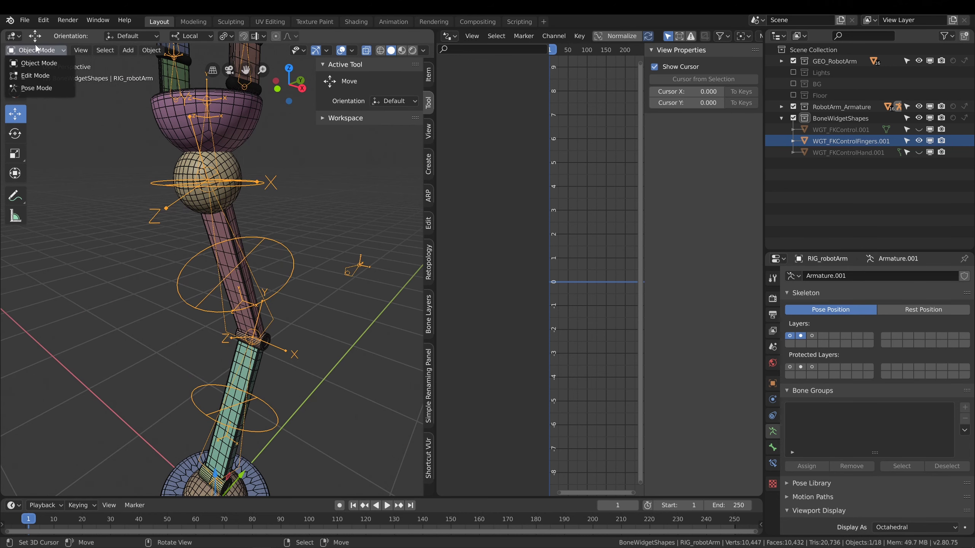
{"action": "left_click", "coordinate": [35, 88]}
{"action": "middle_click_drag", "start_coordinate": [188, 100], "coordinate": [230, 218], "text": "shift"}
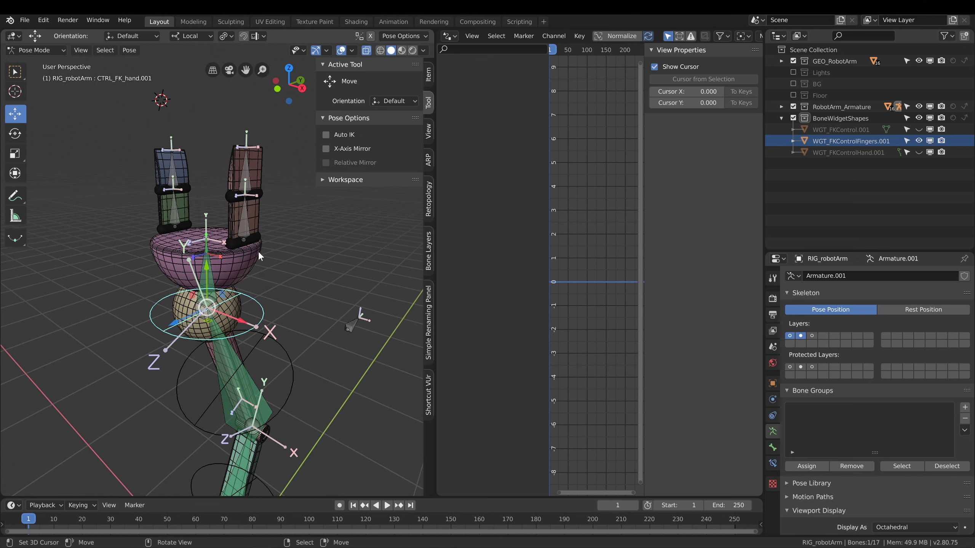
Check the names of the DEF finger bones on both sides of the hand and view the bone properties of DEF_finger.L.002.
{"action": "middle_click_drag", "start_coordinate": [256, 220], "coordinate": [278, 176]}
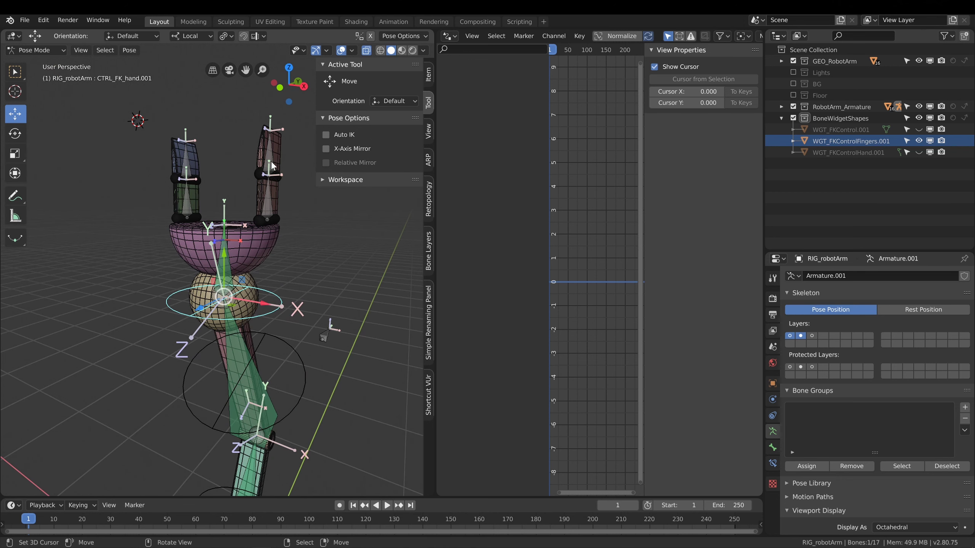
{"action": "right_click", "coordinate": [270, 205]}
{"action": "right_click", "coordinate": [269, 138]}
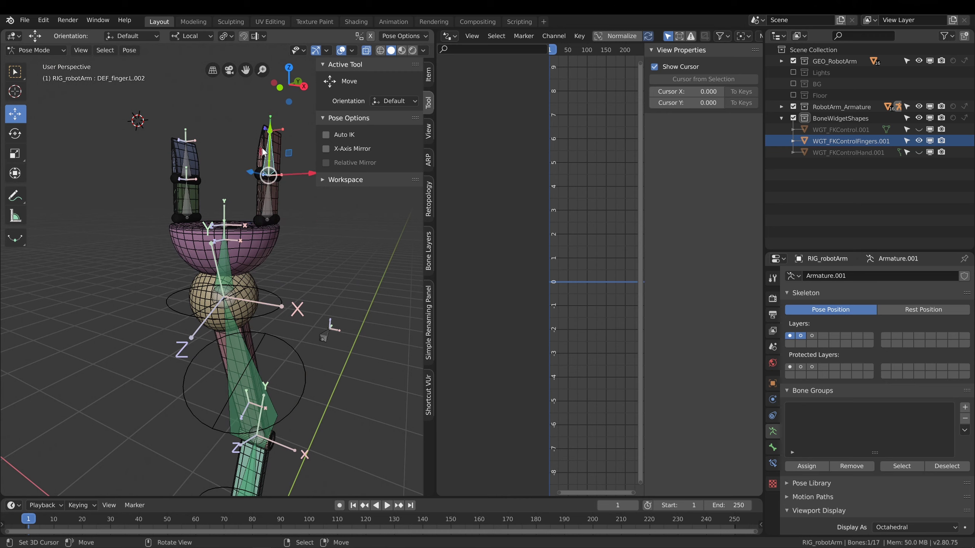
{"action": "right_click", "coordinate": [197, 157]}
{"action": "right_click", "coordinate": [194, 205]}
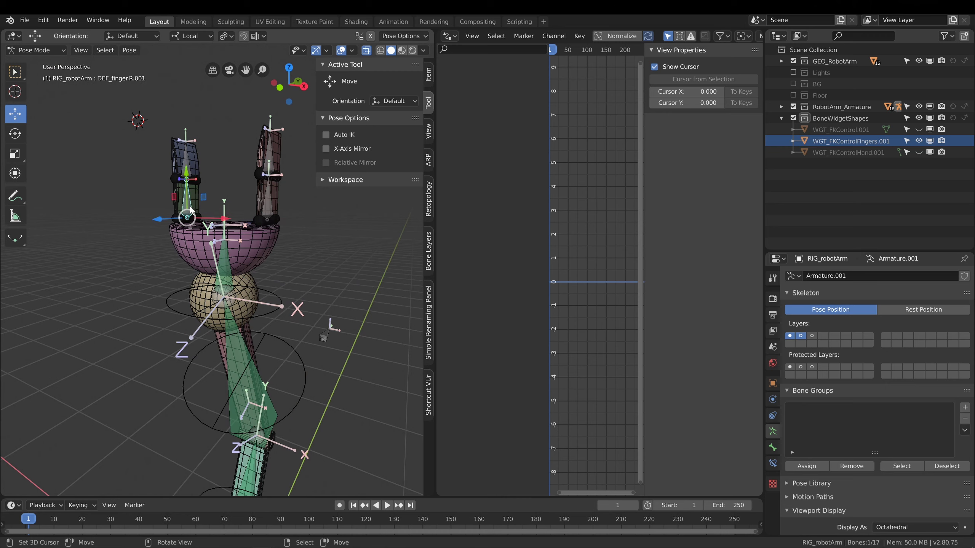
{"action": "right_click", "coordinate": [263, 204]}
{"action": "right_click", "coordinate": [271, 158]}
{"action": "mouse_move", "coordinate": [260, 222]}
{"action": "middle_mouse_down"}
{"action": "mouse_move", "coordinate": [272, 226]}
{"action": "mouse_move", "coordinate": [273, 212]}
{"action": "mouse_move", "coordinate": [262, 208]}
{"action": "middle_mouse_up"}
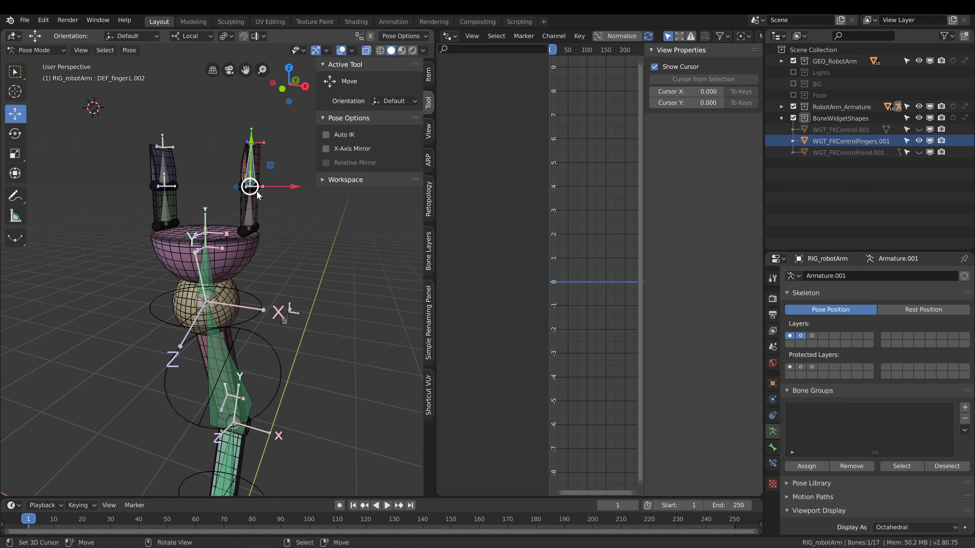
{"action": "right_click", "coordinate": [256, 216]}
{"action": "right_click", "coordinate": [255, 173]}
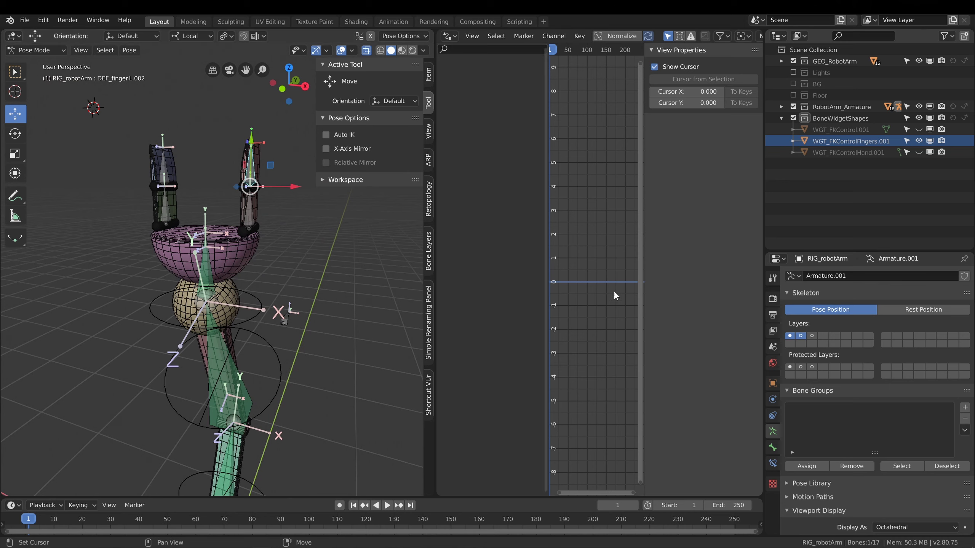
{"action": "left_click", "coordinate": [773, 447]}
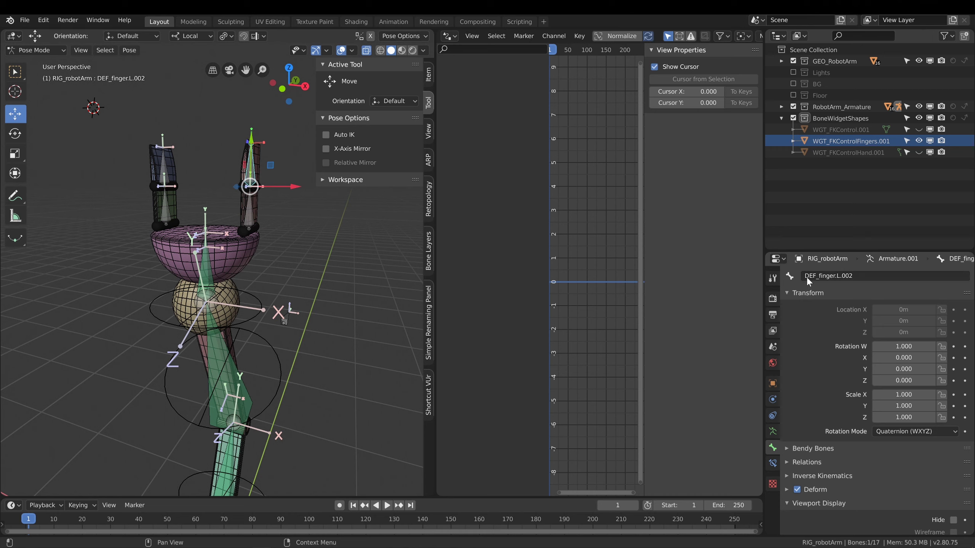
Select all four DEF finger bones and duplicate them in place in Edit Mode.
{"action": "middle_click_drag", "start_coordinate": [279, 276], "coordinate": [261, 255]}
{"action": "scroll", "coordinate": [261, 256], "scroll_direction": "up", "scroll_amount": 2}
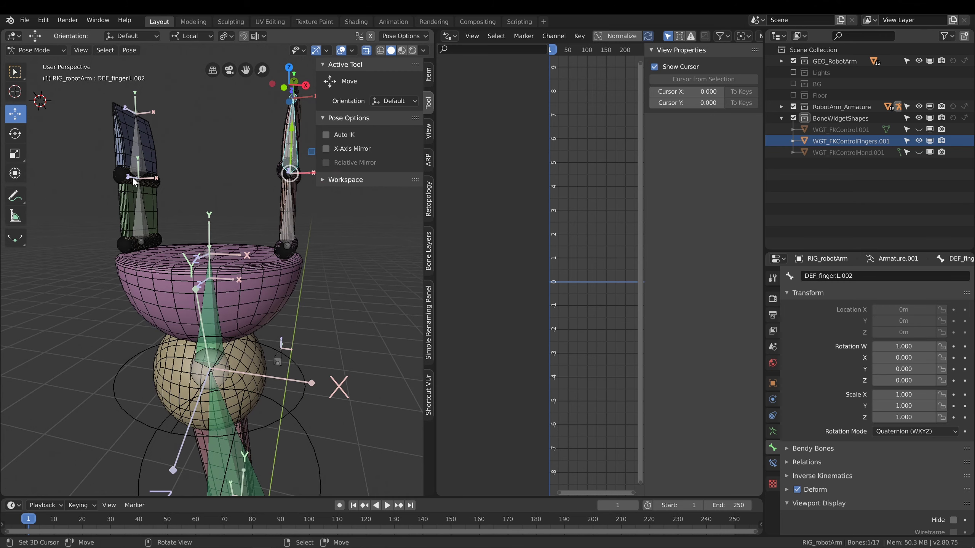
{"action": "left_click", "coordinate": [294, 213], "text": "shift"}
{"action": "left_click", "coordinate": [146, 213], "text": "shift"}
{"action": "left_click", "coordinate": [143, 152], "text": "shift"}
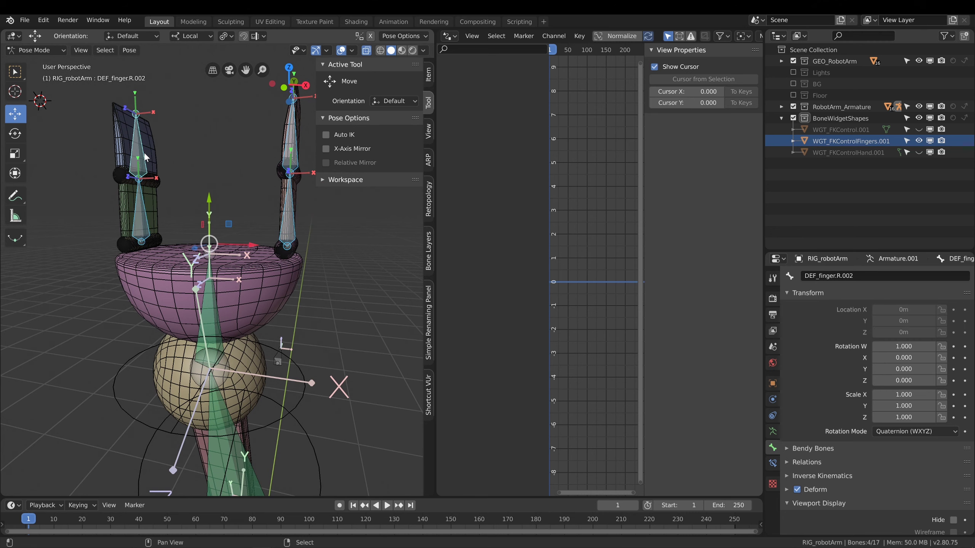
{"action": "scroll", "coordinate": [227, 276], "scroll_direction": "down", "scroll_amount": 3}
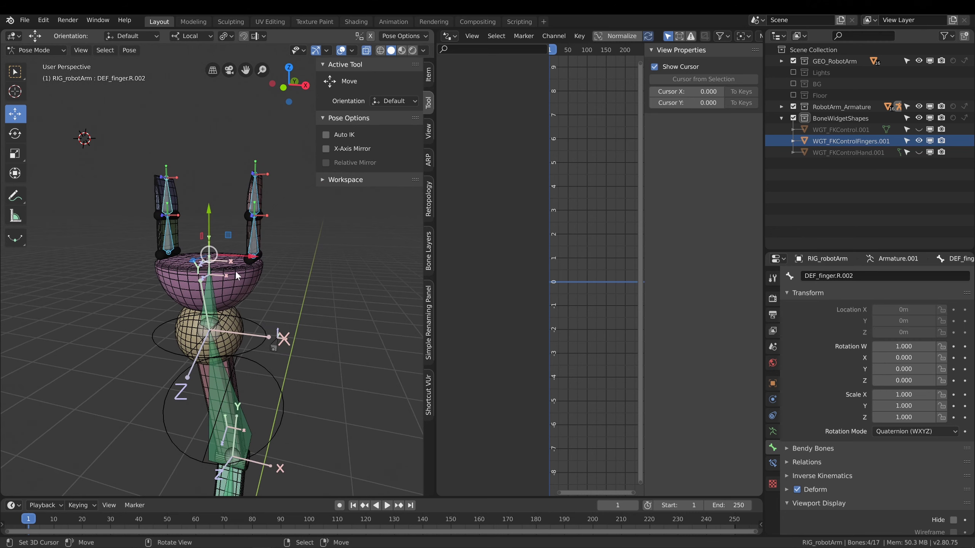
{"action": "key", "text": "Tab"}
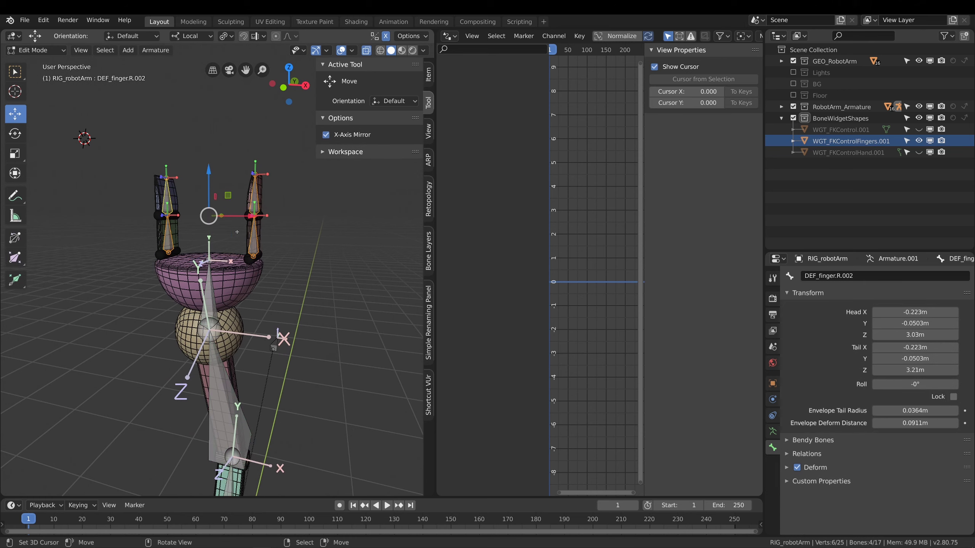
{"action": "key", "text": "shift"}
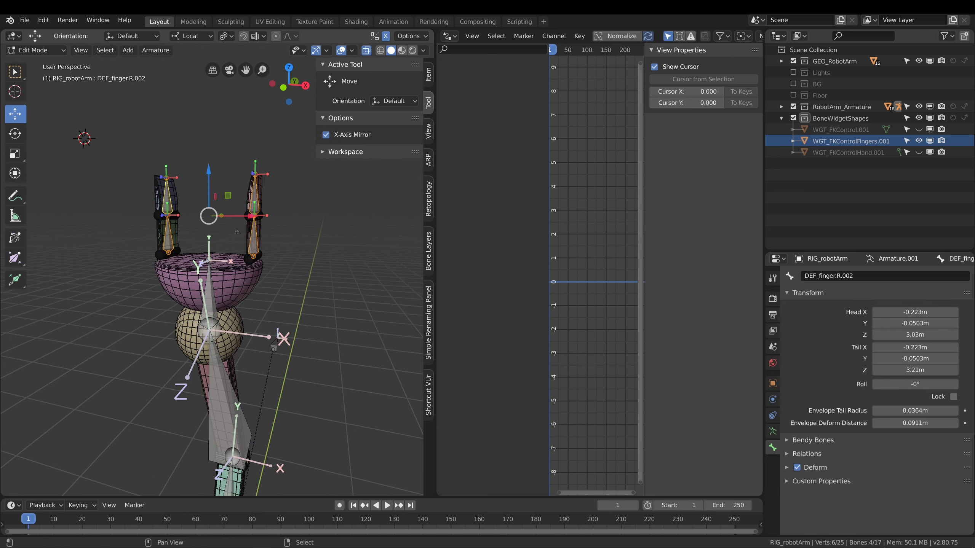
{"action": "key", "text": "shift+d"}
{"action": "key", "text": "Escape"}
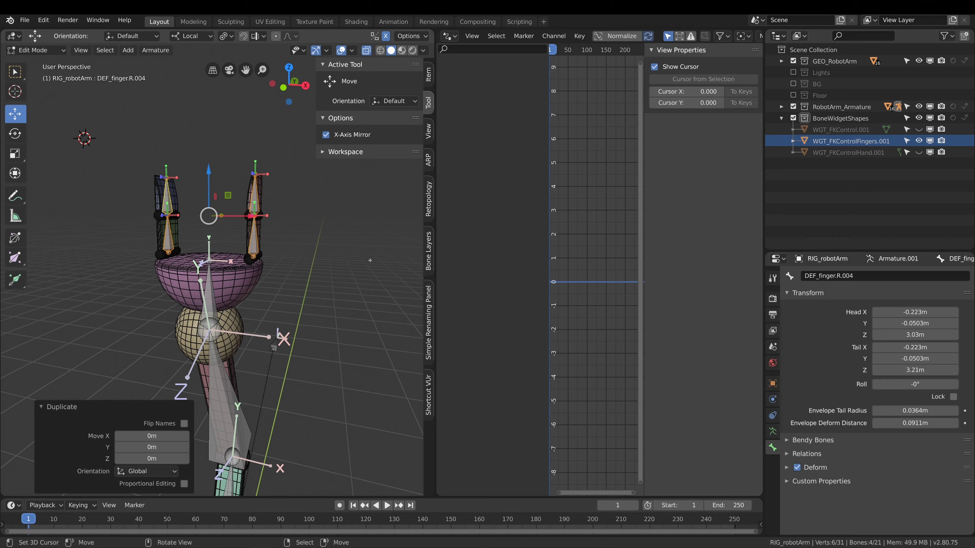
Move the duplicated finger bones to the fourth bone layer and show only that layer of the armature.
{"action": "key", "text": "m"}
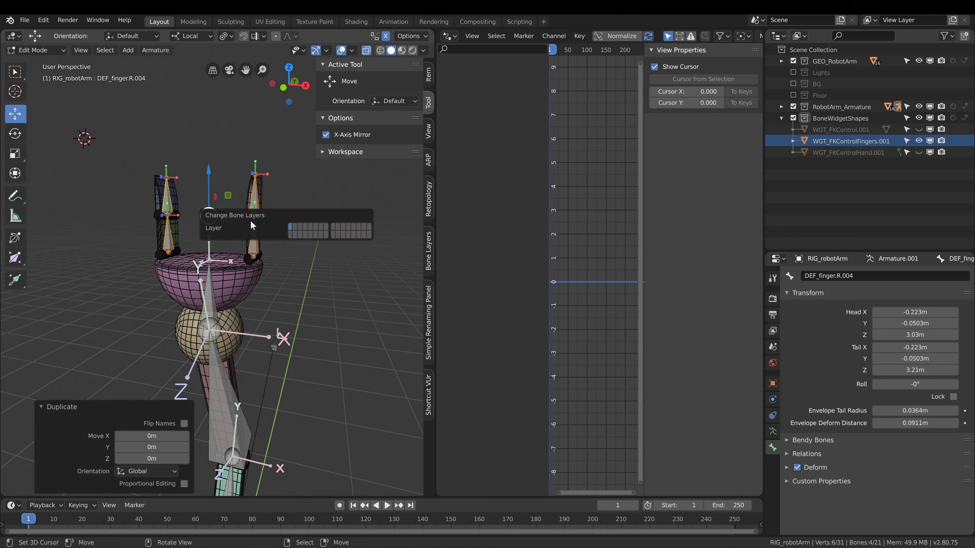
{"action": "left_click", "coordinate": [305, 227]}
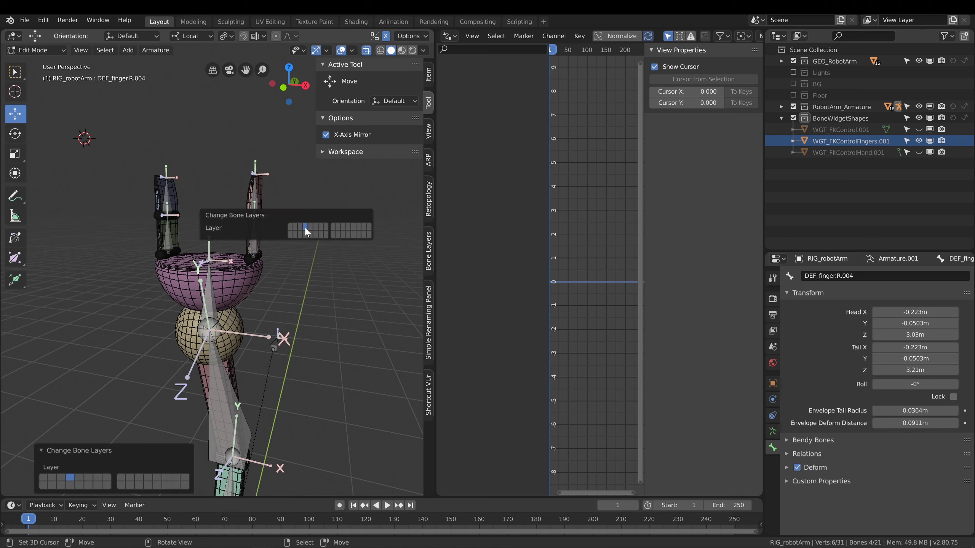
{"action": "left_click", "coordinate": [773, 431]}
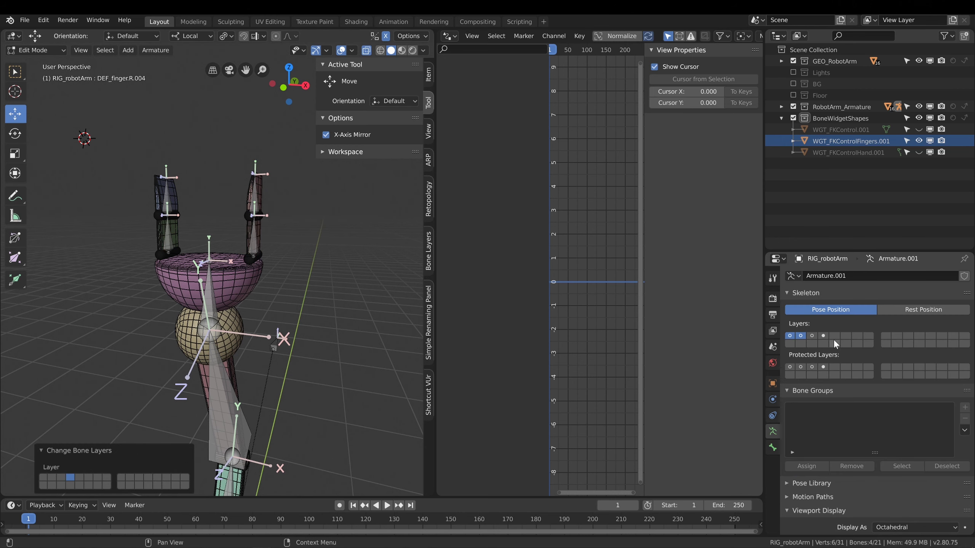
{"action": "left_click", "coordinate": [823, 336]}
{"action": "middle_click_drag", "start_coordinate": [315, 269], "coordinate": [292, 269]}
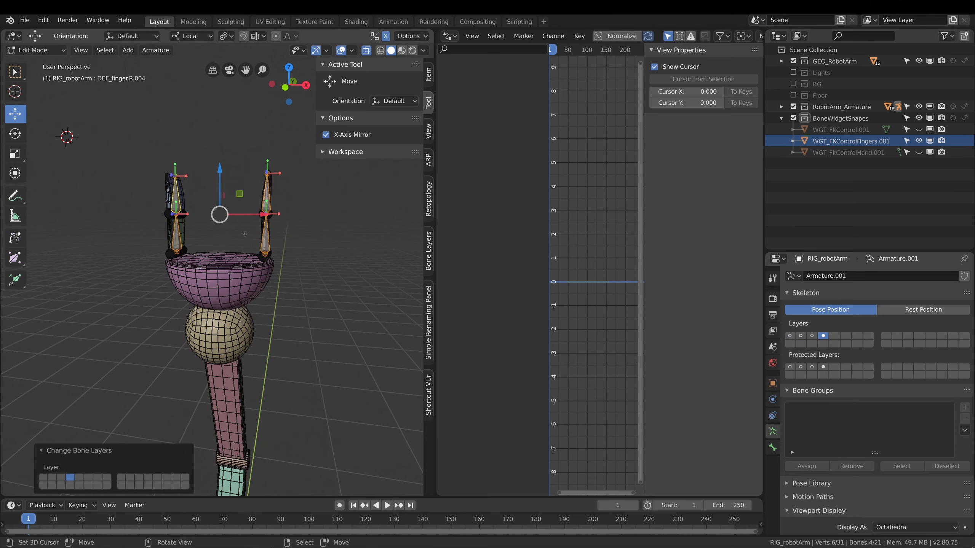
Rename the duplicated .L finger bones CTRL_finger.L.001 for the lower one and CTRL_finger.L.002 for the upper one.
{"action": "left_click", "coordinate": [258, 210]}
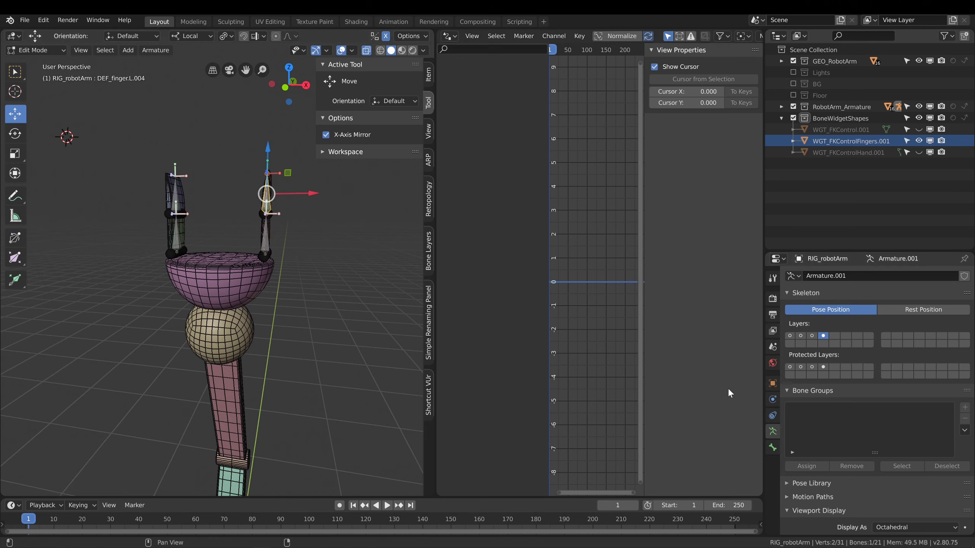
{"action": "left_click", "coordinate": [772, 447]}
{"action": "left_click", "coordinate": [814, 275]}
{"action": "left_click", "coordinate": [265, 234]}
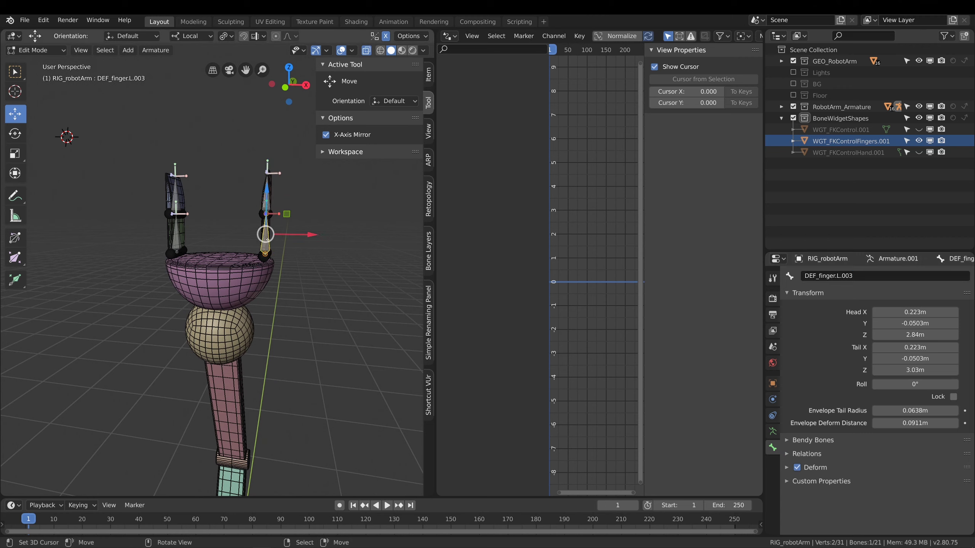
{"action": "left_click_drag", "start_coordinate": [816, 276], "coordinate": [805, 277]}
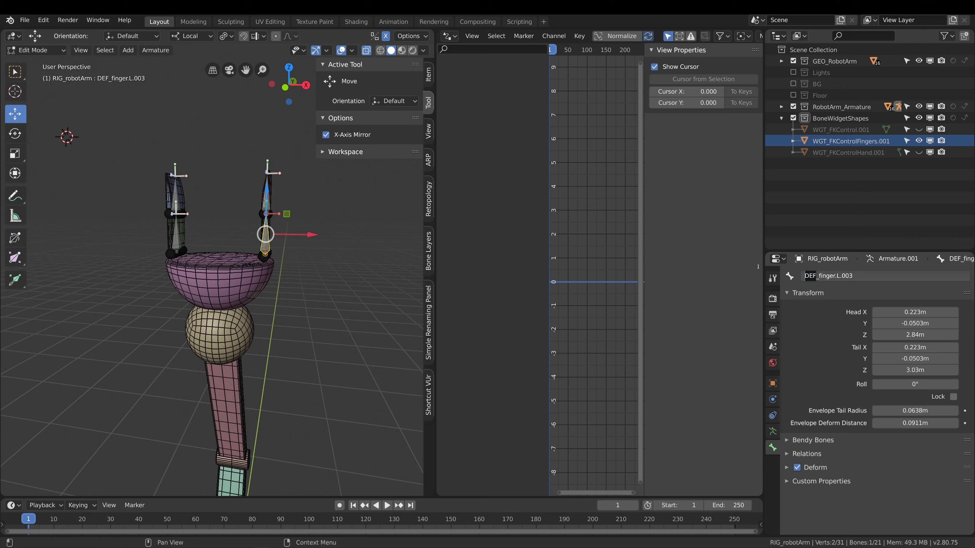
{"action": "type", "text": "CTRL"}
{"action": "type", "text": "1"}
{"action": "key", "text": "Return"}
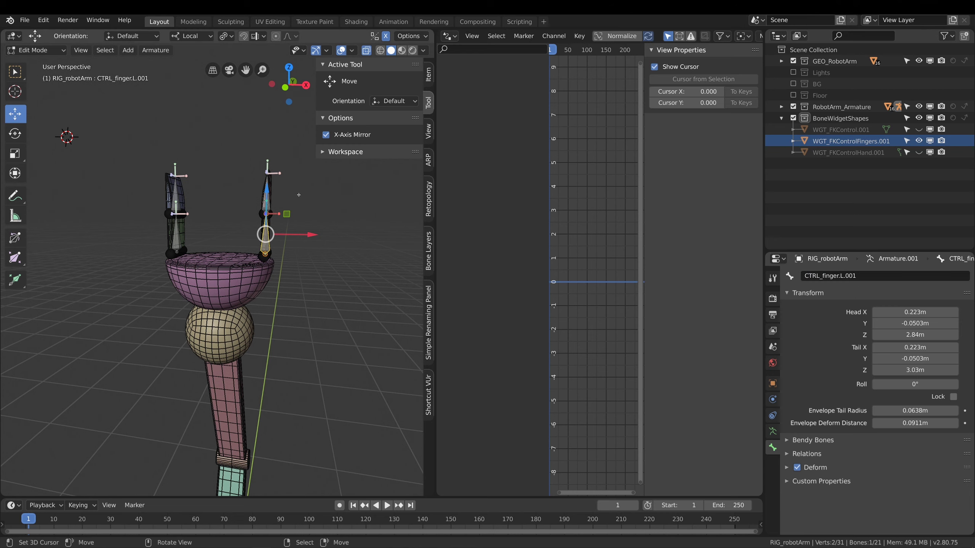
{"action": "left_click", "coordinate": [281, 194]}
{"action": "left_click", "coordinate": [272, 195]}
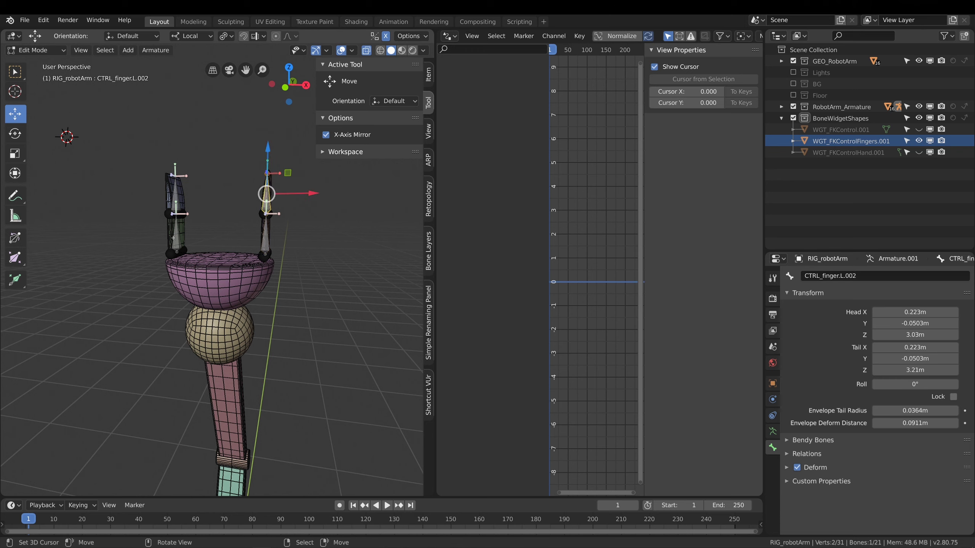
Rename the duplicated .R finger bones CTRL_finger.R.001 for the lower one and CTRL_finger.R.002 for the upper one.
{"action": "left_click", "coordinate": [173, 238]}
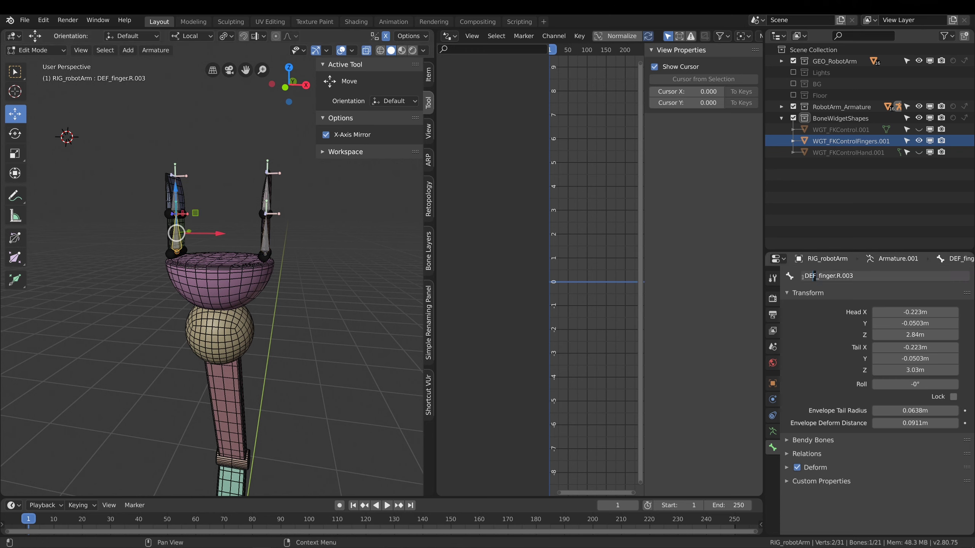
{"action": "key", "text": "BackSpace"}
{"action": "key", "text": "BackSpace"}
{"action": "key", "text": "BackSpace"}
{"action": "type", "text": "CTRL"}
{"action": "key", "text": "End"}
{"action": "key", "text": "BackSpace"}
{"action": "type", "text": "1"}
{"action": "key", "text": "Return"}
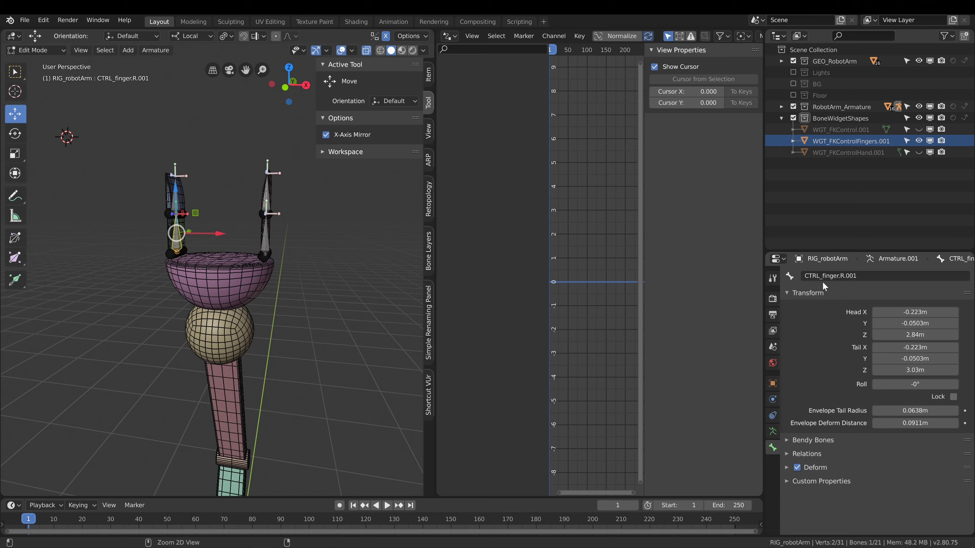
{"action": "left_click", "coordinate": [176, 194]}
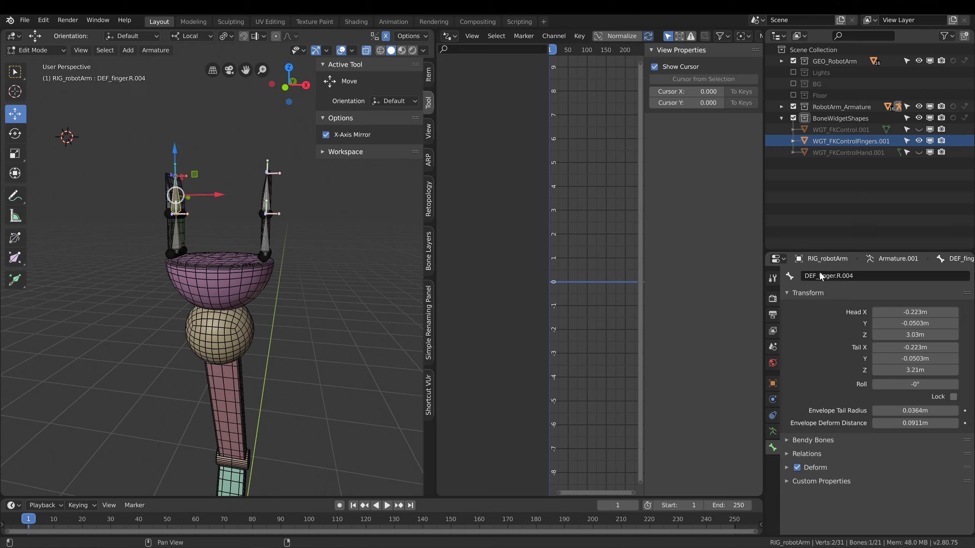
{"action": "type", "text": "CTRL_finger.R.002"}
Switch the armature to Pose Mode and assign the WGT_FKControlFingers.001 circle as custom object of CTRL_finger.L.001.
{"action": "middle_click_drag", "start_coordinate": [261, 300], "coordinate": [253, 260]}
{"action": "middle_click_drag", "start_coordinate": [200, 147], "coordinate": [227, 238]}
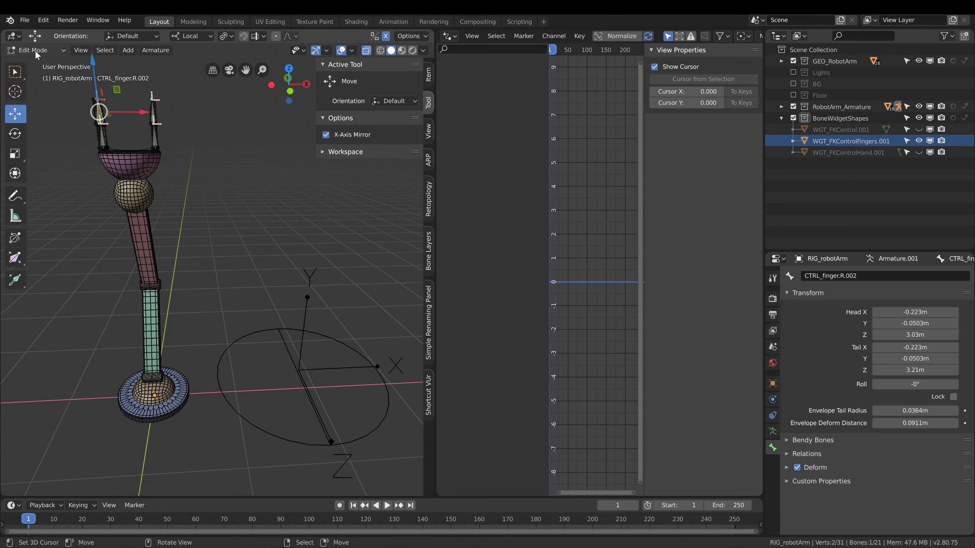
{"action": "left_click", "coordinate": [35, 50]}
{"action": "left_click", "coordinate": [33, 85]}
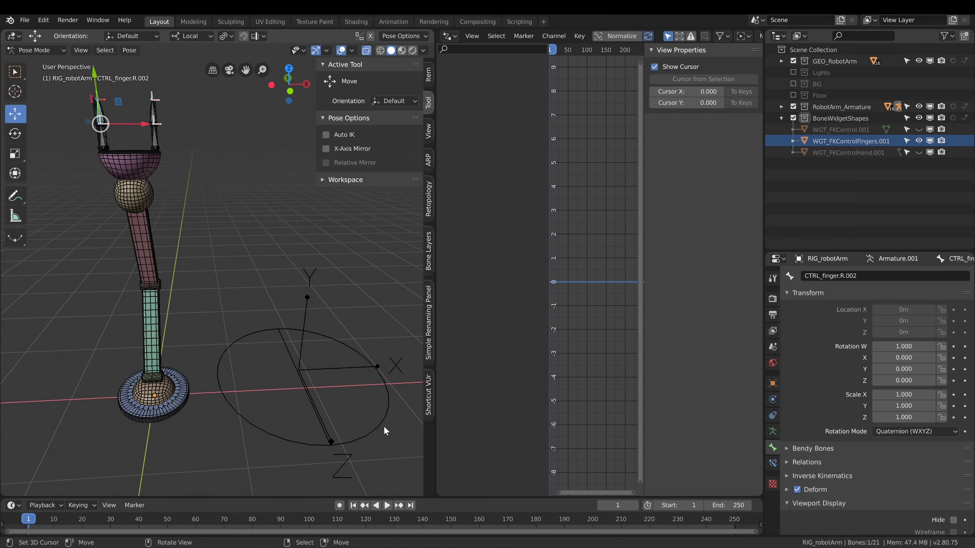
{"action": "left_click", "coordinate": [156, 145]}
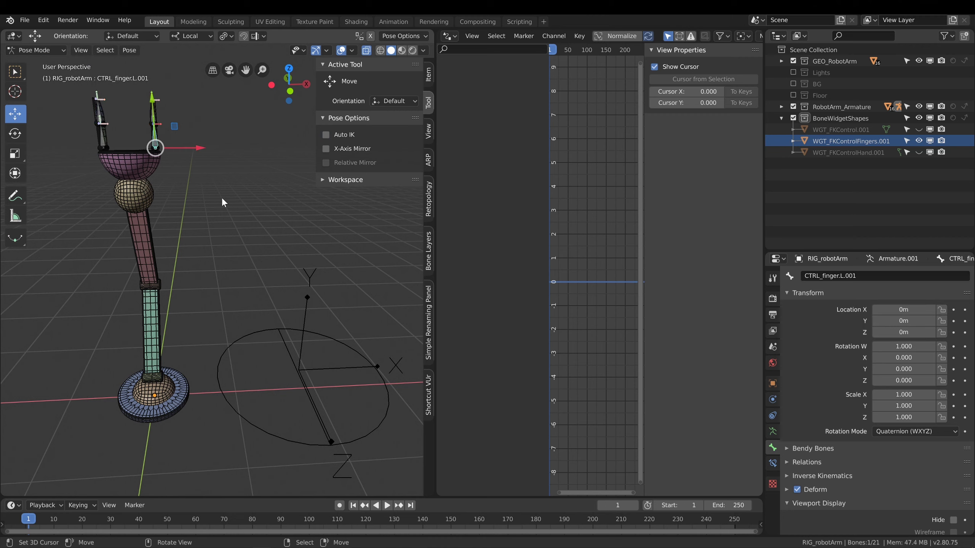
{"action": "scroll", "coordinate": [797, 480], "scroll_direction": "down", "scroll_amount": 4}
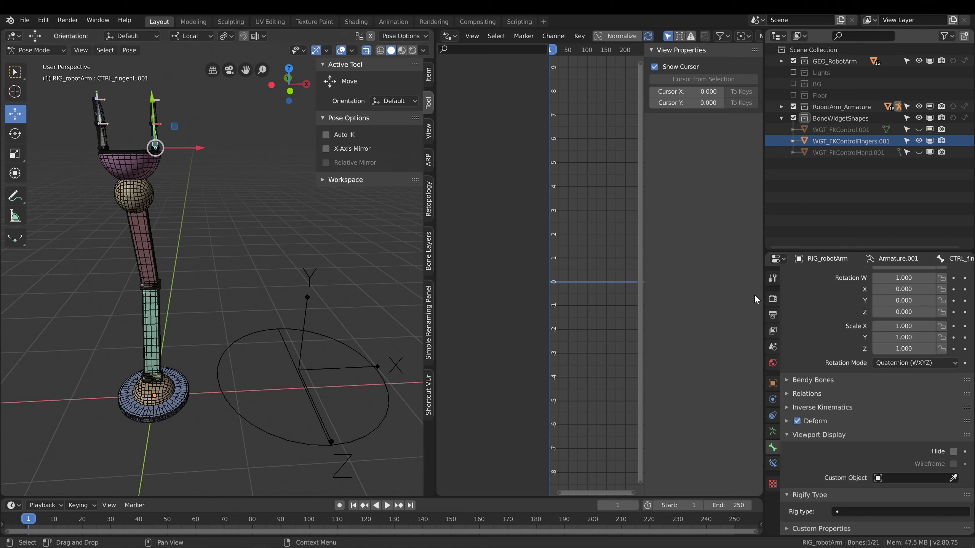
{"action": "left_click", "coordinate": [953, 477]}
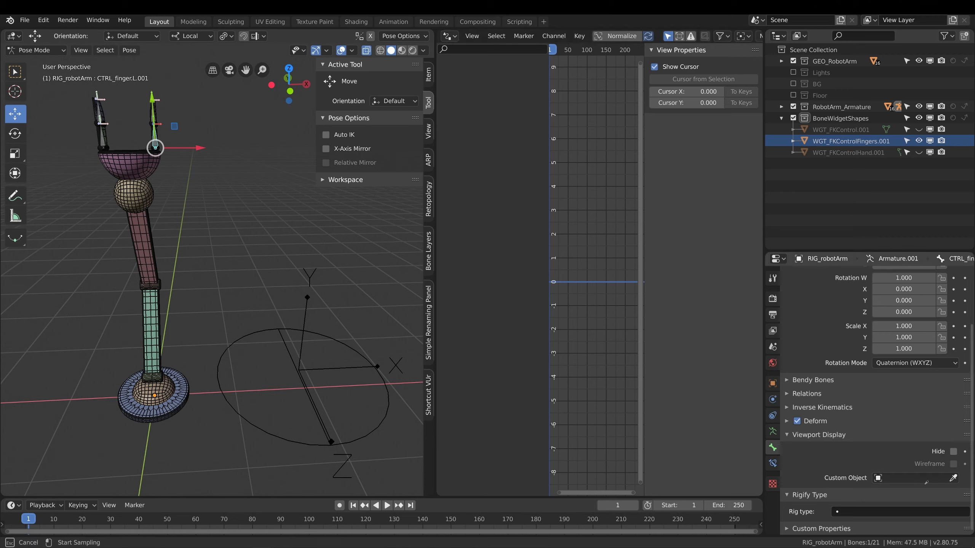
{"action": "left_click", "coordinate": [376, 425]}
Assign the WGT_FKControlFingers.001 circle as custom object of the upper bone CTRL_finger.L.002.
{"action": "left_click", "coordinate": [155, 139]}
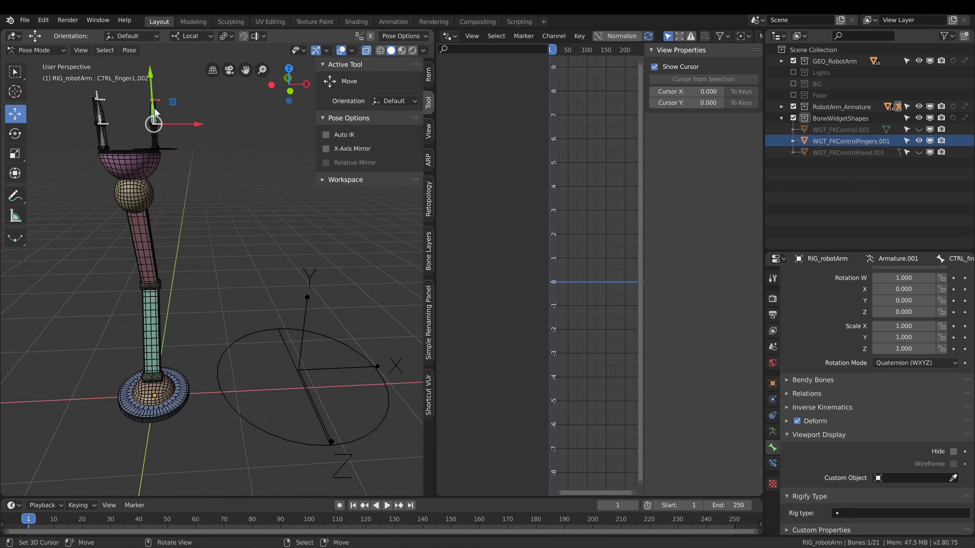
{"action": "left_click", "coordinate": [953, 478]}
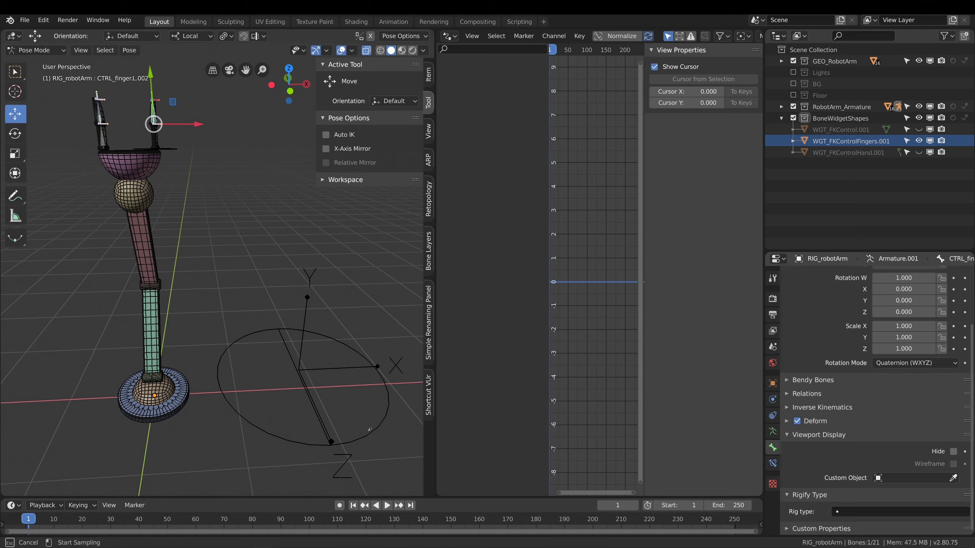
{"action": "left_click", "coordinate": [936, 480]}
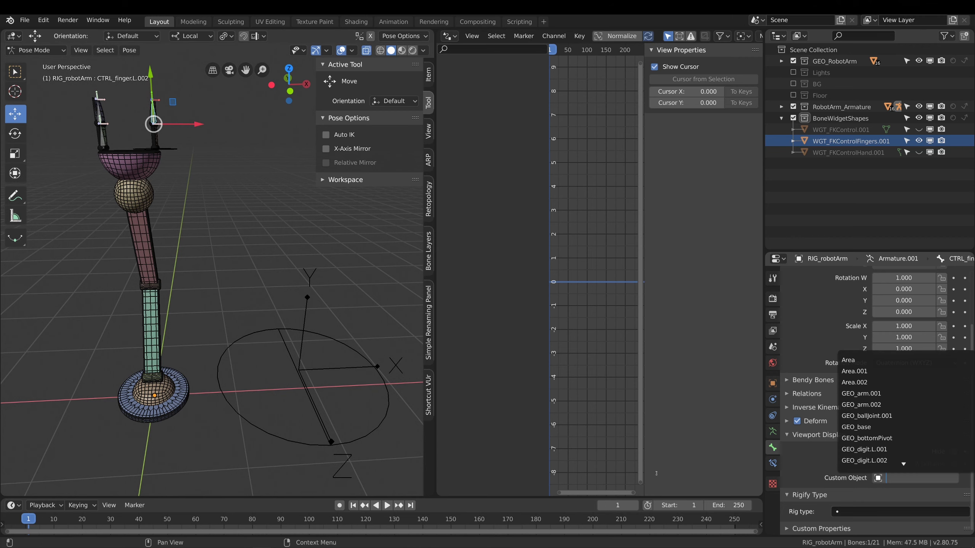
{"action": "key", "text": "Escape"}
{"action": "left_click", "coordinate": [953, 478]}
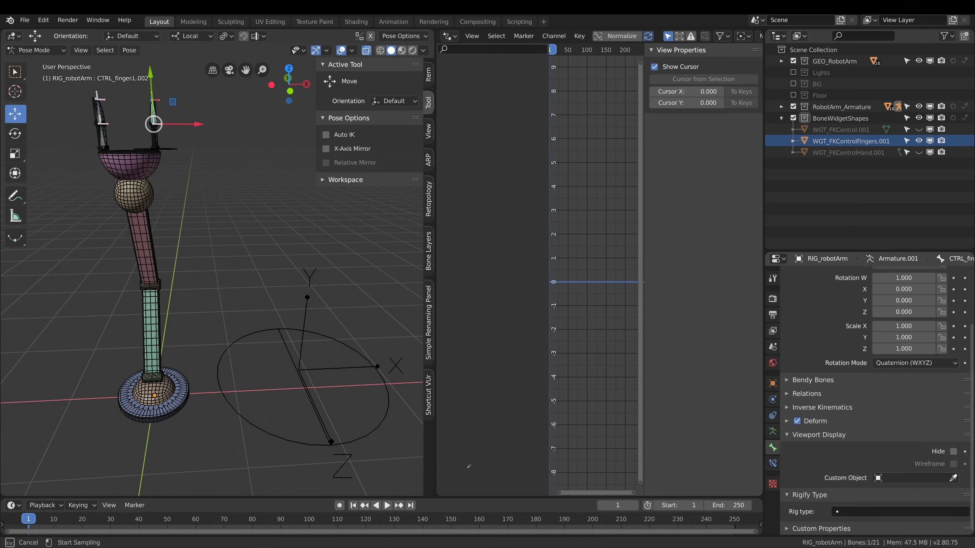
{"action": "left_click", "coordinate": [367, 433]}
Assign the WGT_FKControlFingers.001 circle as custom object of the finger bones CTRL_finger.R.002 and CTRL_finger.R.001.
{"action": "left_click", "coordinate": [99, 112]}
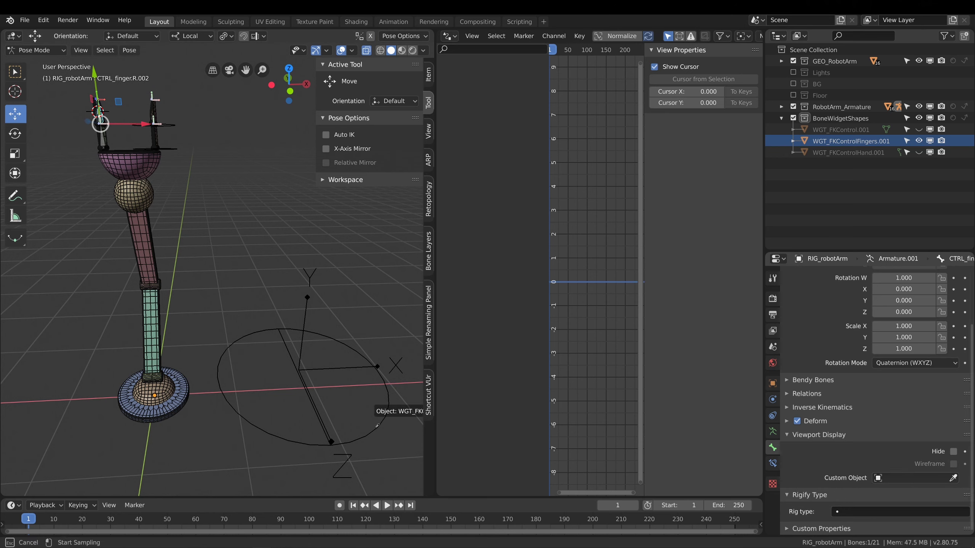
{"action": "left_click", "coordinate": [104, 147]}
{"action": "left_click", "coordinate": [954, 478]}
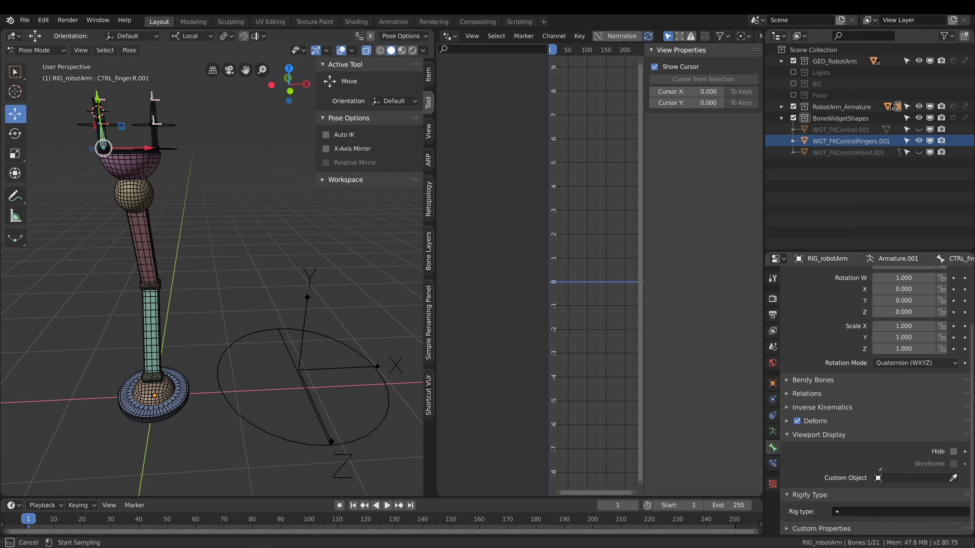
{"action": "left_click", "coordinate": [357, 432]}
Examine the orientation and size of the control circles around both fingers, selecting CTRL_finger.L.001 for a closer check.
{"action": "middle_click_drag", "start_coordinate": [172, 263], "coordinate": [241, 317]}
{"action": "scroll", "coordinate": [247, 277], "scroll_direction": "up", "scroll_amount": 3}
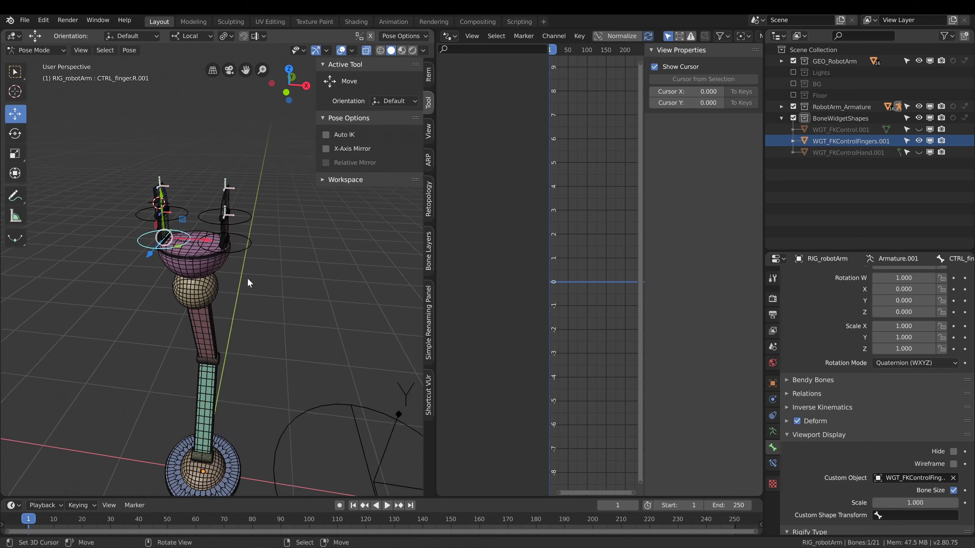
{"action": "middle_click_drag", "start_coordinate": [247, 277], "coordinate": [248, 295]}
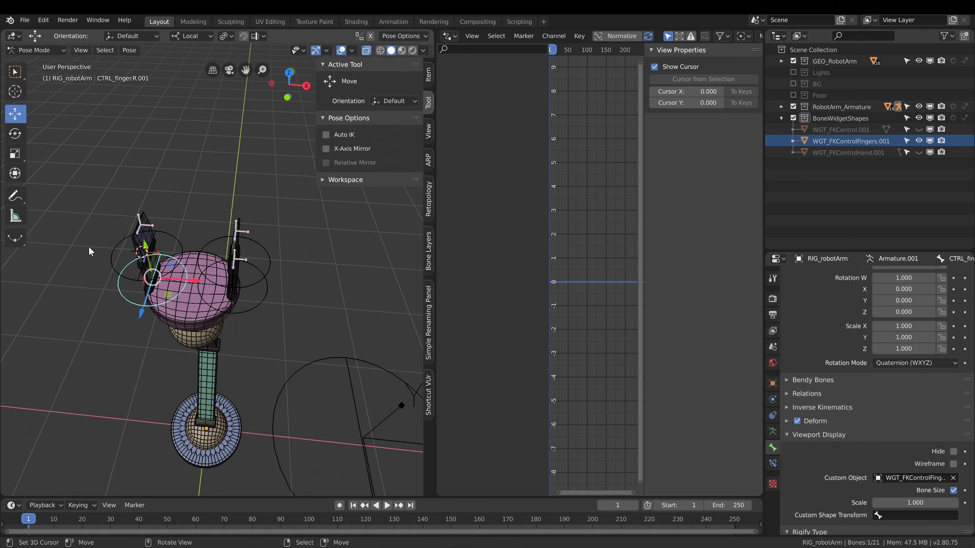
{"action": "middle_click_drag", "start_coordinate": [188, 301], "coordinate": [212, 299]}
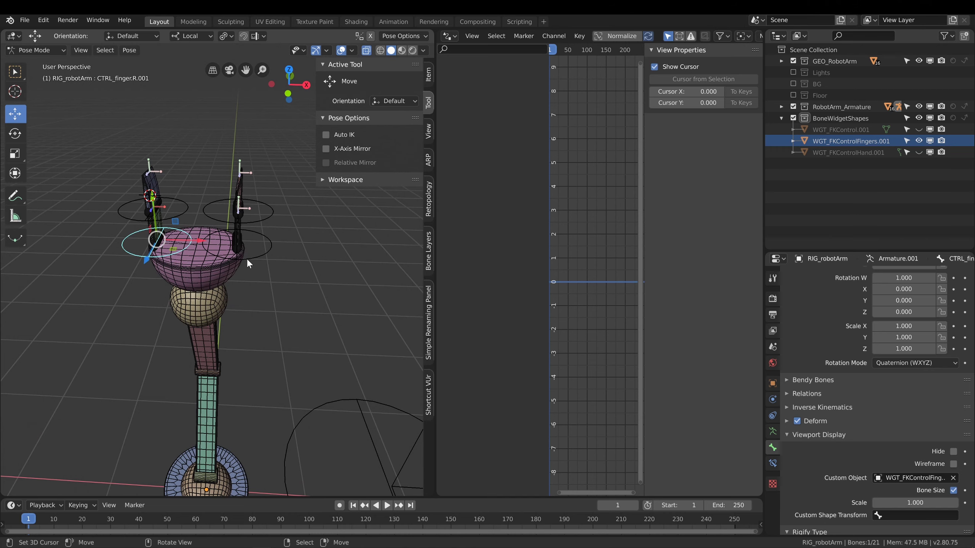
{"action": "mouse_move", "coordinate": [290, 292]}
{"action": "middle_mouse_down"}
{"action": "mouse_move", "coordinate": [296, 331]}
{"action": "mouse_move", "coordinate": [268, 279]}
{"action": "mouse_move", "coordinate": [282, 276]}
{"action": "middle_mouse_up"}
{"action": "scroll", "coordinate": [296, 330], "scroll_direction": "down", "scroll_amount": 2}
{"action": "scroll", "coordinate": [281, 301], "scroll_direction": "up", "scroll_amount": 5}
{"action": "scroll", "coordinate": [282, 276], "scroll_direction": "down", "scroll_amount": 4}
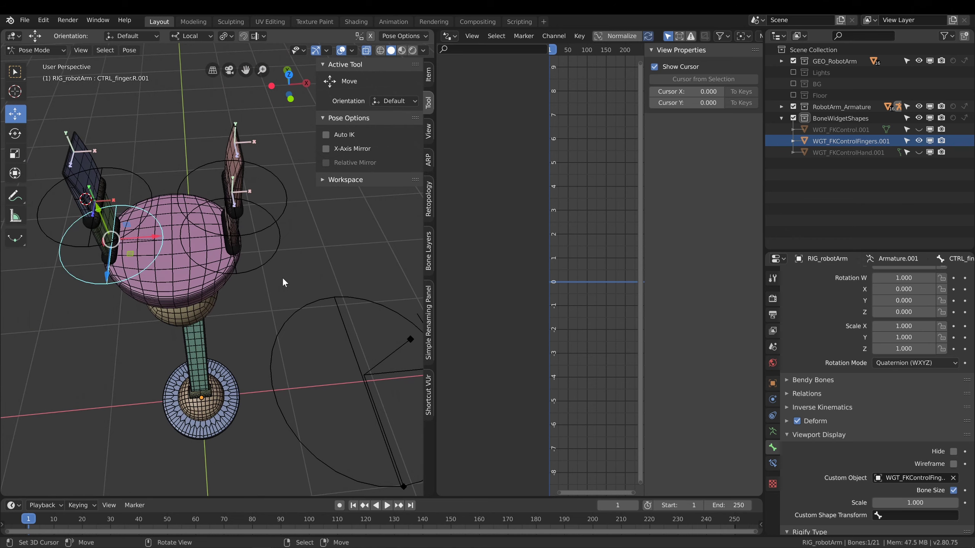
{"action": "scroll", "coordinate": [256, 273], "scroll_direction": "up", "scroll_amount": 3}
{"action": "left_click", "coordinate": [254, 275]}
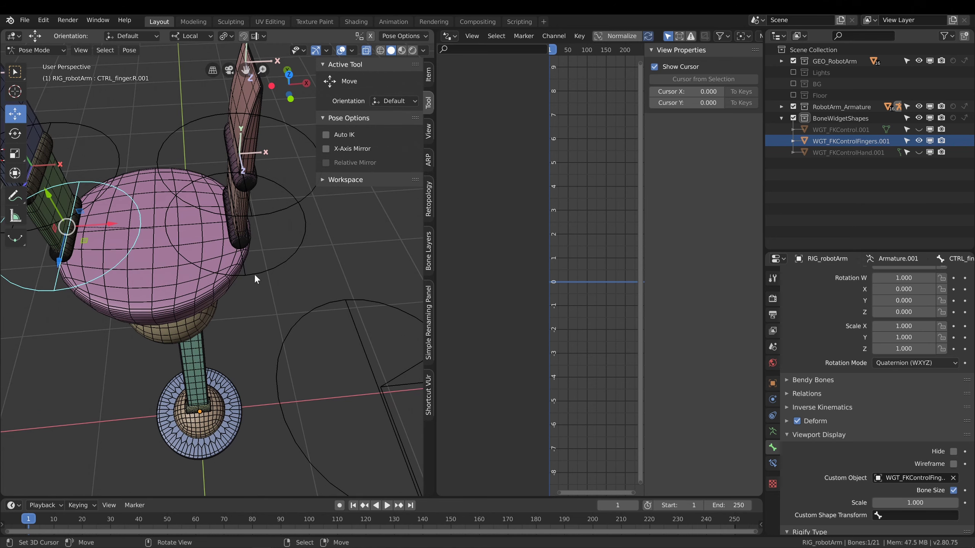
{"action": "right_click", "coordinate": [221, 225]}
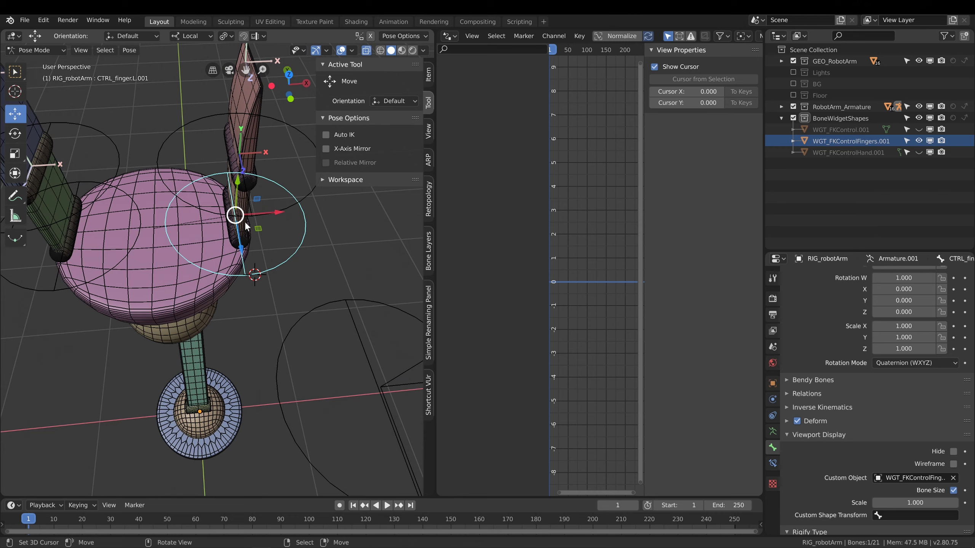
{"action": "middle_click_drag", "start_coordinate": [246, 224], "coordinate": [200, 251]}
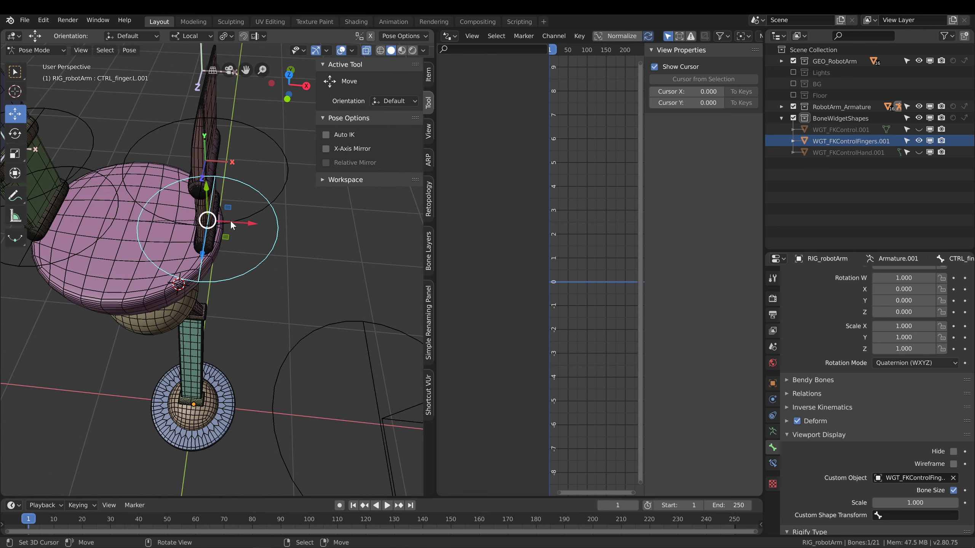
{"action": "scroll", "coordinate": [225, 256], "scroll_direction": "down", "scroll_amount": 5}
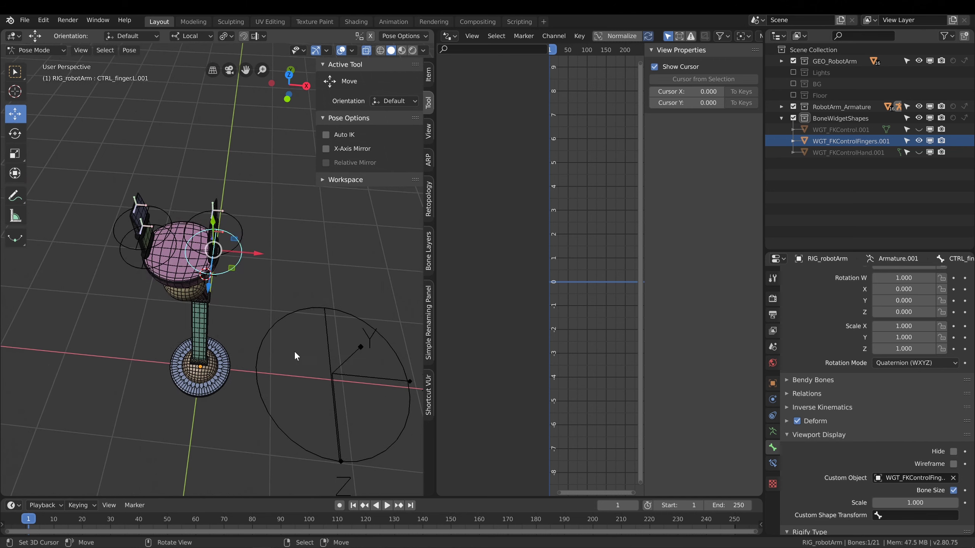
{"action": "scroll", "coordinate": [284, 404], "scroll_direction": "up", "scroll_amount": 2}
Enter Edit Mode on the WGT_FKControlFingers.001 circle and rotate its mesh 90° about the global Z axis.
{"action": "left_click", "coordinate": [278, 425]}
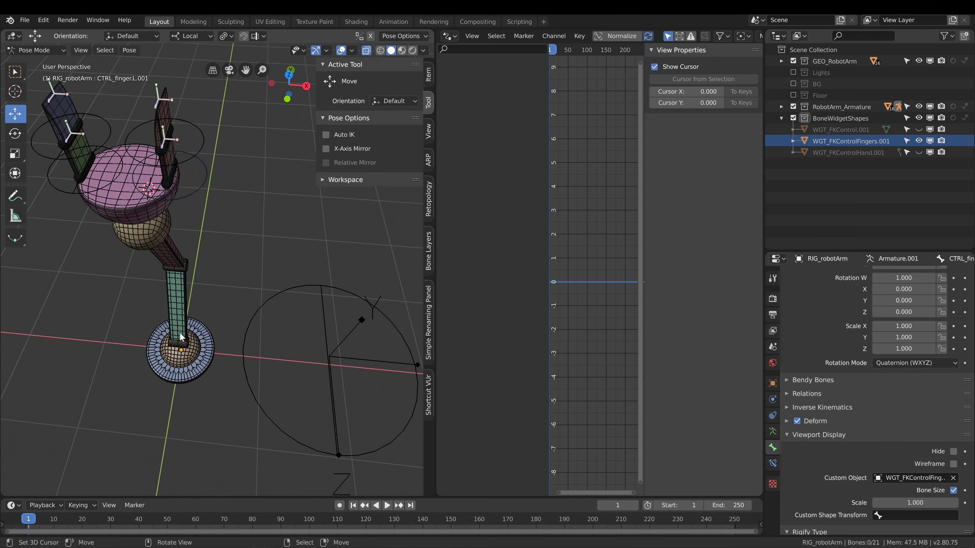
{"action": "left_click", "coordinate": [33, 50]}
{"action": "left_click", "coordinate": [33, 64]}
{"action": "left_click", "coordinate": [275, 420]}
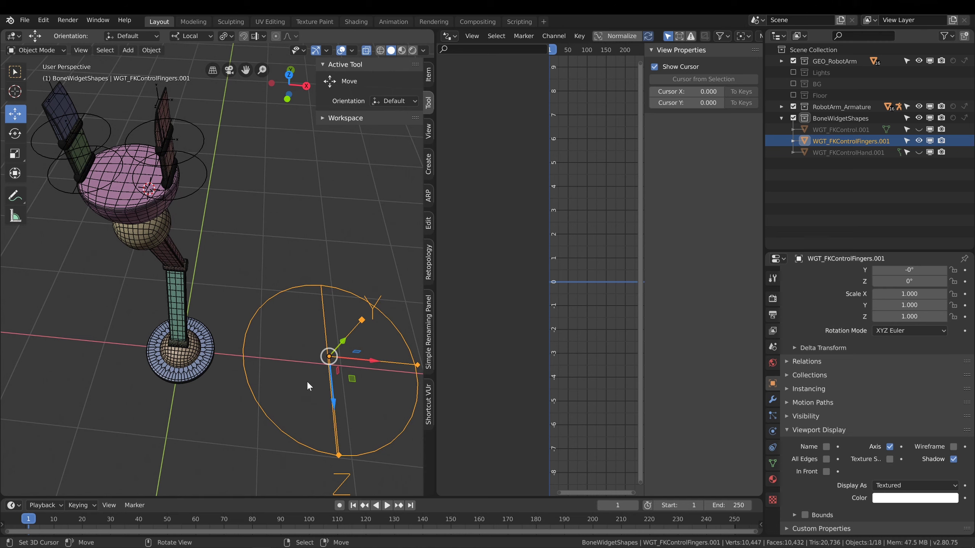
{"action": "key", "text": "Tab"}
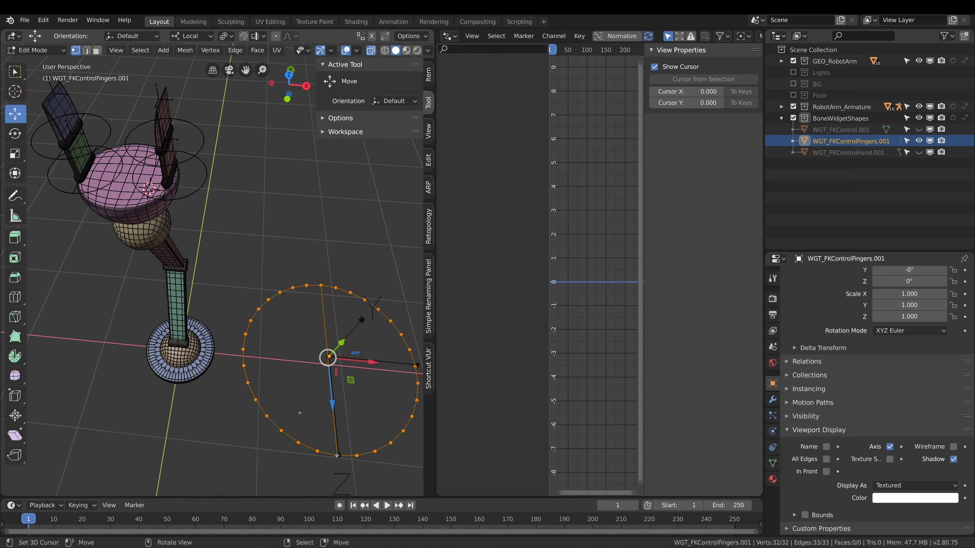
{"action": "type", "text": "rz90"}
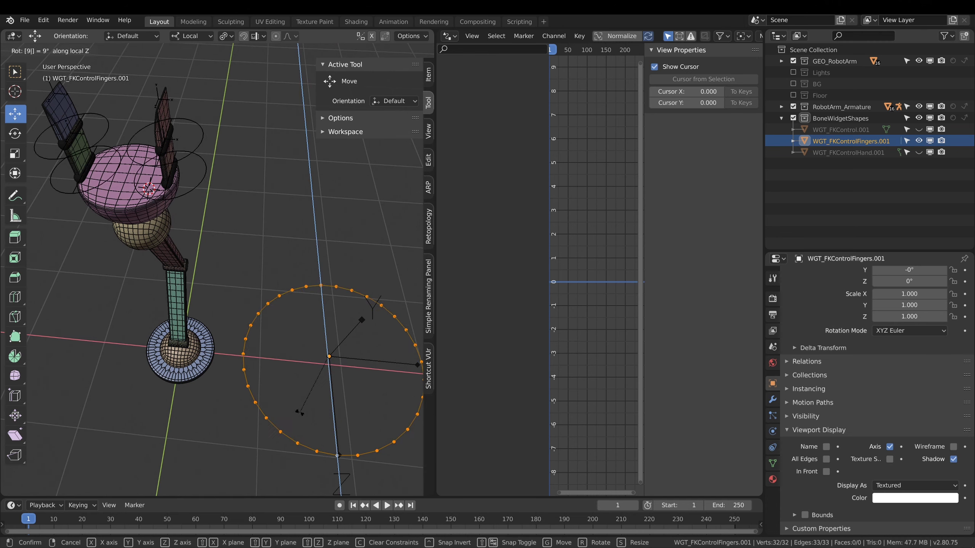
{"action": "type", "text": "z"}
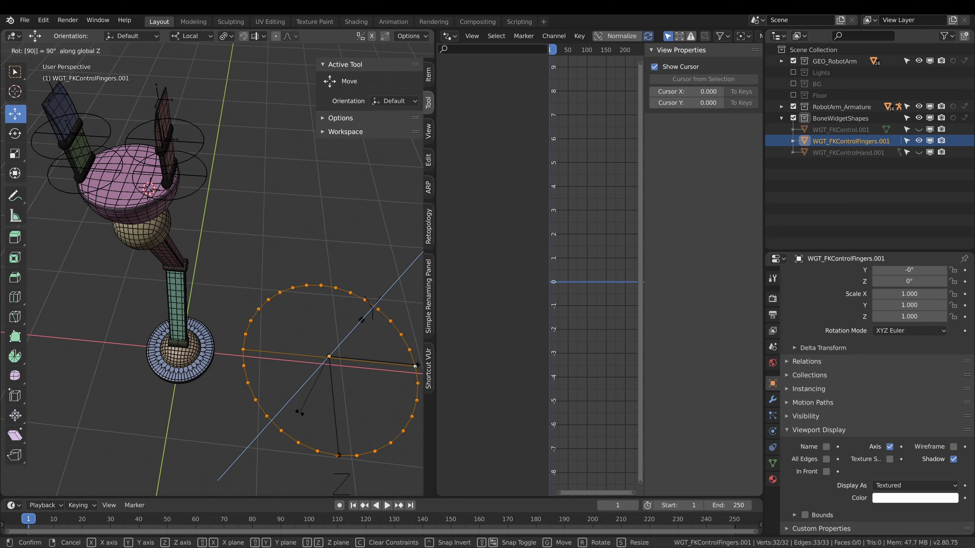
{"action": "key", "text": "Return"}
Set the transform orientation to Global and scale the finger circle's mesh to about 0.460 along X.
{"action": "mouse_move", "coordinate": [163, 192]}
{"action": "middle_mouse_down"}
{"action": "mouse_move", "coordinate": [182, 188]}
{"action": "mouse_move", "coordinate": [188, 213]}
{"action": "mouse_move", "coordinate": [154, 181]}
{"action": "middle_mouse_up"}
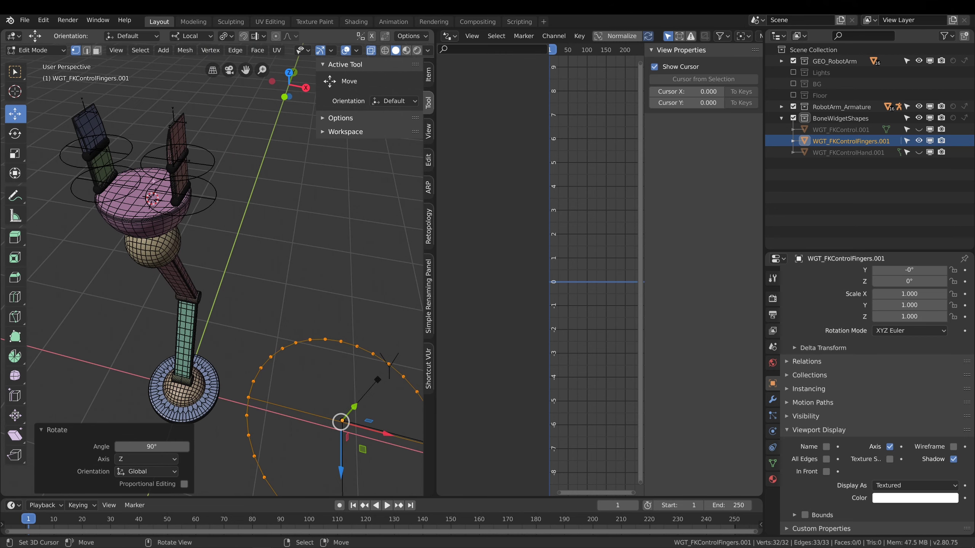
{"action": "left_click", "coordinate": [192, 36]}
{"action": "left_click", "coordinate": [169, 70]}
{"action": "scroll", "coordinate": [193, 170], "scroll_direction": "up", "scroll_amount": 5}
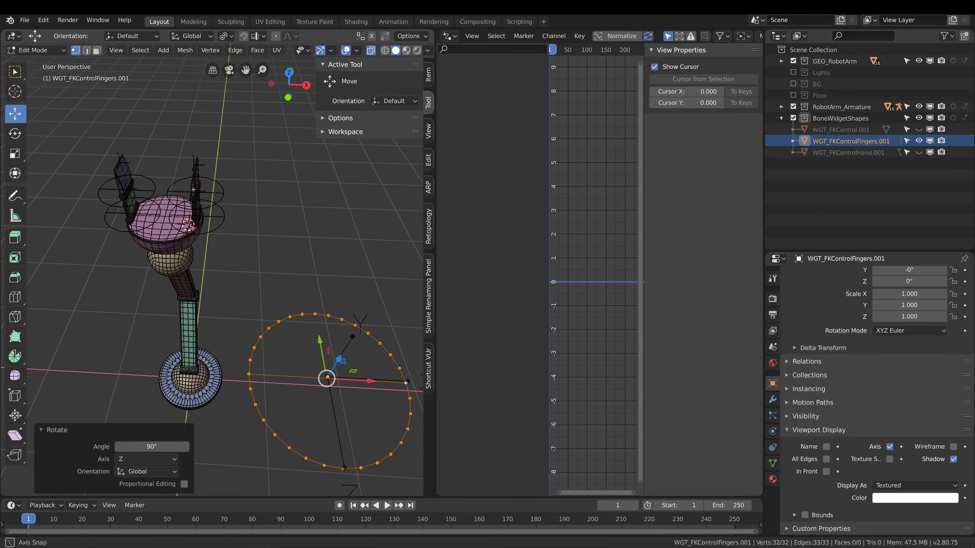
{"action": "scroll", "coordinate": [251, 227], "scroll_direction": "down", "scroll_amount": 6}
{"action": "middle_click_drag", "start_coordinate": [324, 346], "coordinate": [291, 287], "text": "shift"}
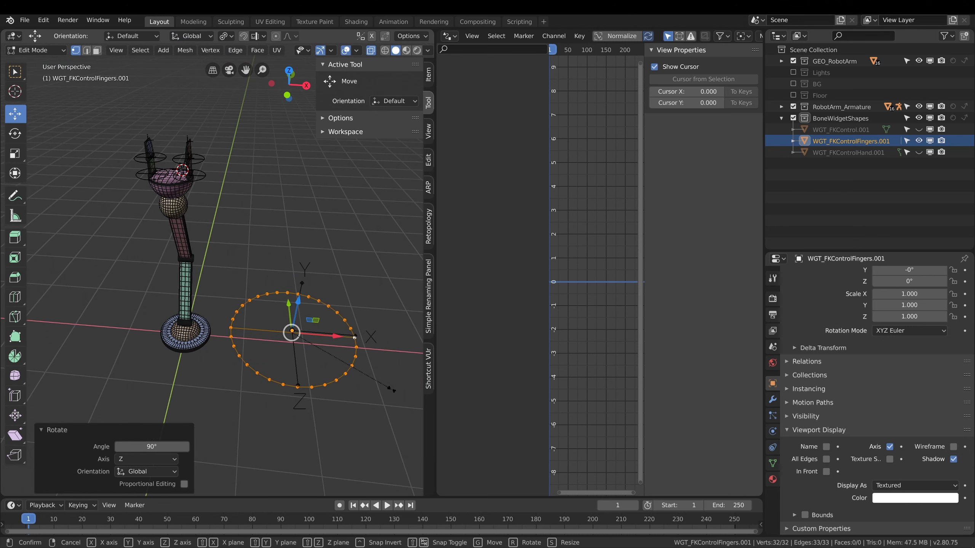
{"action": "key", "text": "s"}
{"action": "key", "text": "x"}
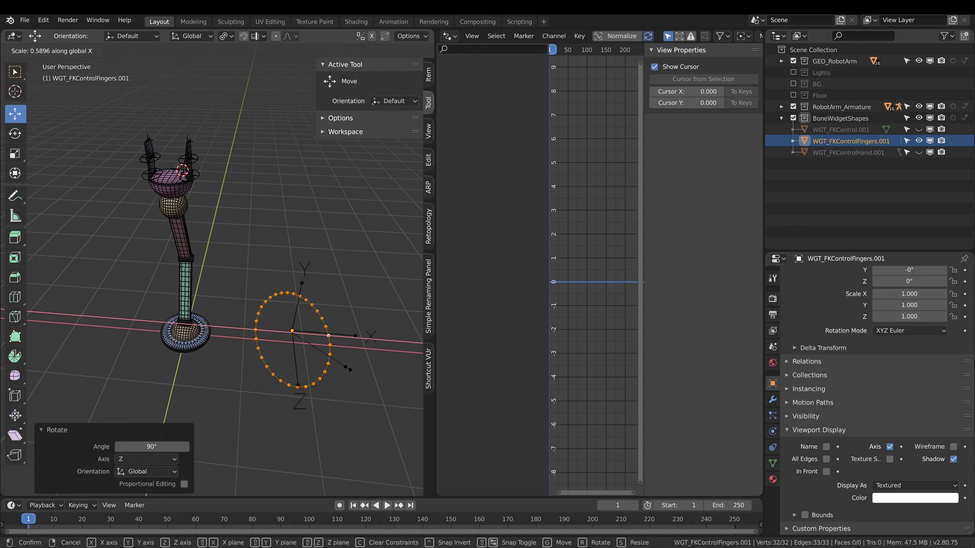
{"action": "left_click", "coordinate": [336, 359]}
{"action": "middle_click_drag", "start_coordinate": [260, 354], "coordinate": [258, 342]}
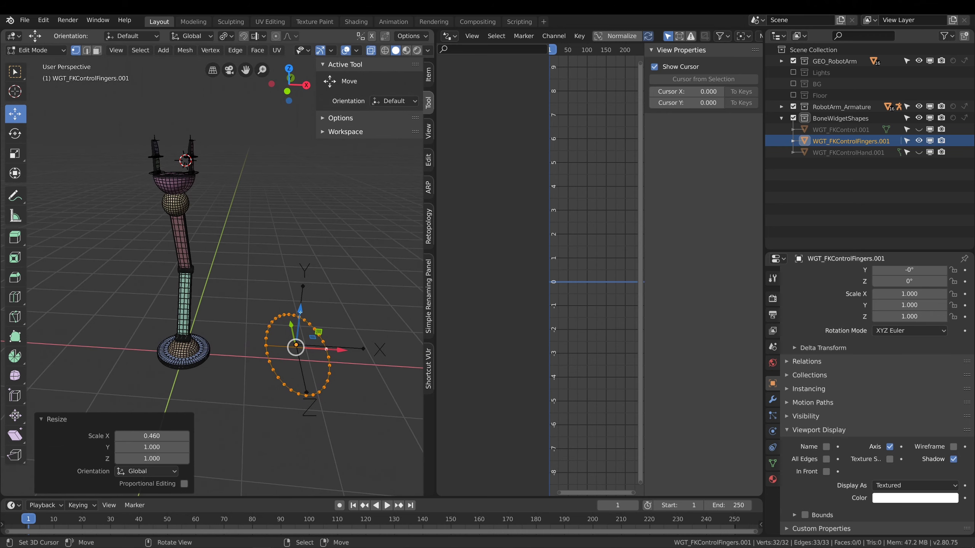
Move the finger circle's mesh up about 0.432 m along Z and return to Object Mode.
{"action": "key", "text": "g"}
{"action": "key", "text": "z"}
{"action": "left_click_drag", "start_coordinate": [307, 293], "coordinate": [308, 289]}
{"action": "left_click", "coordinate": [34, 51]}
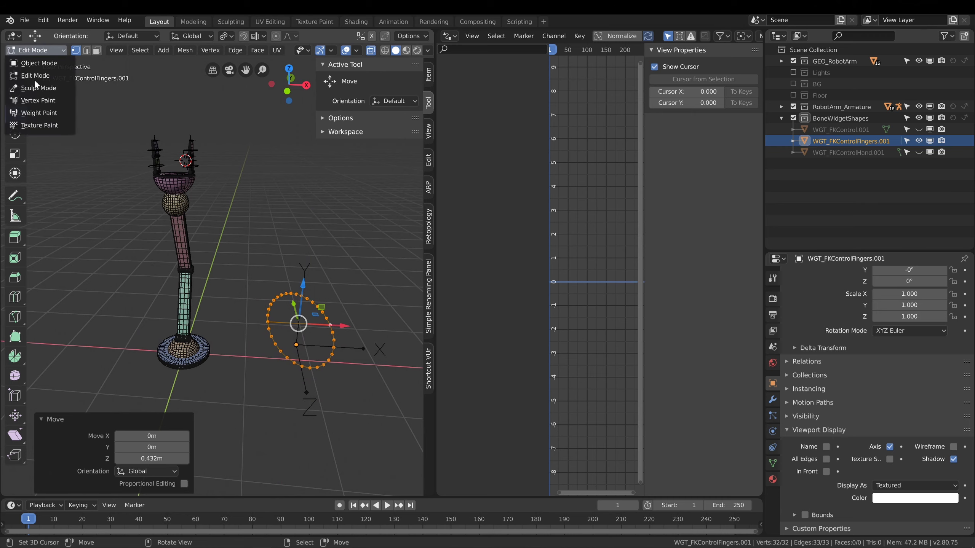
{"action": "left_click", "coordinate": [35, 63]}
Put the armature in Pose Mode and try rotating CTRL_finger.L.001 and CTRL_finger.L.002 about global X, undoing the rotation.
{"action": "middle_click_drag", "start_coordinate": [191, 139], "coordinate": [239, 201], "text": "shift"}
{"action": "scroll", "coordinate": [239, 200], "scroll_direction": "up", "scroll_amount": 6}
{"action": "middle_click_drag", "start_coordinate": [264, 154], "coordinate": [262, 233], "text": "shift"}
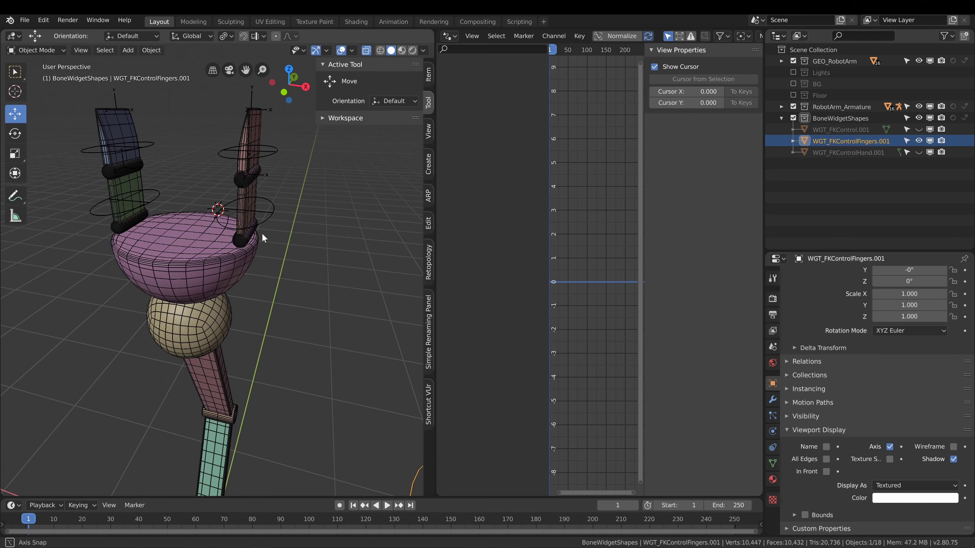
{"action": "left_click", "coordinate": [269, 213]}
{"action": "left_click", "coordinate": [35, 50]}
{"action": "left_click", "coordinate": [43, 83]}
{"action": "left_click", "coordinate": [246, 209]}
{"action": "left_click", "coordinate": [276, 153], "text": "shift"}
{"action": "key", "text": "r"}
{"action": "key", "text": "x"}
{"action": "key", "text": "x"}
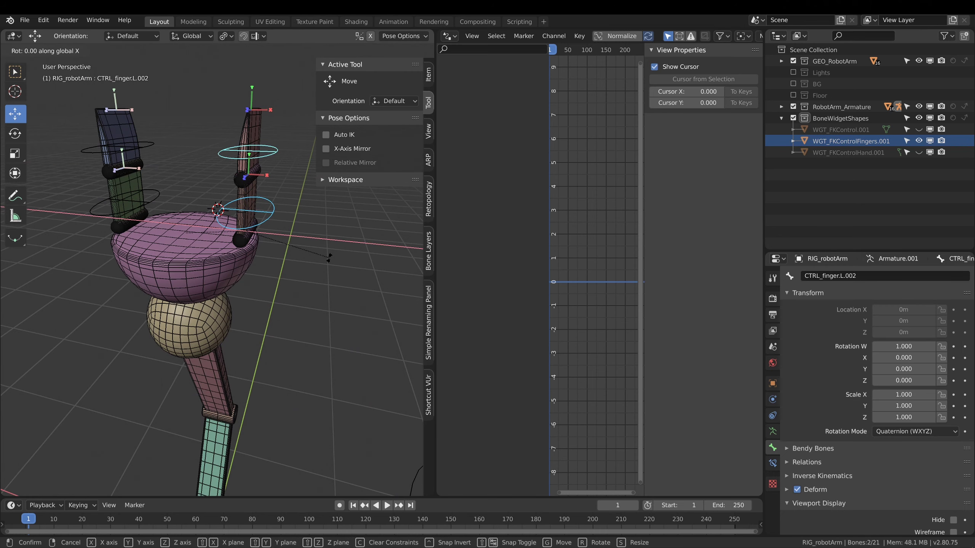
{"action": "key", "text": "Return"}
{"action": "key", "text": "ctrl+z"}
Set the transform orientation to Local and try rotating both .L finger controls about their local X axis, undoing it.
{"action": "left_click", "coordinate": [189, 37]}
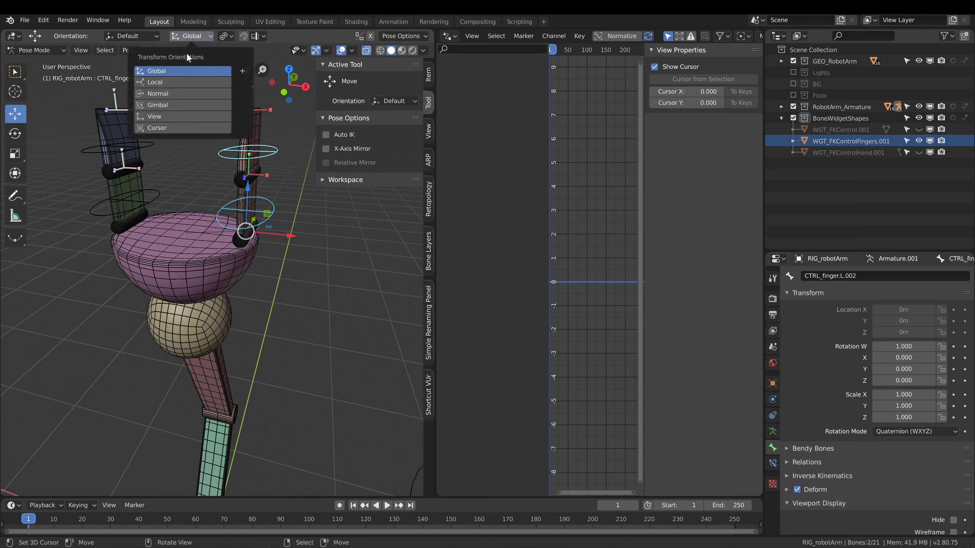
{"action": "left_click", "coordinate": [173, 84]}
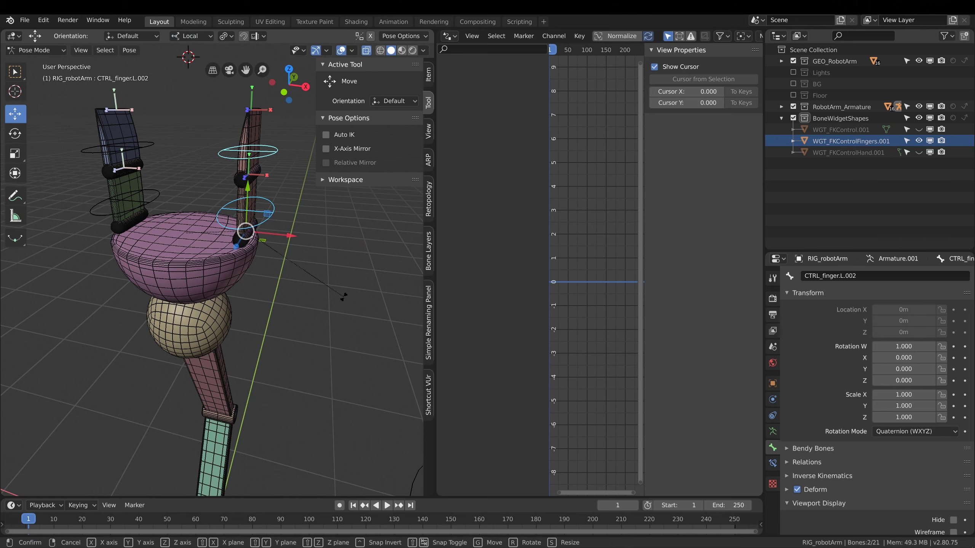
{"action": "key", "text": "r"}
{"action": "key", "text": "x"}
{"action": "key", "text": "x"}
{"action": "key", "text": "x"}
{"action": "key", "text": "x"}
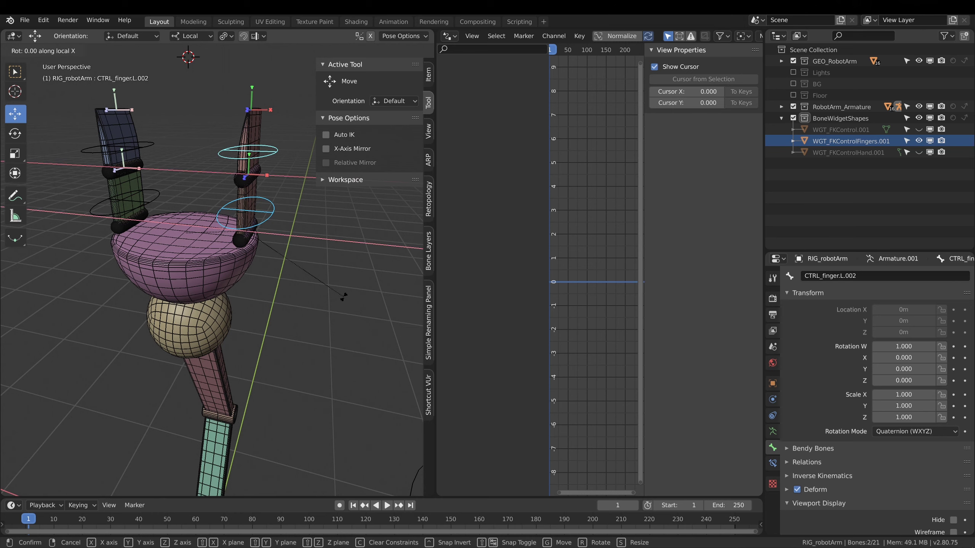
{"action": "key", "text": "x"}
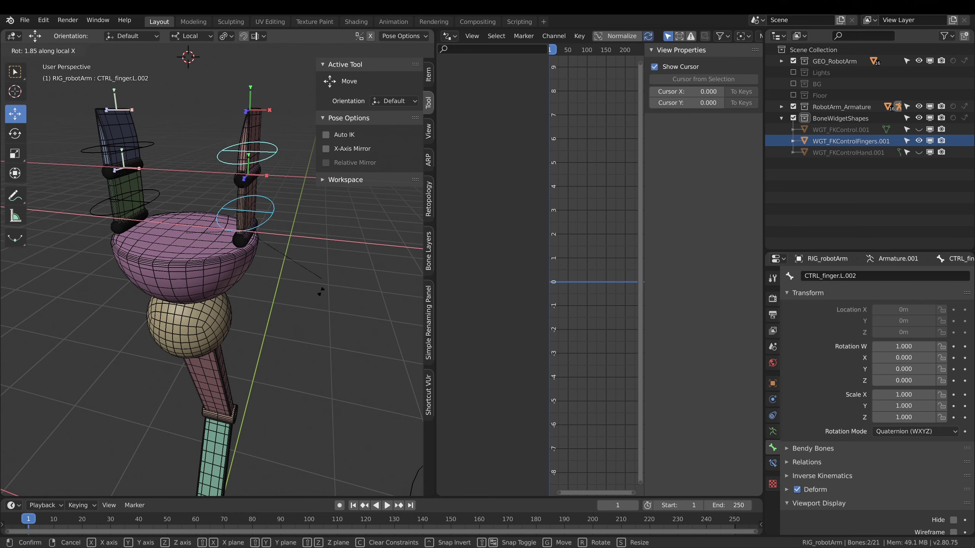
{"action": "left_click", "coordinate": [316, 315]}
{"action": "key", "text": "ctrl+z"}
Try rotating both .L finger controls about 7.58° around the view axis and clear their rotation.
{"action": "middle_click_drag", "start_coordinate": [291, 309], "coordinate": [314, 305]}
{"action": "key", "text": "r"}
{"action": "key", "text": "z"}
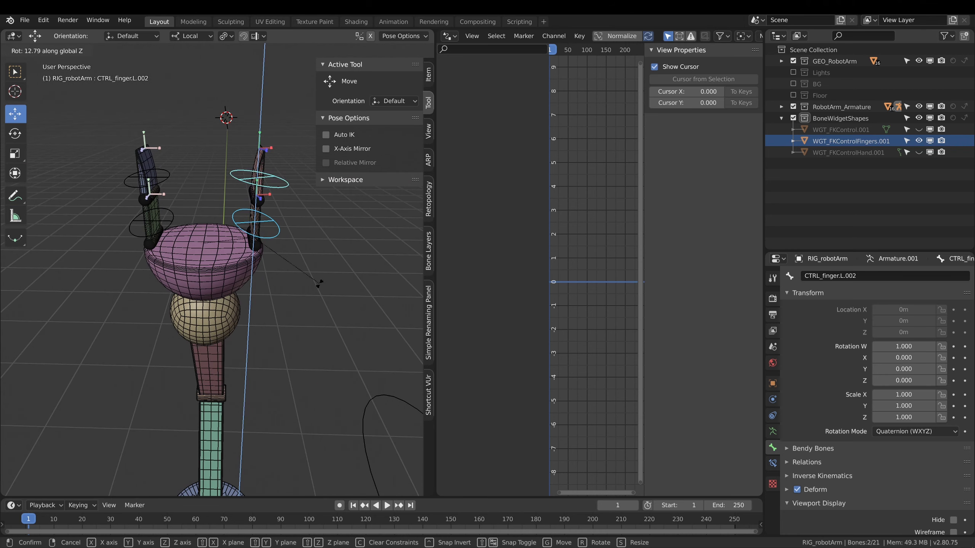
{"action": "key", "text": "z"}
{"action": "key", "text": "z"}
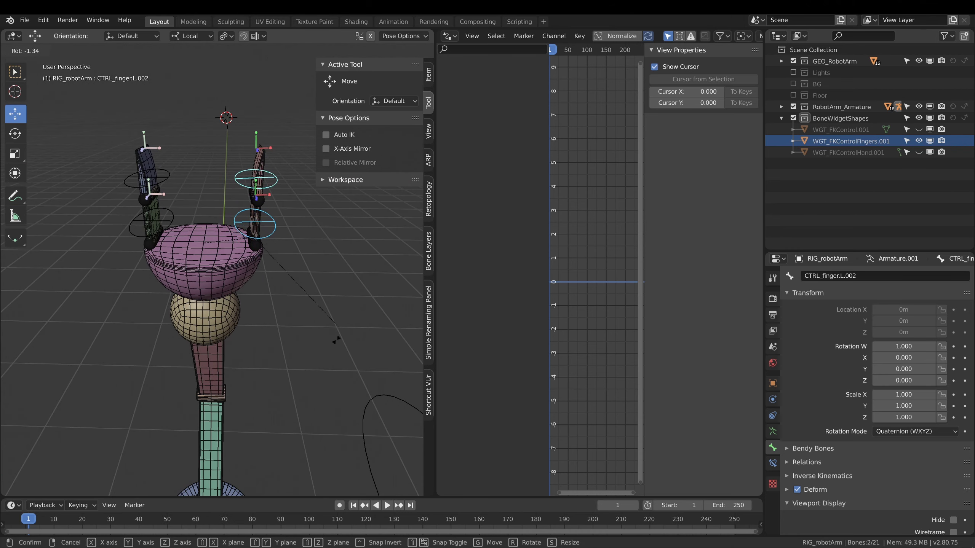
{"action": "left_click", "coordinate": [332, 351]}
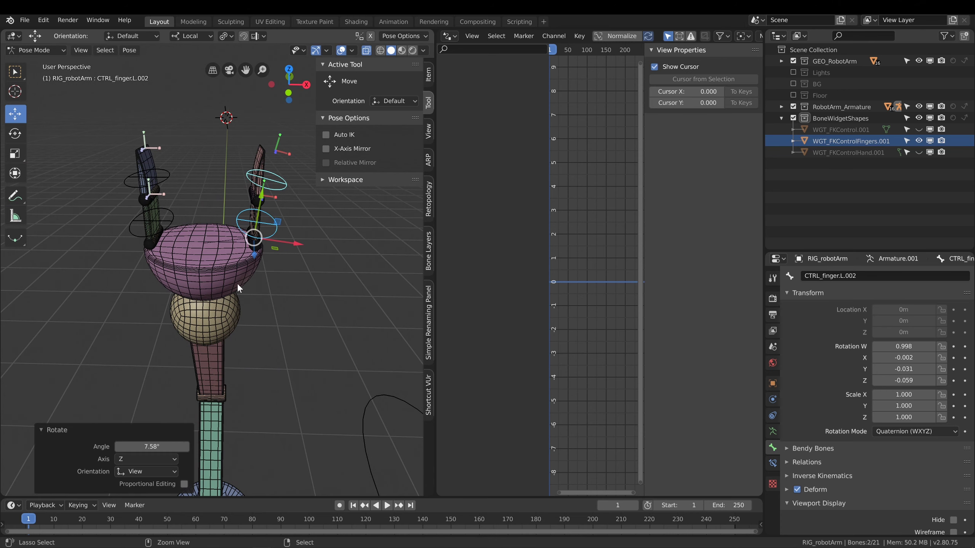
{"action": "key", "text": "alt+r"}
{"action": "middle_click_drag", "start_coordinate": [234, 255], "coordinate": [218, 234]}
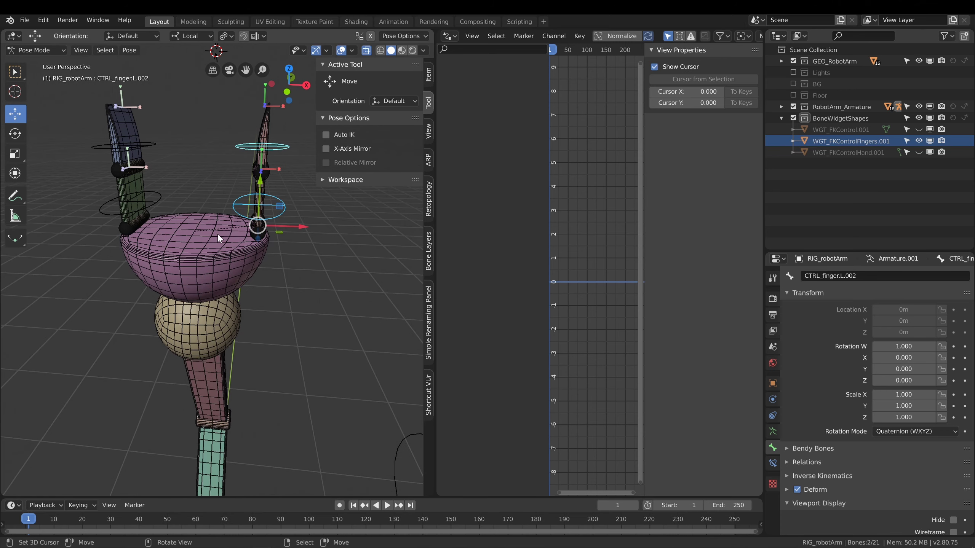
Show the armature's first bone layer alongside the fourth in Object Mode, and put the armature back in Pose Mode.
{"action": "left_click", "coordinate": [24, 49]}
{"action": "left_click", "coordinate": [30, 63]}
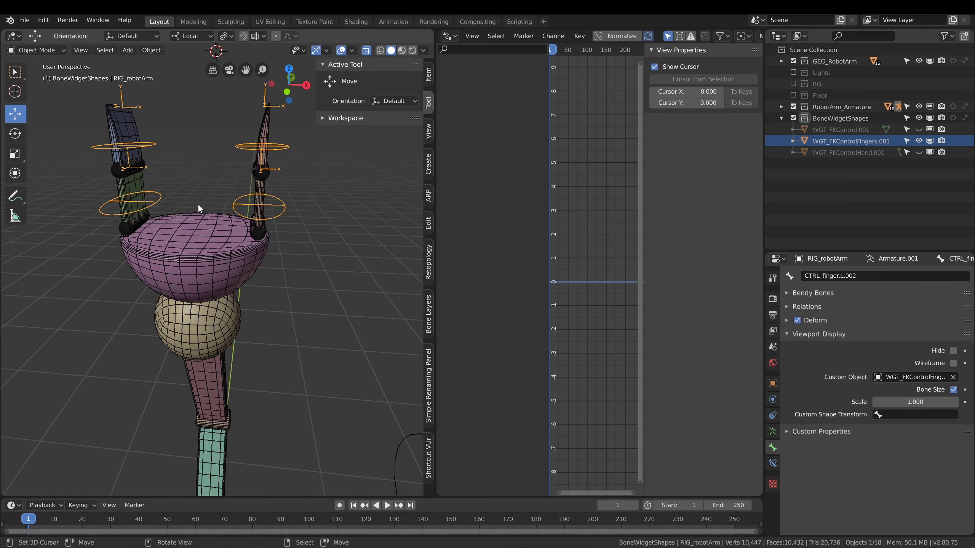
{"action": "mouse_move", "coordinate": [230, 259]}
{"action": "middle_mouse_down"}
{"action": "mouse_move", "coordinate": [254, 266]}
{"action": "mouse_move", "coordinate": [224, 250]}
{"action": "middle_mouse_up"}
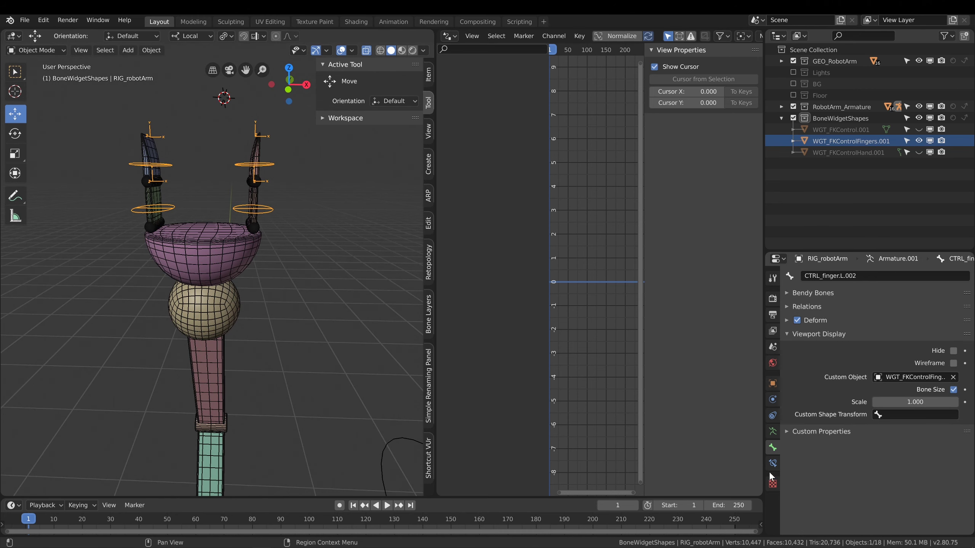
{"action": "left_click", "coordinate": [772, 432]}
{"action": "left_click", "coordinate": [790, 336], "text": "shift"}
{"action": "scroll", "coordinate": [267, 224], "scroll_direction": "up", "scroll_amount": 4}
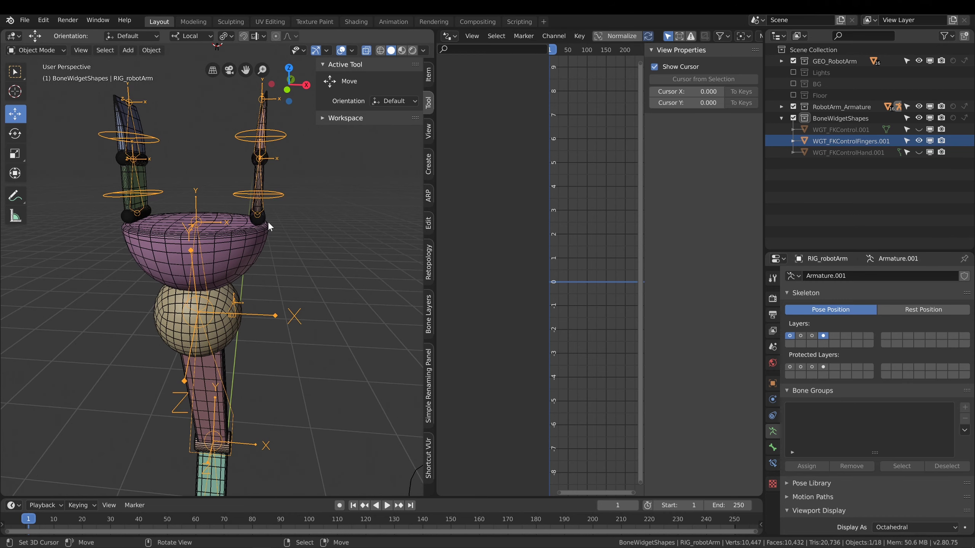
{"action": "middle_click_drag", "start_coordinate": [273, 232], "coordinate": [296, 202]}
{"action": "left_click", "coordinate": [36, 49]}
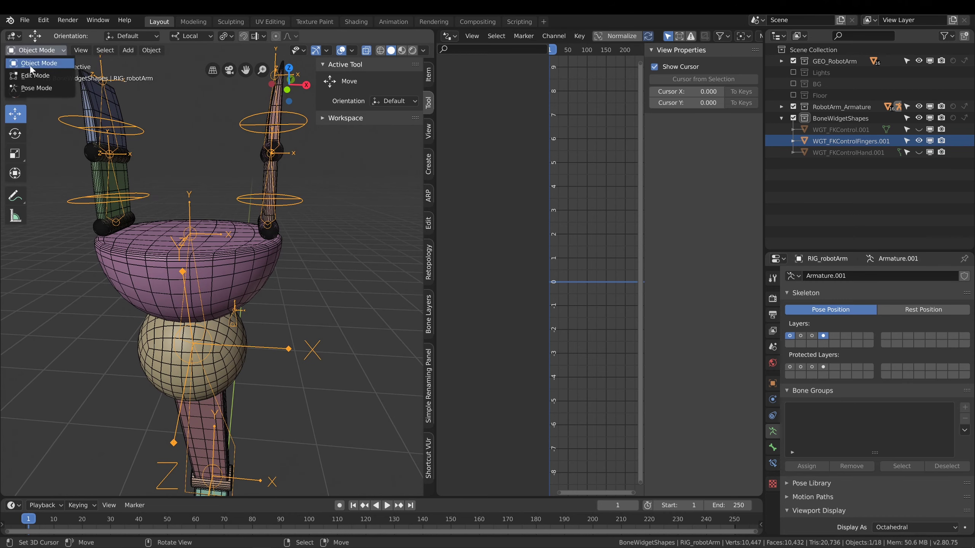
{"action": "left_click", "coordinate": [57, 89]}
Try rotating CTRL_finger.L.001 about 29.2° around its local Z axis and undo the rotation.
{"action": "left_click", "coordinate": [275, 183]}
{"action": "middle_click_drag", "start_coordinate": [274, 184], "coordinate": [295, 209]}
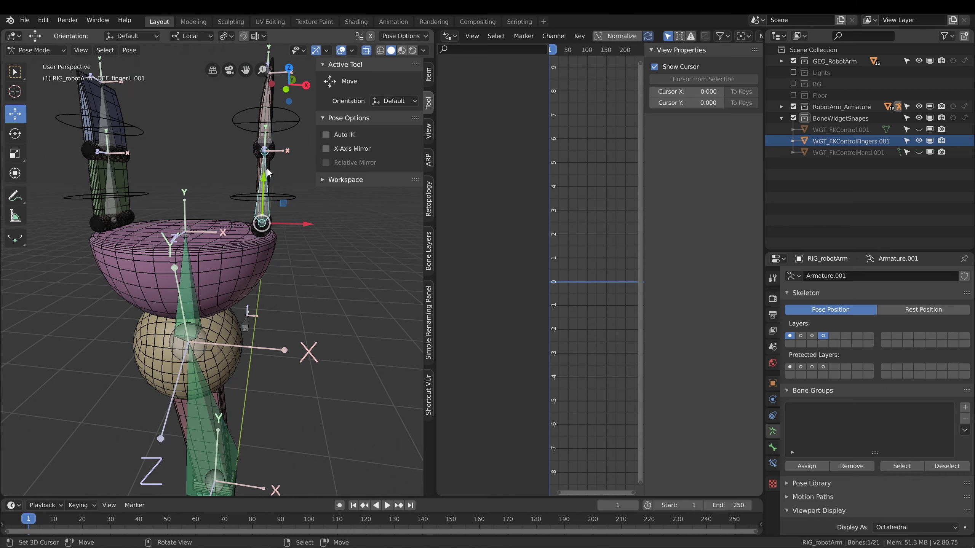
{"action": "left_click", "coordinate": [287, 198]}
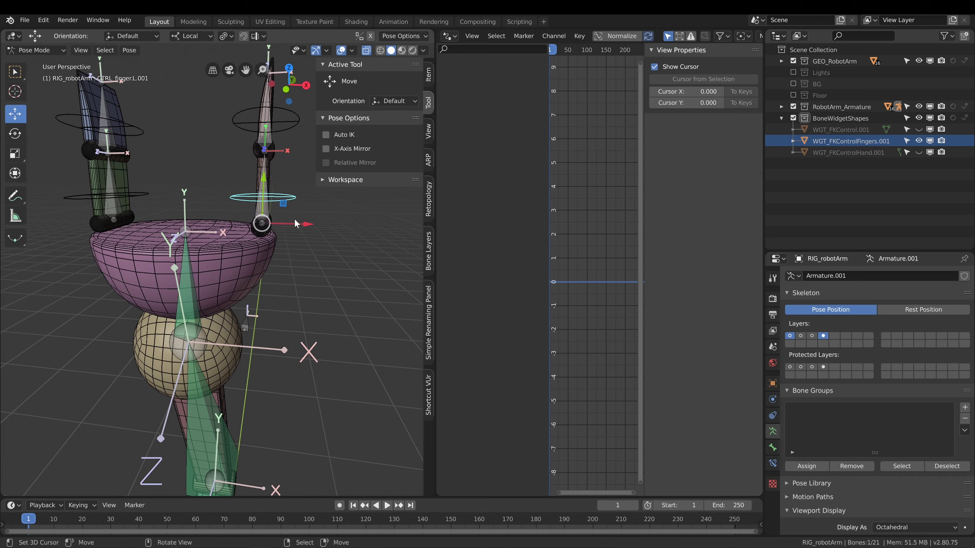
{"action": "key", "text": "r"}
{"action": "key", "text": "z"}
{"action": "key", "text": "z"}
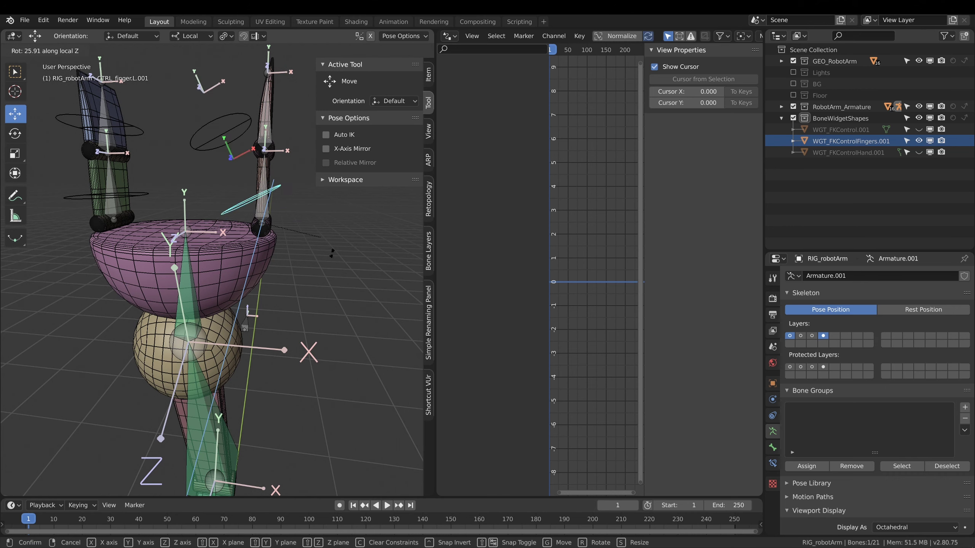
{"action": "left_click", "coordinate": [305, 263]}
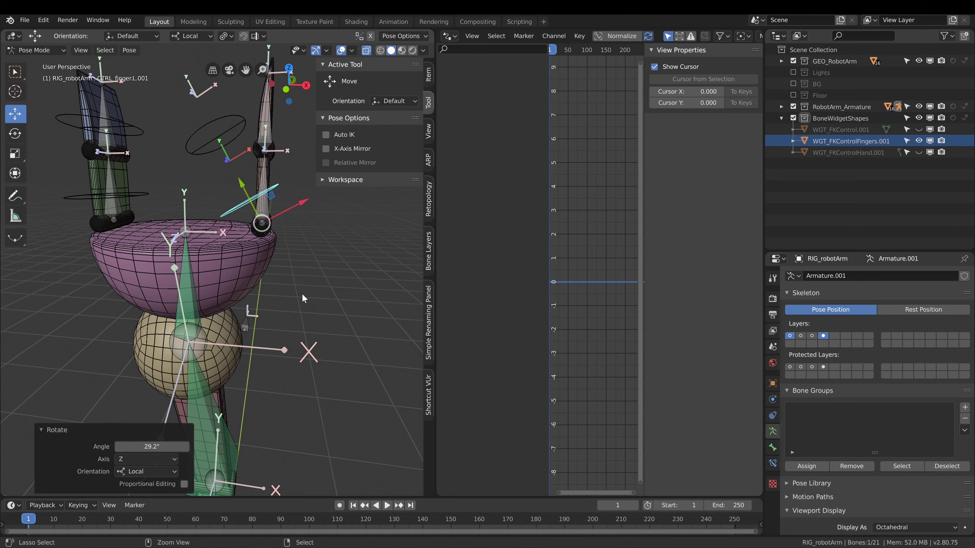
{"action": "key", "text": "ctrl+z"}
Try rotating CTRL_finger.L.001 about local X, switch to about 12.7° around local Z, and undo the rotation.
{"action": "scroll", "coordinate": [300, 294], "scroll_direction": "down", "scroll_amount": 5}
{"action": "scroll", "coordinate": [279, 319], "scroll_direction": "up", "scroll_amount": 5}
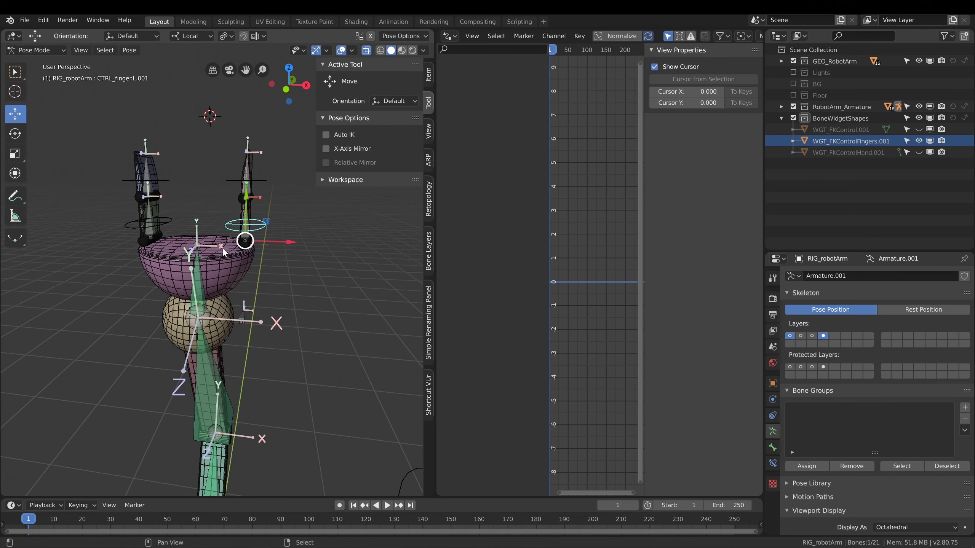
{"action": "scroll", "coordinate": [227, 251], "scroll_direction": "up", "scroll_amount": 3}
{"action": "middle_click_drag", "start_coordinate": [223, 255], "coordinate": [333, 277]}
{"action": "key", "text": "r"}
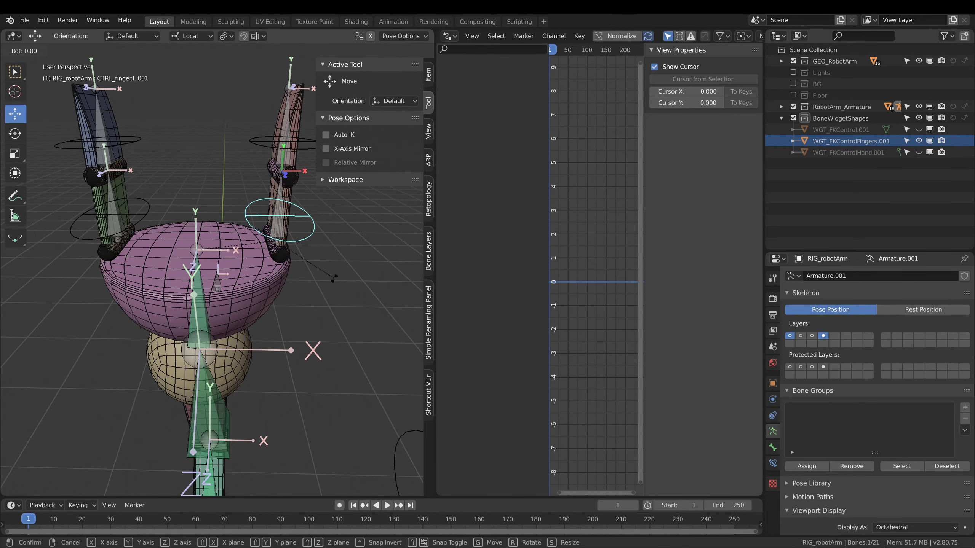
{"action": "key", "text": "x"}
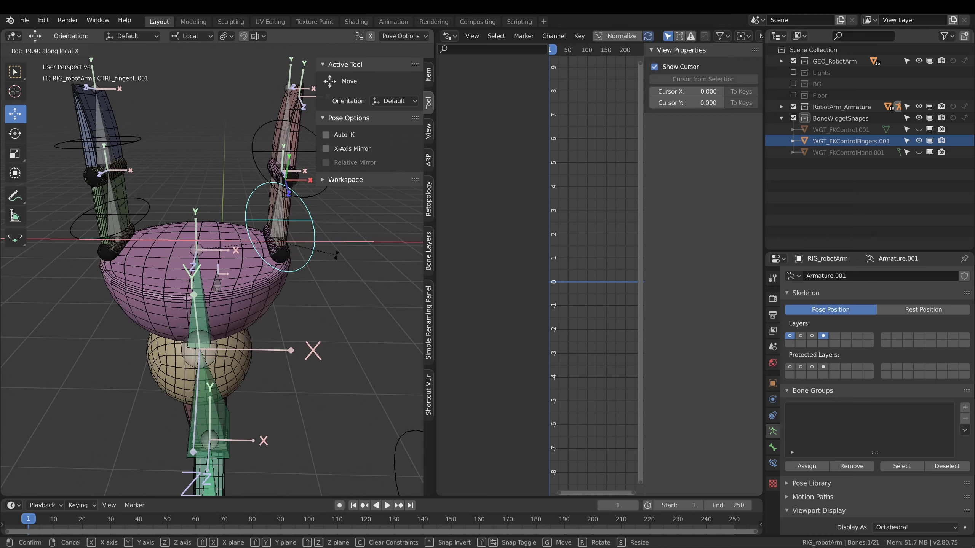
{"action": "key", "text": "z"}
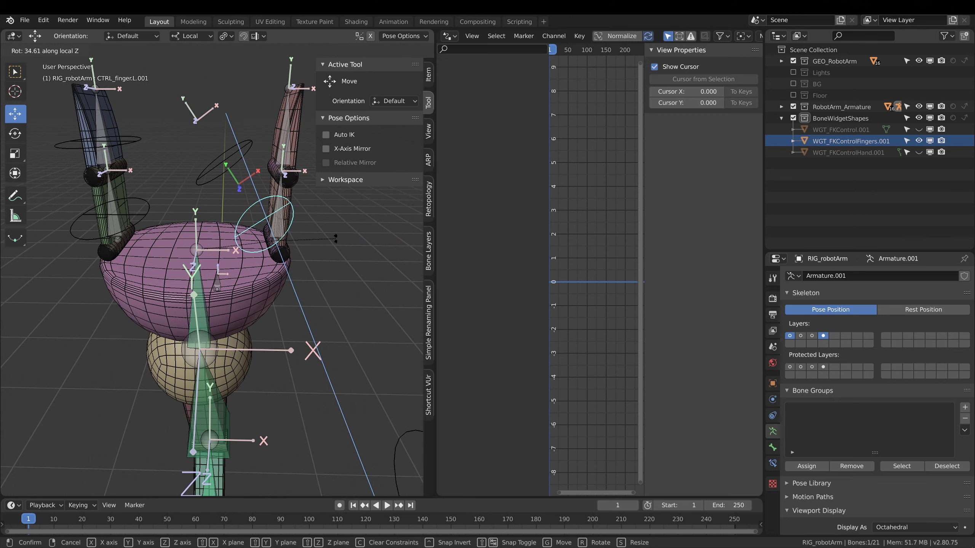
{"action": "left_click", "coordinate": [355, 273]}
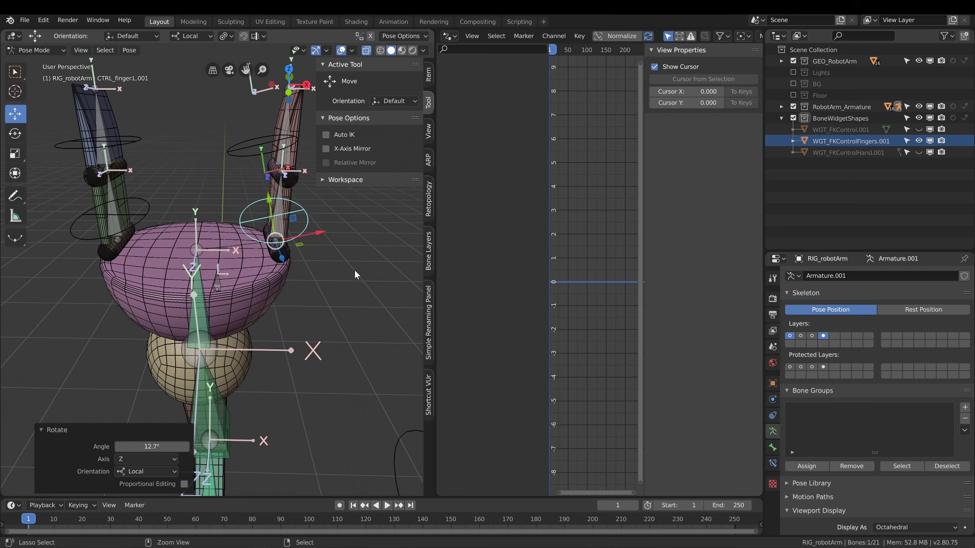
{"action": "key", "text": "ctrl+z"}
Select the CTRL and DEF bones of finger.L.001 and finger.L.002 together and enter the armature's Edit Mode.
{"action": "middle_click_drag", "start_coordinate": [274, 192], "coordinate": [296, 178]}
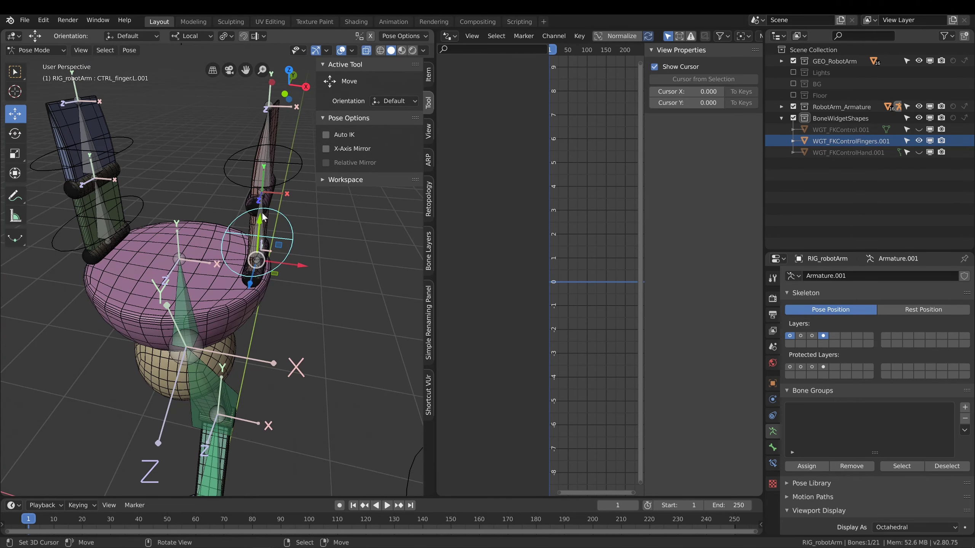
{"action": "middle_click_drag", "start_coordinate": [277, 231], "coordinate": [284, 187]}
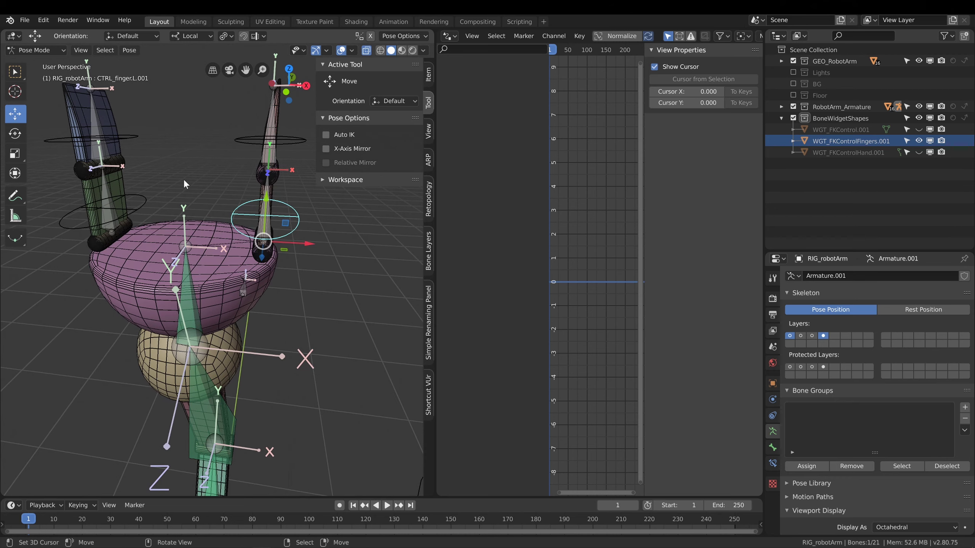
{"action": "middle_click_drag", "start_coordinate": [184, 179], "coordinate": [265, 222]}
{"action": "scroll", "coordinate": [266, 222], "scroll_direction": "up", "scroll_amount": 3}
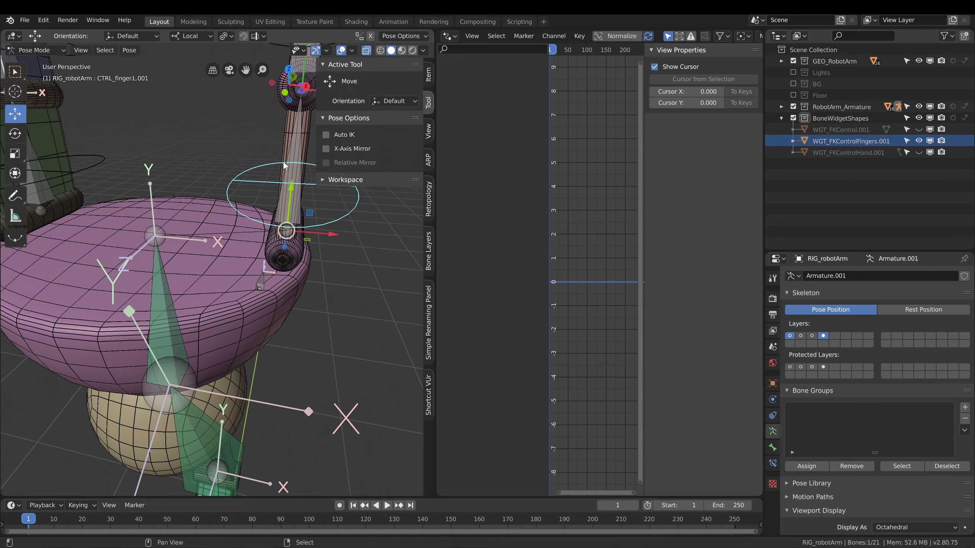
{"action": "left_click", "coordinate": [292, 143], "text": "shift"}
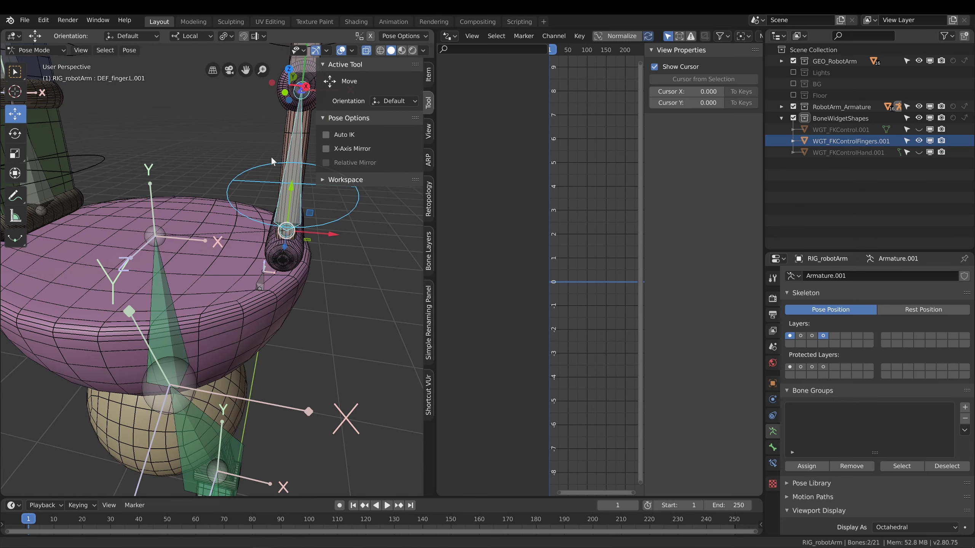
{"action": "middle_click_drag", "start_coordinate": [272, 162], "coordinate": [192, 183]}
{"action": "left_click", "coordinate": [206, 177], "text": "shift"}
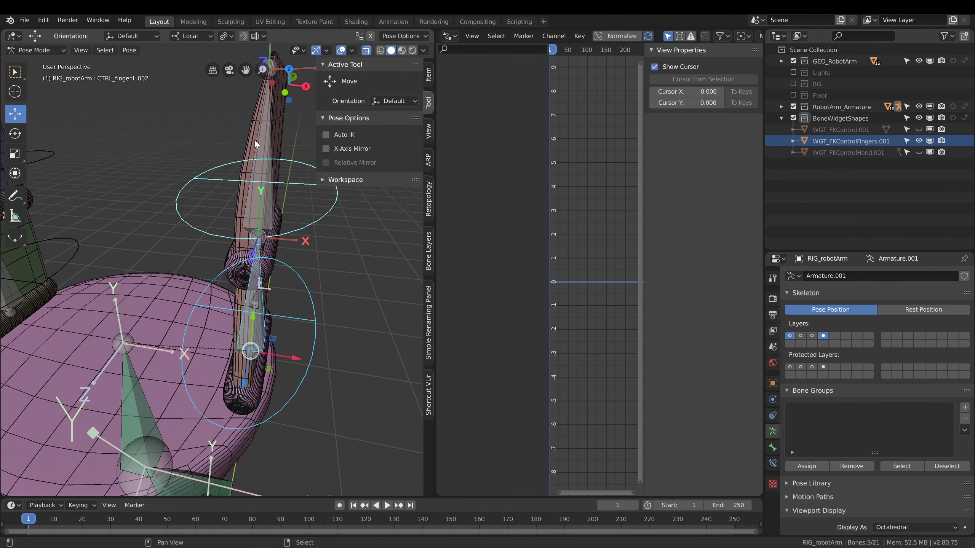
{"action": "left_click", "coordinate": [259, 140], "text": "shift"}
{"action": "scroll", "coordinate": [301, 297], "scroll_direction": "down", "scroll_amount": 5}
{"action": "key", "text": "Tab"}
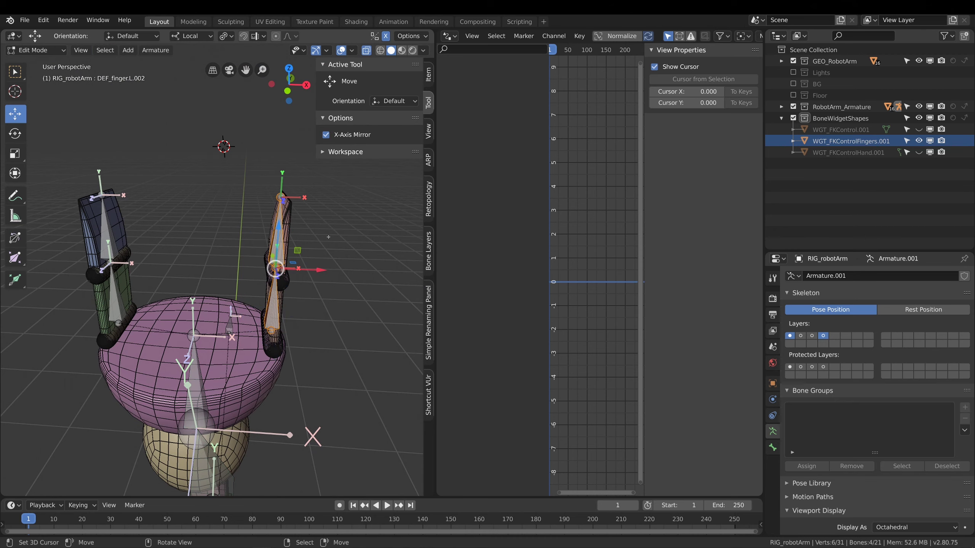
Set the roll of the four selected .L finger bones to -90°.
{"action": "left_click", "coordinate": [430, 74]}
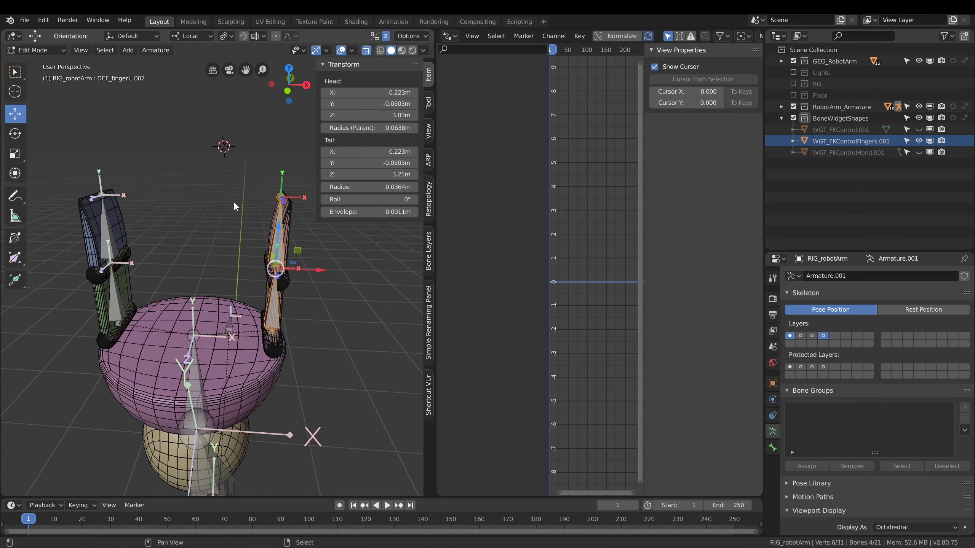
{"action": "middle_click_drag", "start_coordinate": [233, 201], "coordinate": [210, 208], "text": "shift"}
{"action": "scroll", "coordinate": [211, 208], "scroll_direction": "up", "scroll_amount": 2}
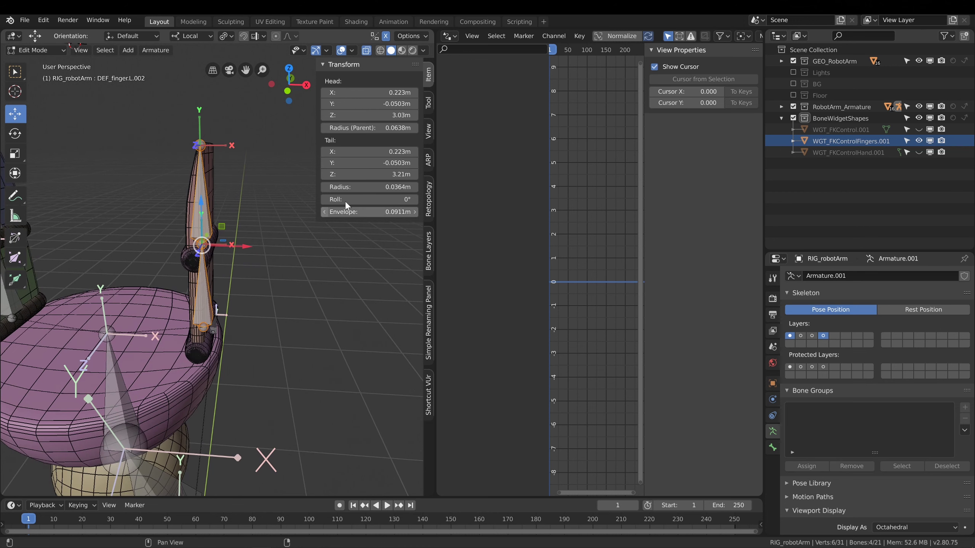
{"action": "left_click", "coordinate": [359, 199]}
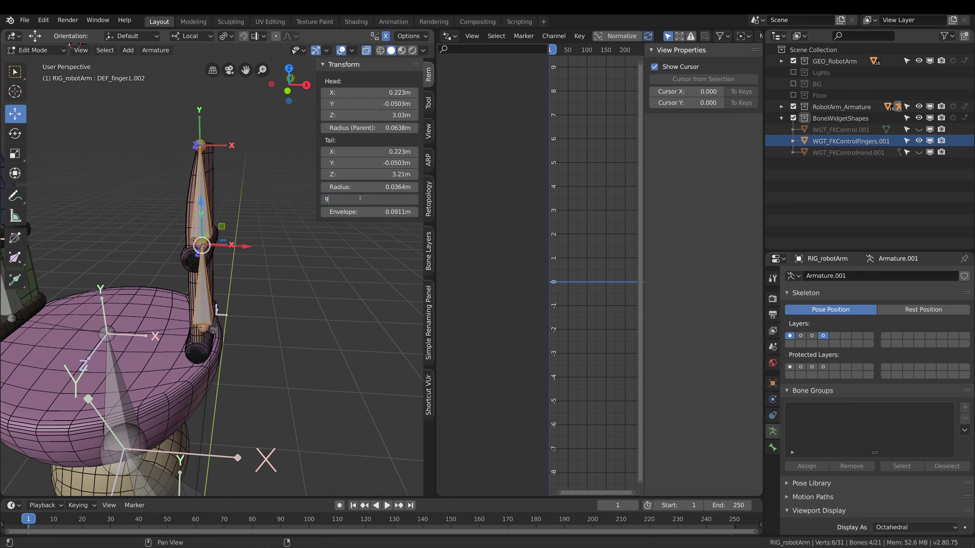
{"action": "type", "text": "90"}
{"action": "key", "text": "Return"}
{"action": "key", "text": "minus"}
{"action": "middle_click_drag", "start_coordinate": [189, 155], "coordinate": [221, 155], "text": "shift"}
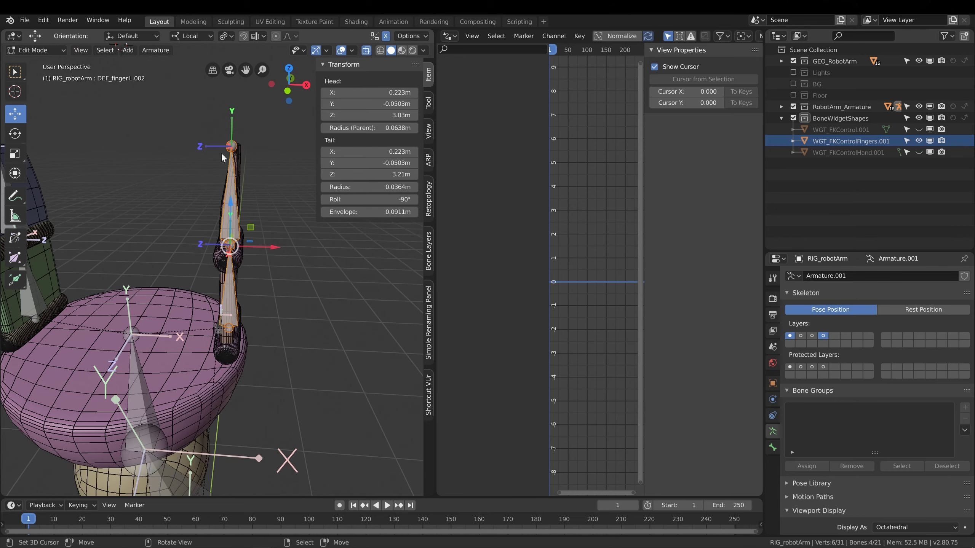
{"action": "scroll", "coordinate": [155, 183], "scroll_direction": "up", "scroll_amount": 5, "text": "ctrl"}
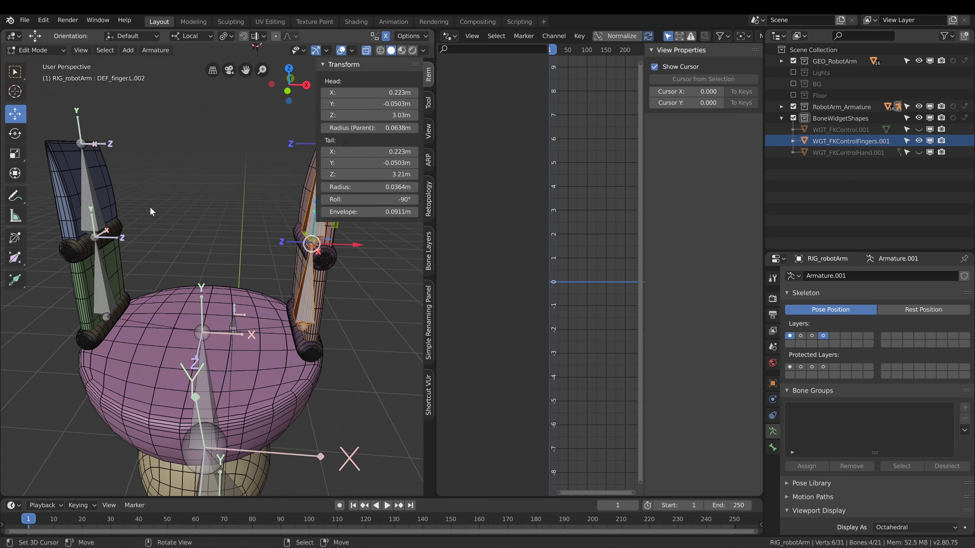
Examine how the .L finger control circles sit on the rolled bones in Pose Mode, and return to Object Mode.
{"action": "left_click", "coordinate": [429, 103]}
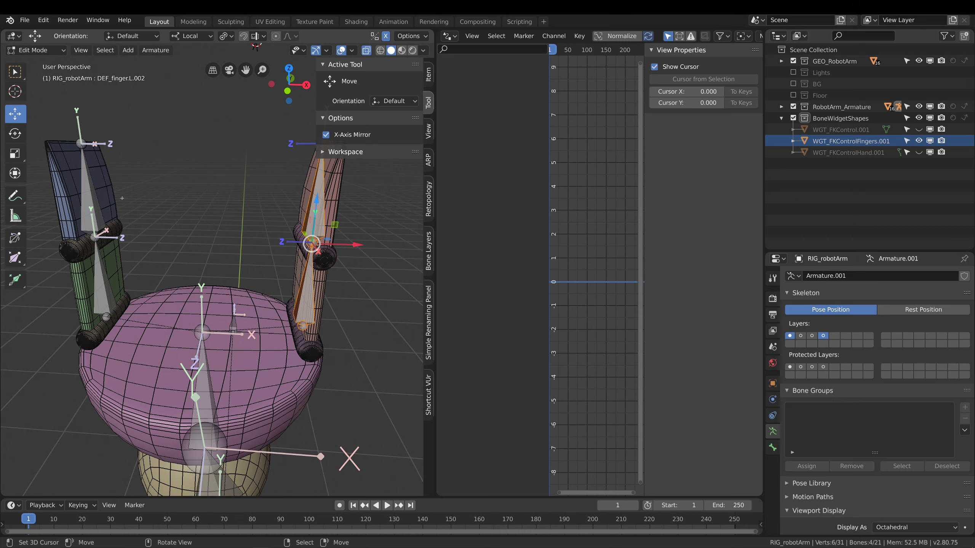
{"action": "scroll", "coordinate": [265, 299], "scroll_direction": "down", "scroll_amount": 2}
{"action": "key", "text": "ctrl+Tab"}
{"action": "middle_click_drag", "start_coordinate": [265, 249], "coordinate": [266, 283]}
{"action": "scroll", "coordinate": [286, 290], "scroll_direction": "up", "scroll_amount": 2}
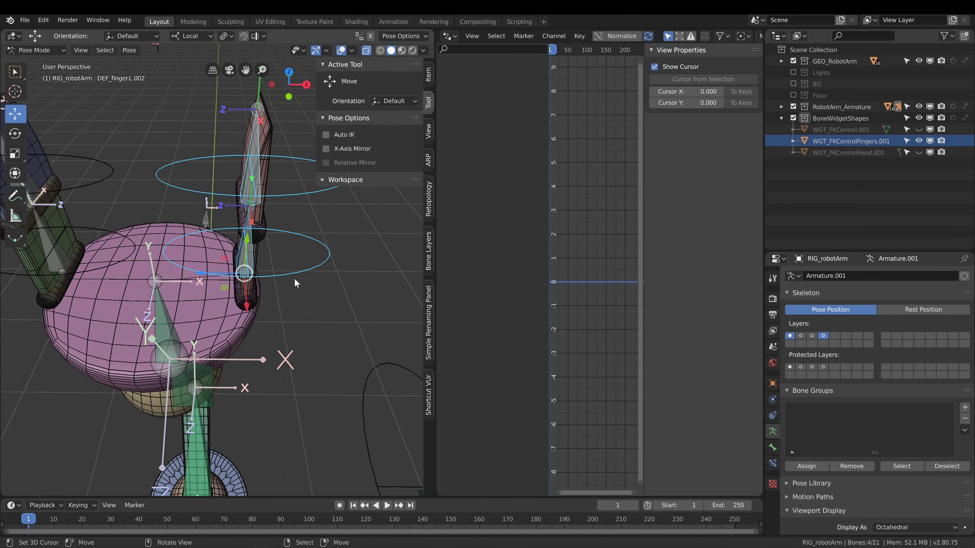
{"action": "left_click", "coordinate": [302, 270]}
{"action": "scroll", "coordinate": [304, 291], "scroll_direction": "down", "scroll_amount": 3}
{"action": "scroll", "coordinate": [322, 387], "scroll_direction": "down", "scroll_amount": 4}
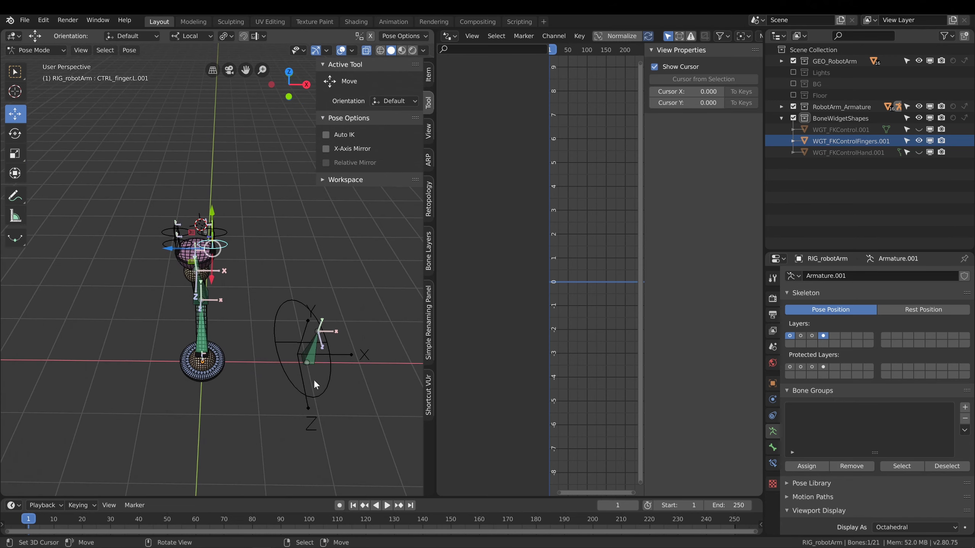
{"action": "scroll", "coordinate": [299, 384], "scroll_direction": "up", "scroll_amount": 5}
{"action": "left_click", "coordinate": [303, 410]}
{"action": "left_click", "coordinate": [37, 50]}
{"action": "left_click", "coordinate": [31, 64]}
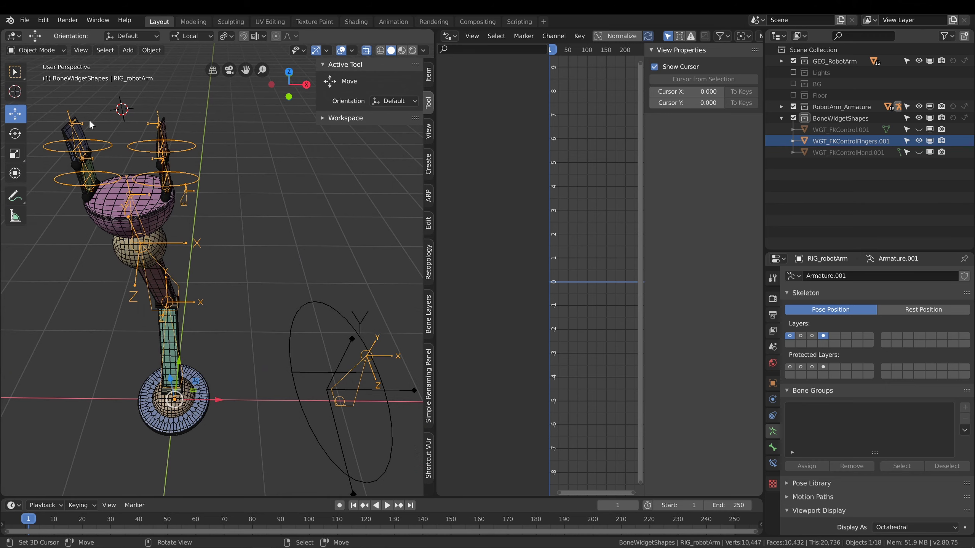
Rotate the WGT_FKControlFingers.001 mesh 90° about global Z in Edit Mode and return to Object Mode.
{"action": "left_click", "coordinate": [306, 411]}
{"action": "scroll", "coordinate": [312, 427], "scroll_direction": "down", "scroll_amount": 2}
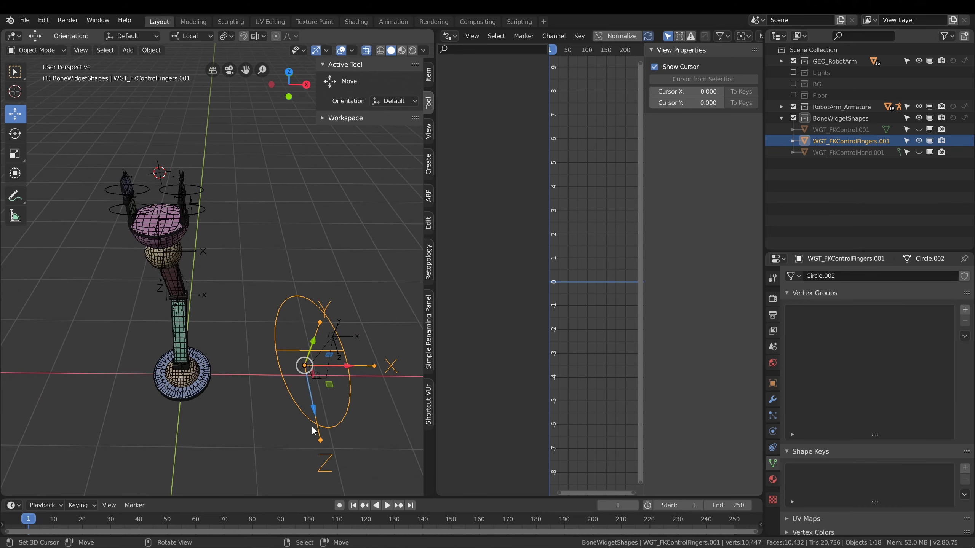
{"action": "key", "text": "Tab"}
{"action": "key", "text": "r"}
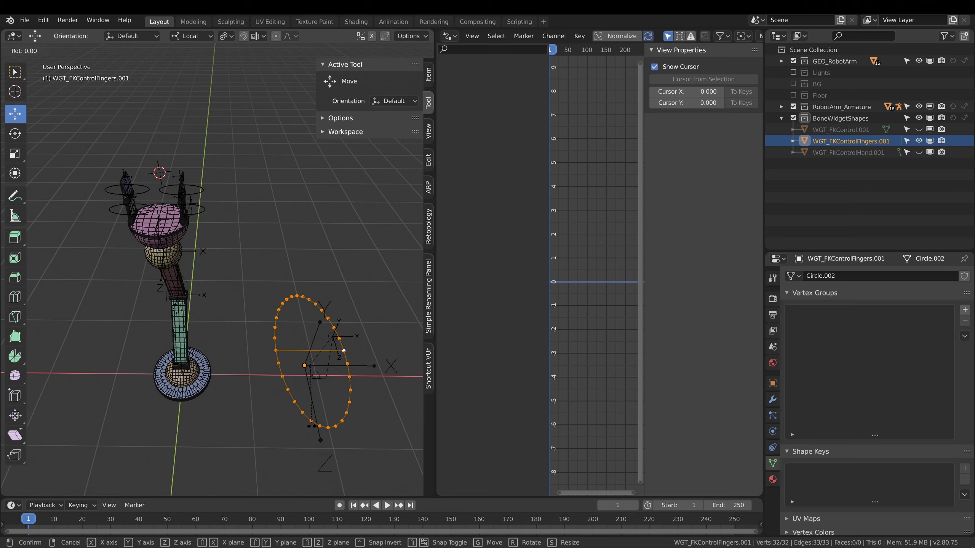
{"action": "key", "text": "z"}
{"action": "key", "text": "z"}
{"action": "key", "text": "z"}
{"action": "key", "text": "z"}
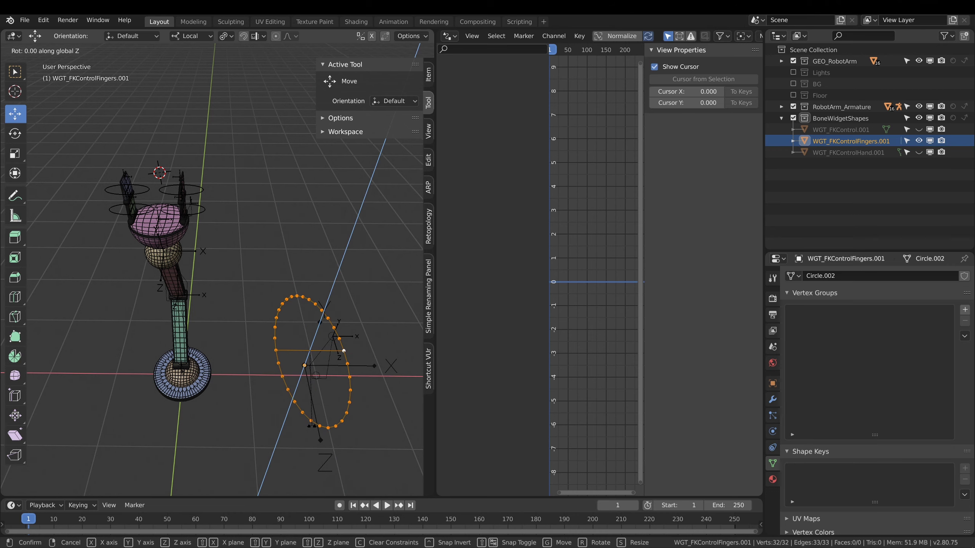
{"action": "type", "text": "90"}
{"action": "key", "text": "Return"}
{"action": "scroll", "coordinate": [298, 413], "scroll_direction": "up", "scroll_amount": 8}
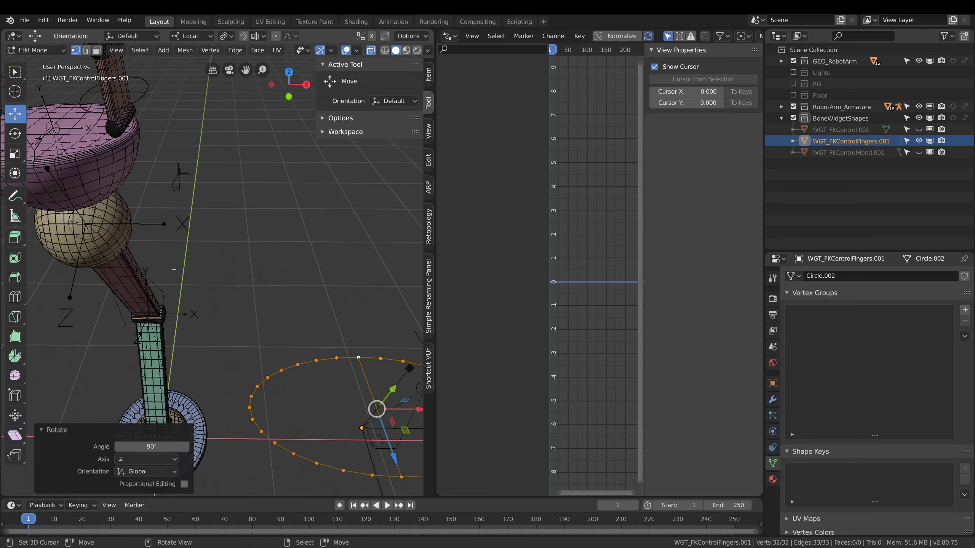
{"action": "key", "text": "Tab"}
Select the RIG_robotArm armature and put it in Pose Mode with the finger controls in view.
{"action": "middle_click_drag", "start_coordinate": [251, 213], "coordinate": [270, 185]}
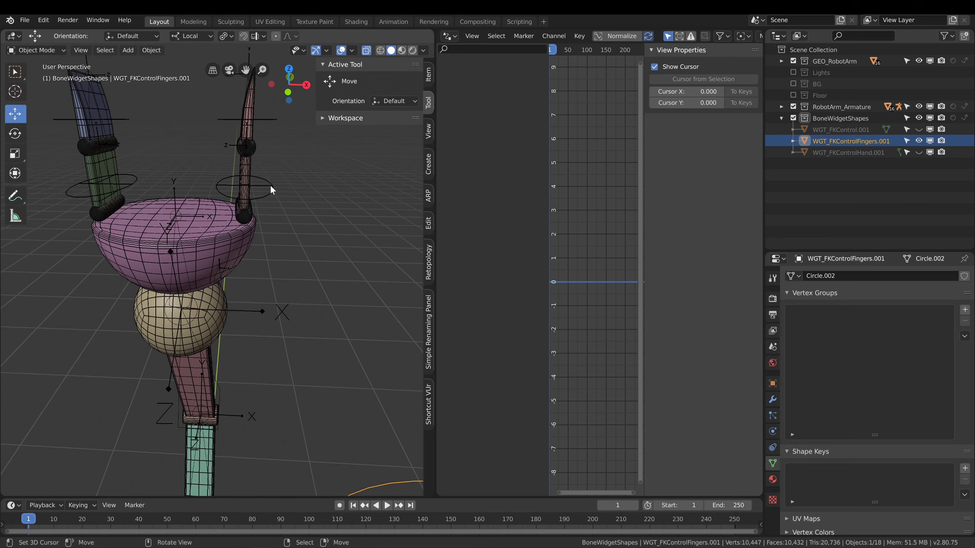
{"action": "left_click", "coordinate": [270, 185]}
{"action": "left_click", "coordinate": [38, 50]}
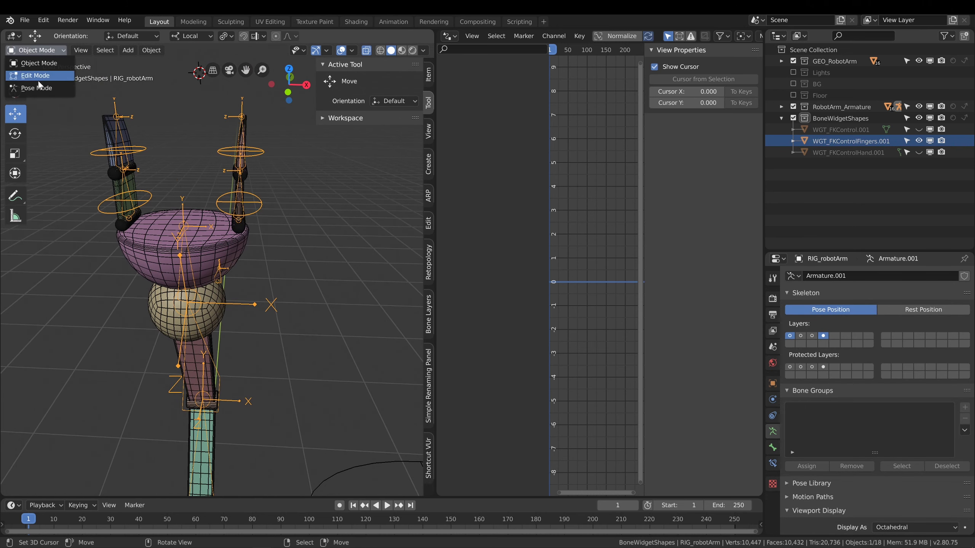
{"action": "left_click", "coordinate": [38, 85]}
{"action": "scroll", "coordinate": [247, 195], "scroll_direction": "up", "scroll_amount": 5}
{"action": "middle_click_drag", "start_coordinate": [273, 229], "coordinate": [264, 239]}
{"action": "scroll", "coordinate": [265, 239], "scroll_direction": "down", "scroll_amount": 2}
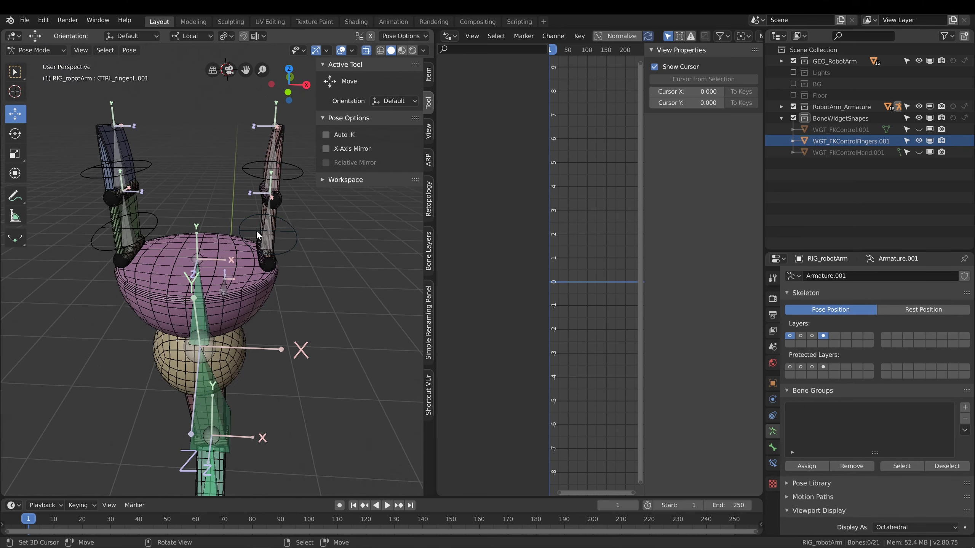
Add a Copy Transforms constraint to DEF_finger.L.001 with CTRL_finger.L.001 as its target.
{"action": "scroll", "coordinate": [262, 231], "scroll_direction": "up", "scroll_amount": 3}
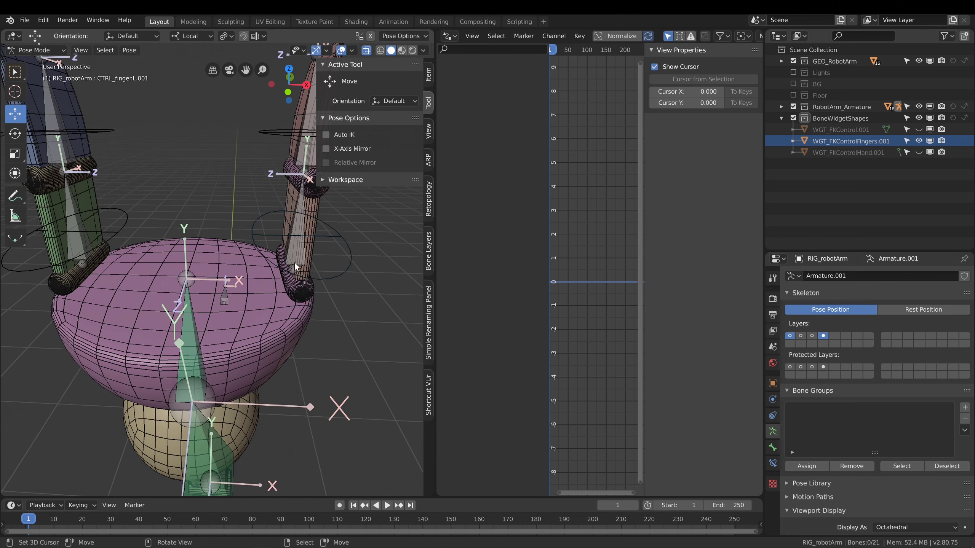
{"action": "left_click", "coordinate": [351, 254]}
{"action": "left_click", "coordinate": [352, 261]}
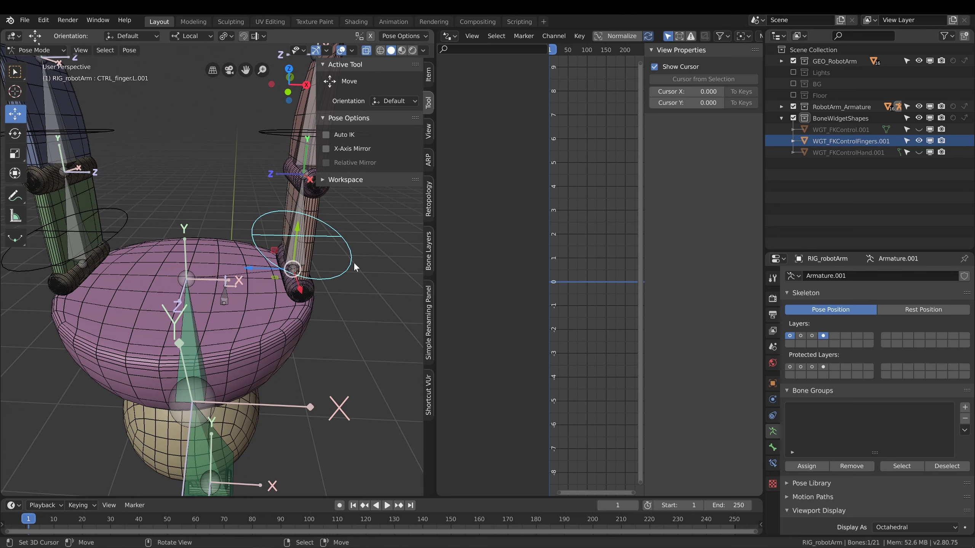
{"action": "left_click", "coordinate": [297, 203]}
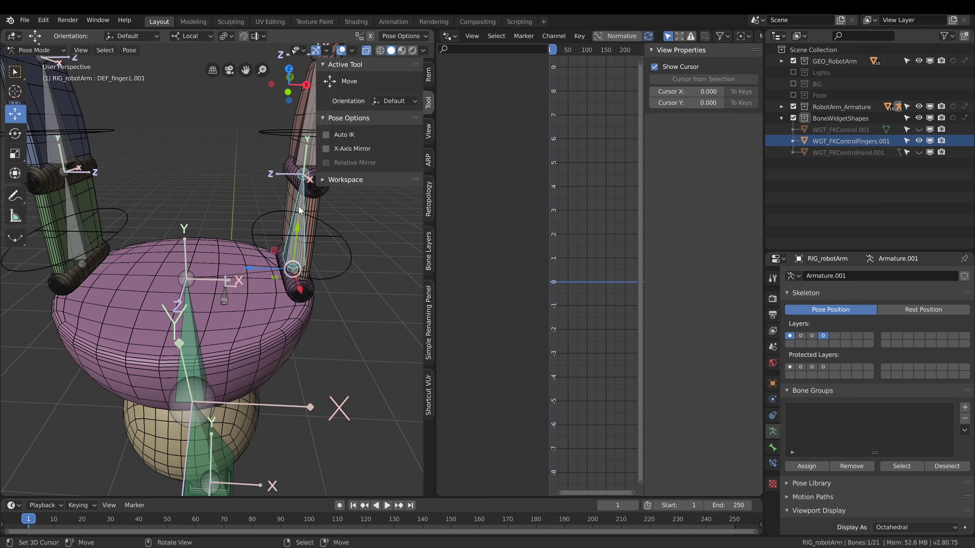
{"action": "mouse_move", "coordinate": [333, 258]}
{"action": "middle_mouse_down"}
{"action": "mouse_move", "coordinate": [279, 236]}
{"action": "mouse_move", "coordinate": [328, 256]}
{"action": "middle_mouse_up"}
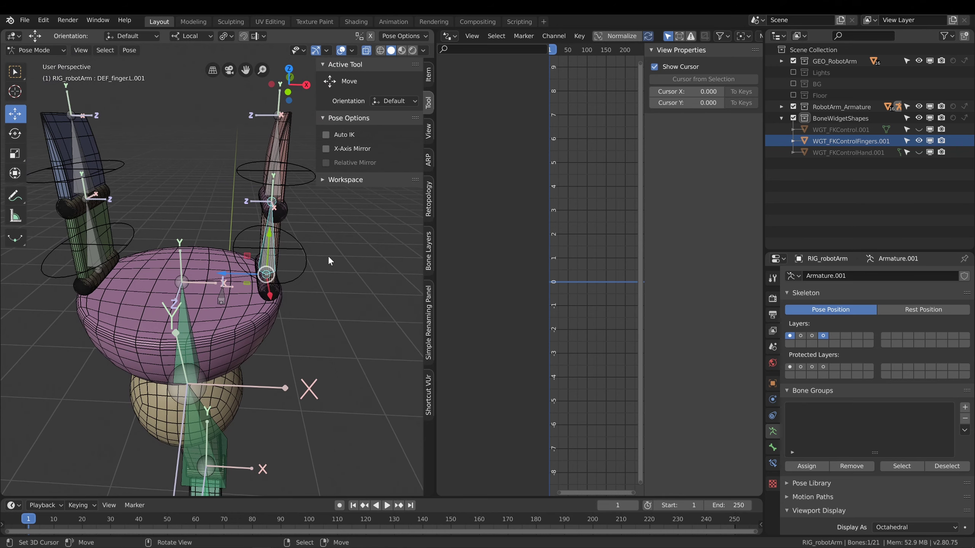
{"action": "left_click", "coordinate": [306, 263]}
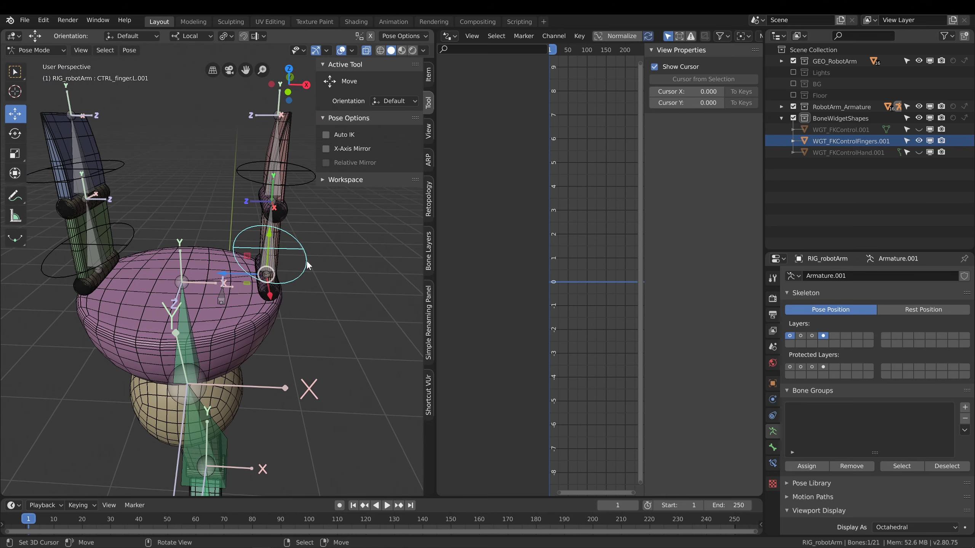
{"action": "left_click", "coordinate": [286, 246], "text": "shift"}
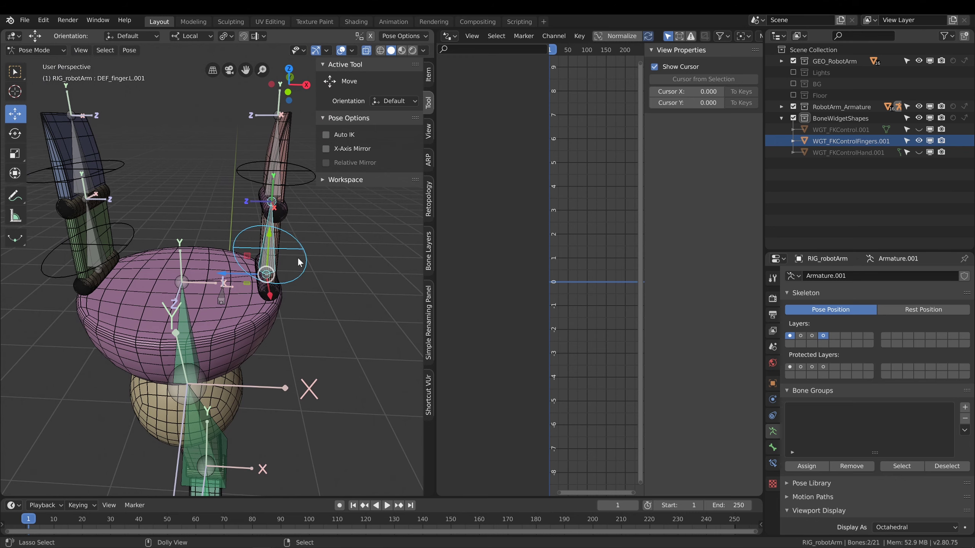
{"action": "key", "text": "ctrl+shift+c"}
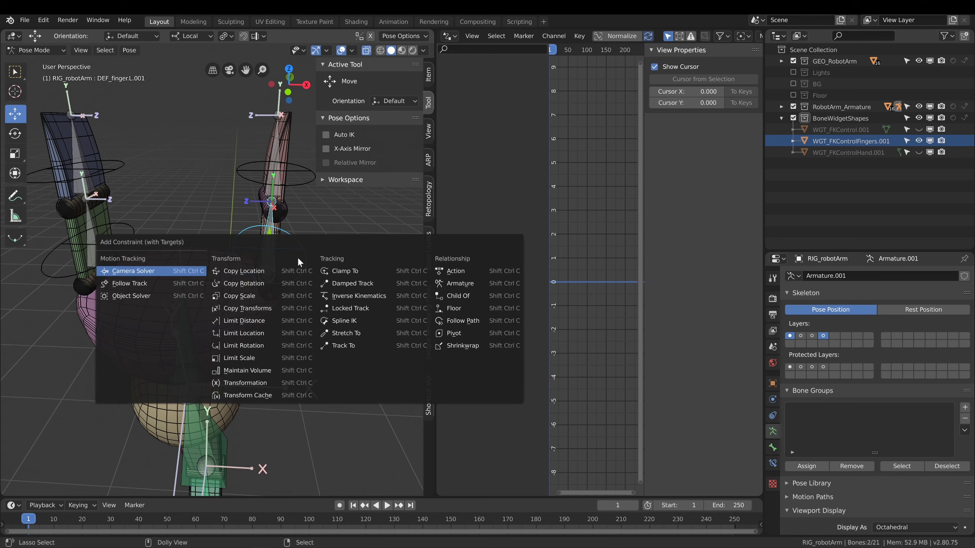
{"action": "left_click", "coordinate": [260, 307]}
Constrain DEF_finger.L.002 to CTRL_finger.L.002 with Copy Transforms.
{"action": "left_click", "coordinate": [299, 186]}
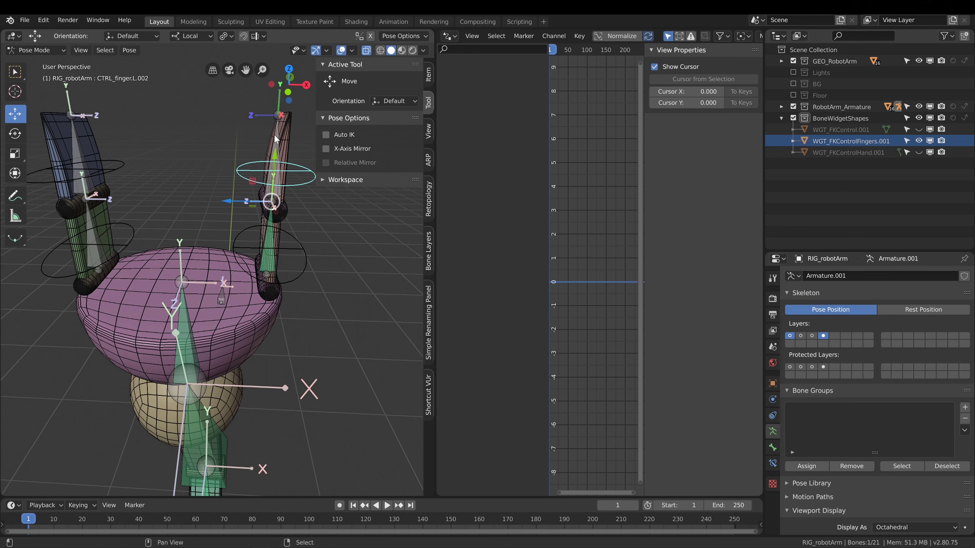
{"action": "left_click", "coordinate": [277, 165], "text": "shift"}
{"action": "key", "text": "ctrl+shift+c"}
{"action": "left_click", "coordinate": [309, 137]}
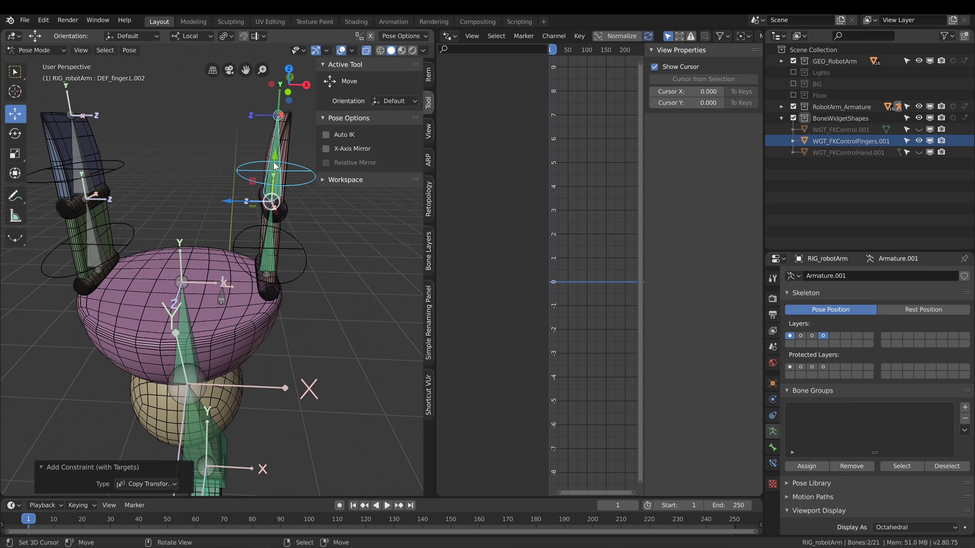
Add Copy Transforms constraints to DEF_finger.R.002 and DEF_finger.R.001, each targeting its matching CTRL_finger.R bone.
{"action": "left_click", "coordinate": [121, 168]}
{"action": "left_click", "coordinate": [79, 146], "text": "shift"}
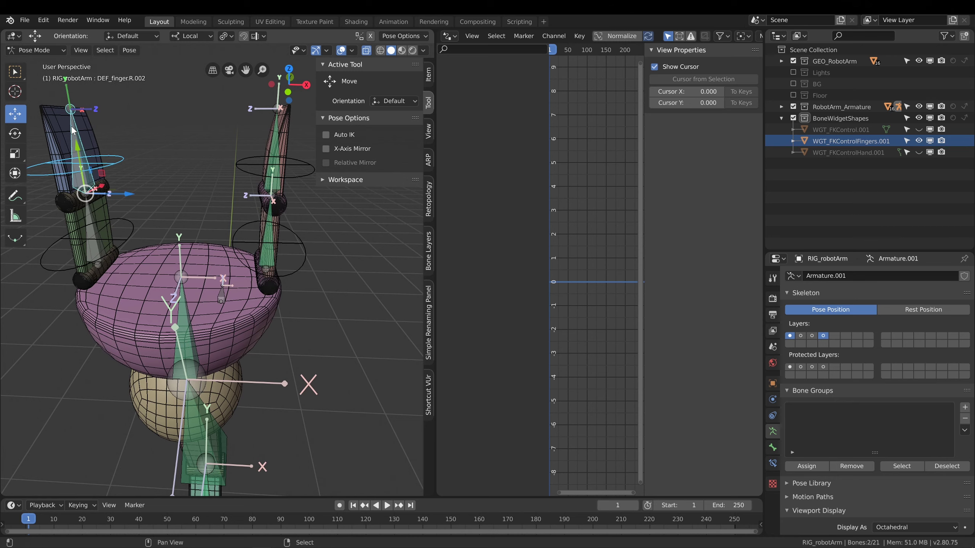
{"action": "key", "text": "ctrl+shift+c"}
{"action": "left_click", "coordinate": [115, 128]}
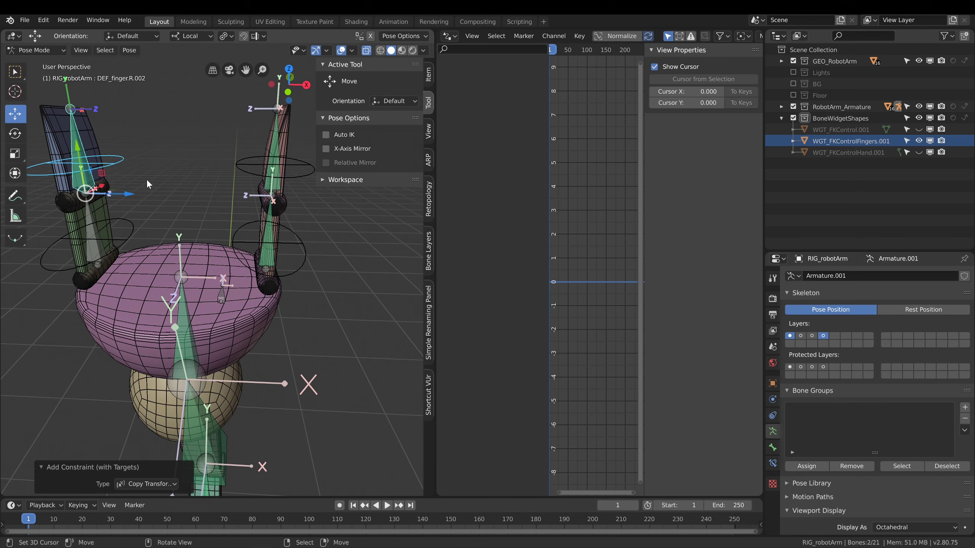
{"action": "left_click", "coordinate": [121, 233]}
{"action": "left_click", "coordinate": [96, 225], "text": "shift"}
{"action": "key", "text": "ctrl+shift+c"}
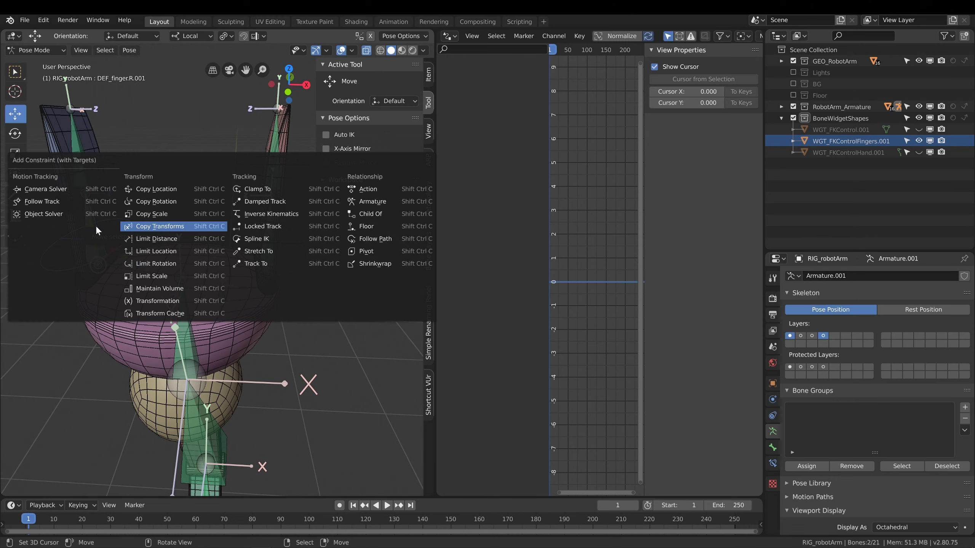
{"action": "left_click", "coordinate": [172, 222]}
Test-rotate CTRL_finger.L.001 and CTRL_finger.L.002 about their local X axes, undoing each rotation.
{"action": "left_click", "coordinate": [300, 235]}
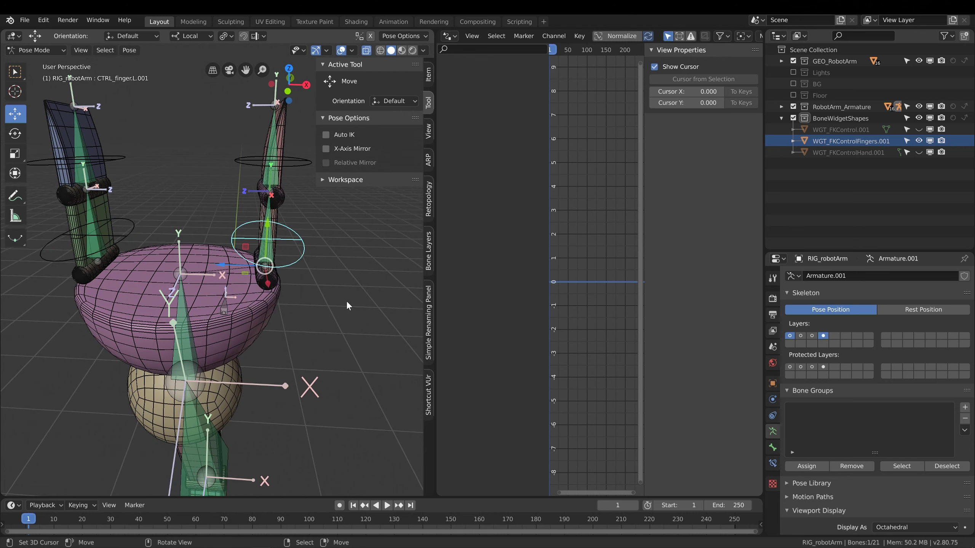
{"action": "key", "text": "r"}
{"action": "key", "text": "x"}
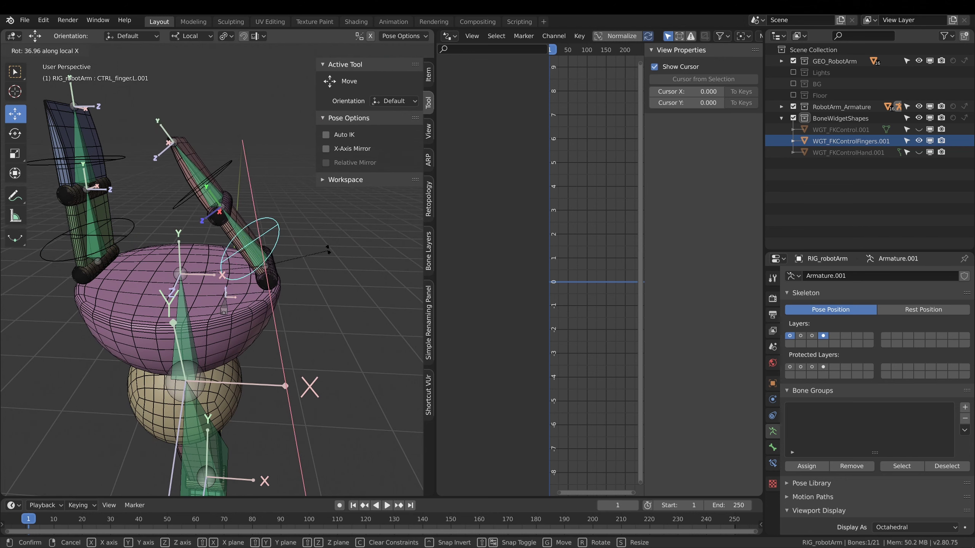
{"action": "left_click", "coordinate": [329, 252]}
{"action": "key", "text": "ctrl+z"}
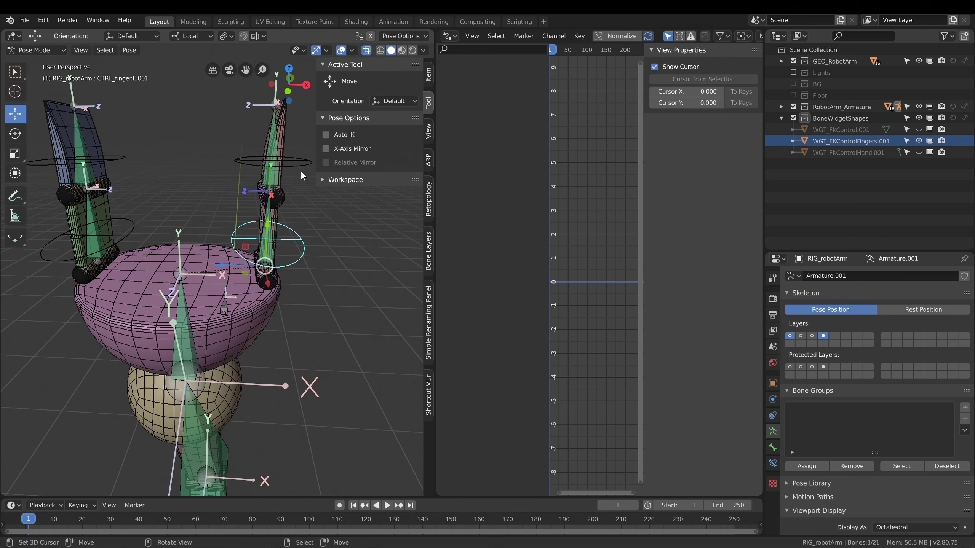
{"action": "left_click", "coordinate": [301, 174]}
{"action": "key", "text": "r"}
{"action": "key", "text": "x"}
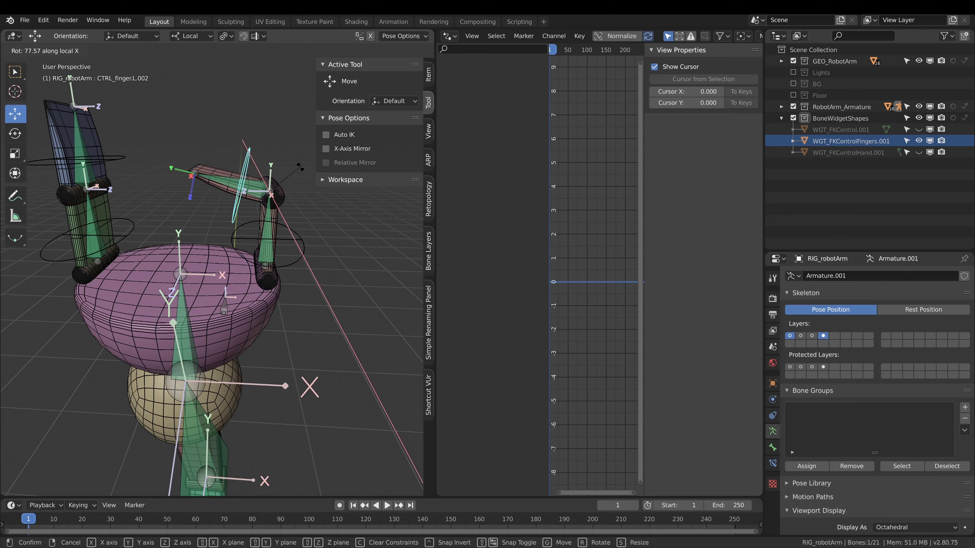
{"action": "left_click", "coordinate": [292, 188]}
{"action": "key", "text": "ctrl+z"}
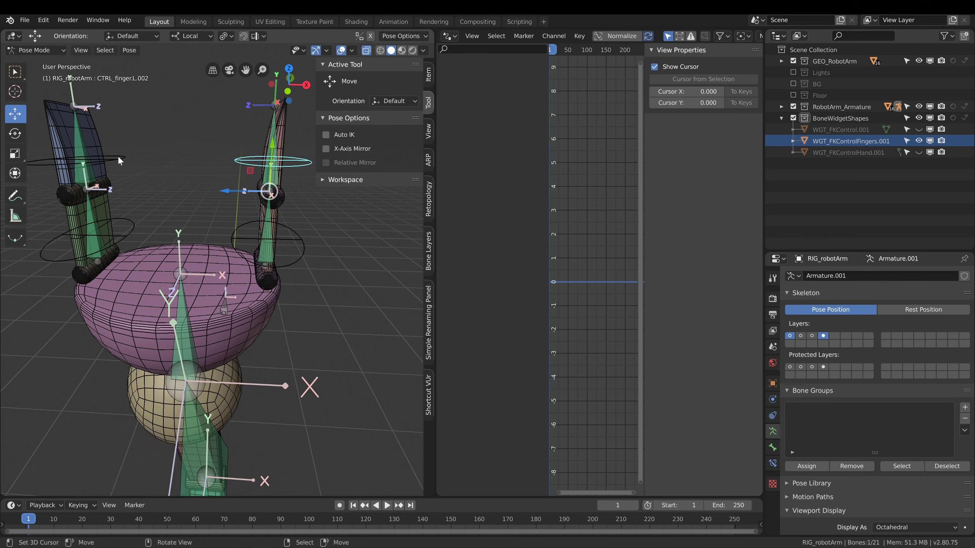
Test-rotate CTRL_finger.R.002 and CTRL_finger.R.001 about their local X axes, undoing each rotation.
{"action": "left_click", "coordinate": [118, 155]}
{"action": "key", "text": "r"}
{"action": "key", "text": "x"}
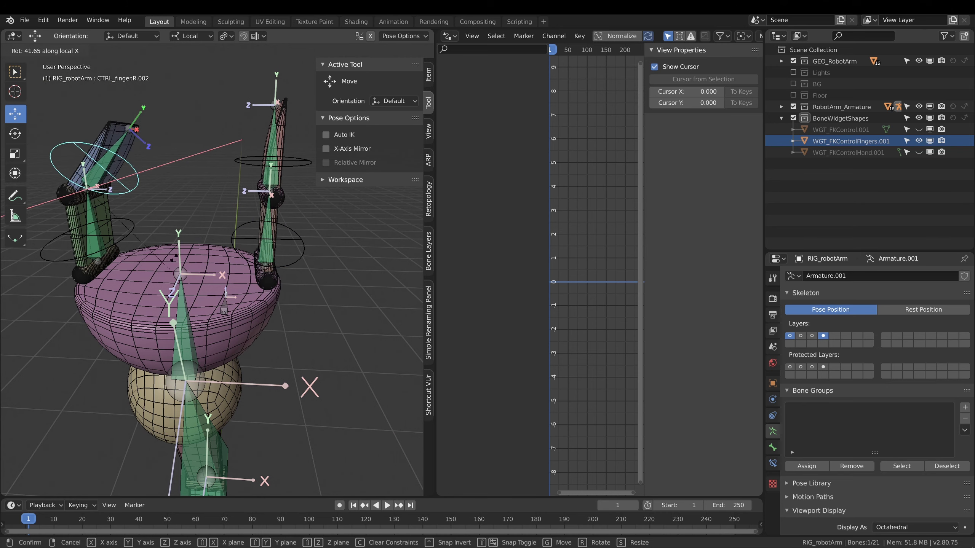
{"action": "left_click", "coordinate": [172, 244]}
{"action": "key", "text": "ctrl+z"}
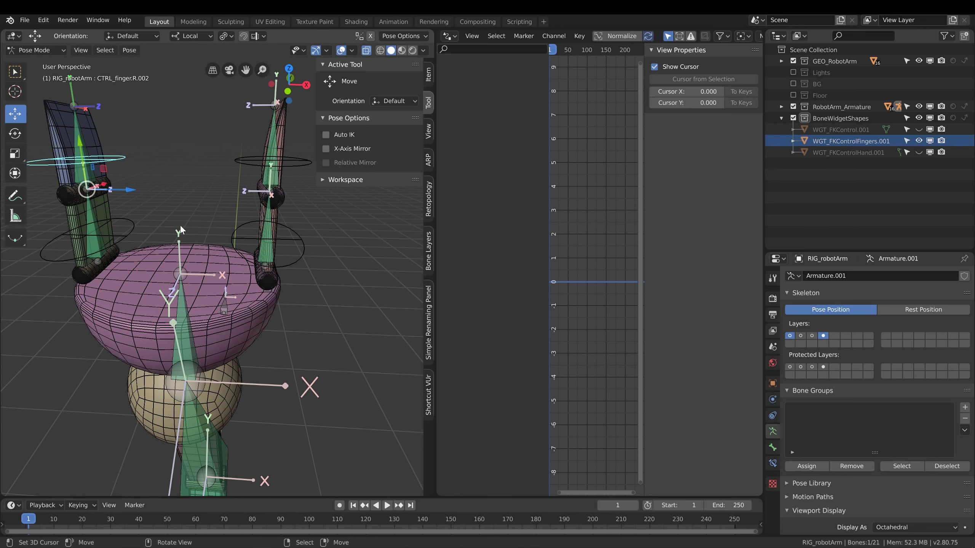
{"action": "mouse_move", "coordinate": [180, 226]}
{"action": "middle_mouse_down", "text": "ctrl"}
{"action": "mouse_move", "coordinate": [217, 220]}
{"action": "mouse_move", "coordinate": [182, 224]}
{"action": "middle_mouse_up", "text": "ctrl"}
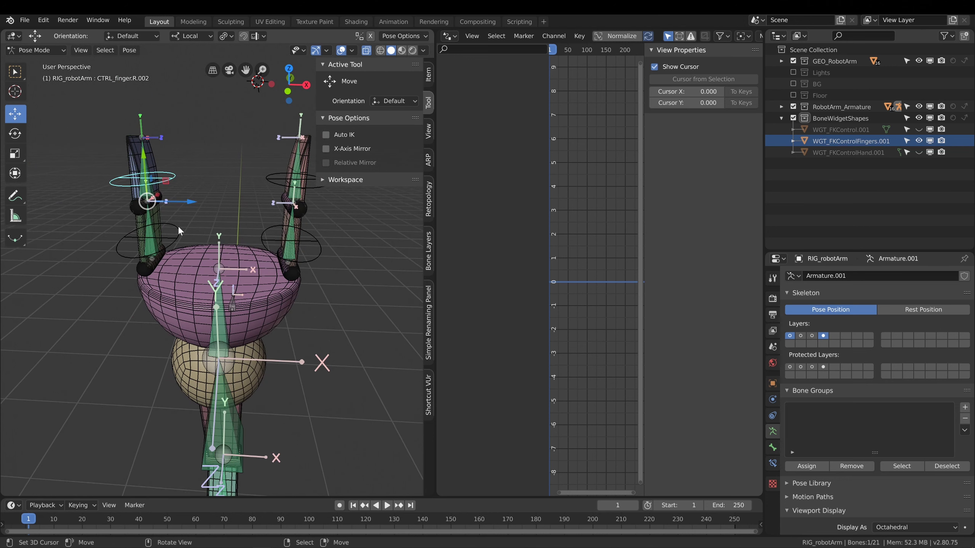
{"action": "left_click", "coordinate": [180, 231]}
{"action": "key", "text": "r"}
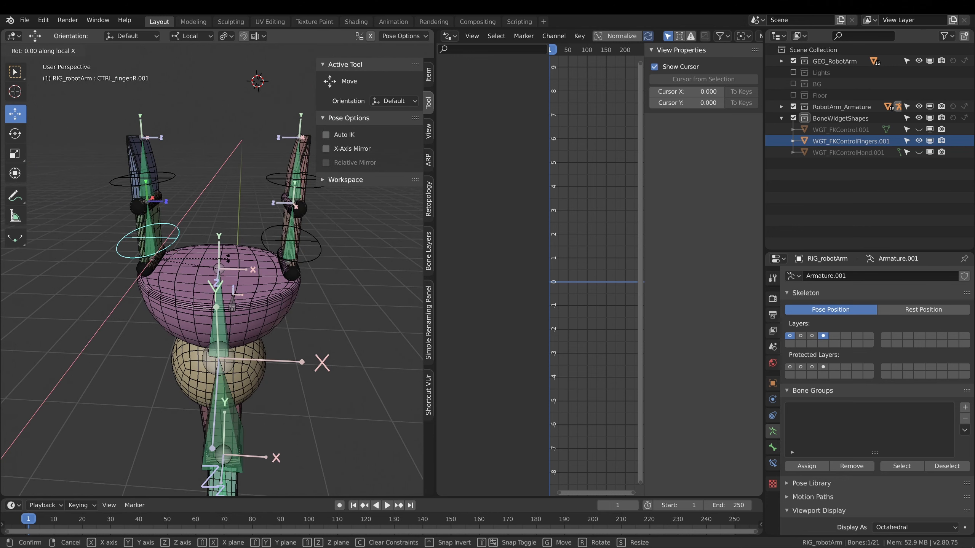
{"action": "key", "text": "x"}
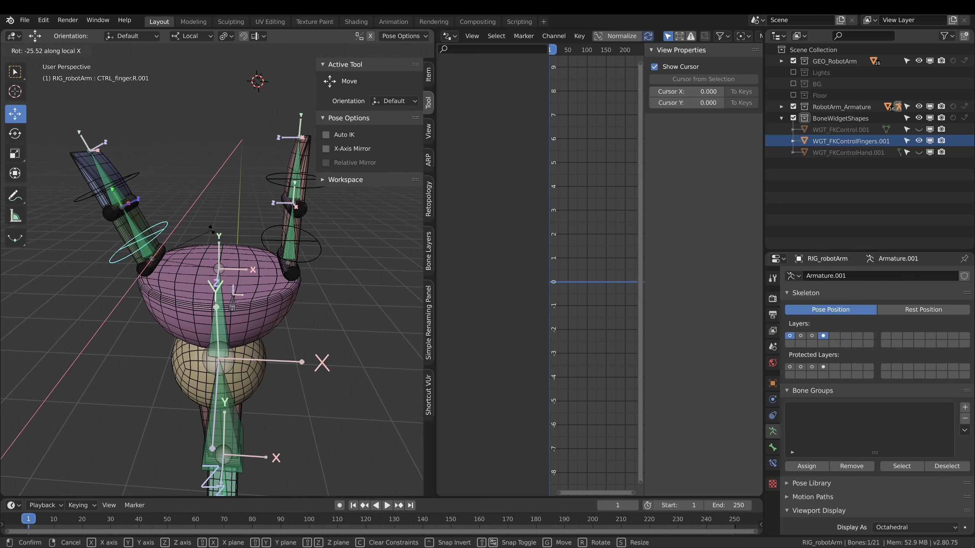
{"action": "left_click", "coordinate": [224, 274]}
{"action": "key", "text": "ctrl+z"}
Try another local X rotation on CTRL_finger.L.002, about 27.3°, and undo it.
{"action": "middle_click_drag", "start_coordinate": [189, 237], "coordinate": [226, 246]}
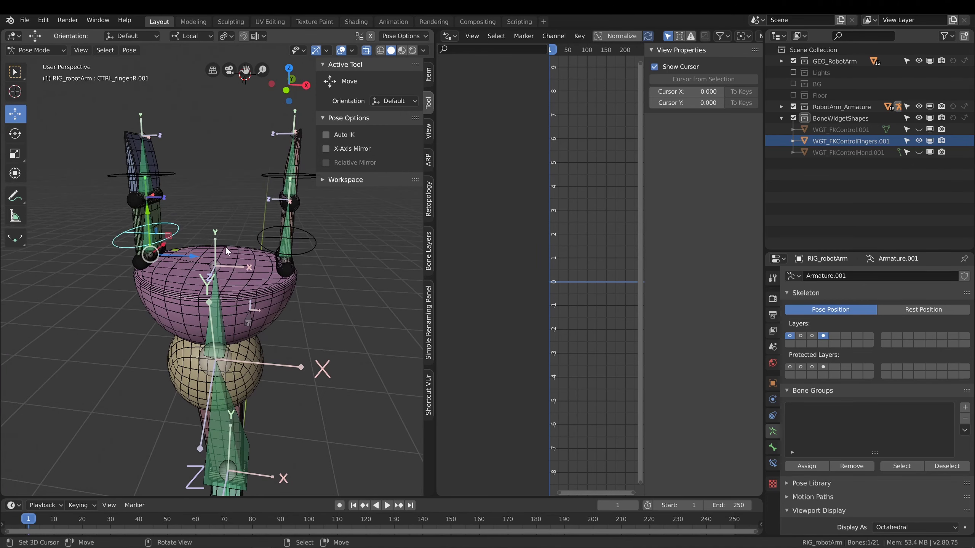
{"action": "middle_click_drag", "start_coordinate": [326, 255], "coordinate": [161, 180]}
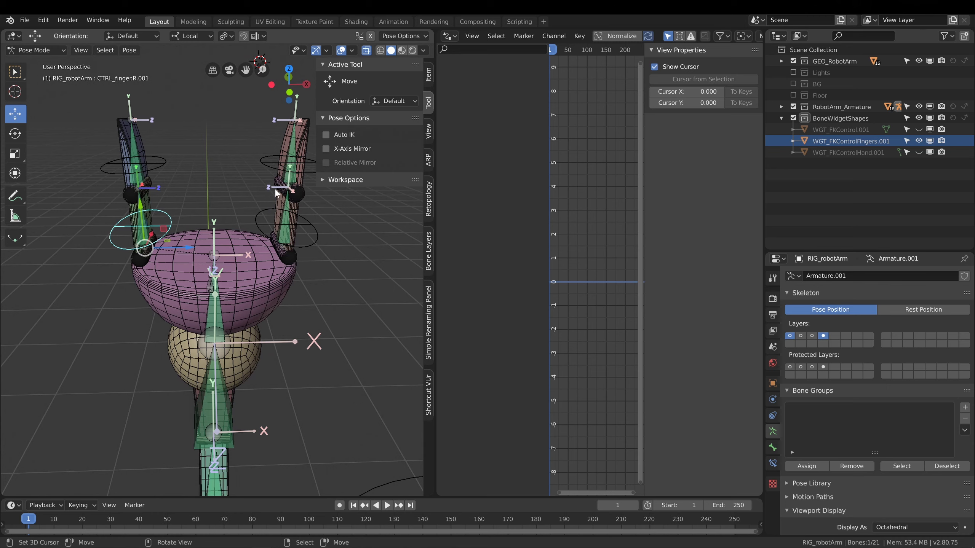
{"action": "left_click", "coordinate": [263, 167]}
{"action": "key", "text": "r"}
{"action": "key", "text": "x"}
{"action": "key", "text": "x"}
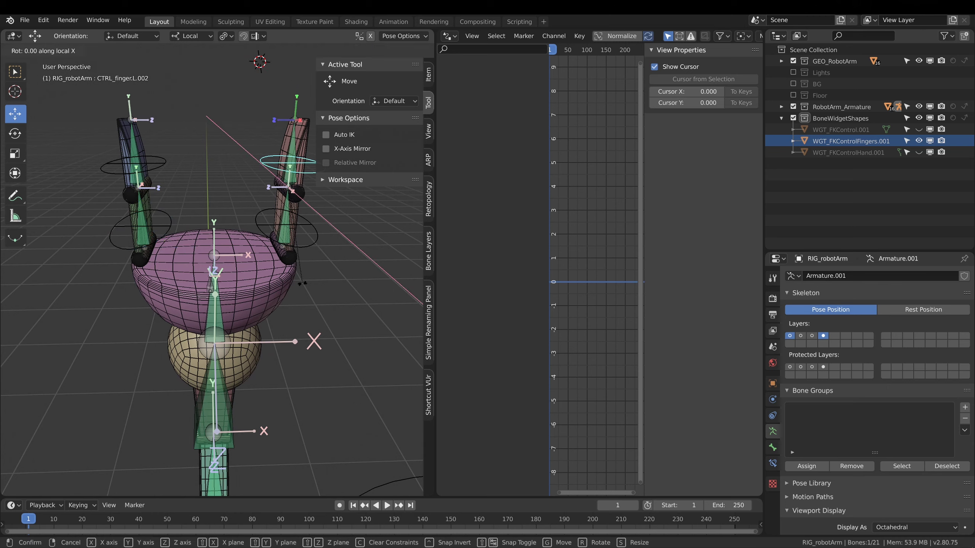
{"action": "left_click", "coordinate": [336, 268]}
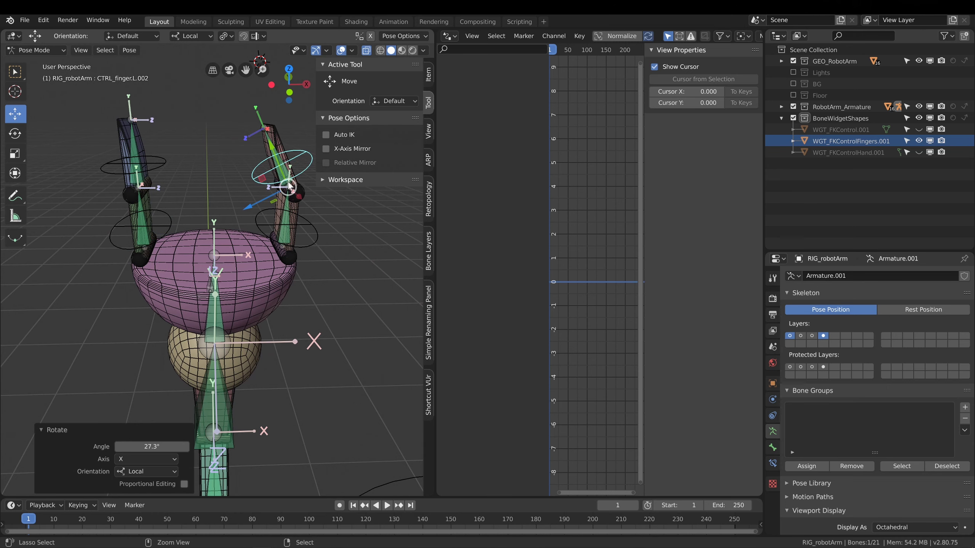
{"action": "key", "text": "ctrl+z"}
Display only the second bone layer of the armature, with the whole robot arm in view.
{"action": "middle_click_drag", "start_coordinate": [292, 212], "coordinate": [246, 253]}
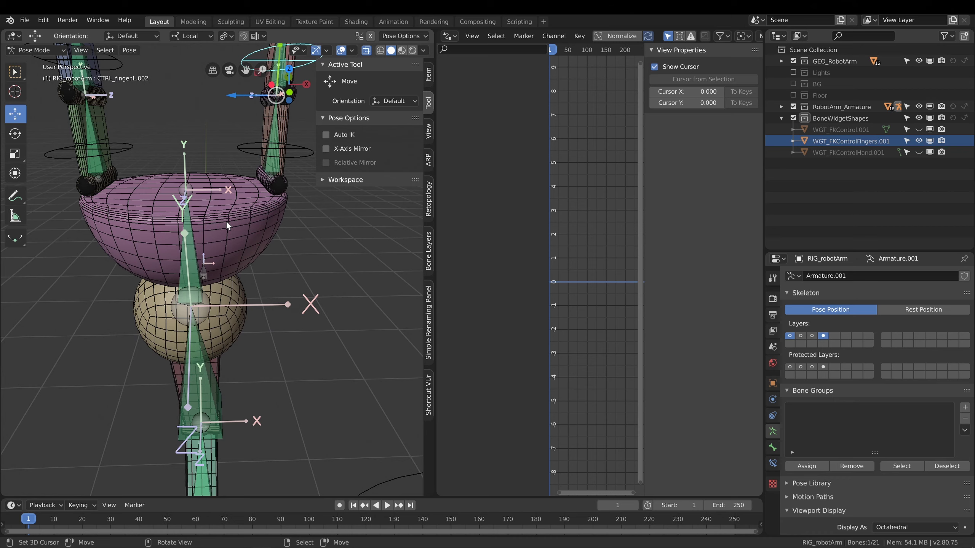
{"action": "scroll", "coordinate": [229, 216], "scroll_direction": "down", "scroll_amount": 4}
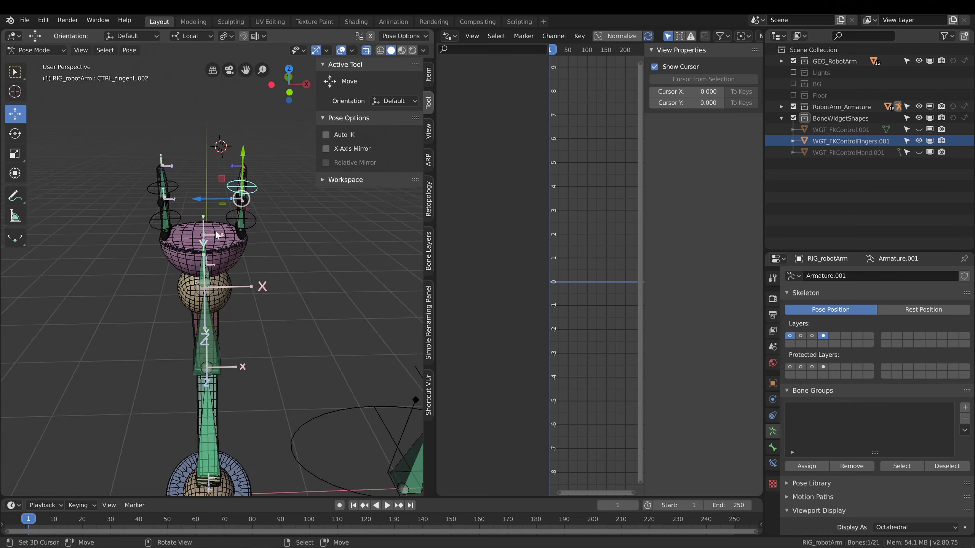
{"action": "middle_click_drag", "start_coordinate": [233, 221], "coordinate": [233, 241]}
{"action": "mouse_move", "coordinate": [256, 329]}
{"action": "middle_mouse_down"}
{"action": "mouse_move", "coordinate": [272, 312]}
{"action": "mouse_move", "coordinate": [261, 350]}
{"action": "mouse_move", "coordinate": [274, 295]}
{"action": "mouse_move", "coordinate": [259, 338]}
{"action": "mouse_move", "coordinate": [269, 338]}
{"action": "middle_mouse_up"}
{"action": "left_click", "coordinate": [790, 336]}
{"action": "left_click", "coordinate": [800, 336], "text": "shift"}
{"action": "left_click", "coordinate": [804, 337]}
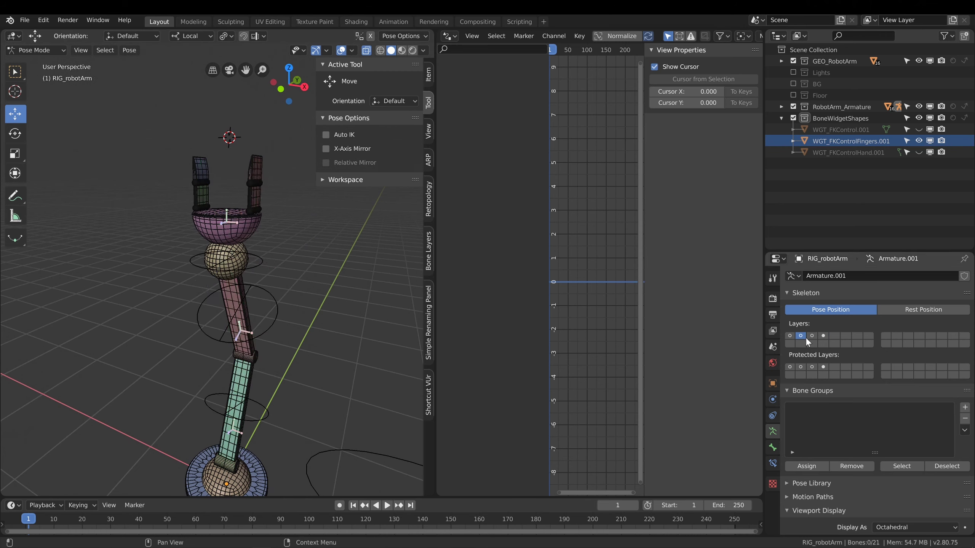